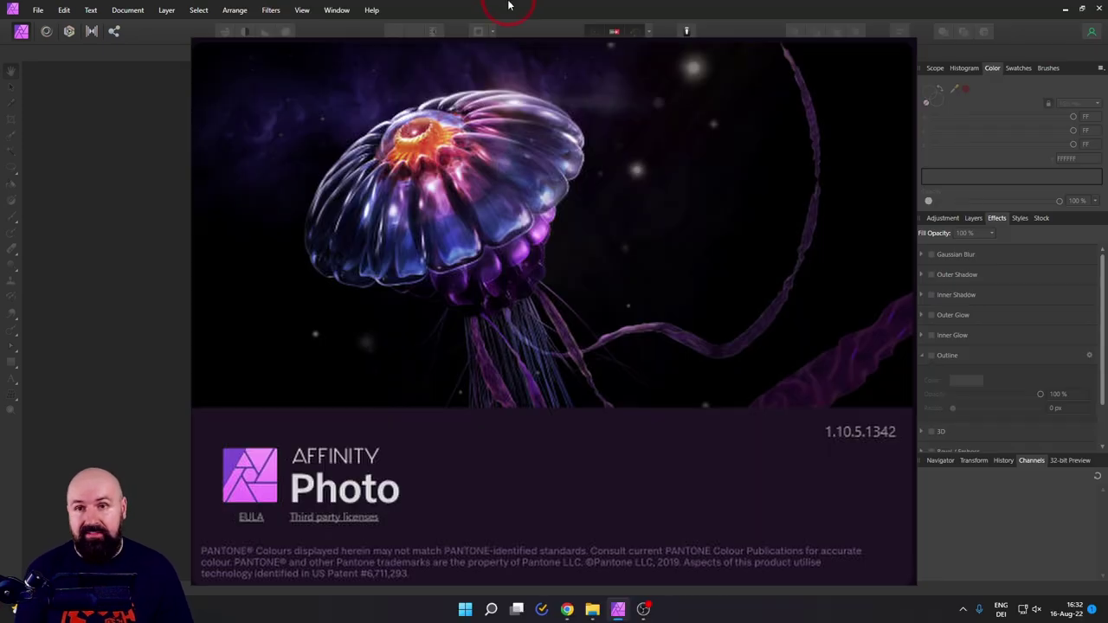
# View the program's version information and close it.
pyautogui.click(371, 10)
pyautogui.press('Escape')
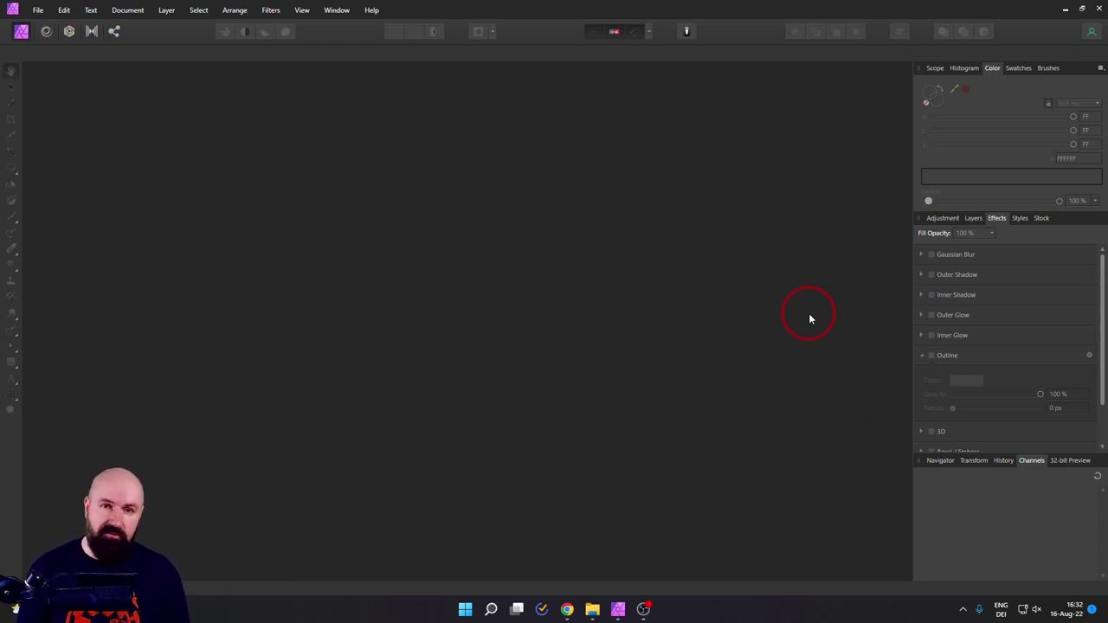
# Create a new web document from the QFHD preset at 3840 x 2160 px, and close it again.
pyautogui.click(39, 10)
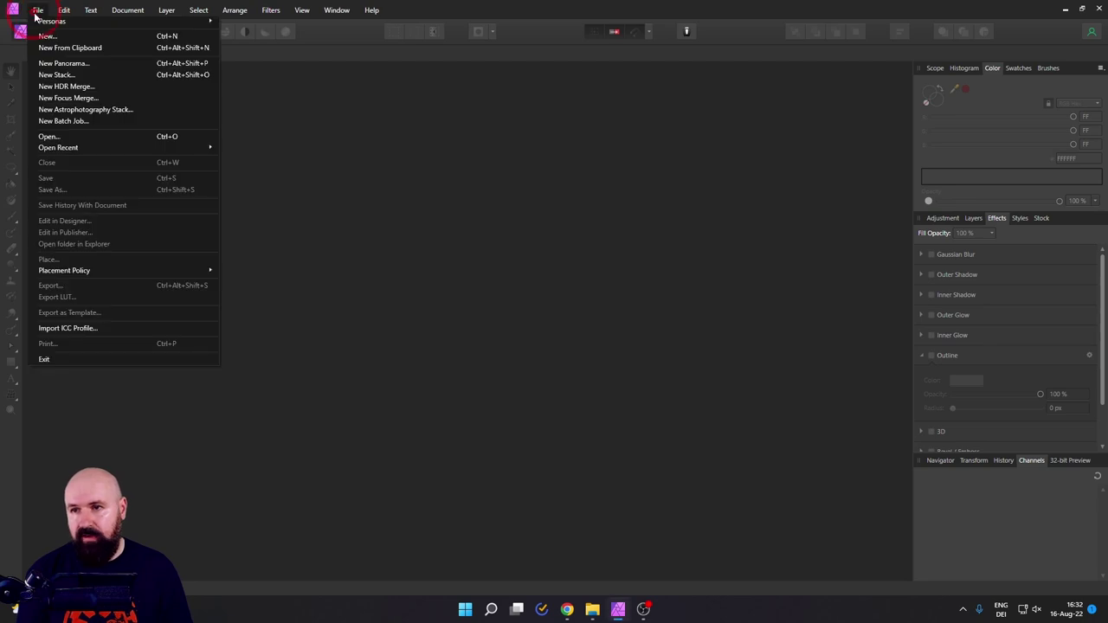
pyautogui.click(44, 37)
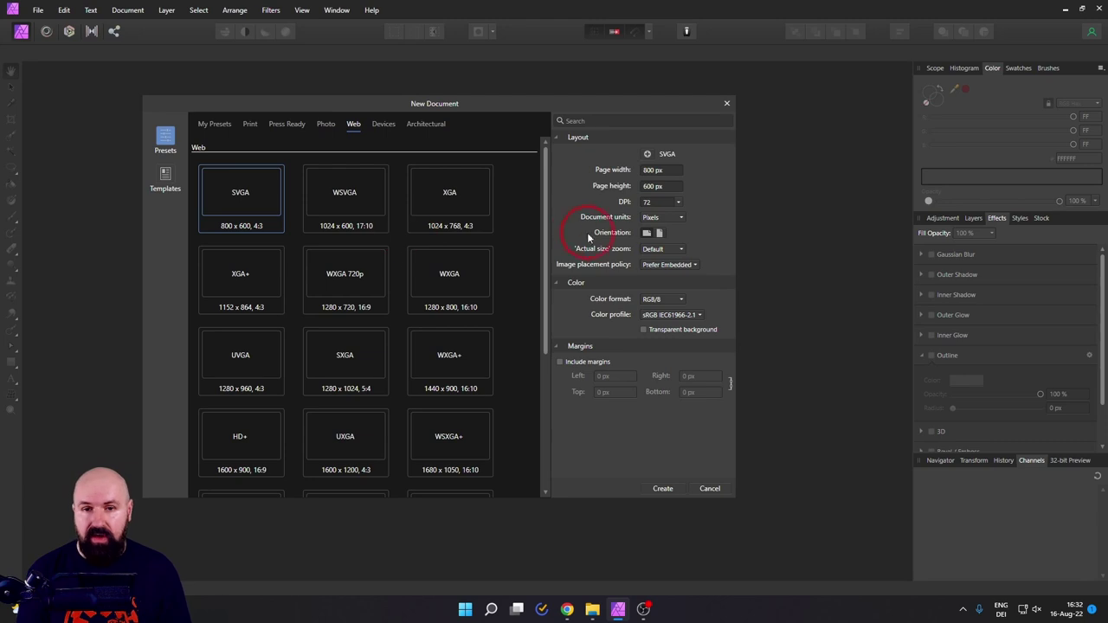
pyautogui.moveTo(550, 223); pyautogui.dragTo(539, 198)
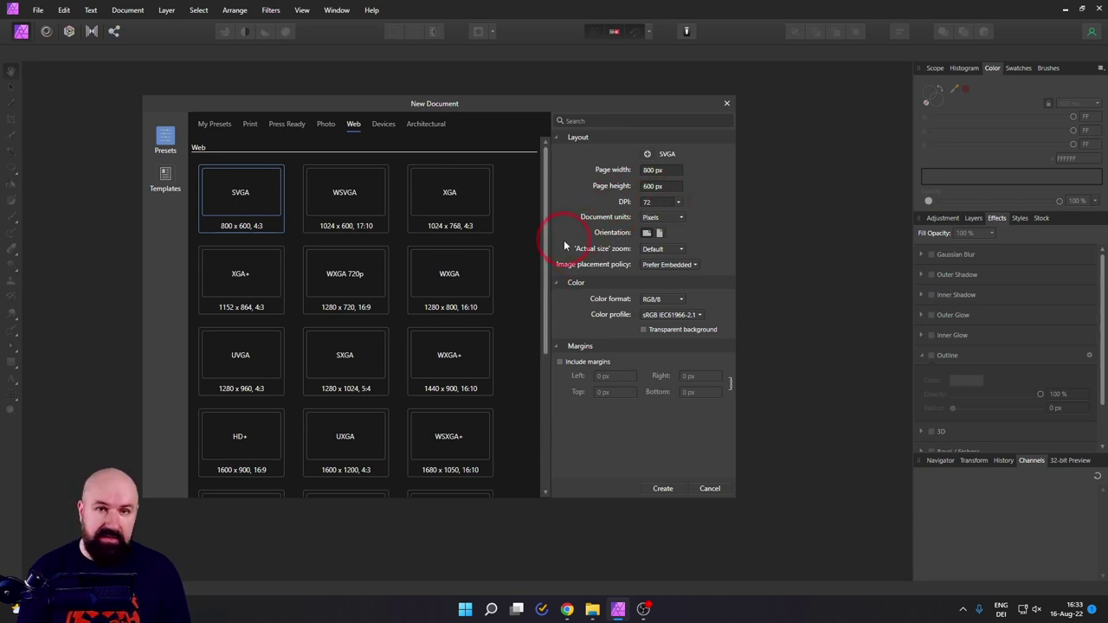
pyautogui.moveTo(547, 250); pyautogui.dragTo(547, 432)
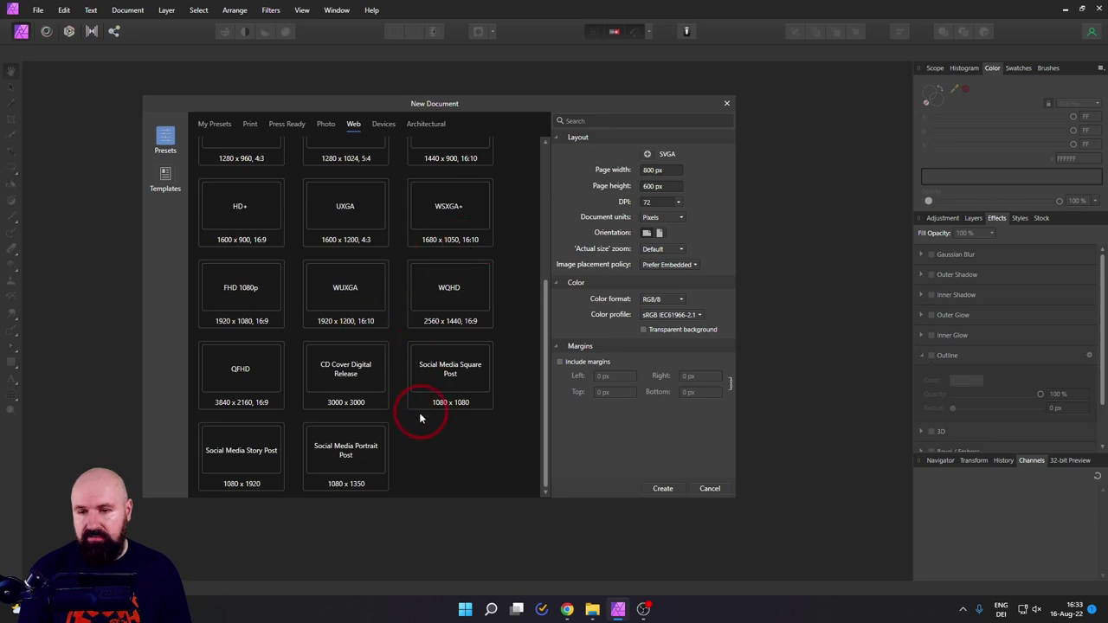
pyautogui.click(240, 381)
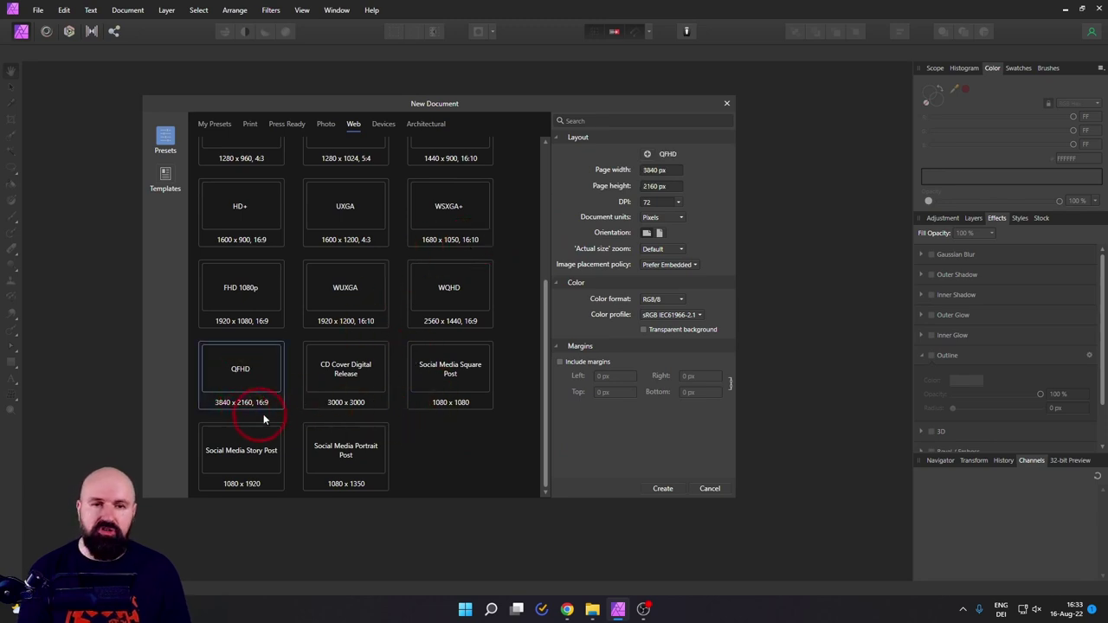
pyautogui.click(655, 171)
pyautogui.click(576, 318)
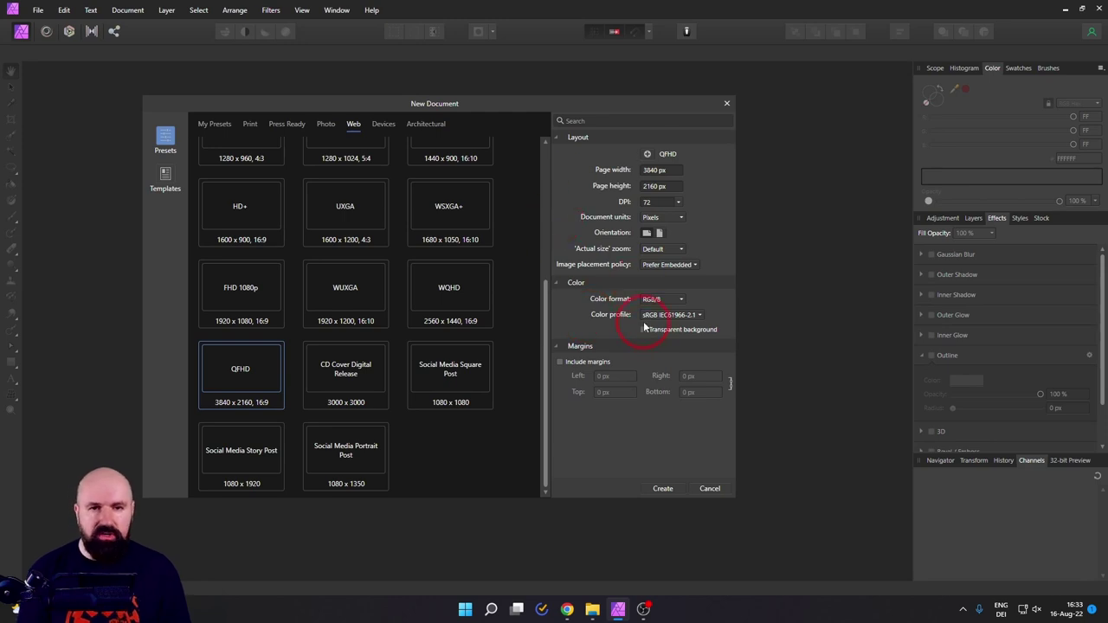
pyautogui.click(663, 489)
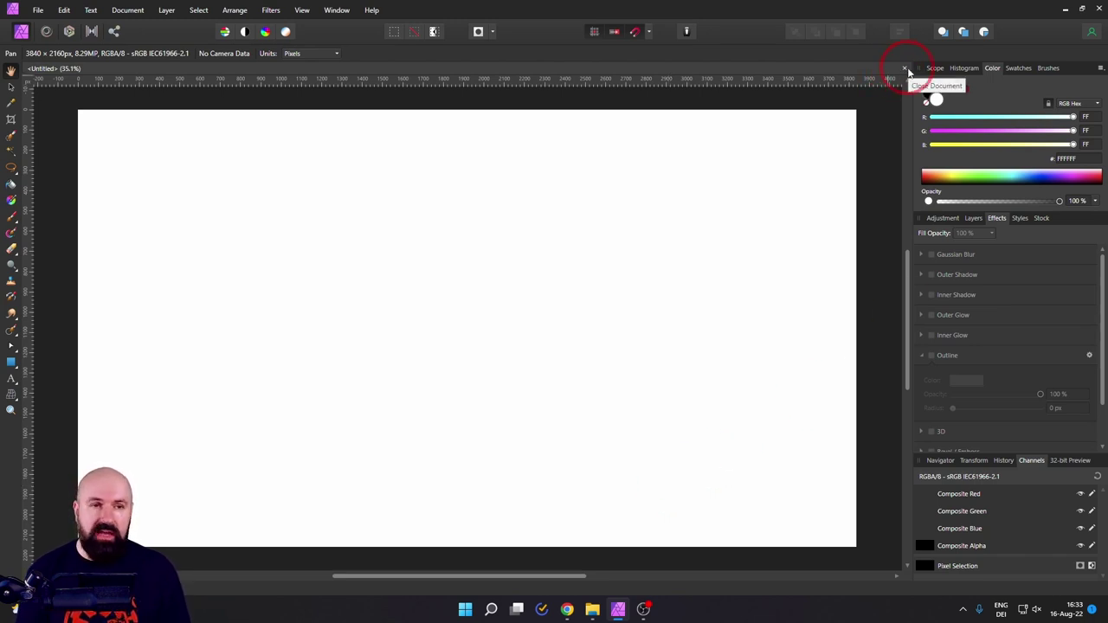
pyautogui.click(906, 69)
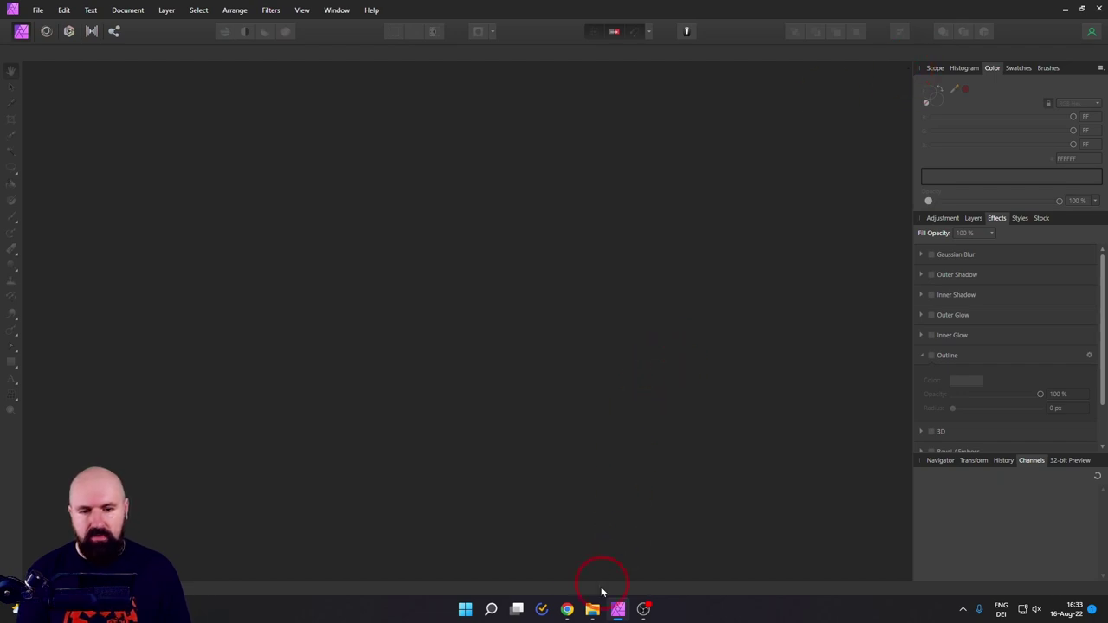
# Switch to Chrome and copy the enlarged Midjourney portrait image.
pyautogui.moveTo(566, 608)
pyautogui.click(546, 561)
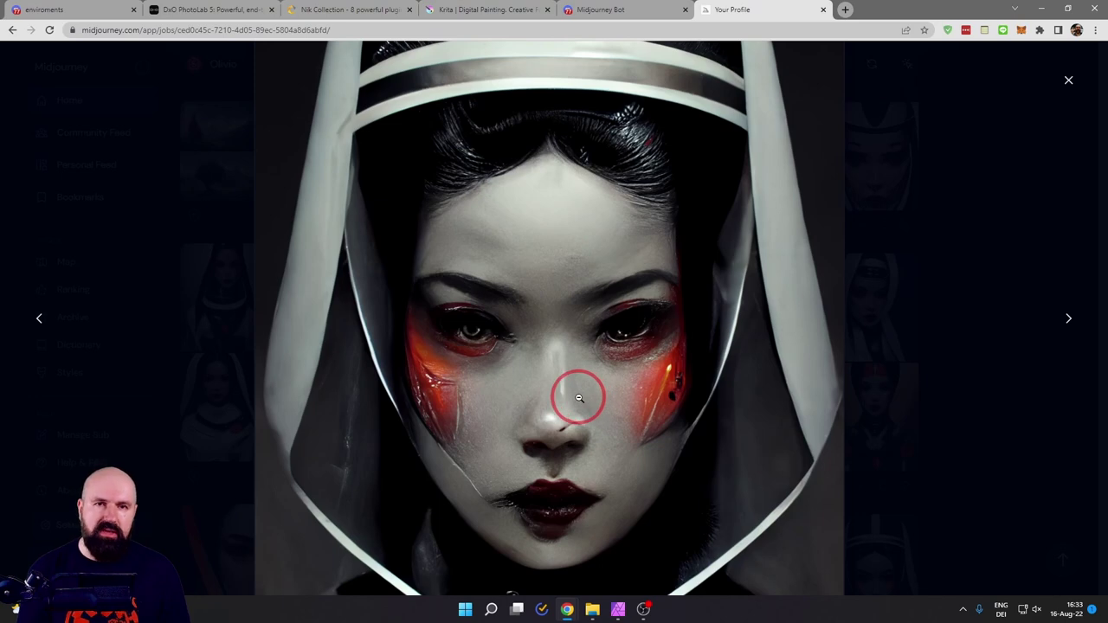
pyautogui.rightClick(537, 298)
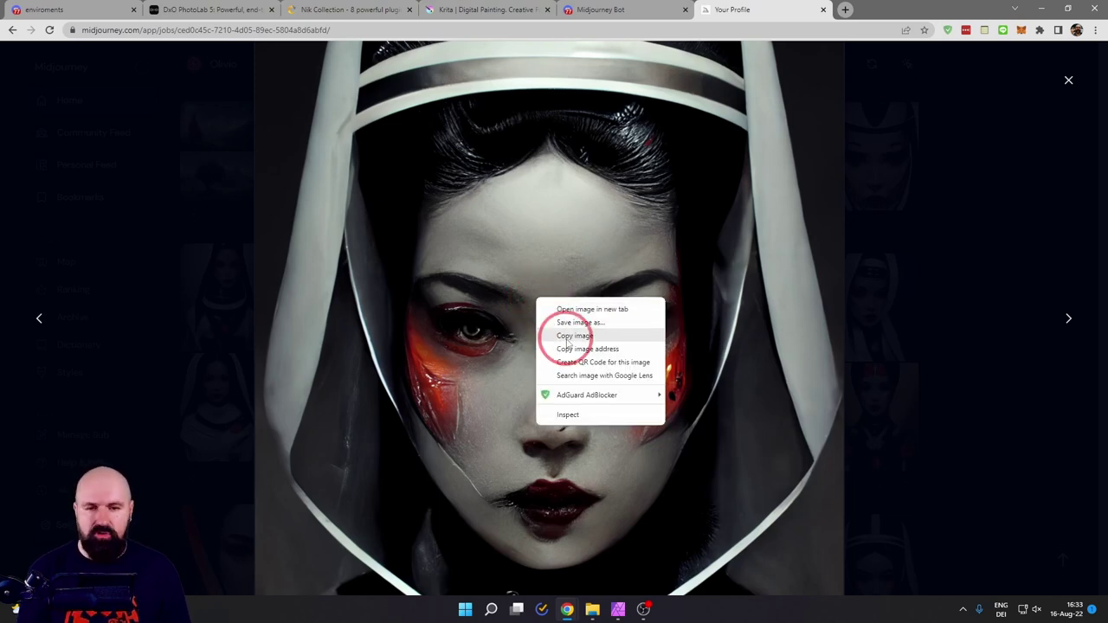
pyautogui.click(572, 336)
# Switch to Affinity Photo and create a new document from the copied portrait on the clipboard.
pyautogui.click(618, 609)
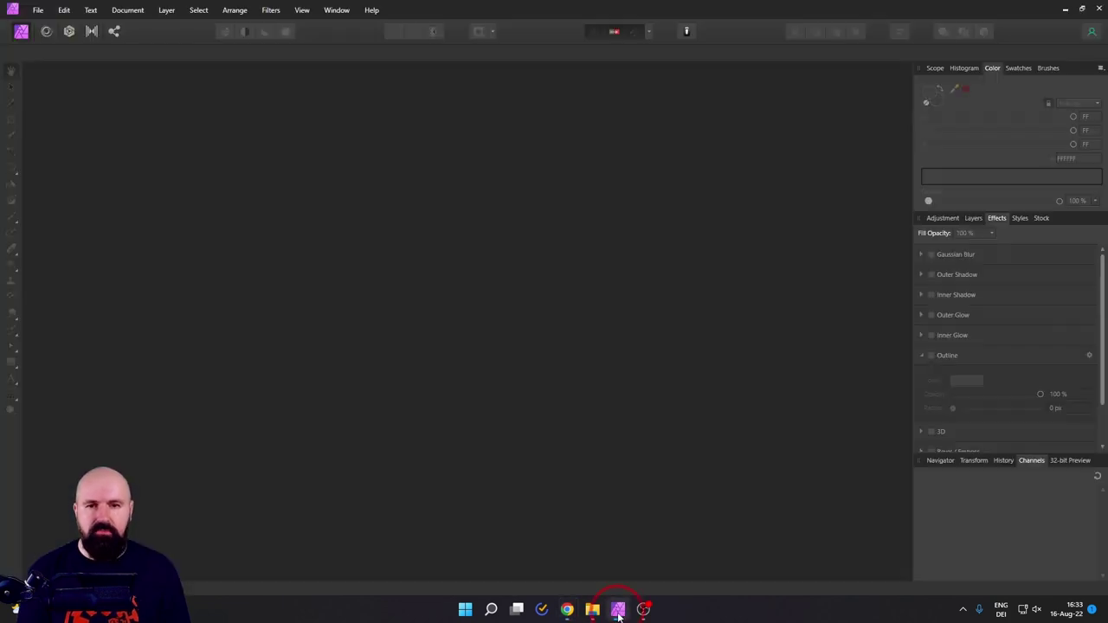
pyautogui.click(40, 10)
pyautogui.click(75, 48)
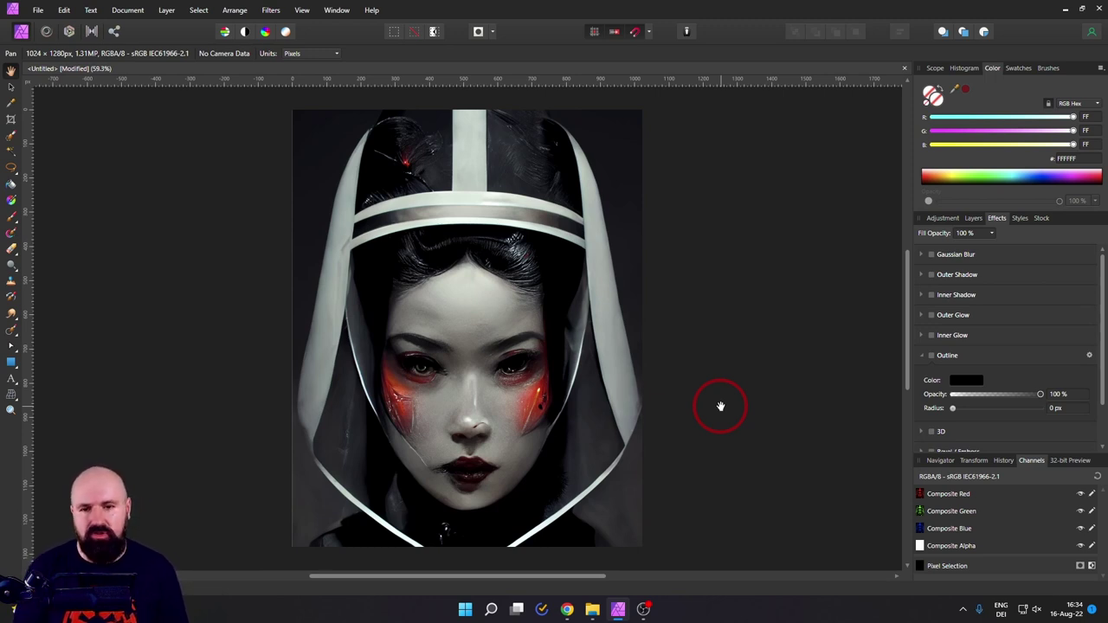
# Switch to Chrome to look at the portrait's image-saving options, and return to Affinity Photo.
pyautogui.moveTo(567, 608)
pyautogui.click(545, 545)
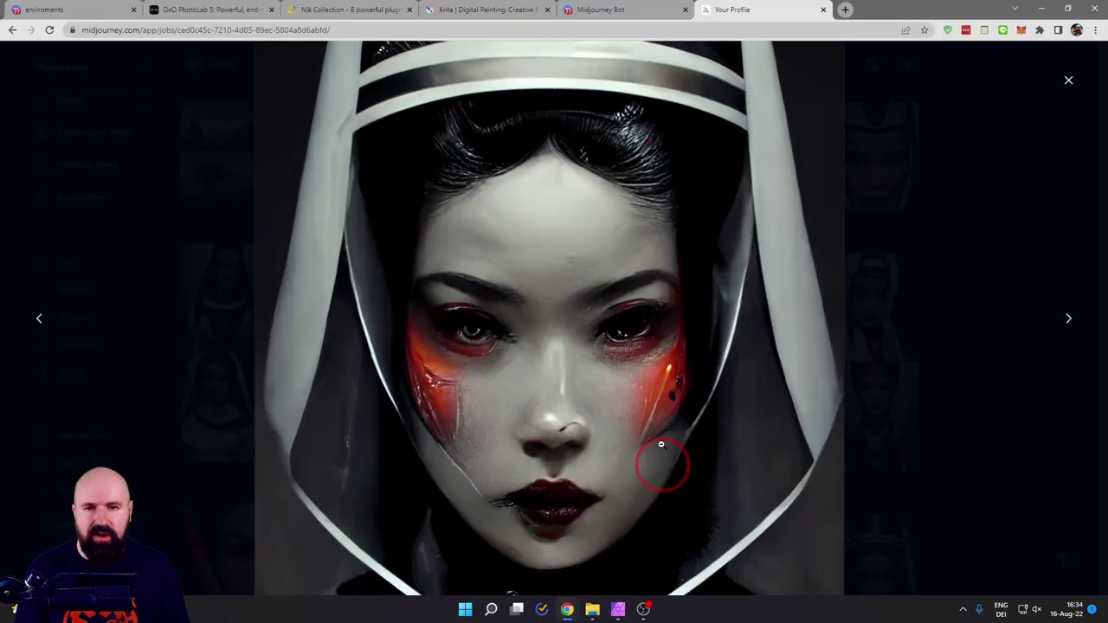
pyautogui.rightClick(527, 260)
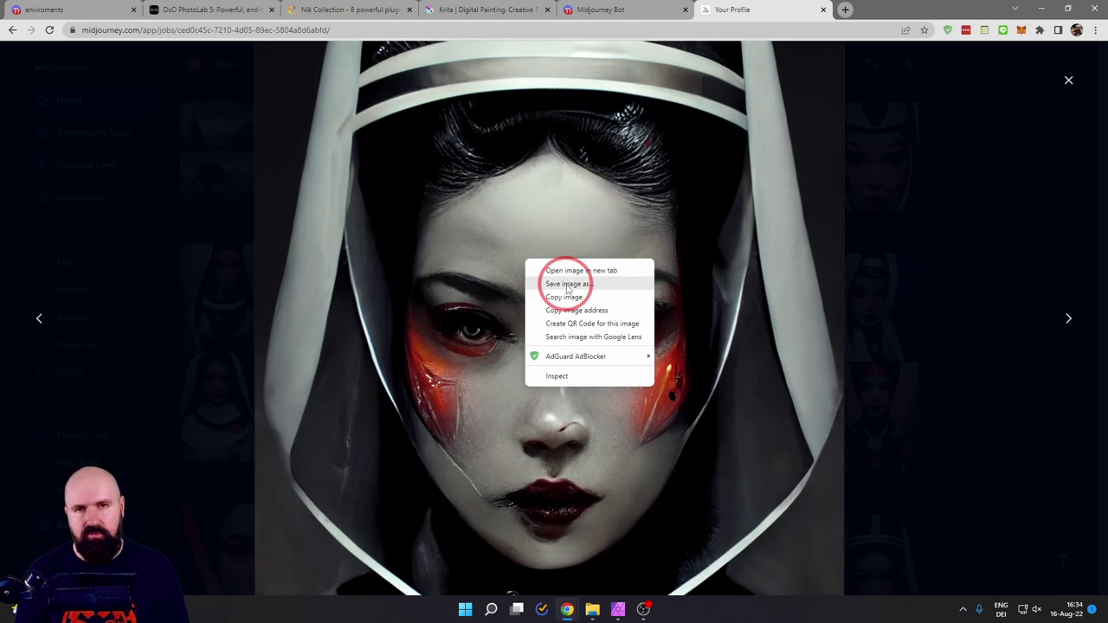
pyautogui.moveTo(593, 615)
pyautogui.click(617, 610)
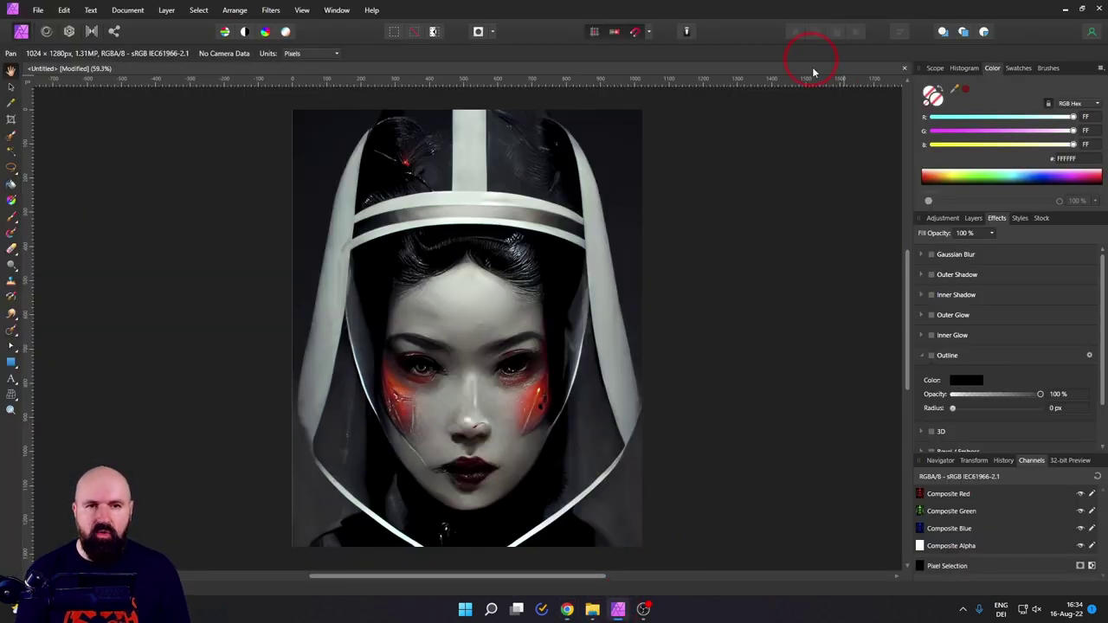
# Close the untitled portrait document.
pyautogui.click(904, 67)
pyautogui.click(562, 313)
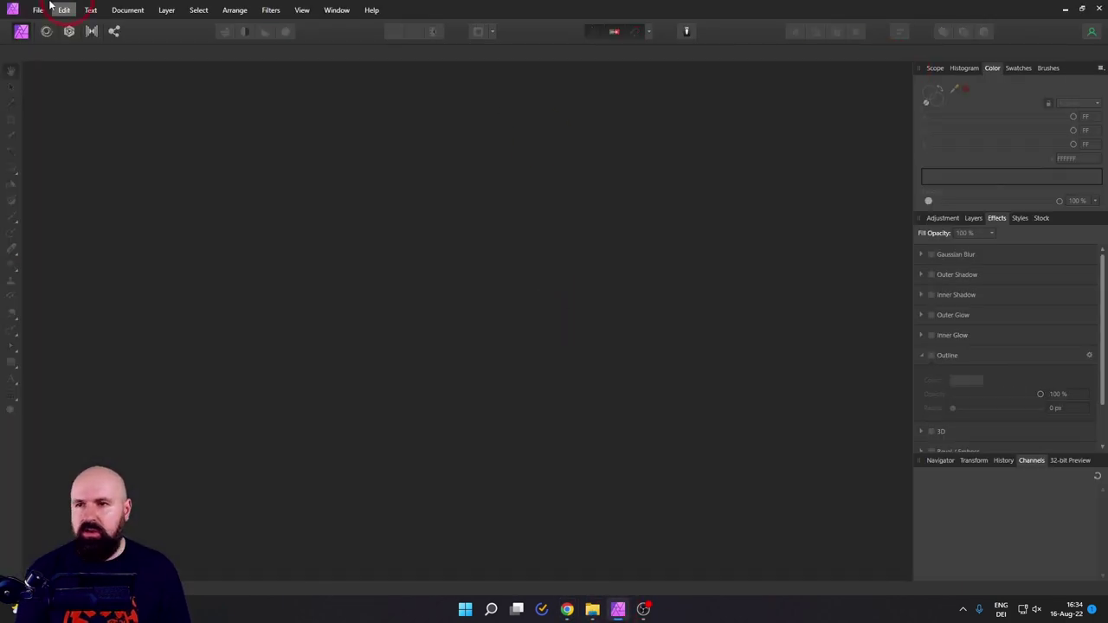
# Open grid_0 (19).png from the AP Ultimate Beginners Guide folder, with the file type filter set to All Documents.
pyautogui.click(38, 9)
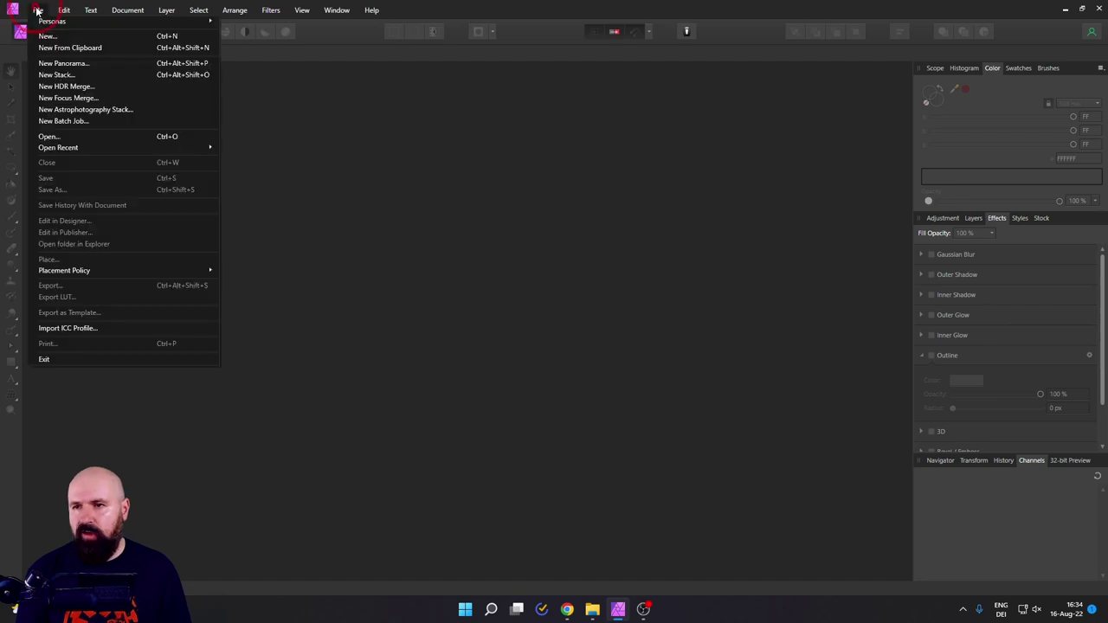
pyautogui.click(52, 136)
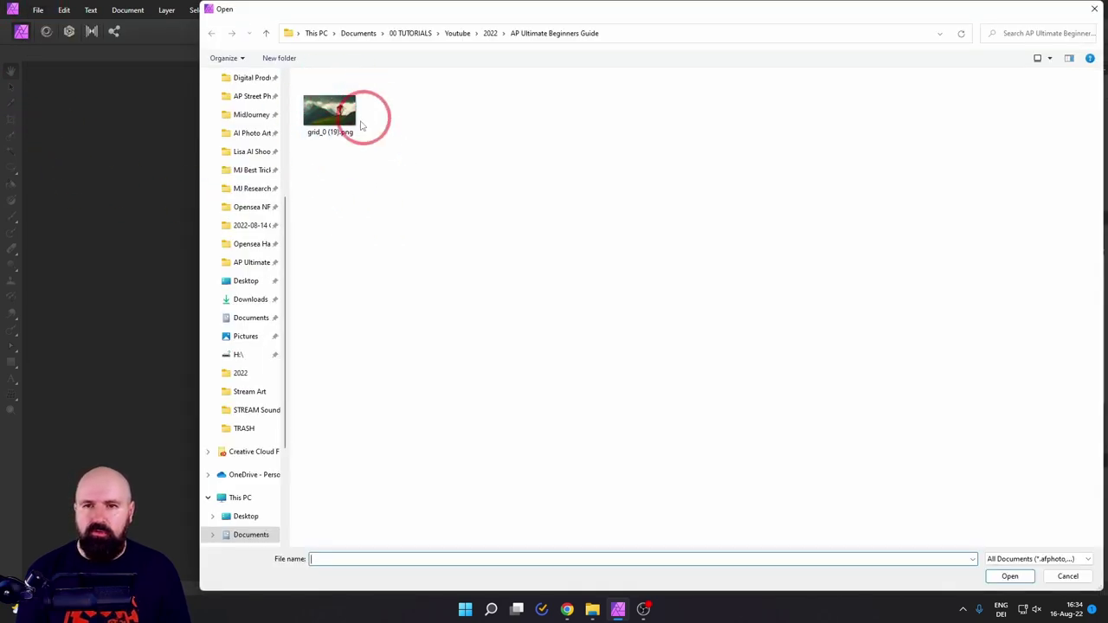
pyautogui.click(340, 112)
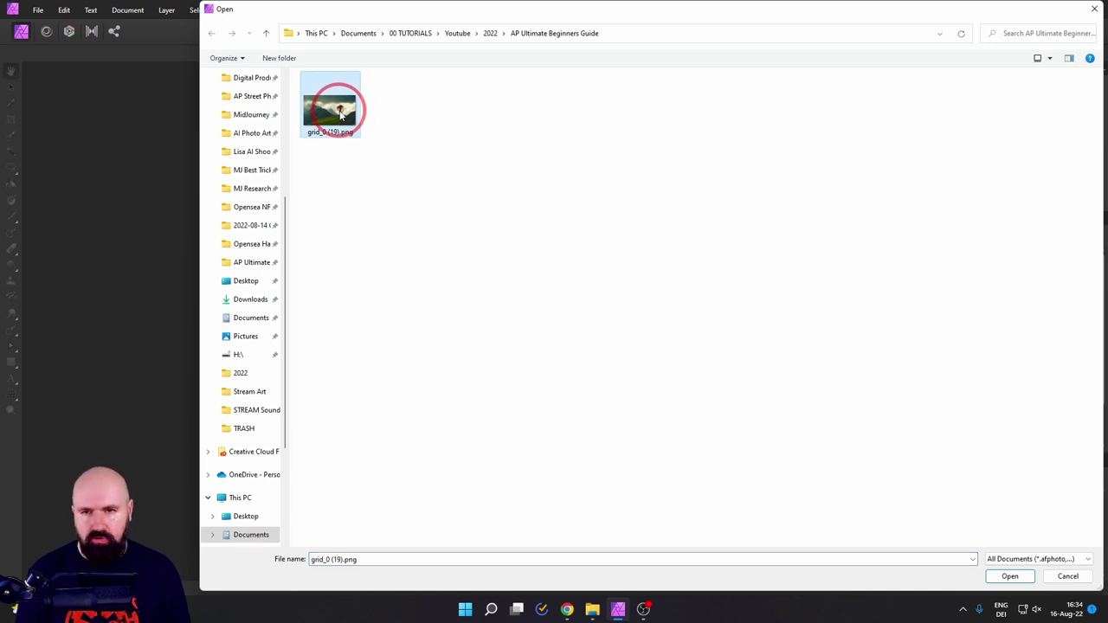
pyautogui.click(1009, 578)
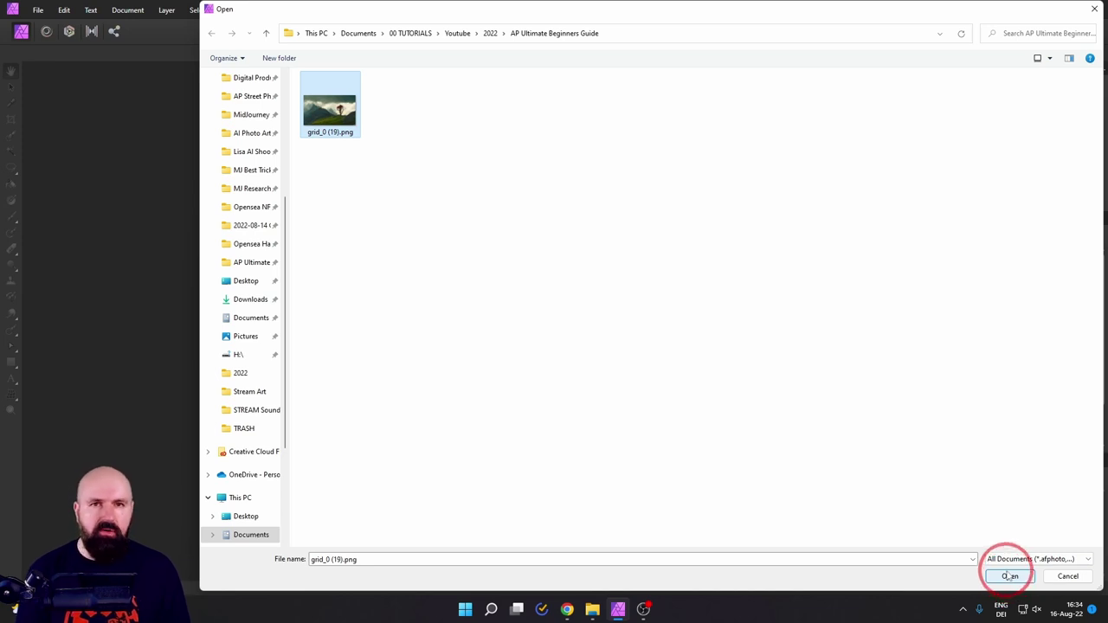
pyautogui.click(352, 123)
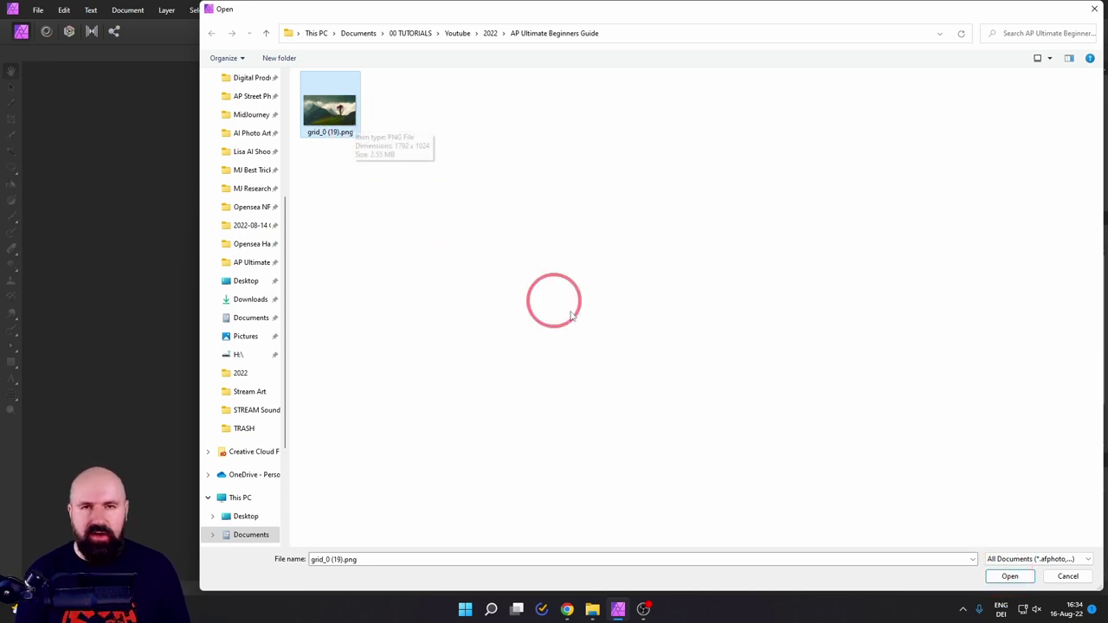
pyautogui.click(1061, 559)
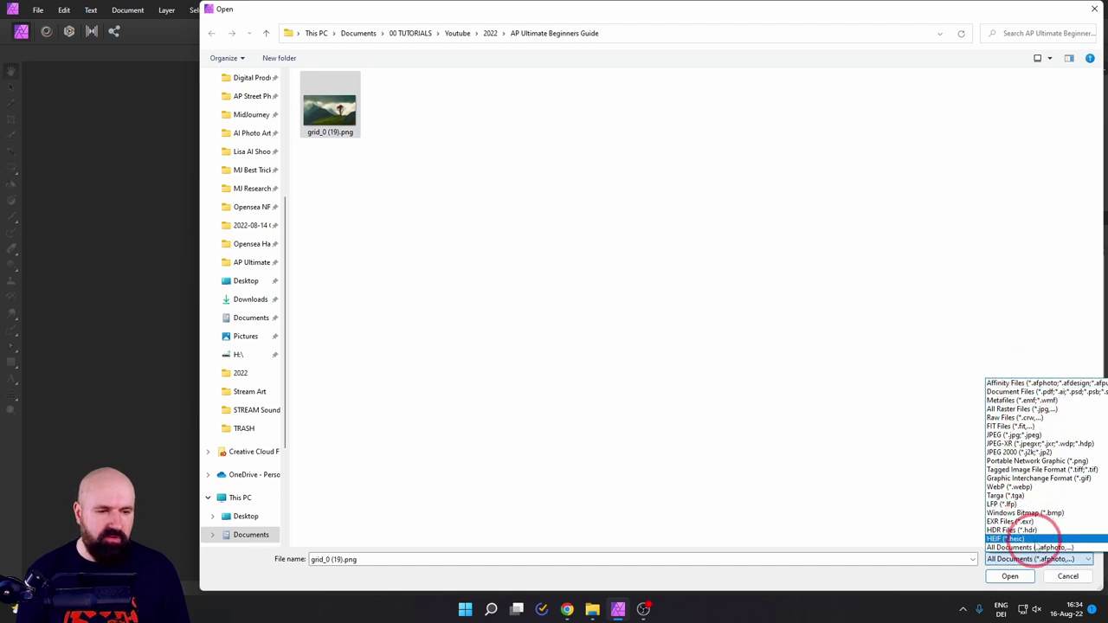
pyautogui.click(1008, 560)
pyautogui.click(1013, 561)
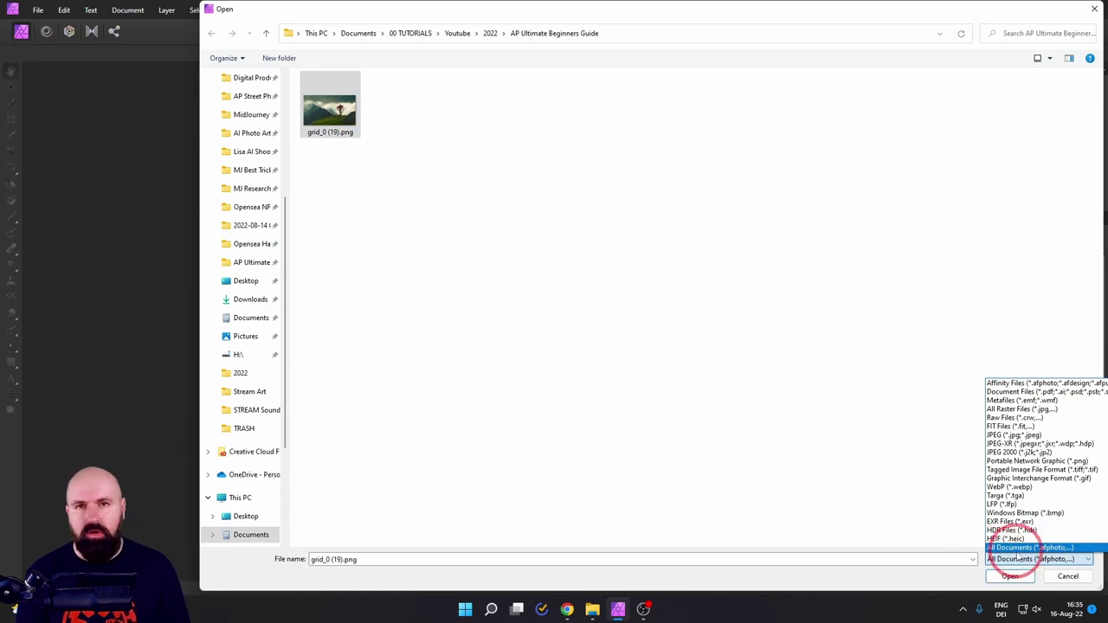
pyautogui.click(1022, 548)
pyautogui.doubleClick(329, 111)
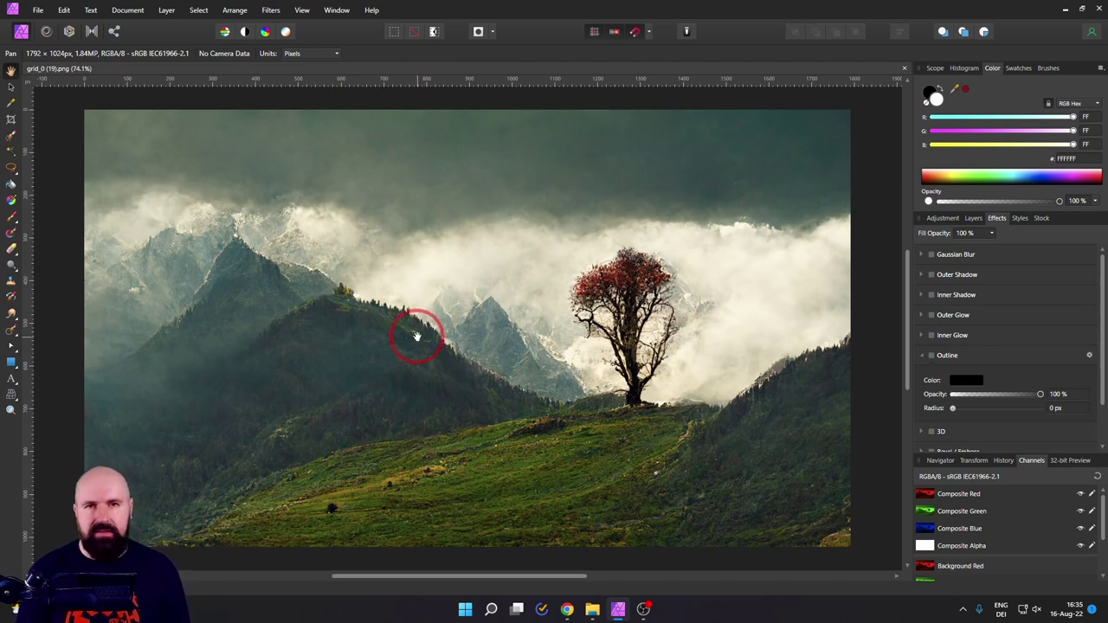
# Close the landscape document and open grid_0 (19).png by dropping it from File Explorer onto the empty workspace.
pyautogui.hotkey('ctrl', 'w')
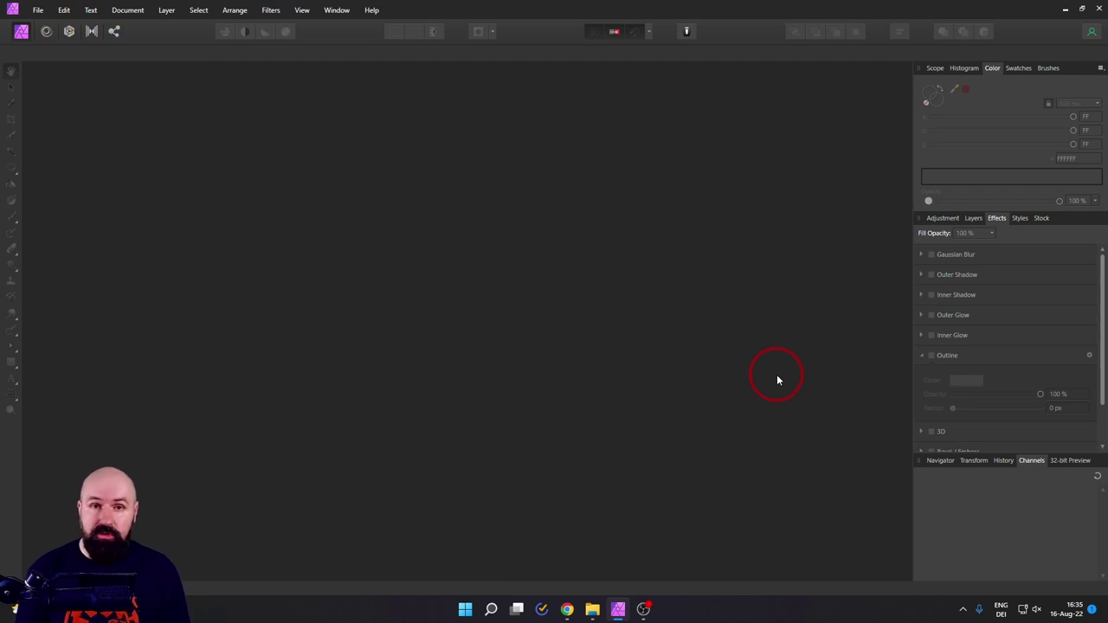
pyautogui.click(592, 609)
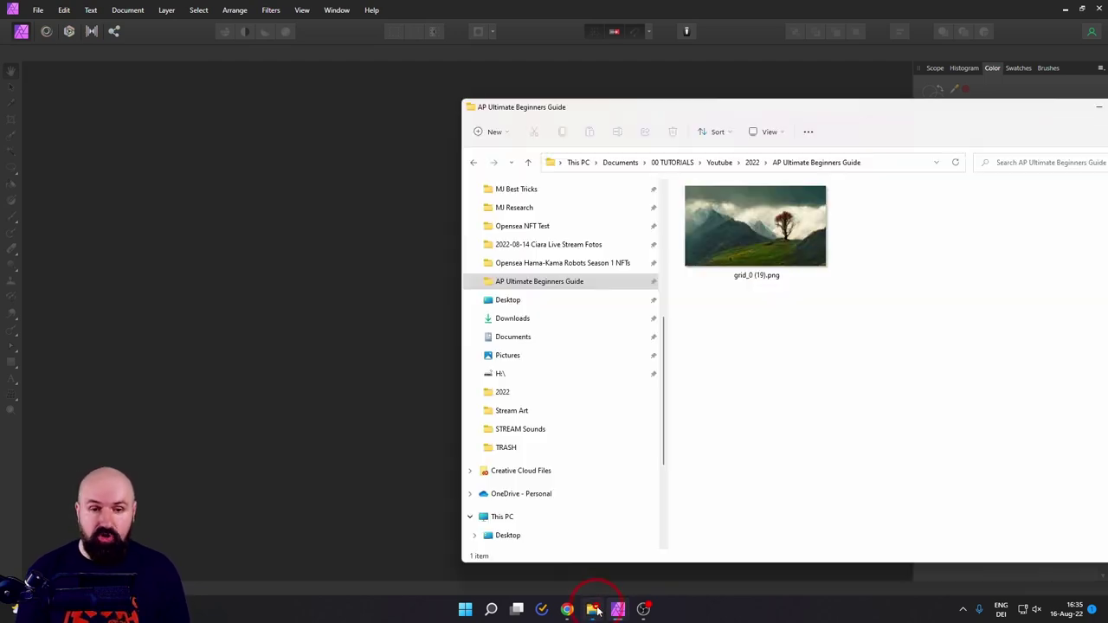
pyautogui.moveTo(769, 236); pyautogui.dragTo(271, 279)
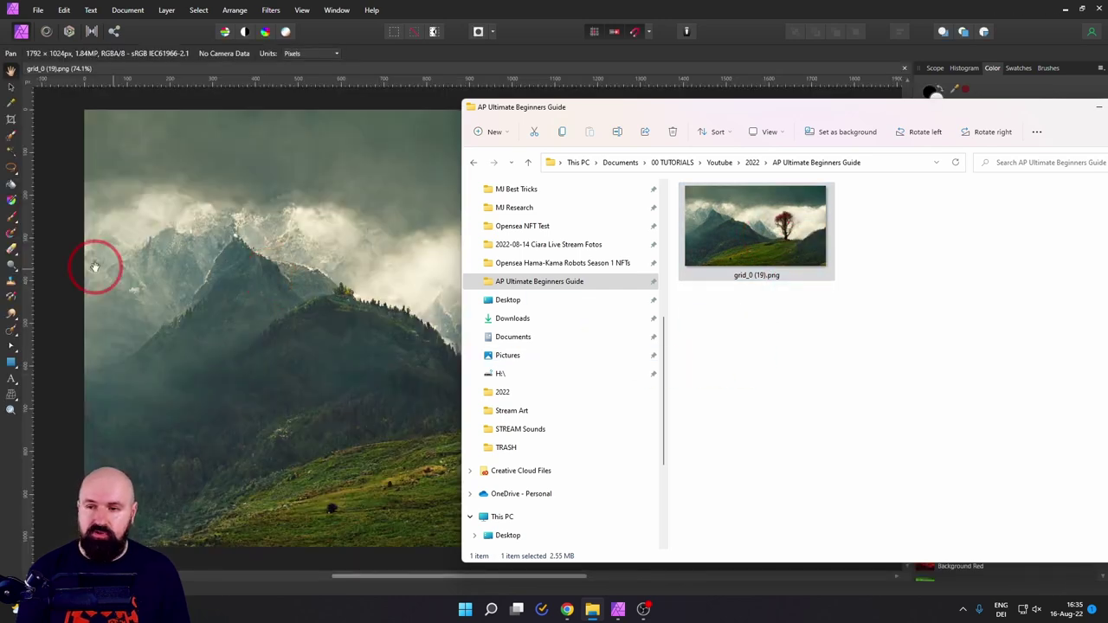
pyautogui.click(77, 271)
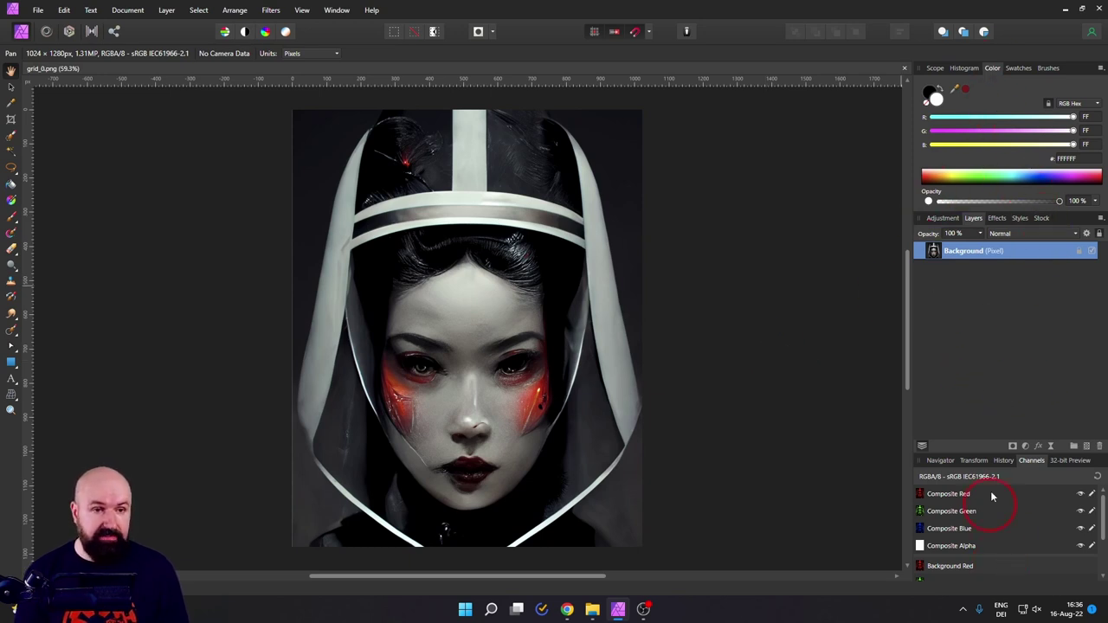
# Bring up the portrait's layer list and examine which studio panels can be shown or hidden.
pyautogui.click(973, 219)
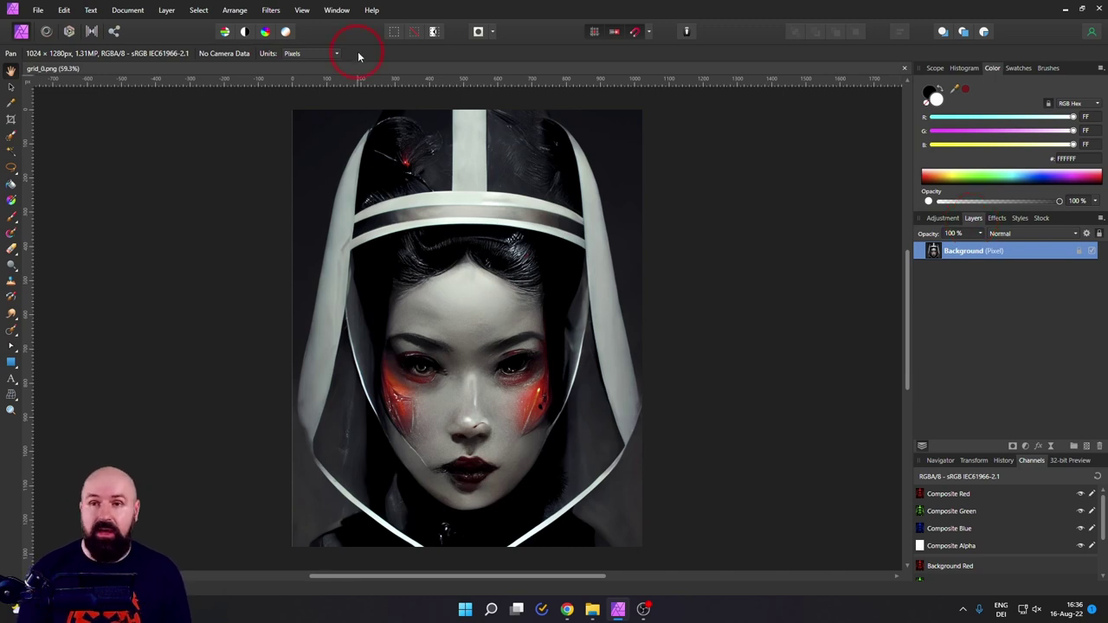
pyautogui.click(302, 9)
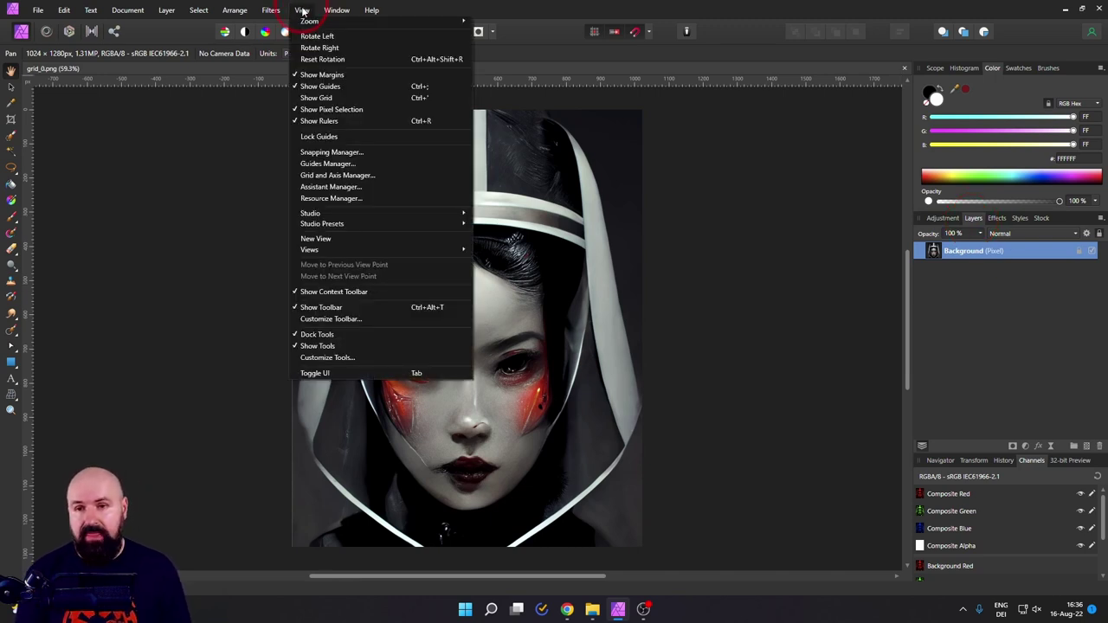
pyautogui.click(346, 215)
pyautogui.click(541, 227)
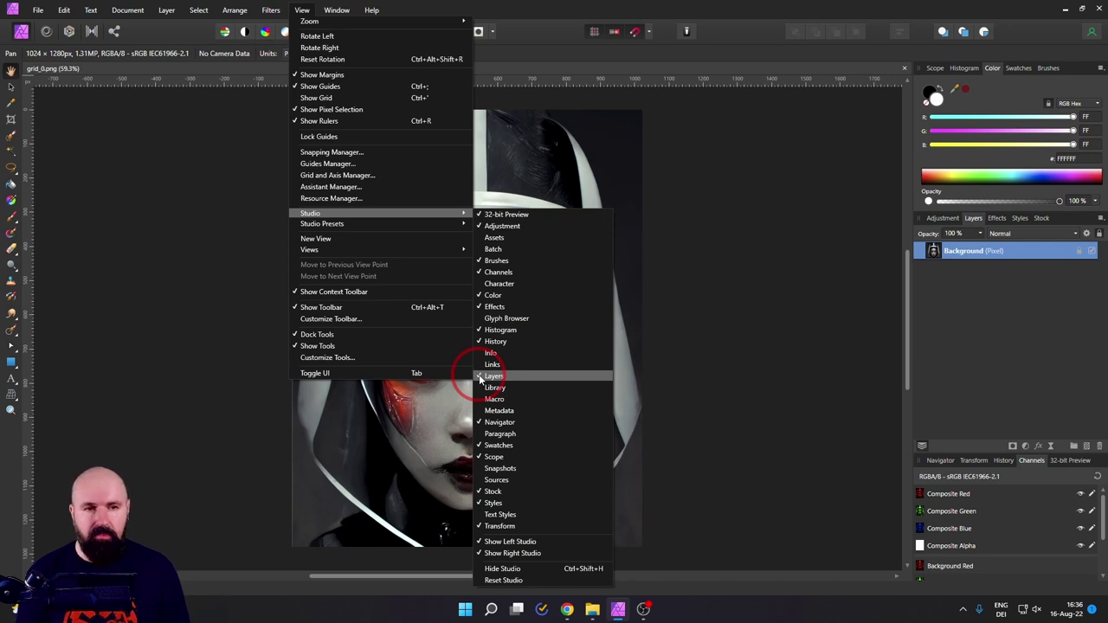
pyautogui.click(974, 319)
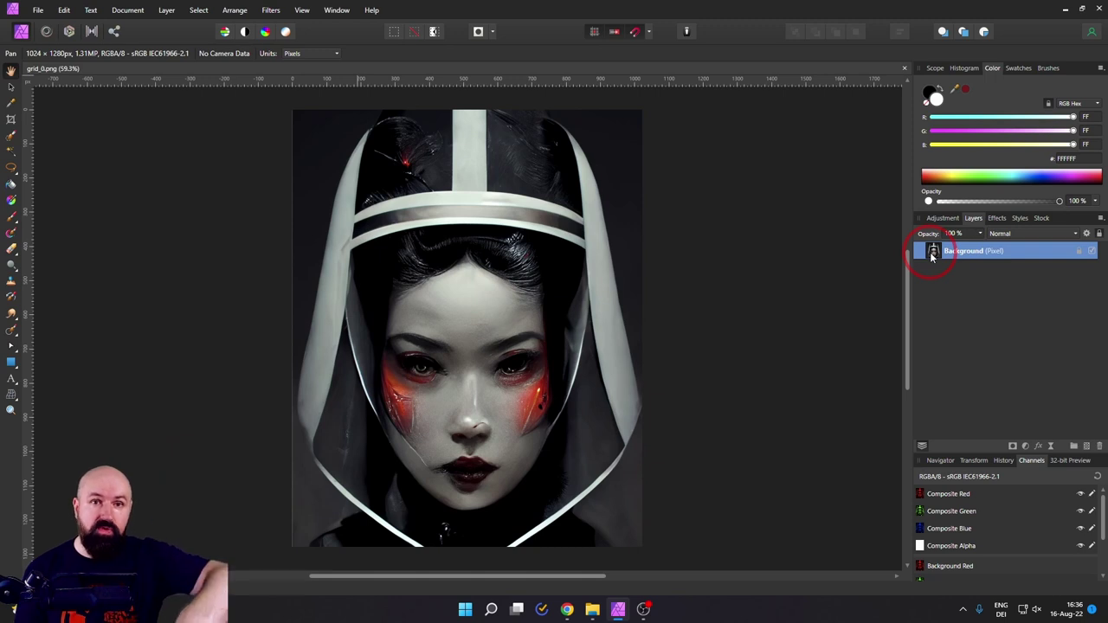
# Draw a white upright rectangle over the portrait's headband and forehead, and select its layer above the background.
pyautogui.click(10, 362)
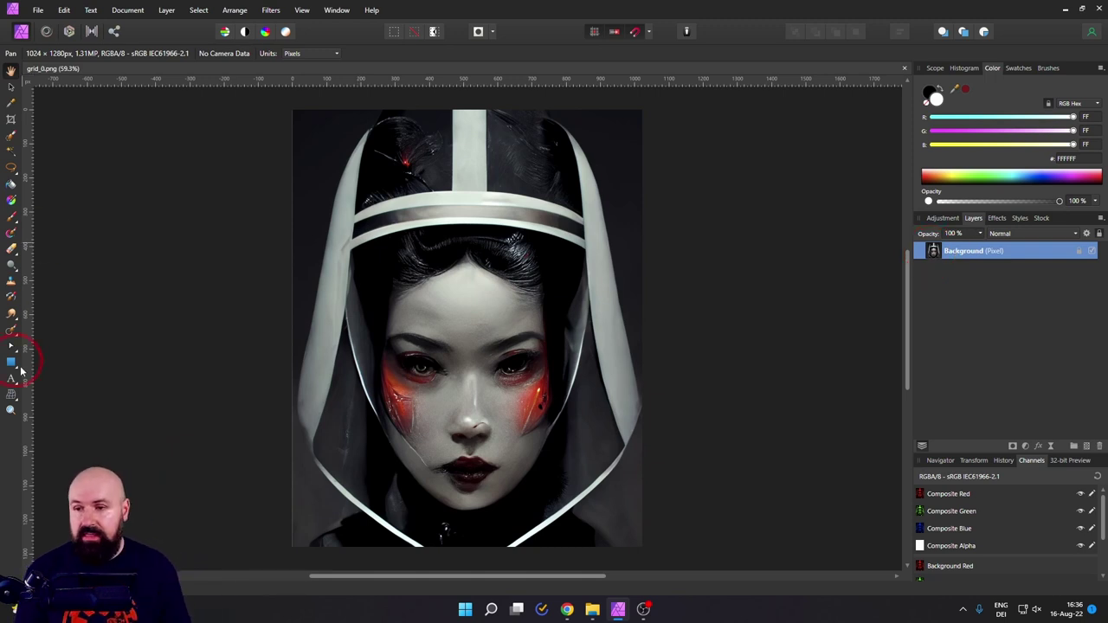
pyautogui.moveTo(421, 173); pyautogui.dragTo(534, 353)
pyautogui.press('v')
pyautogui.click(933, 253)
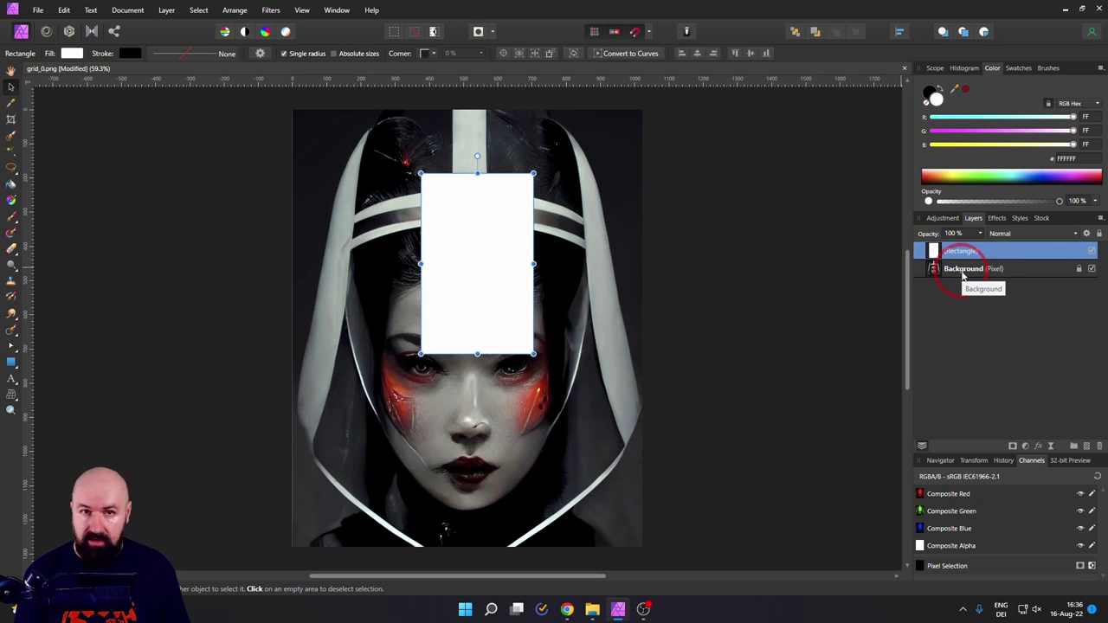
# Move the white rectangle layer below the Background layer and shift the portrait halfway off the canvas to uncover it.
pyautogui.moveTo(935, 259); pyautogui.dragTo(940, 287)
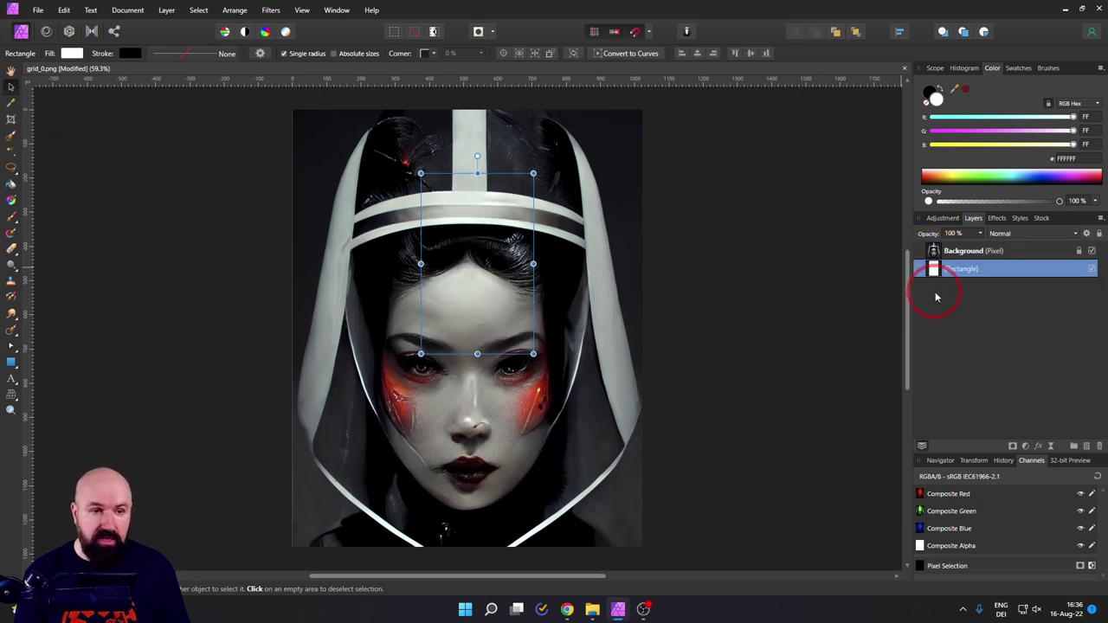
pyautogui.click(449, 297)
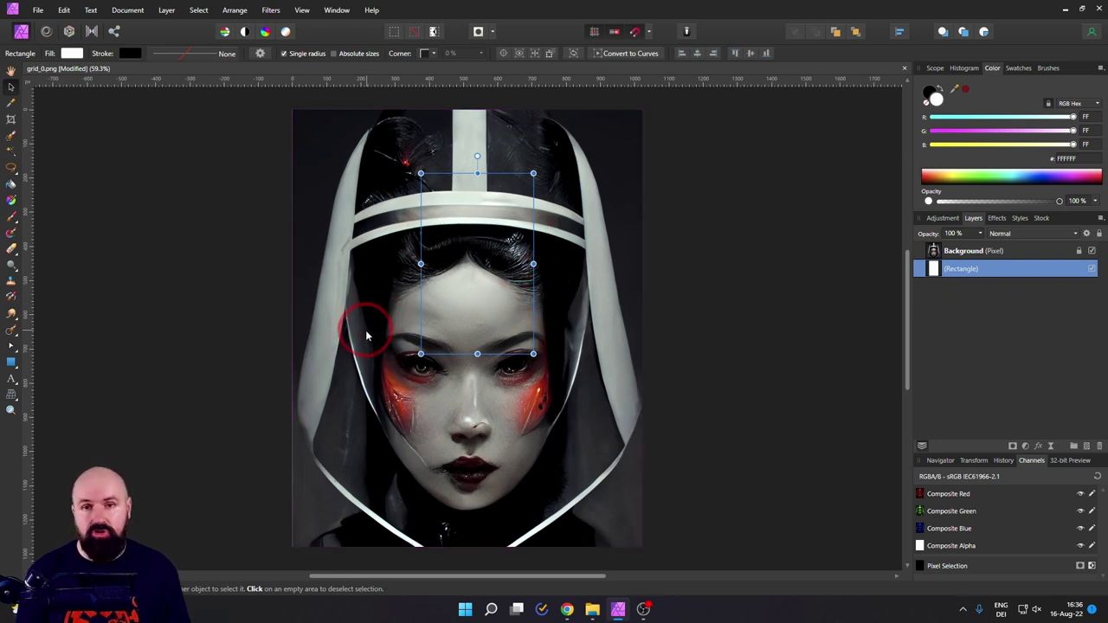
pyautogui.click(933, 251)
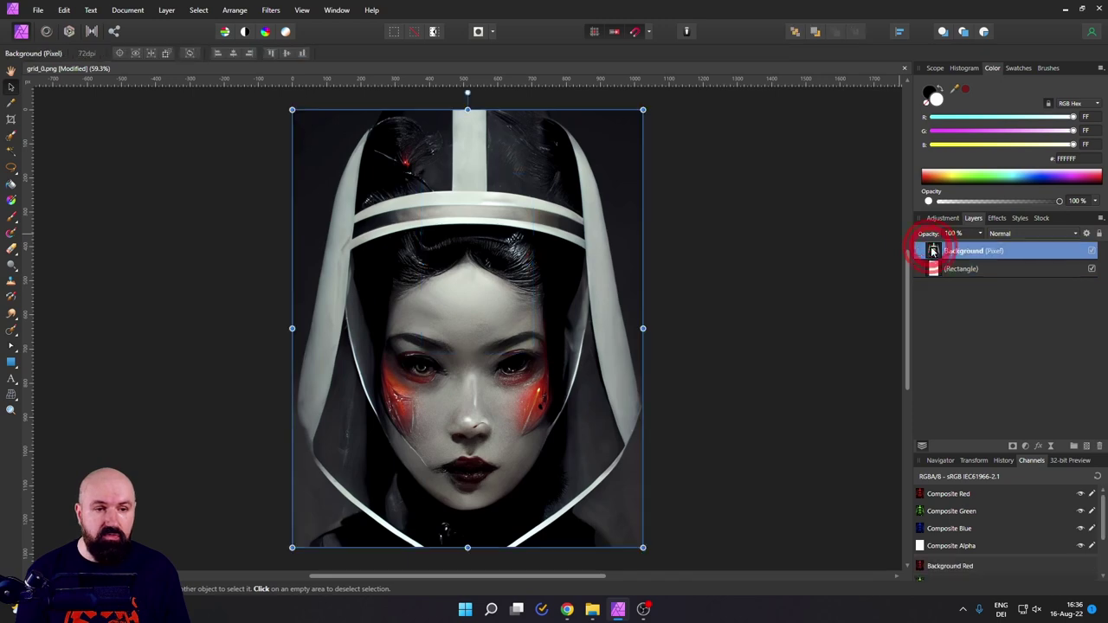
pyautogui.moveTo(584, 173); pyautogui.dragTo(408, 194)
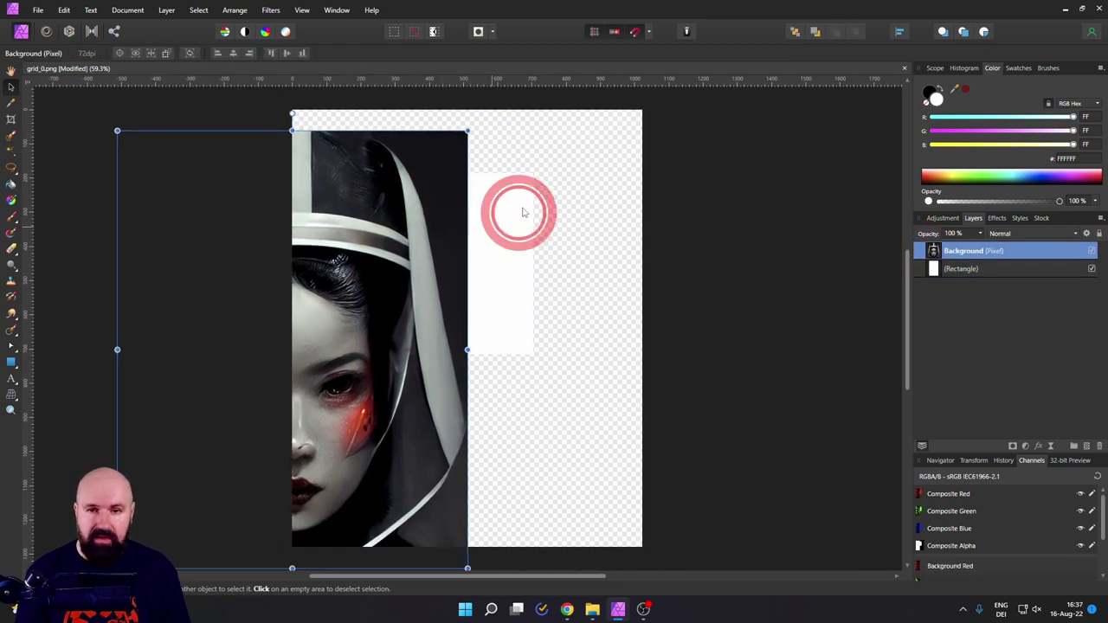
# Set the white rectangle's fill colour to bright green, hex 00DE37.
pyautogui.click(509, 239)
pyautogui.click(69, 53)
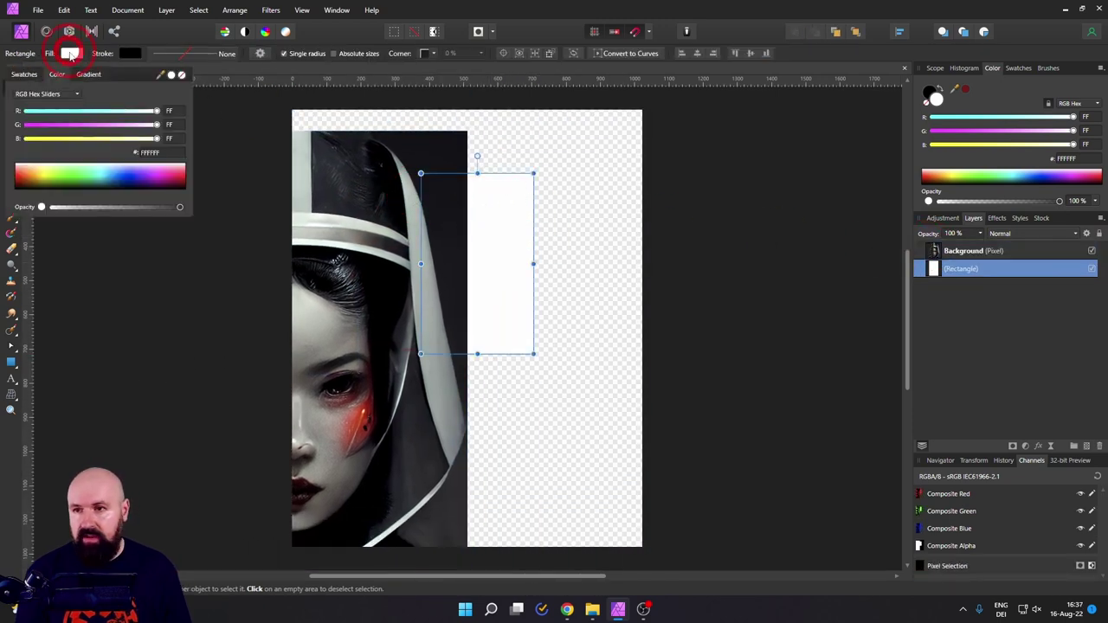
pyautogui.click(81, 176)
pyautogui.click(168, 103)
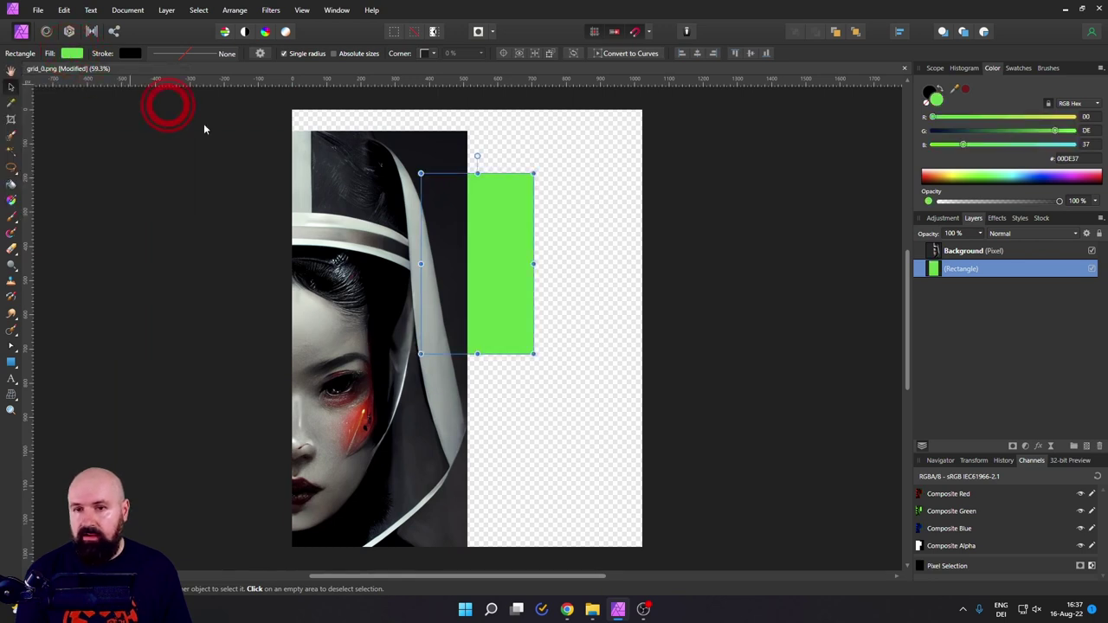
# Move the portrait back so it fills the canvas again, and delete the green rectangle layer beneath it.
pyautogui.moveTo(366, 193); pyautogui.dragTo(556, 188)
pyautogui.click(946, 255)
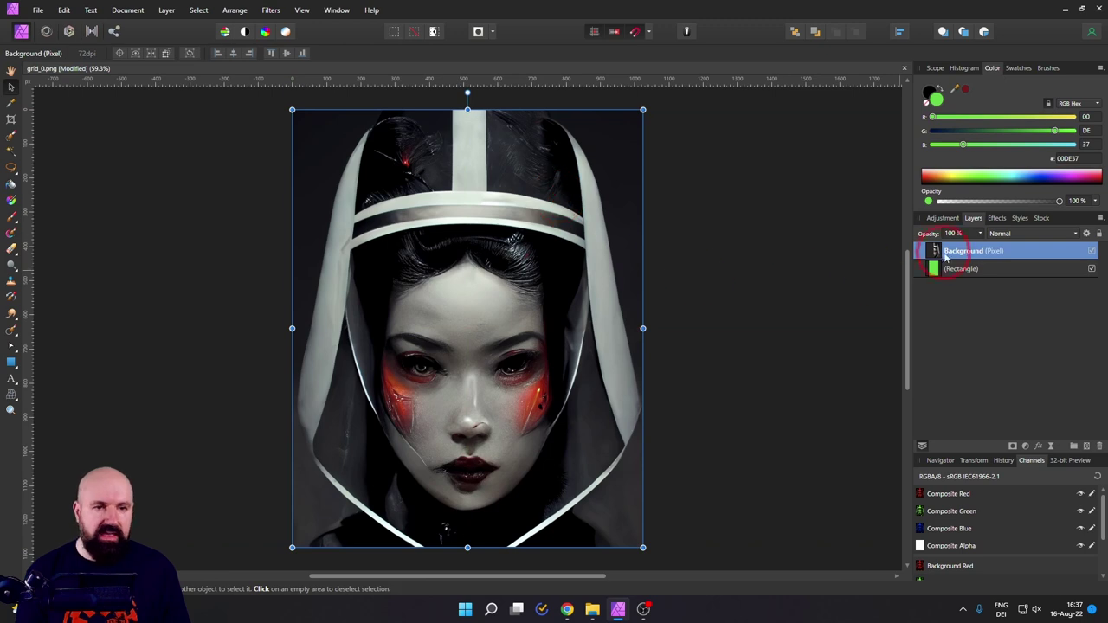
pyautogui.click(956, 268)
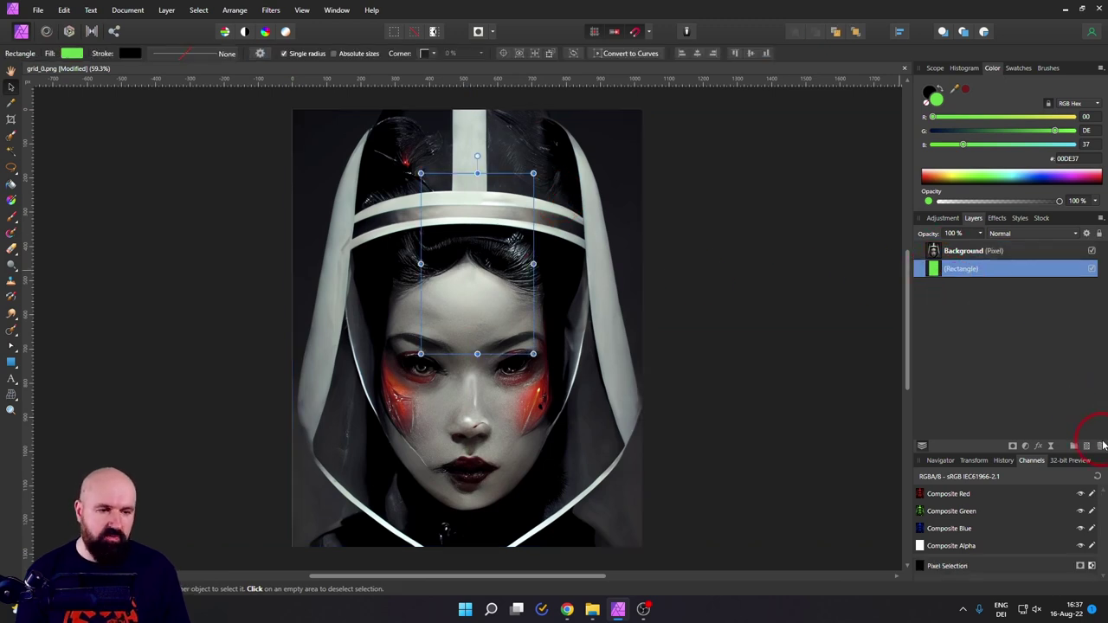
pyautogui.click(1100, 445)
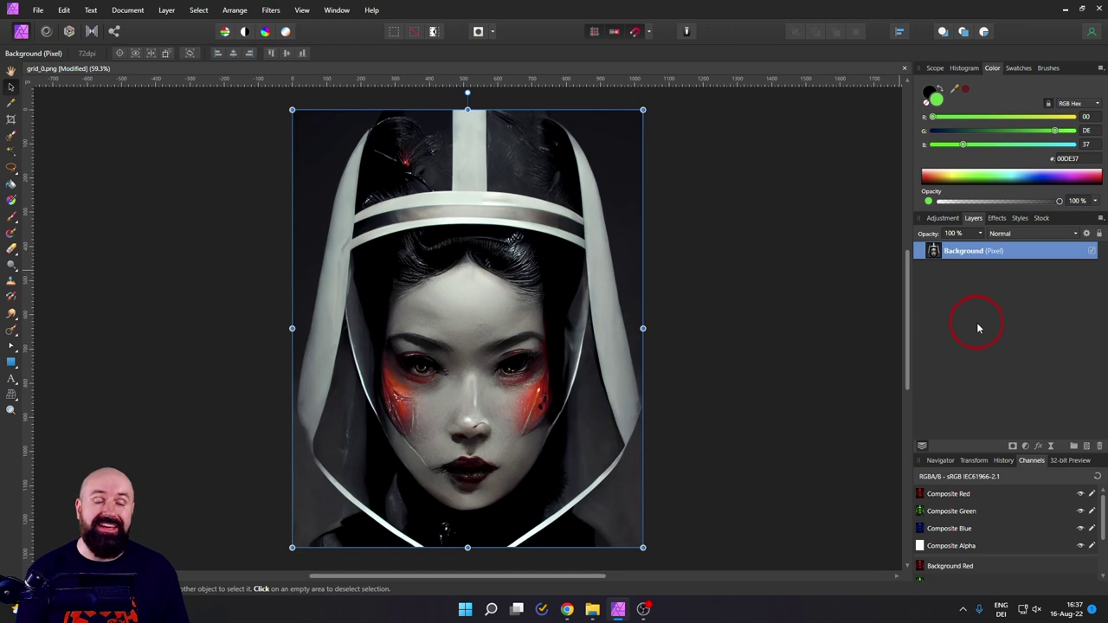
# Try a Curves adjustment on the portrait with the shadows raised and the highlights lowered, and delete the adjustment.
pyautogui.click(1026, 447)
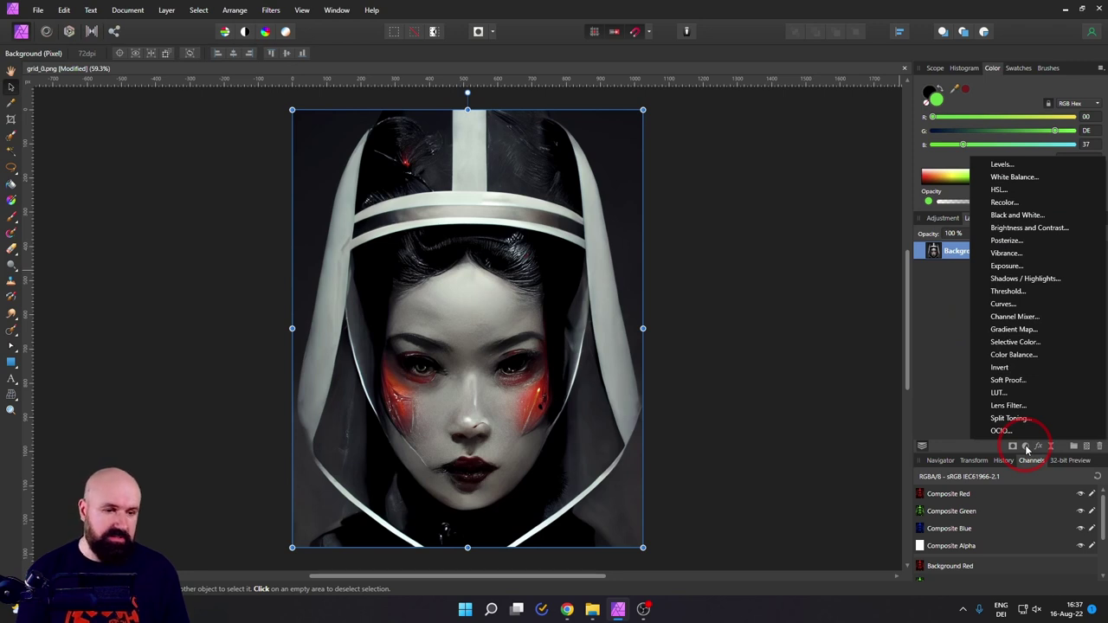
pyautogui.click(961, 437)
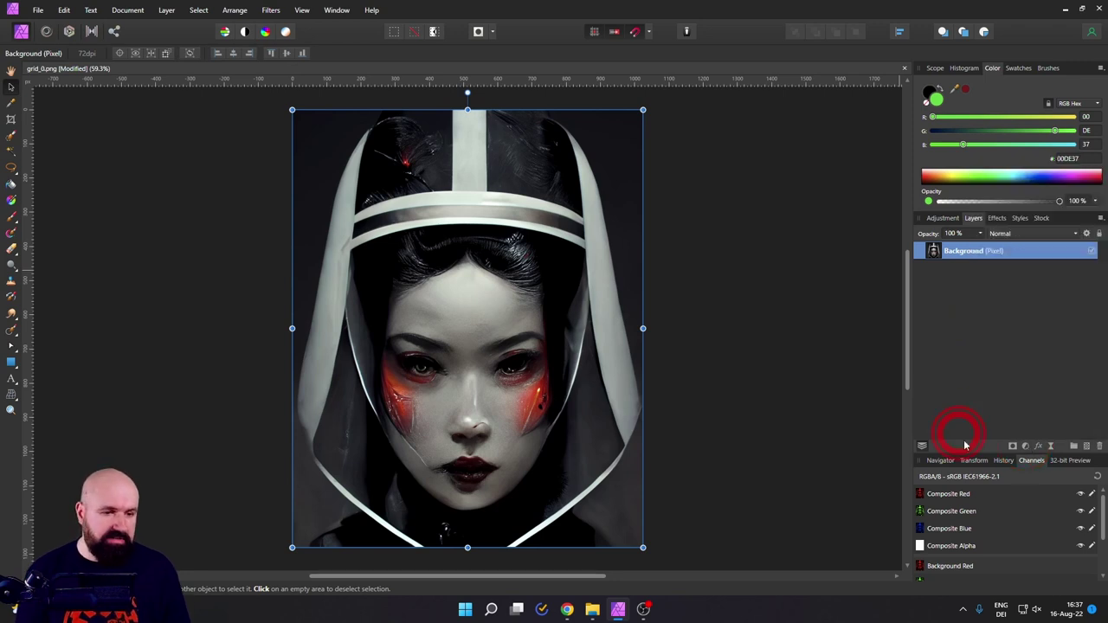
pyautogui.click(1027, 447)
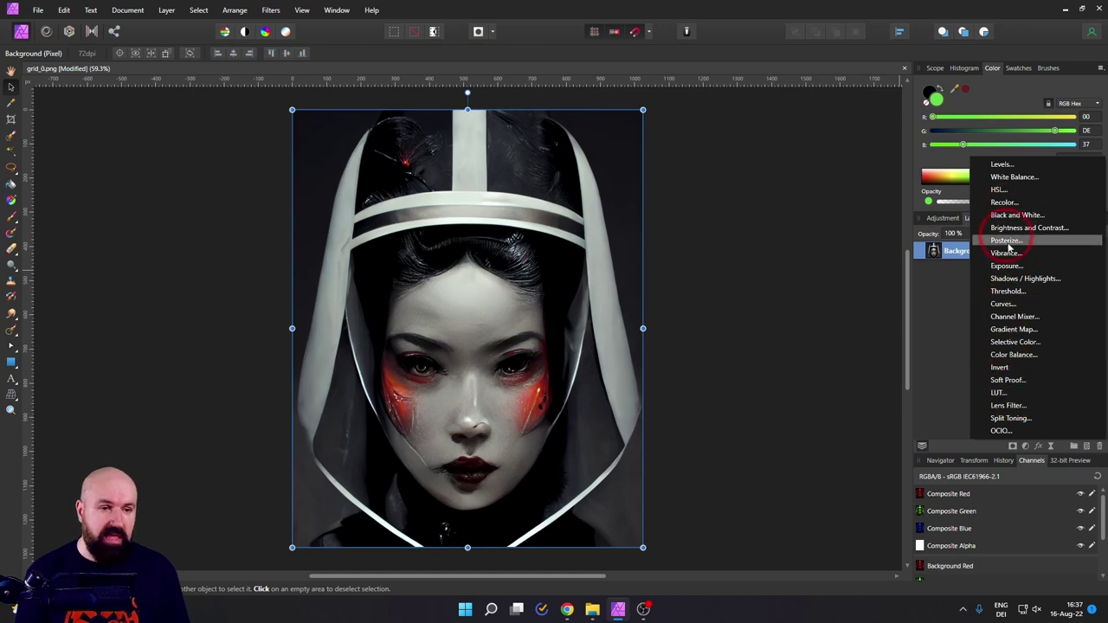
pyautogui.click(1008, 305)
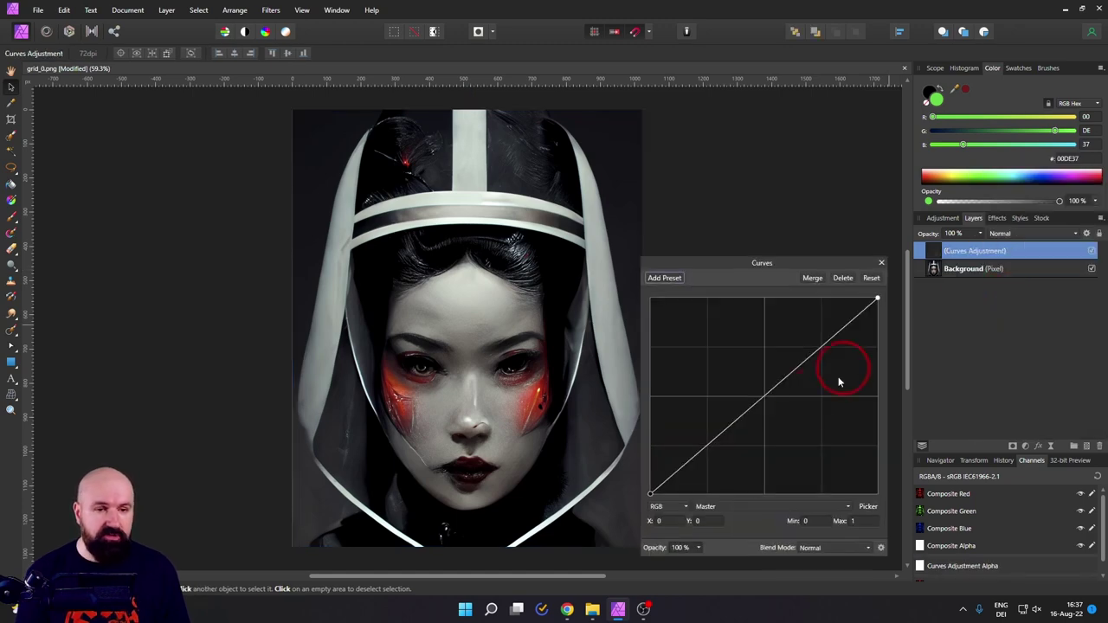
pyautogui.moveTo(748, 410); pyautogui.dragTo(731, 443)
pyautogui.moveTo(813, 368)
pyautogui.mouseDown()
pyautogui.moveTo(796, 341)
pyautogui.moveTo(812, 372)
pyautogui.mouseUp()
pyautogui.moveTo(732, 443); pyautogui.dragTo(717, 426)
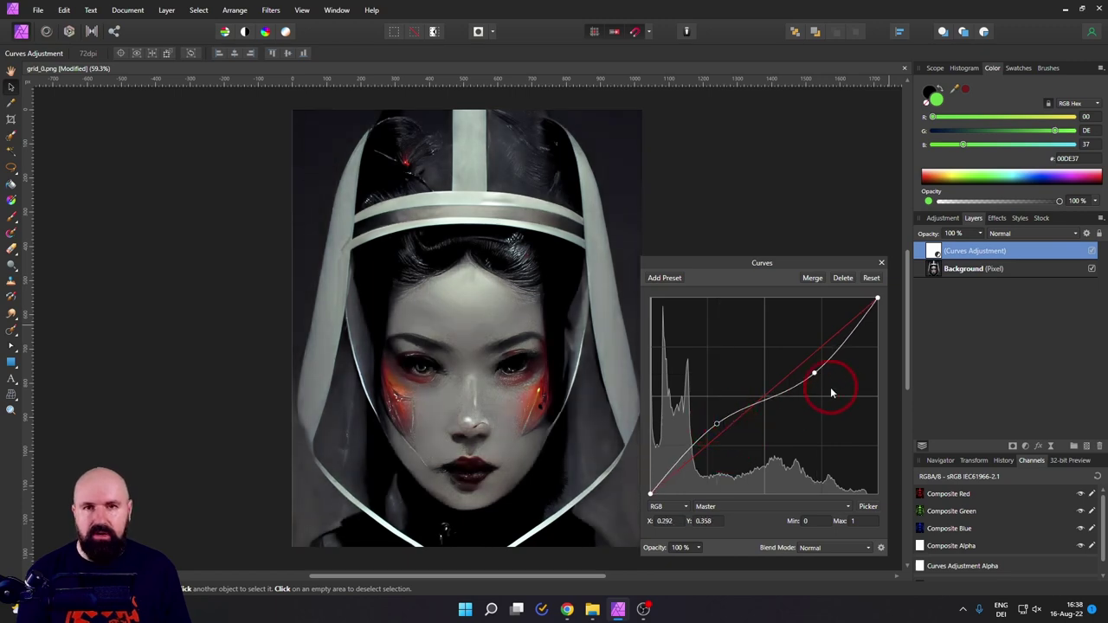
pyautogui.click(842, 278)
# Try a midtone Color Balance adjustment with Cyan/Red -45%, Magenta/Green -21% and Yellow/Blue 28%, and delete the adjustment.
pyautogui.click(1025, 446)
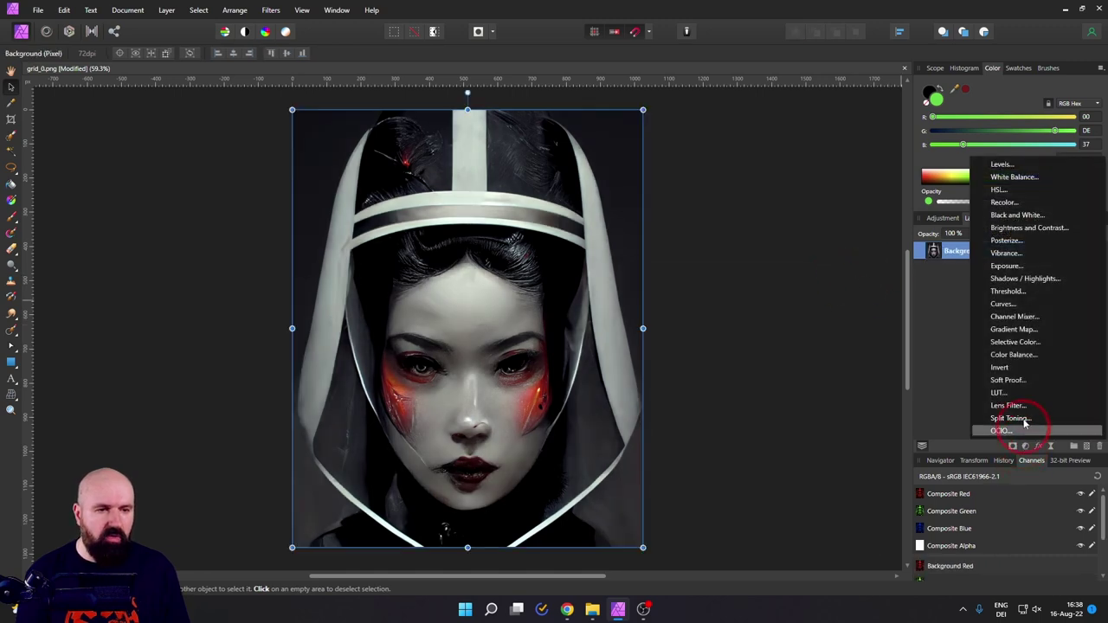
pyautogui.click(1011, 354)
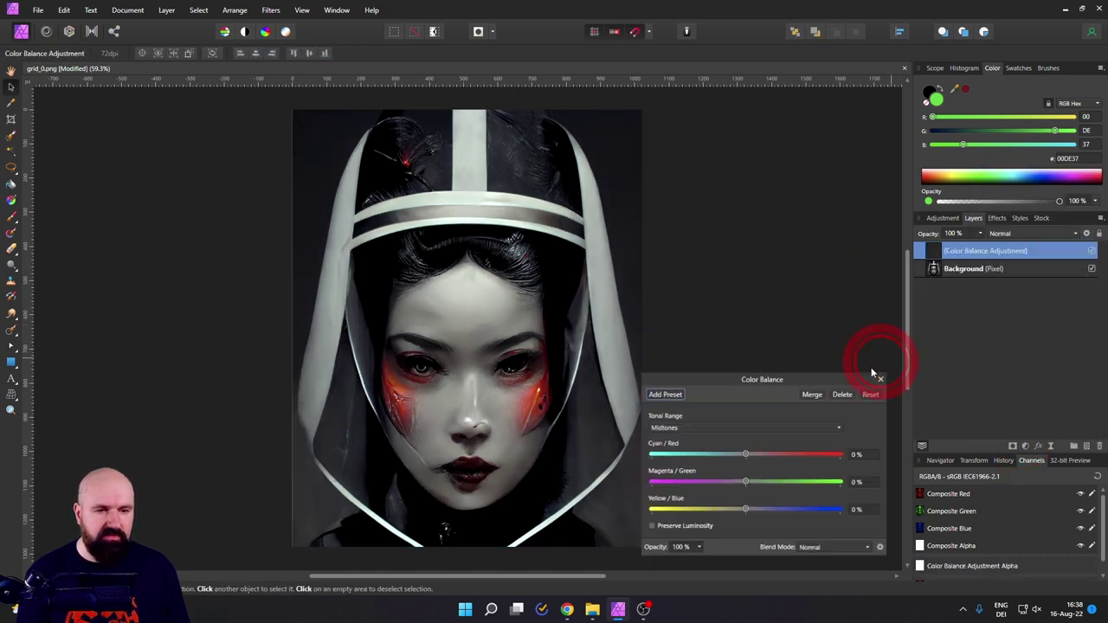
pyautogui.moveTo(746, 451); pyautogui.dragTo(766, 510)
pyautogui.click(746, 483)
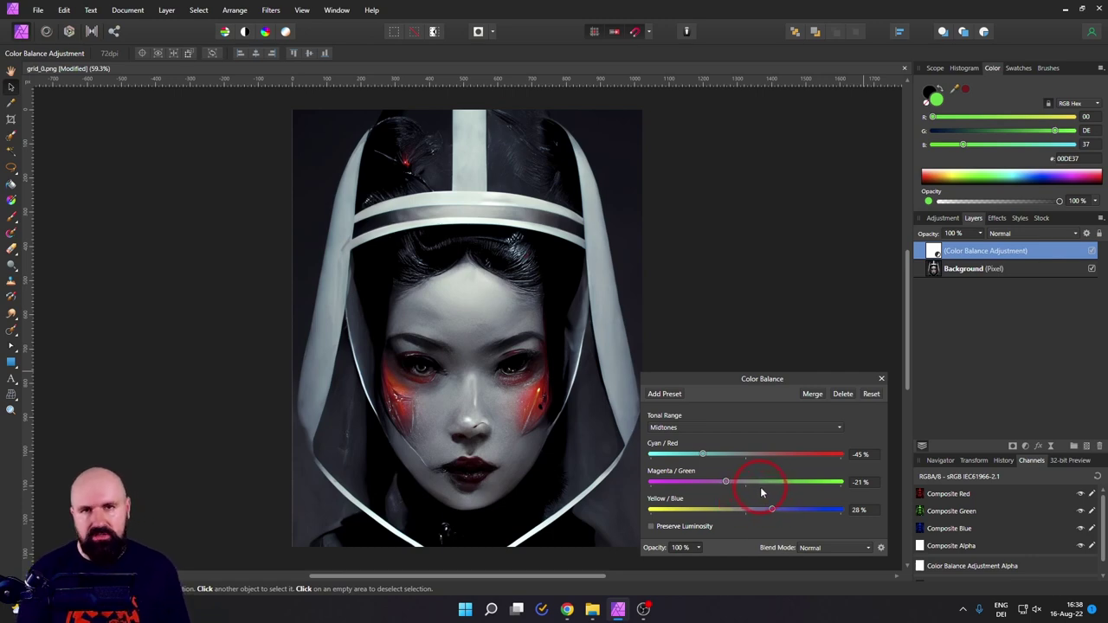
pyautogui.click(837, 396)
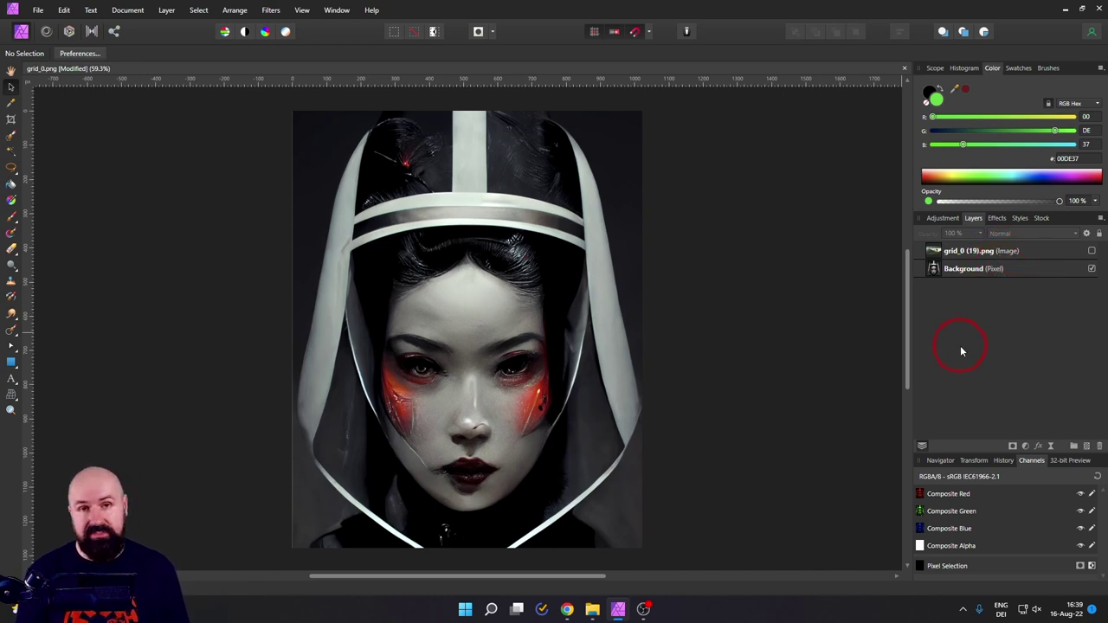
# Show the grid_0 (19).png landscape layer, shrink it to a small picture over the forehead, and enlarge it to cover the canvas.
pyautogui.click(1091, 251)
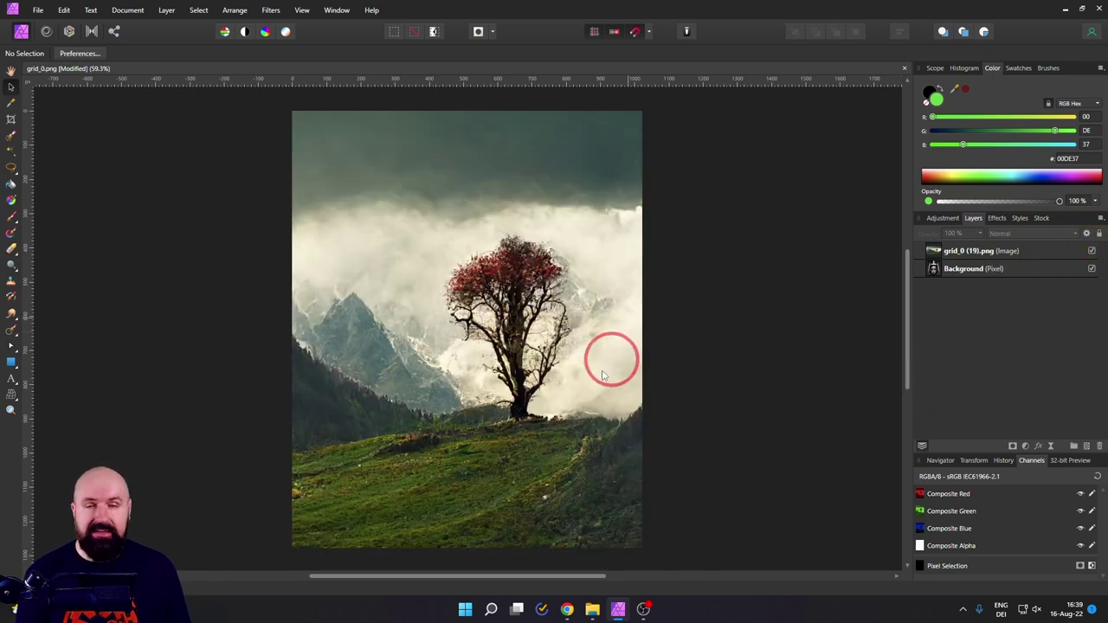
pyautogui.click(470, 272)
pyautogui.moveTo(497, 223); pyautogui.dragTo(445, 346)
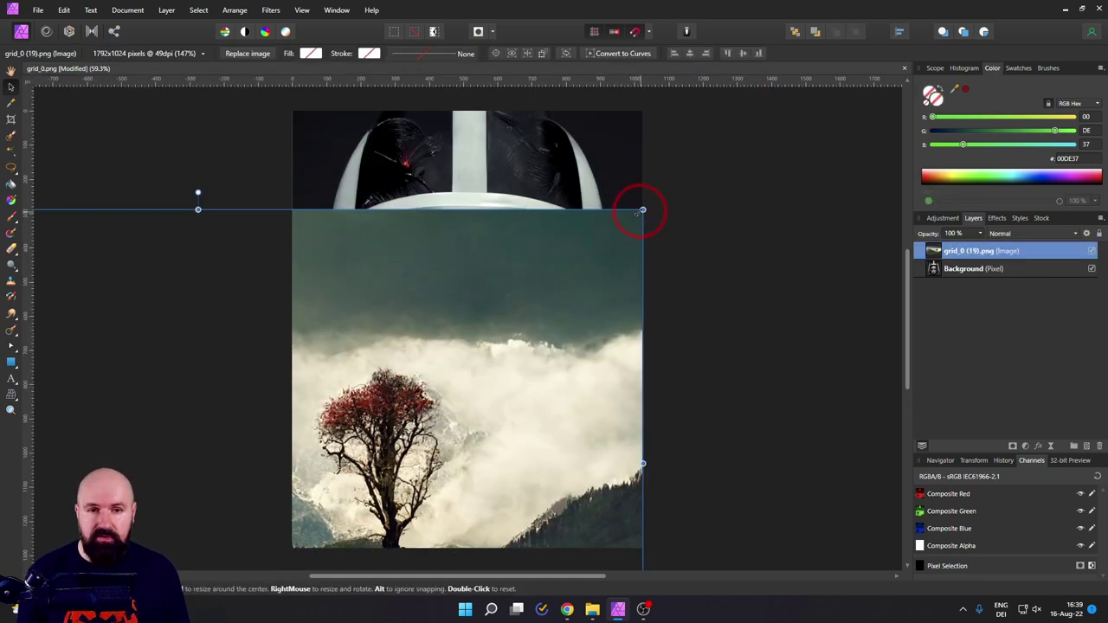
pyautogui.moveTo(643, 211); pyautogui.dragTo(480, 291)
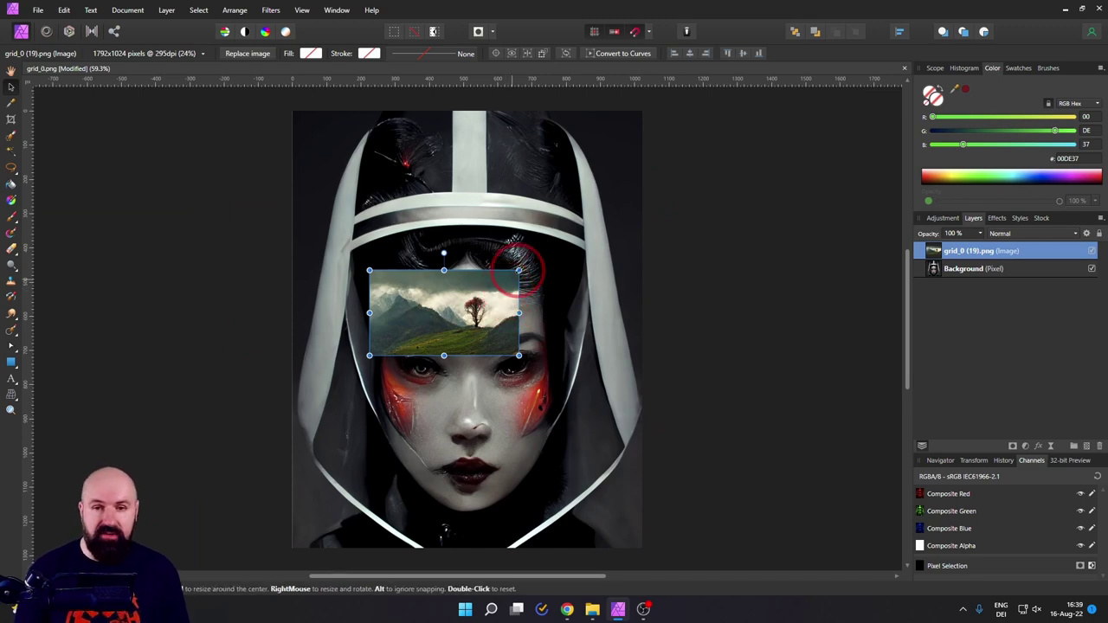
pyautogui.moveTo(517, 269); pyautogui.dragTo(779, 143)
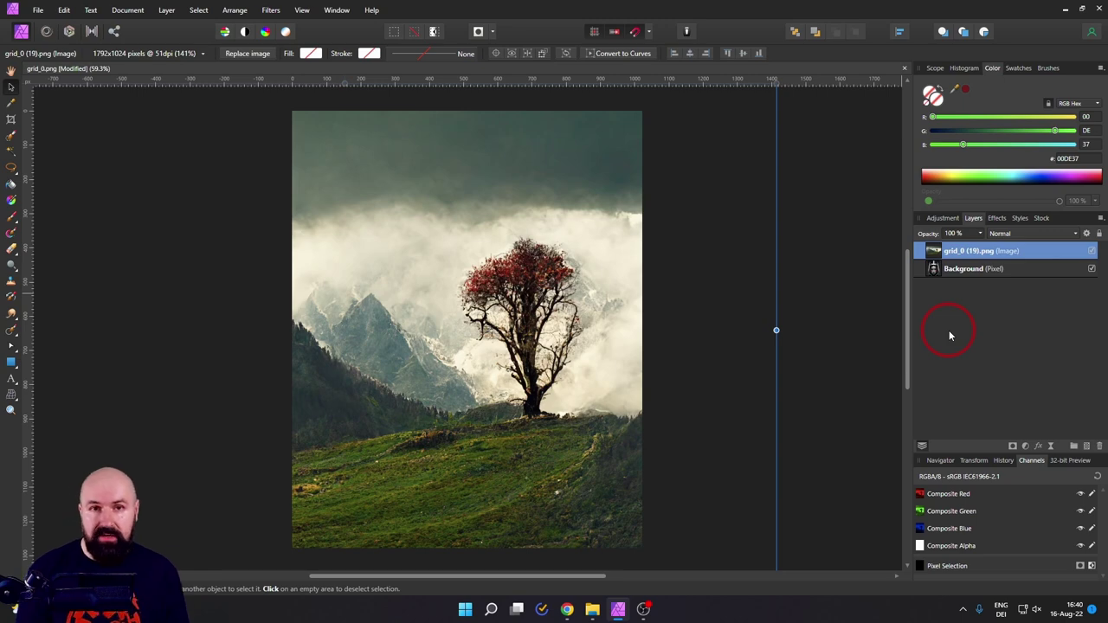
# Rasterize the grid_0 (19).png image layer and shift the landscape slightly upward on the canvas.
pyautogui.rightClick(933, 255)
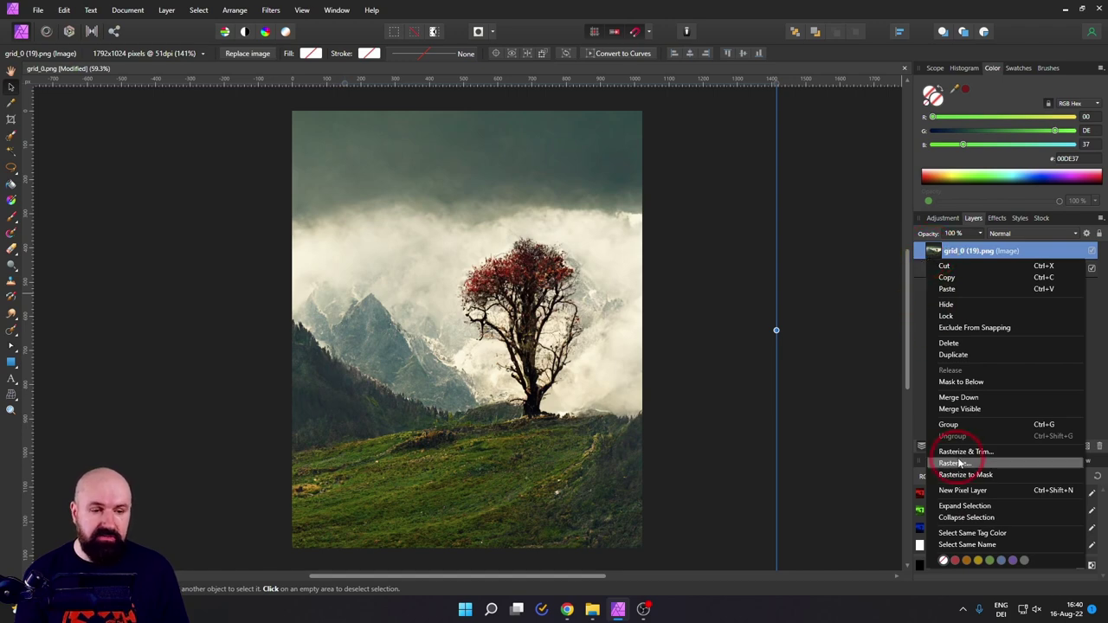
pyautogui.click(956, 463)
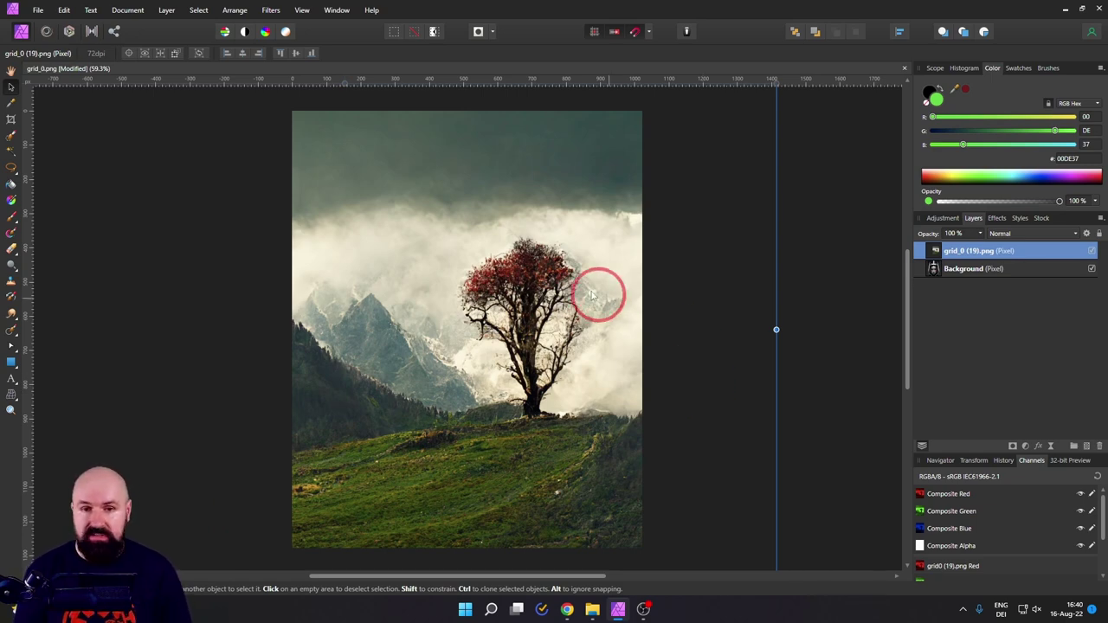
pyautogui.moveTo(519, 298); pyautogui.dragTo(529, 272)
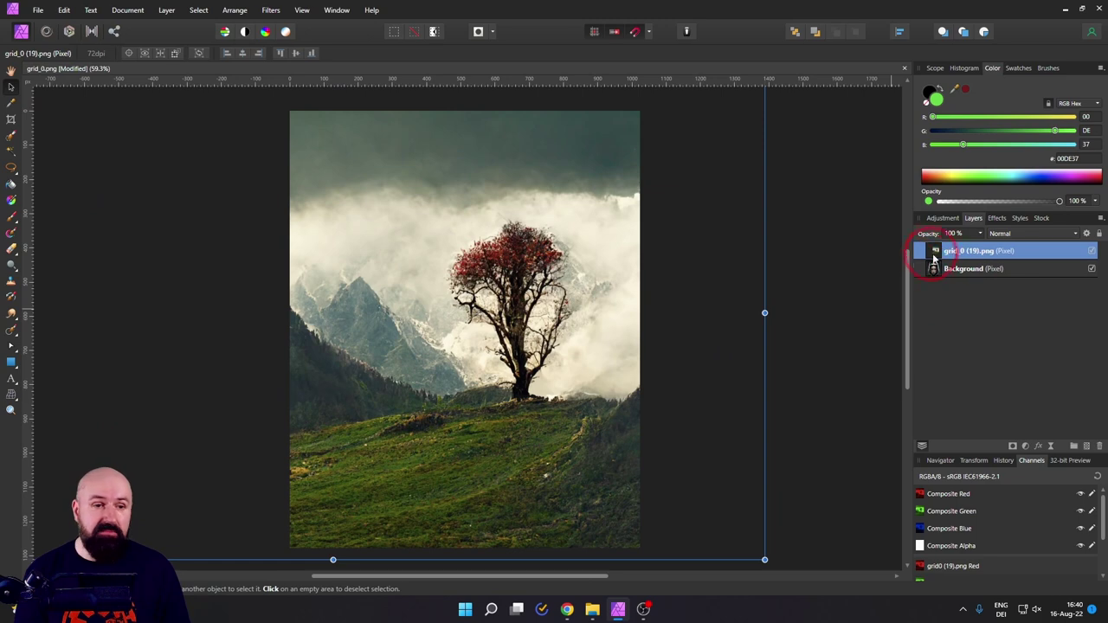
# Rasterize and trim the grid_0 (19).png layer to the canvas, try moving it, and delete the layer.
pyautogui.rightClick(935, 251)
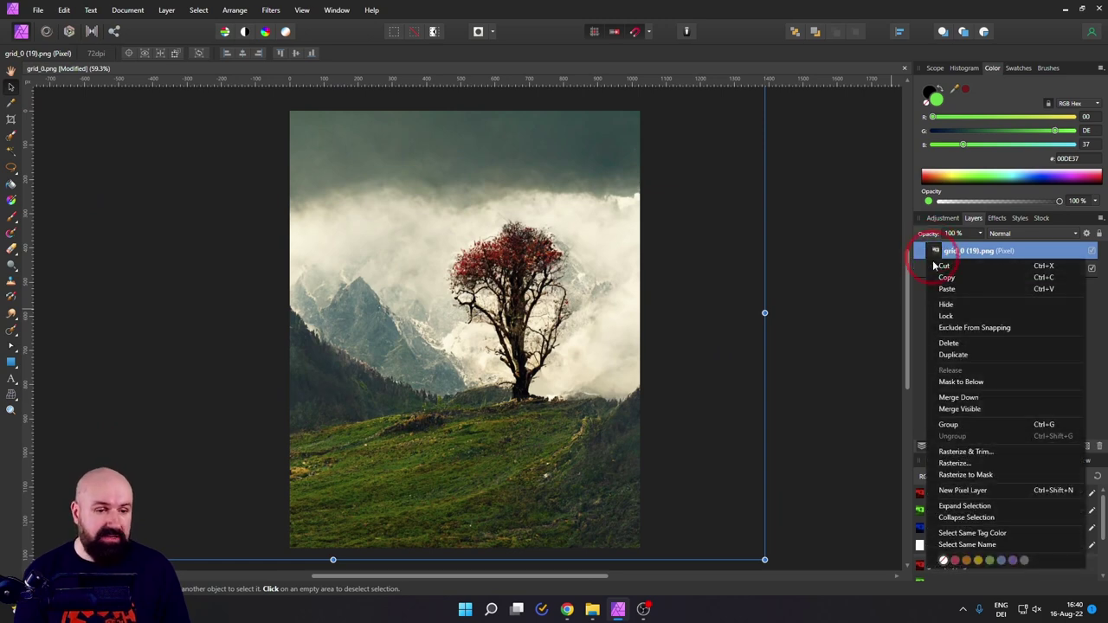
pyautogui.click(991, 451)
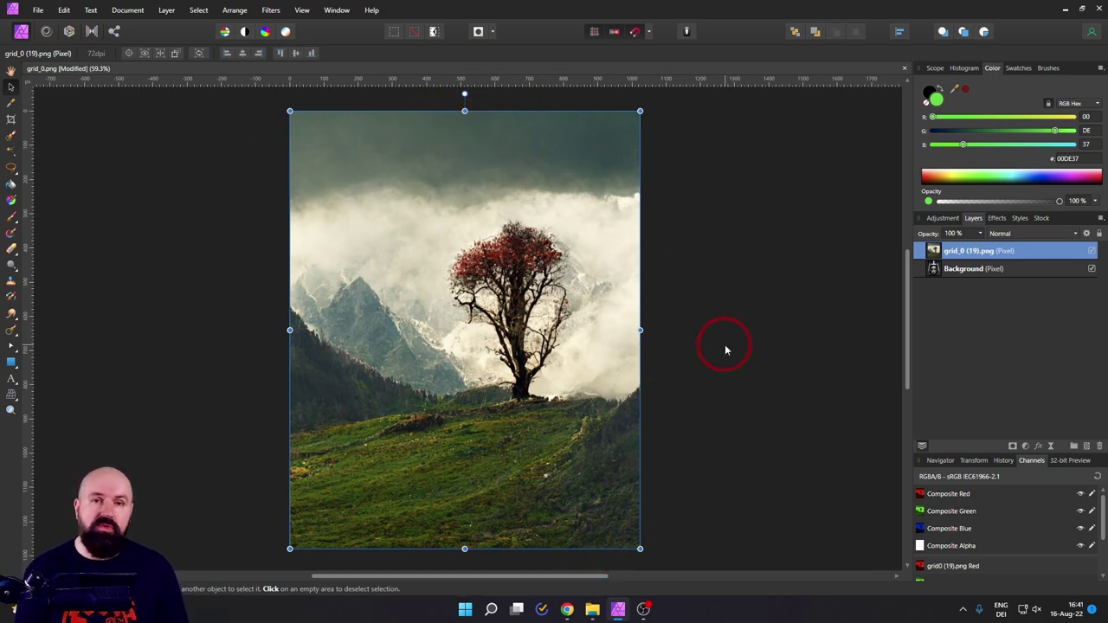
pyautogui.moveTo(532, 207); pyautogui.dragTo(559, 277)
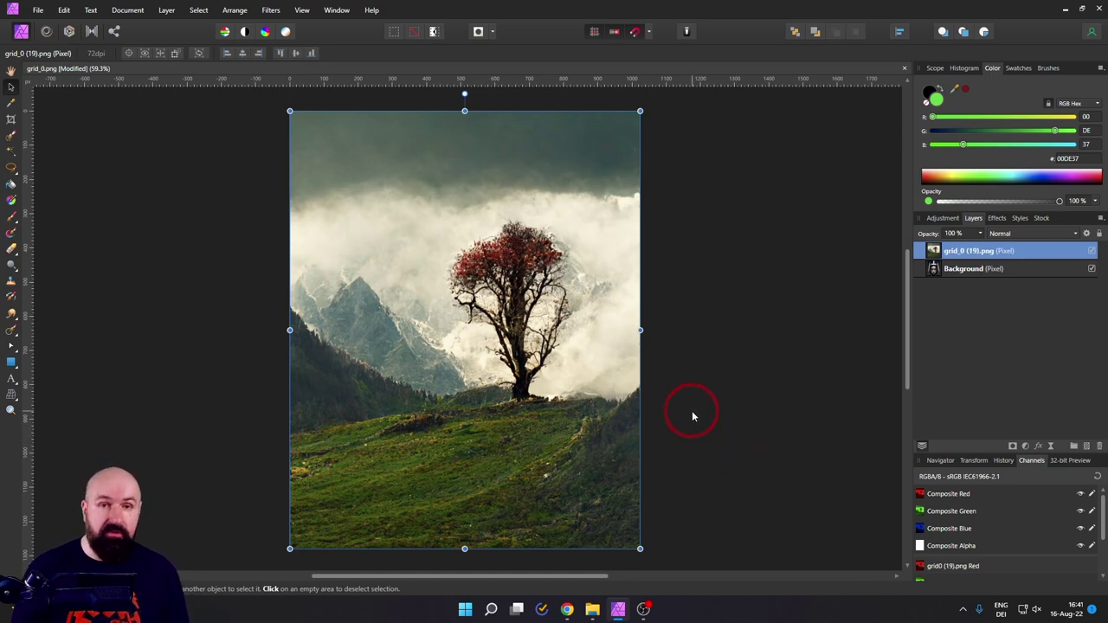
pyautogui.press('Delete')
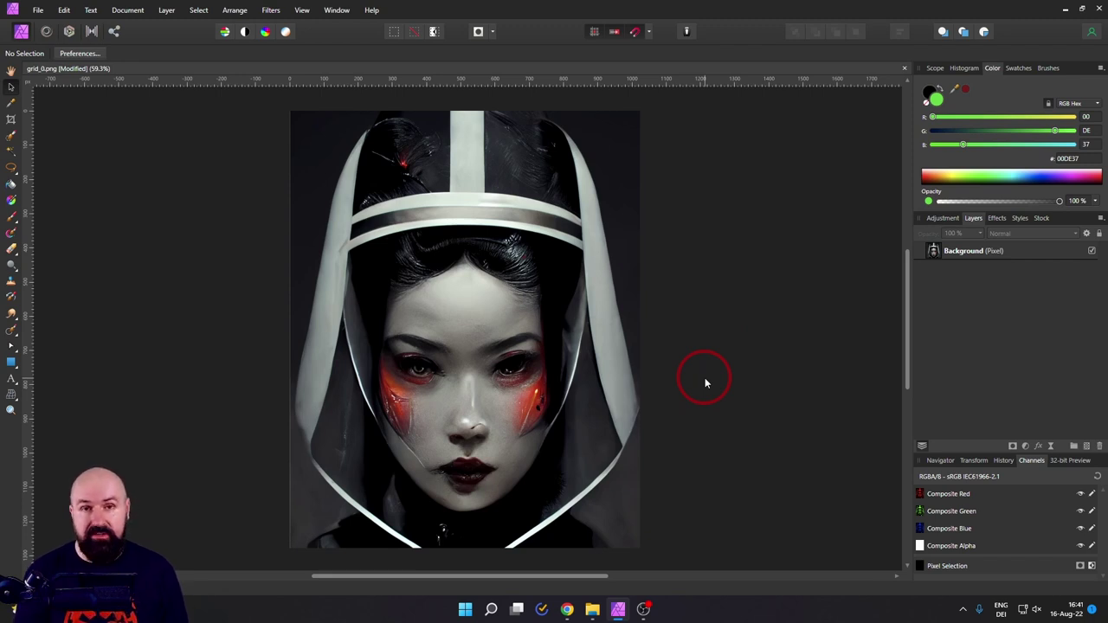
pyautogui.click(270, 10)
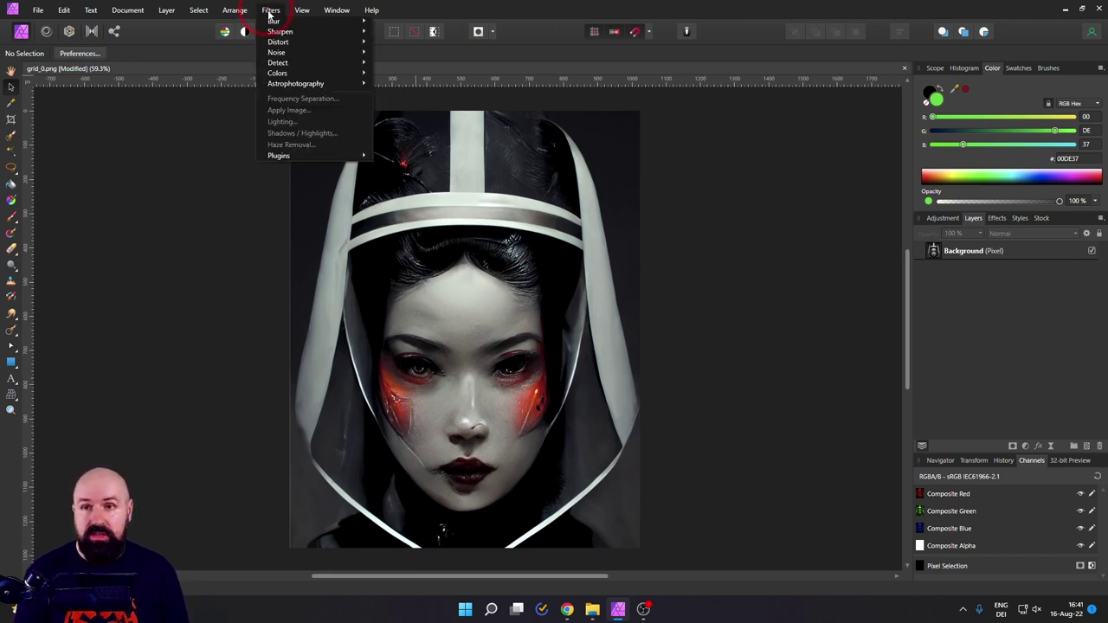
pyautogui.moveTo(295, 34)
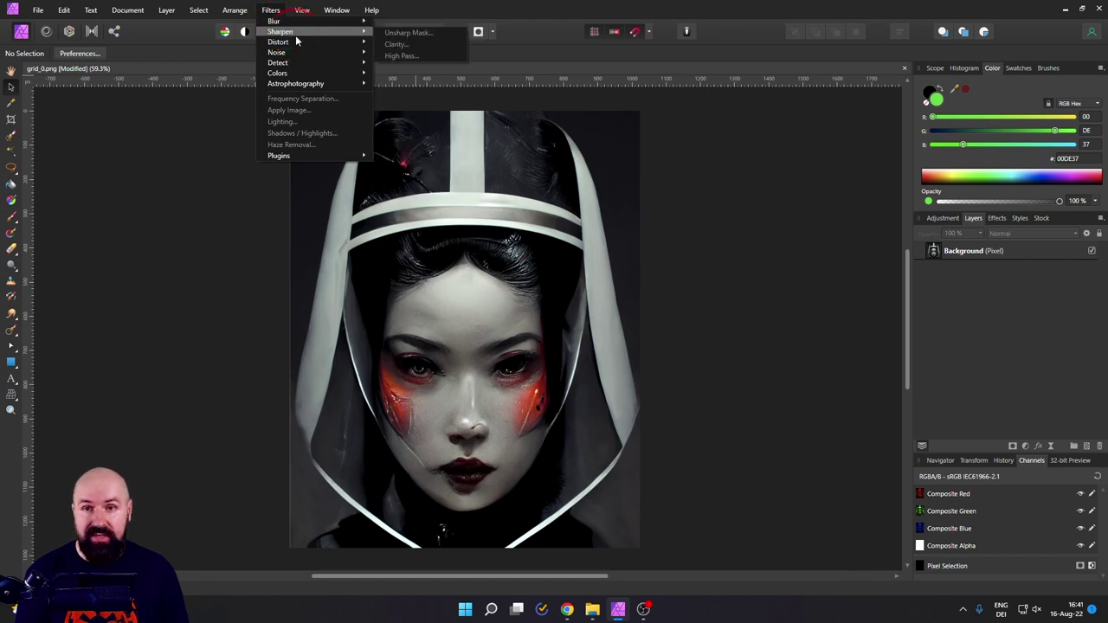
pyautogui.moveTo(307, 57)
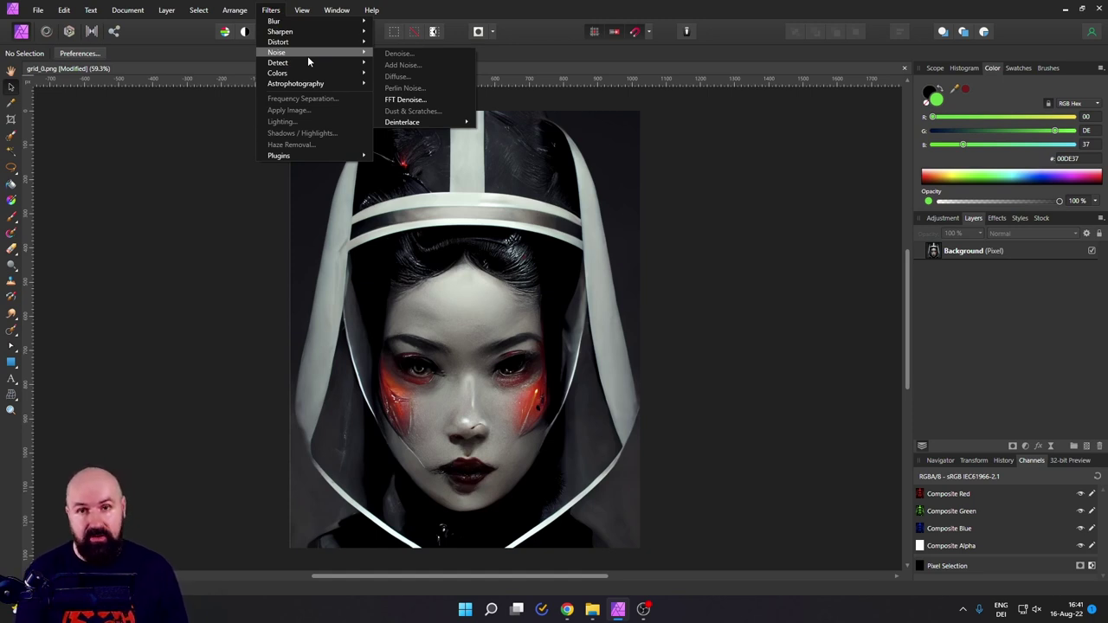
pyautogui.click(693, 271)
pyautogui.click(1007, 322)
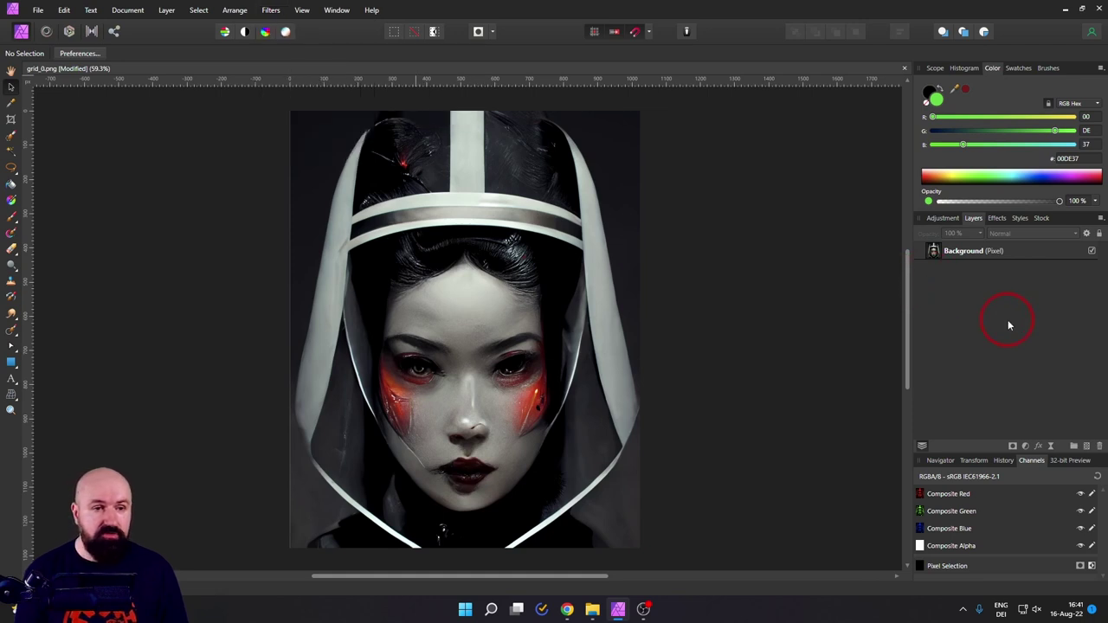
# Try a live Gaussian Blur filter over the portrait with a 5.2 px radius and Preserve Alpha enabled.
pyautogui.click(1050, 447)
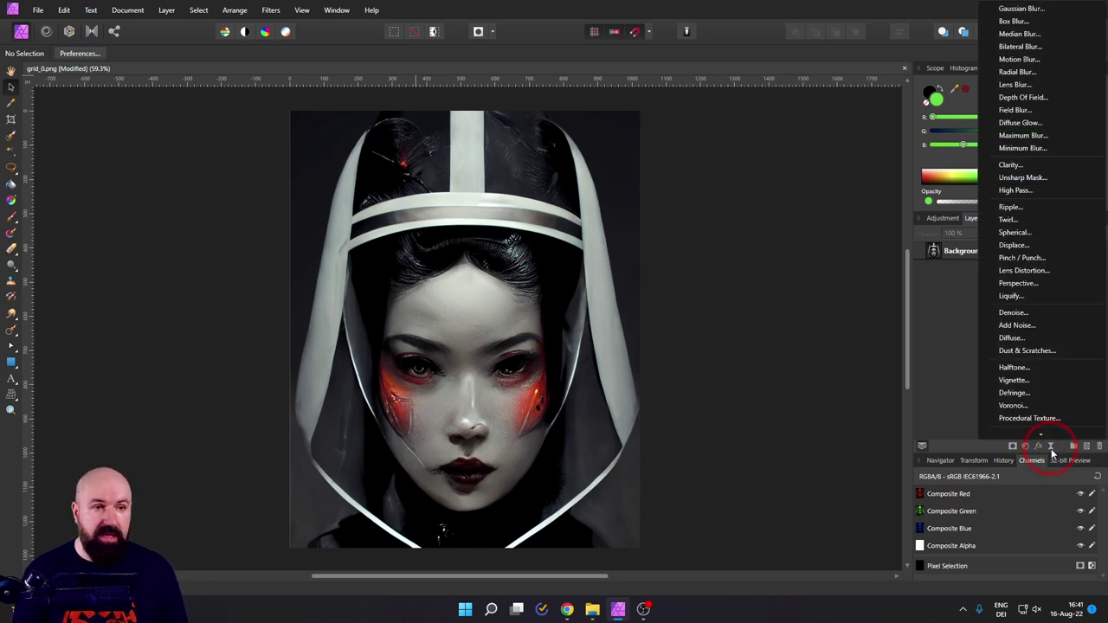
pyautogui.click(1026, 13)
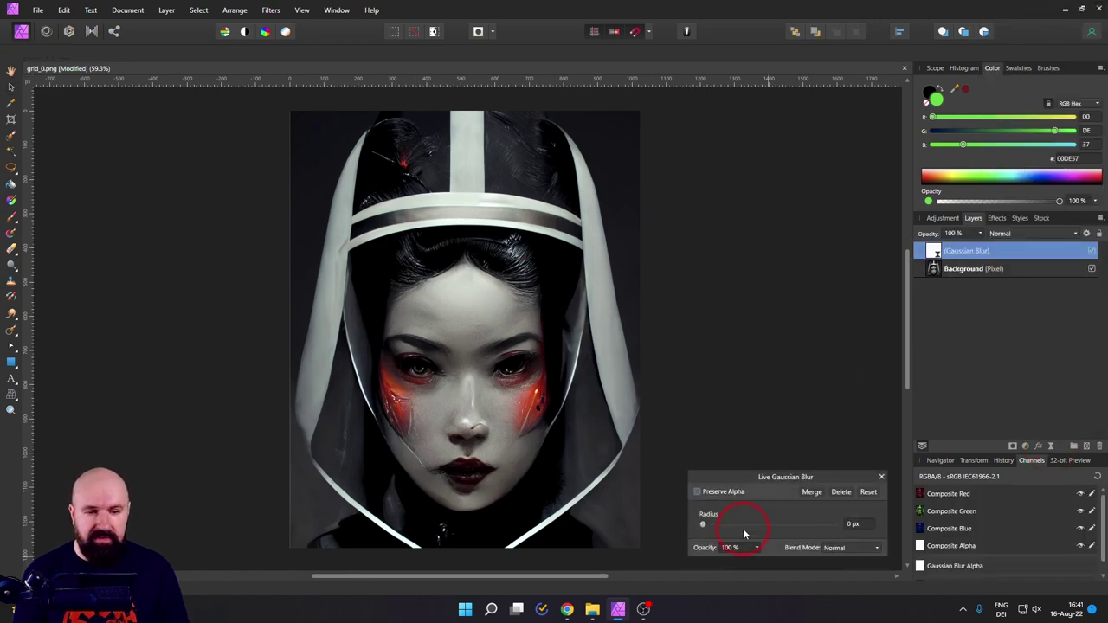
pyautogui.moveTo(742, 526); pyautogui.dragTo(746, 526)
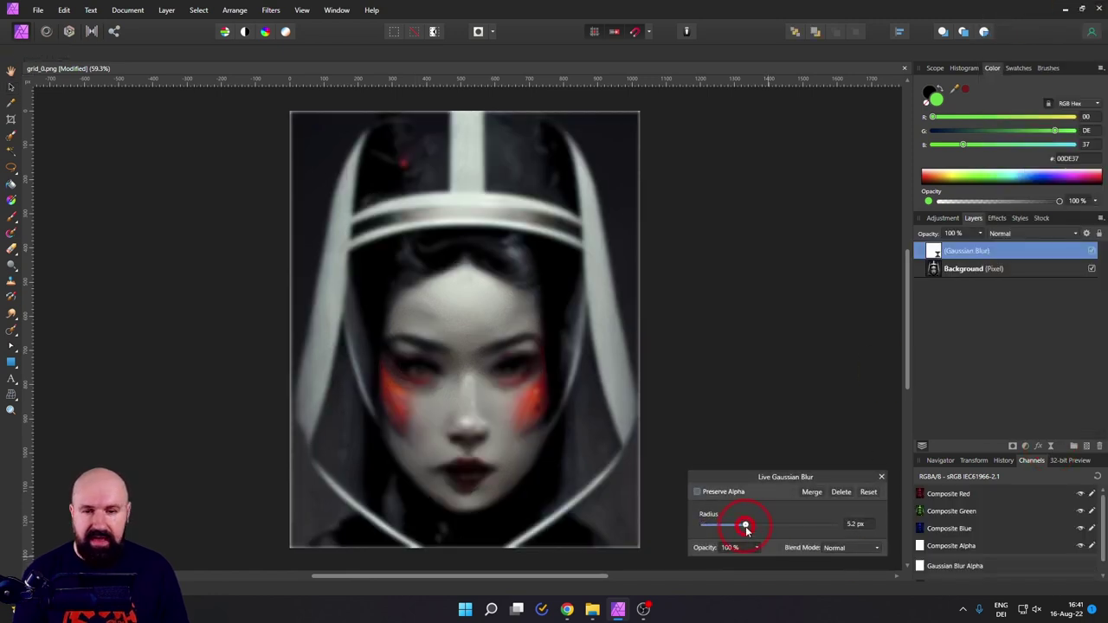
pyautogui.click(702, 493)
pyautogui.moveTo(717, 477); pyautogui.dragTo(729, 329)
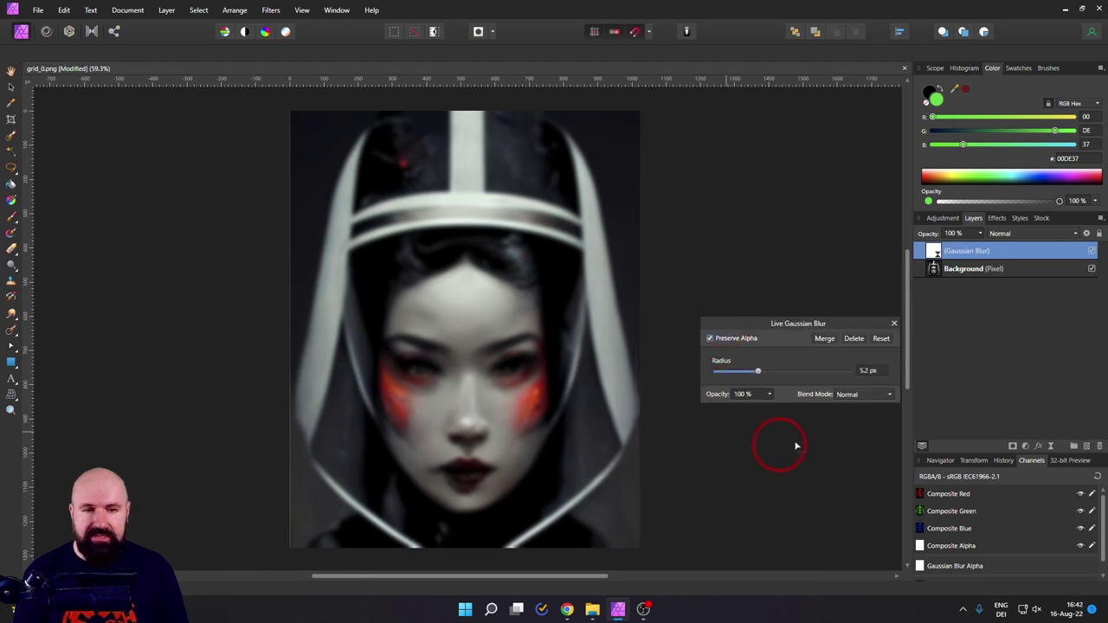
# Compare the portrait with the Gaussian Blur layer hidden and shown, and delete the live filter.
pyautogui.click(1092, 251)
pyautogui.click(1091, 251)
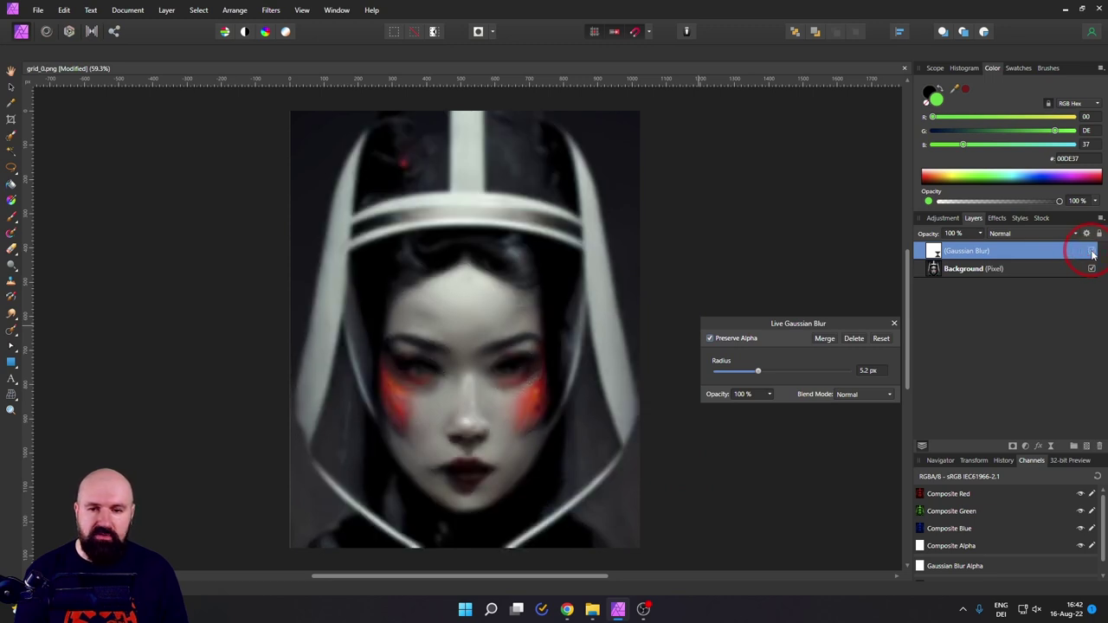
pyautogui.click(1092, 251)
pyautogui.click(1092, 251)
pyautogui.click(1092, 251)
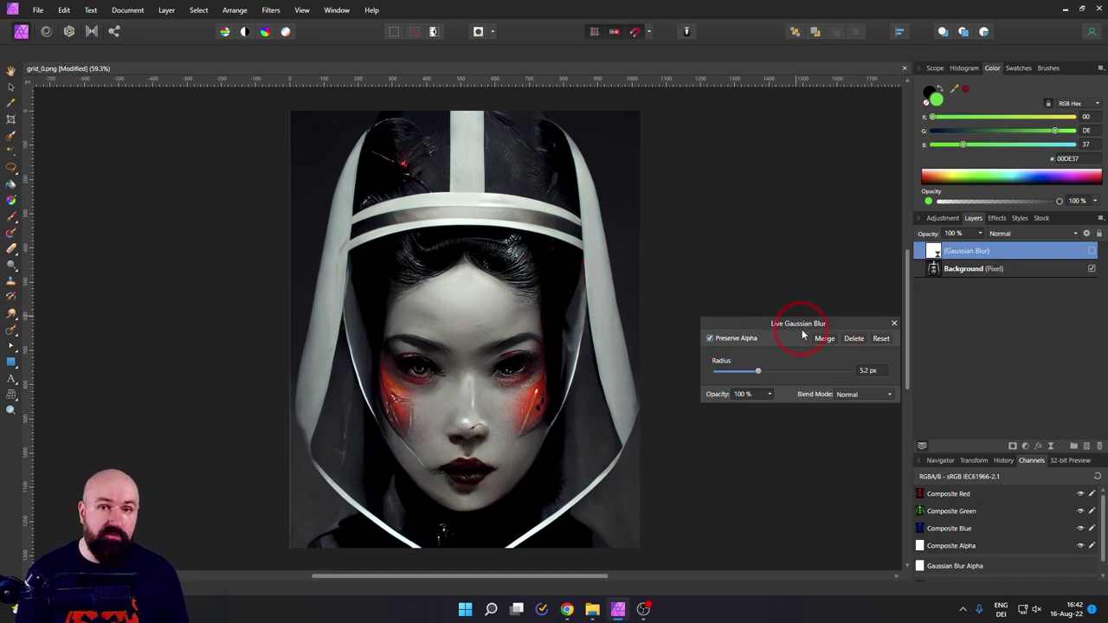
pyautogui.click(853, 339)
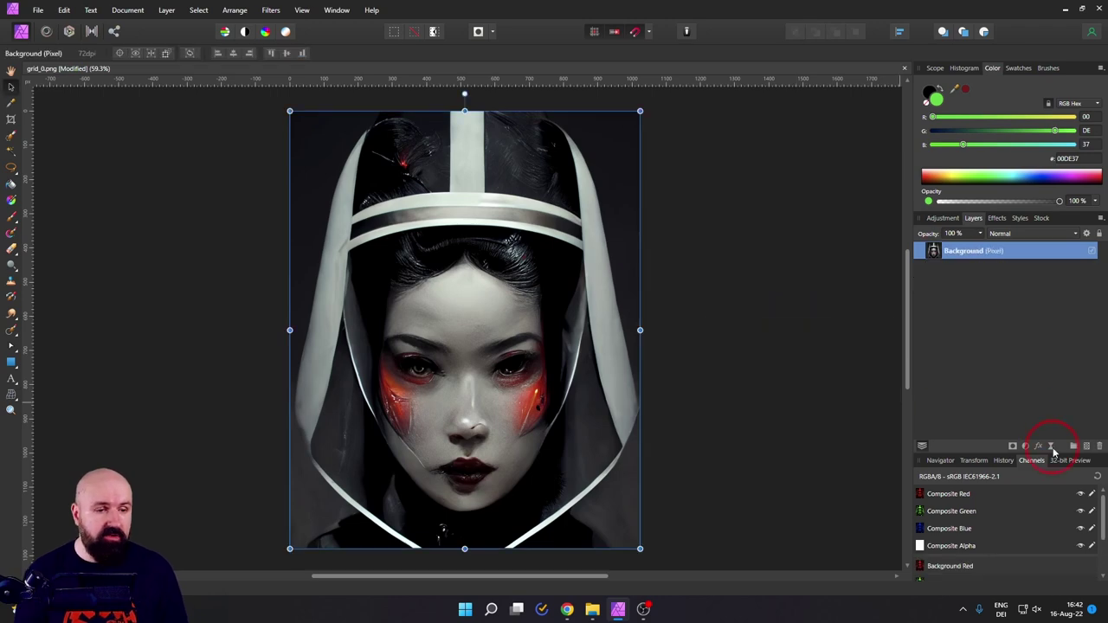
pyautogui.click(1052, 447)
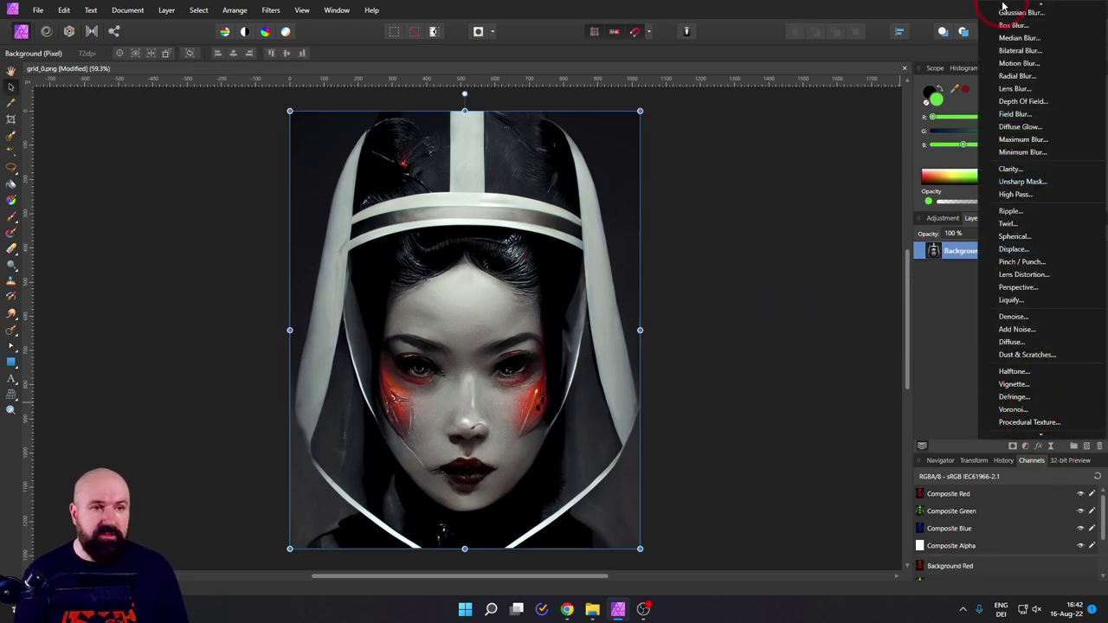
pyautogui.scroll(-1, 1039, 367)
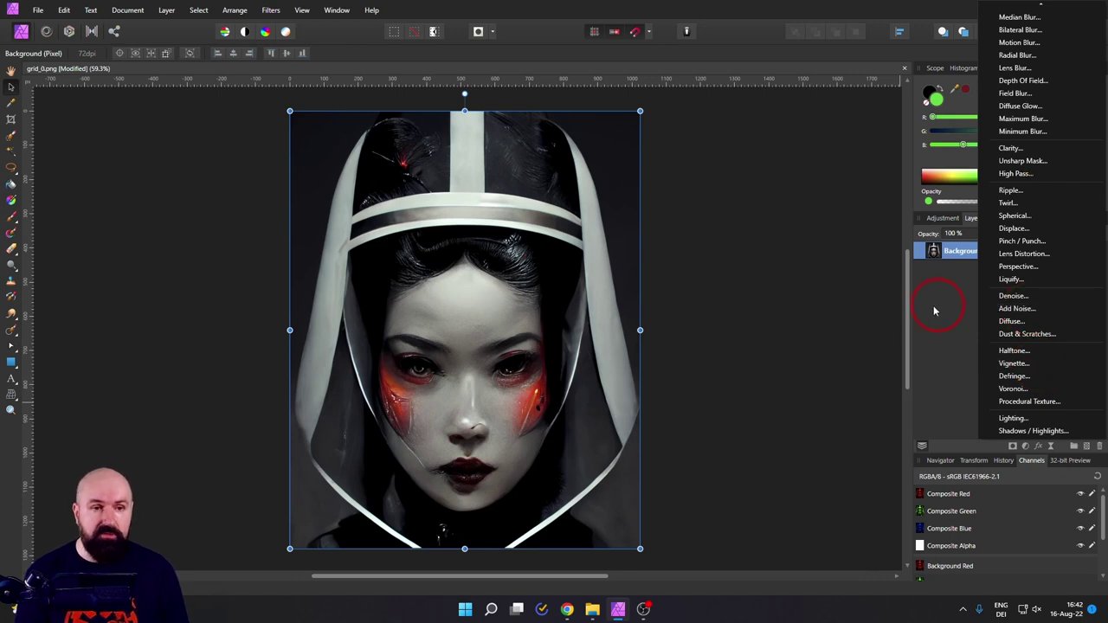
pyautogui.click(804, 323)
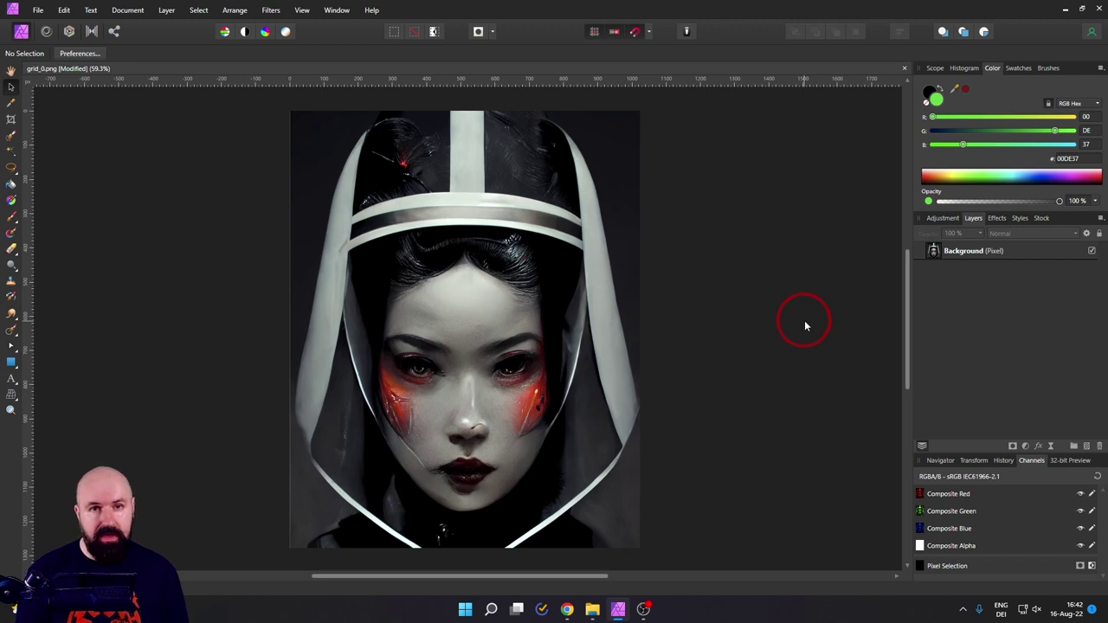
pyautogui.click(1026, 447)
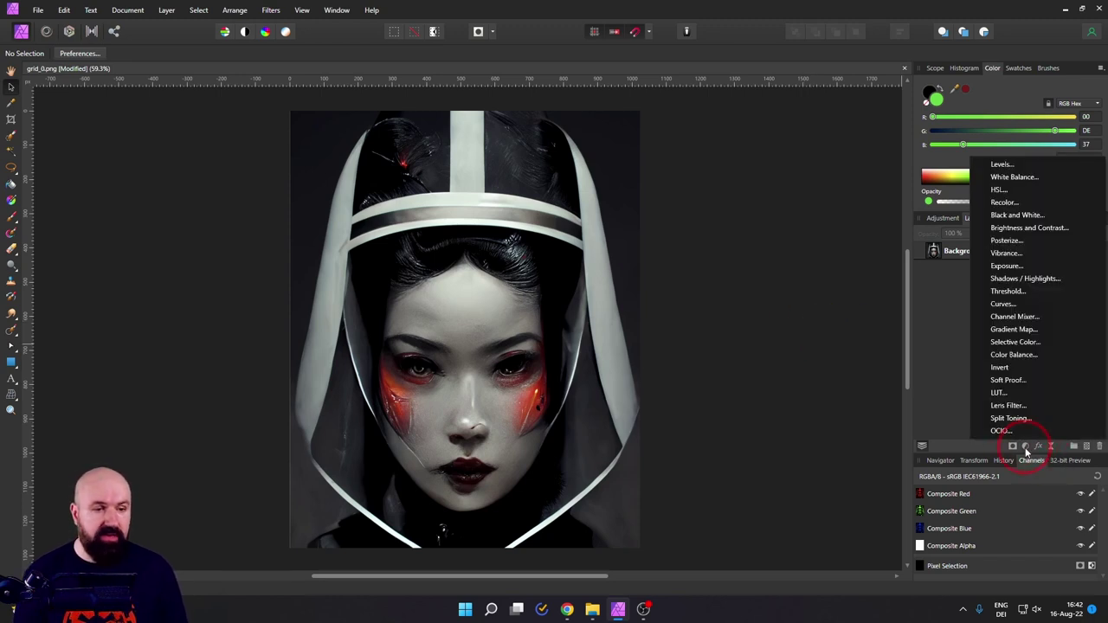
pyautogui.click(1051, 446)
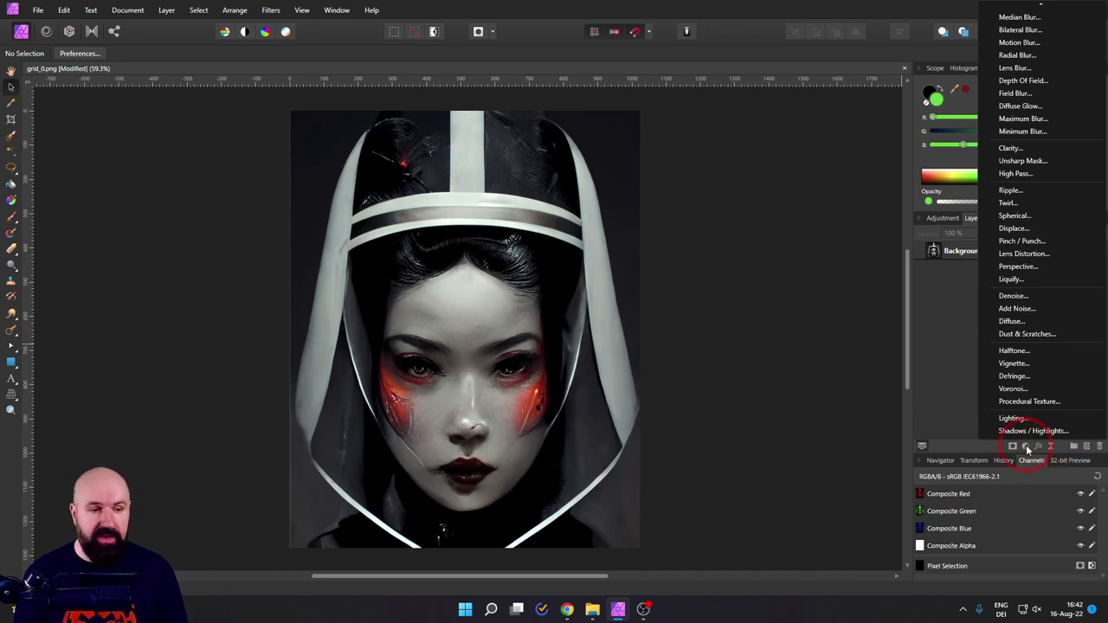
# Add a midtone Color Balance adjustment with Cyan/Red 100%, Magenta/Green 100% and Yellow/Blue -100%.
pyautogui.click(1026, 446)
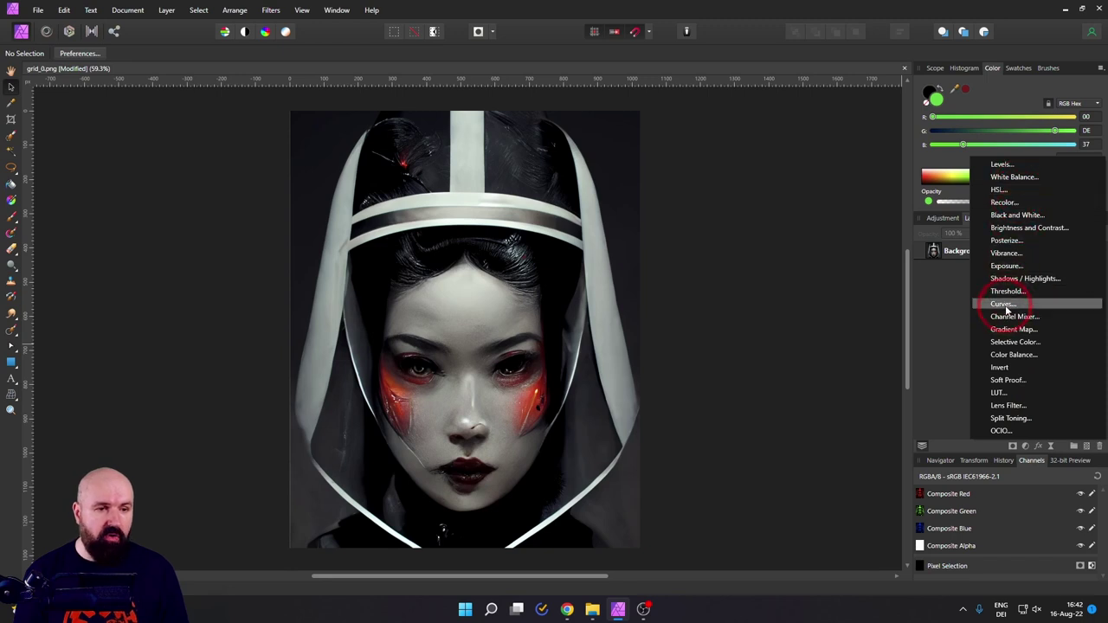
pyautogui.click(1000, 356)
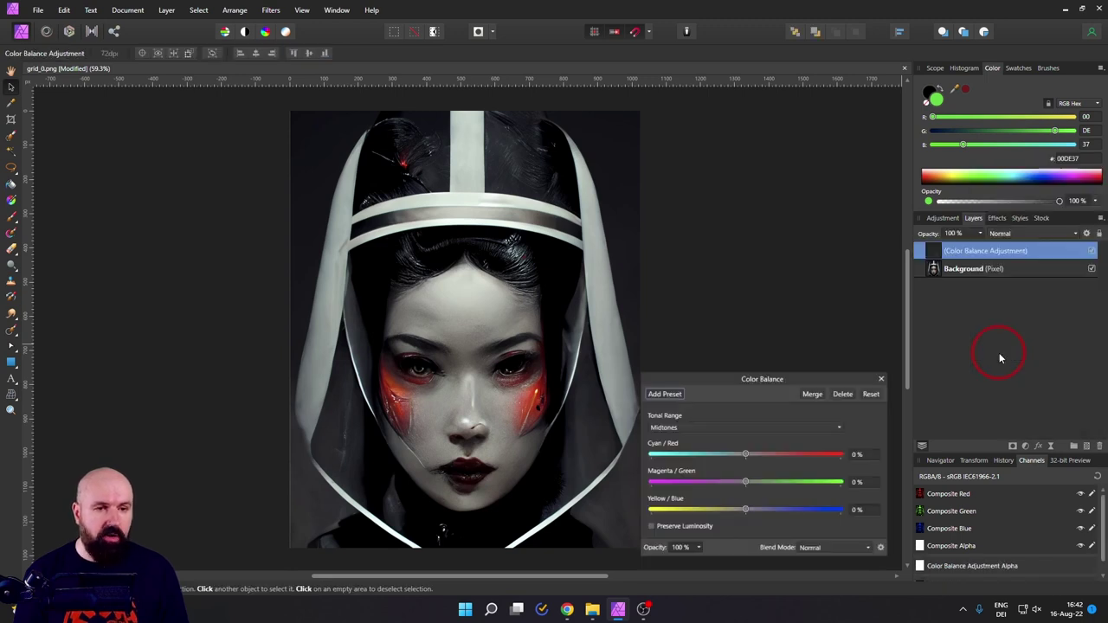
pyautogui.moveTo(747, 453); pyautogui.dragTo(902, 451)
pyautogui.moveTo(748, 481); pyautogui.dragTo(868, 485)
pyautogui.click(755, 510)
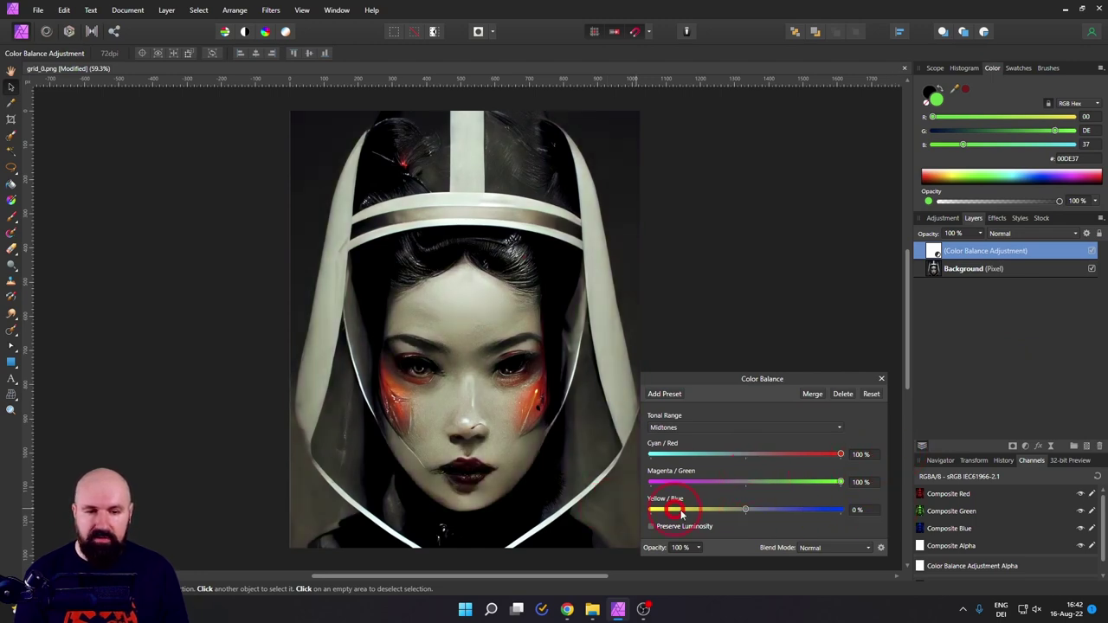
pyautogui.moveTo(741, 509); pyautogui.dragTo(636, 509)
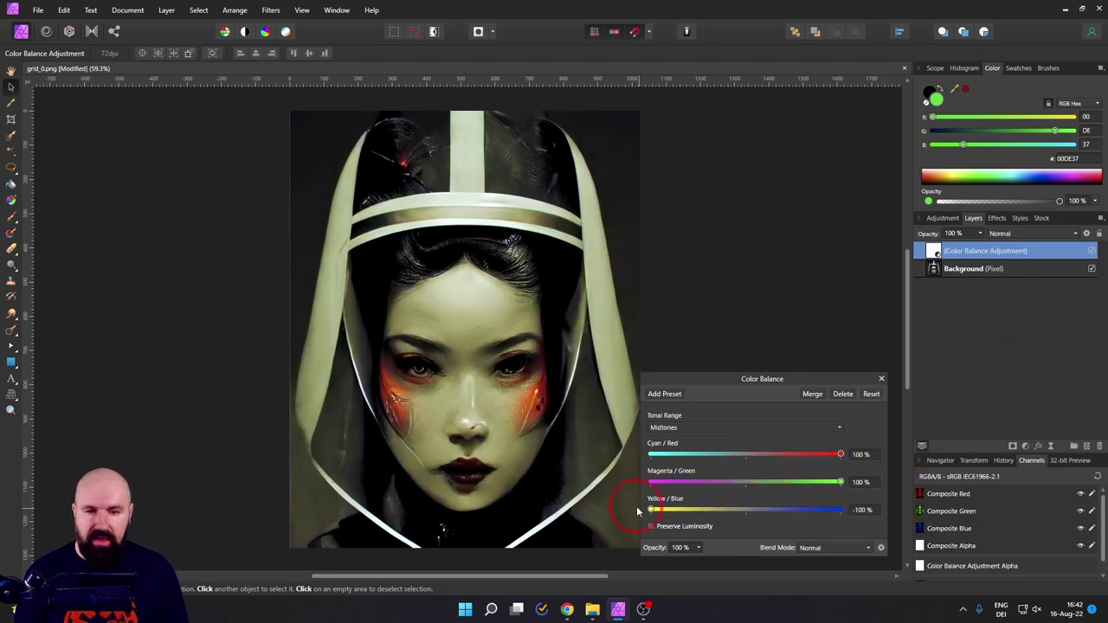
pyautogui.click(881, 379)
# Mask the Color Balance adjustment off the face by painting over it in black with the Paint Brush Tool.
pyautogui.click(932, 253)
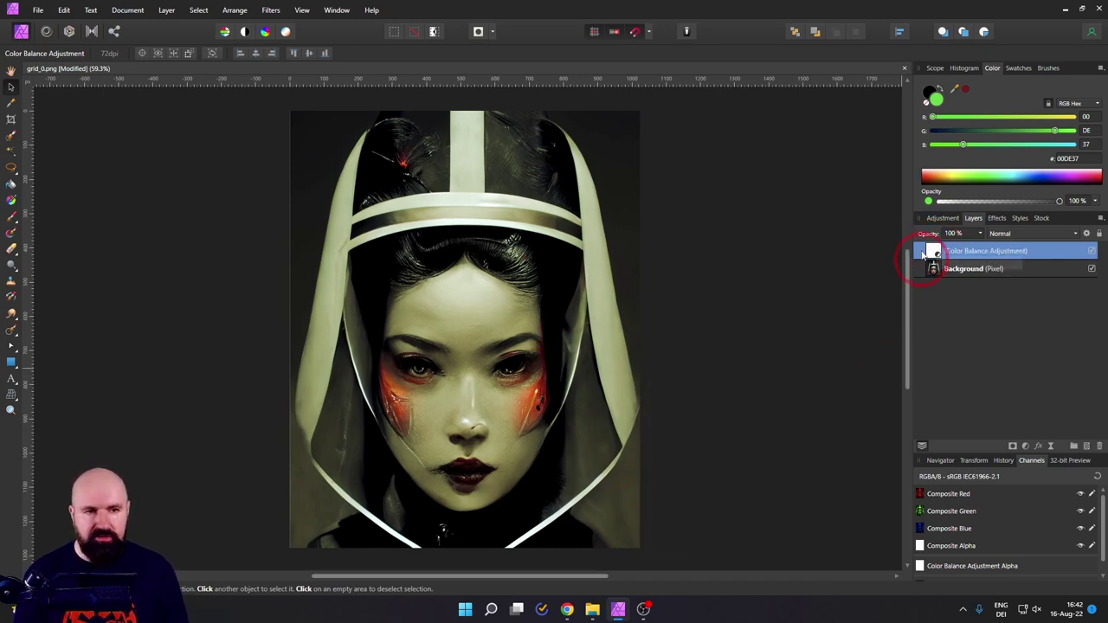
pyautogui.click(12, 219)
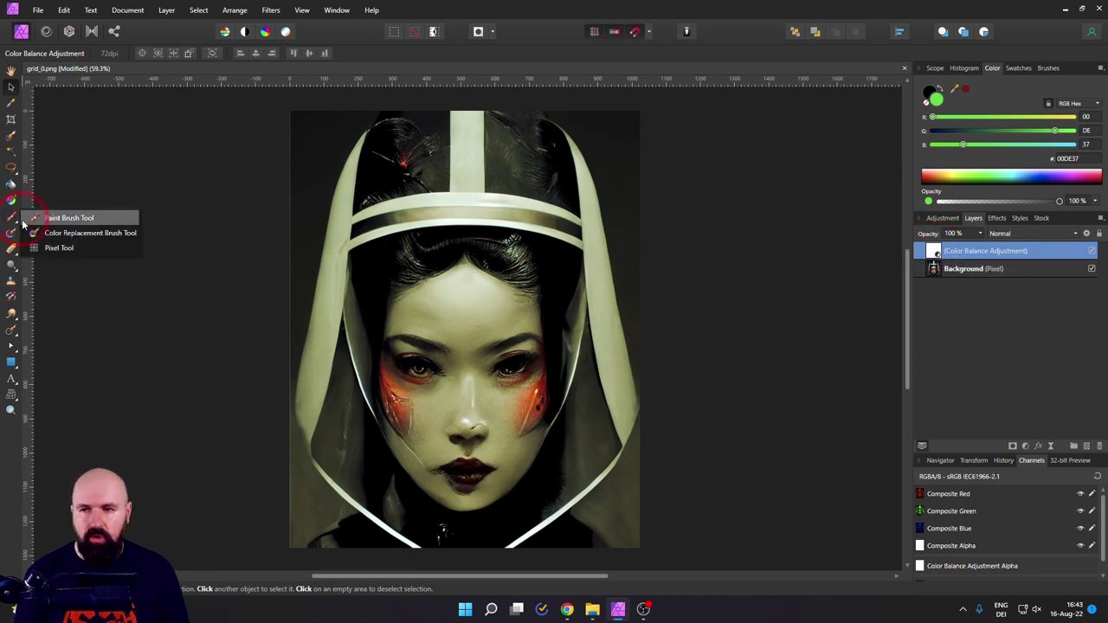
pyautogui.click(66, 218)
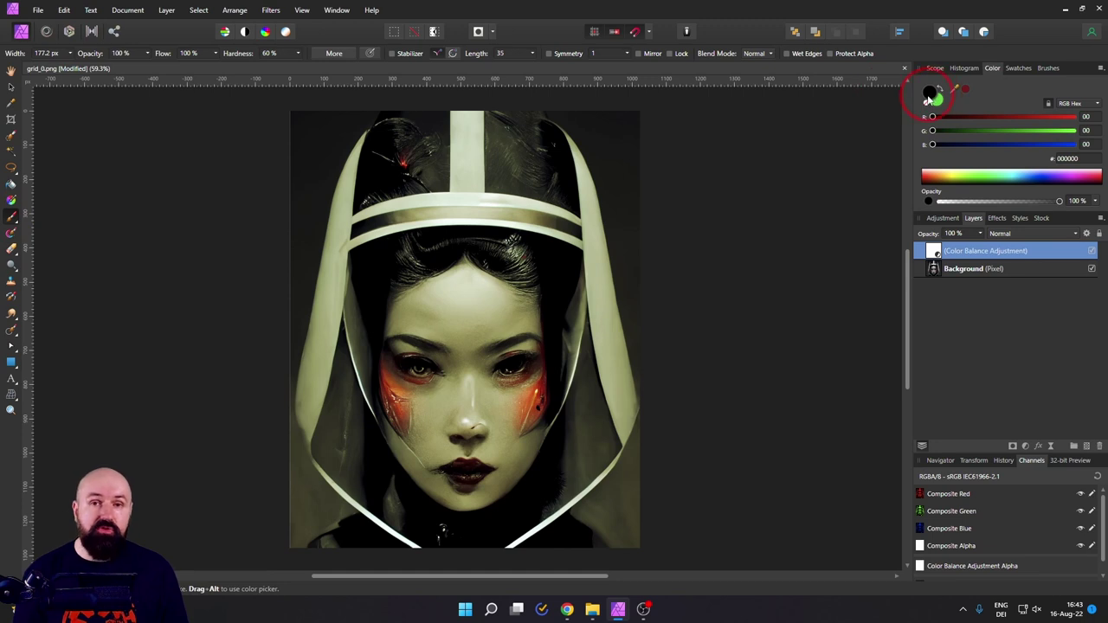
pyautogui.moveTo(542, 306)
pyautogui.mouseDown()
pyautogui.moveTo(460, 289)
pyautogui.moveTo(424, 306)
pyautogui.moveTo(508, 318)
pyautogui.moveTo(409, 344)
pyautogui.moveTo(501, 317)
pyautogui.moveTo(438, 340)
pyautogui.moveTo(510, 298)
pyautogui.moveTo(494, 405)
pyautogui.moveTo(412, 344)
pyautogui.moveTo(437, 454)
pyautogui.moveTo(485, 469)
pyautogui.moveTo(520, 315)
pyautogui.moveTo(512, 446)
pyautogui.moveTo(469, 493)
pyautogui.moveTo(518, 396)
pyautogui.moveTo(467, 453)
pyautogui.moveTo(446, 431)
pyautogui.moveTo(447, 482)
pyautogui.moveTo(387, 394)
pyautogui.moveTo(436, 465)
pyautogui.mouseUp()
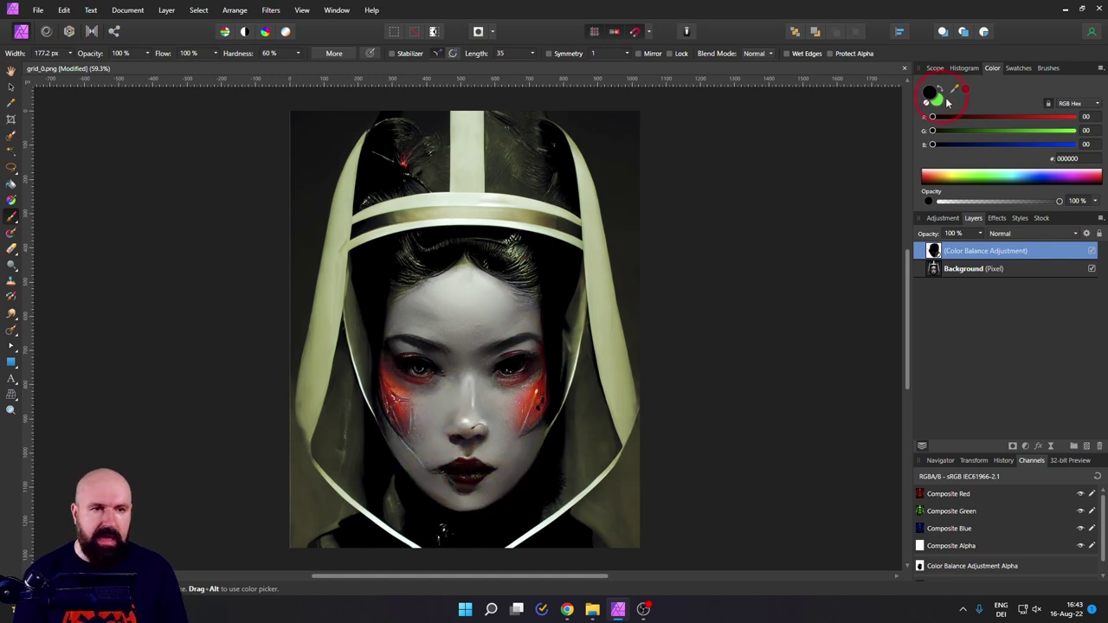
# Set the brush color to white (FFFFFF) and paint over the face to restore the Color Balance adjustment there.
pyautogui.doubleClick(930, 93)
pyautogui.click(617, 218)
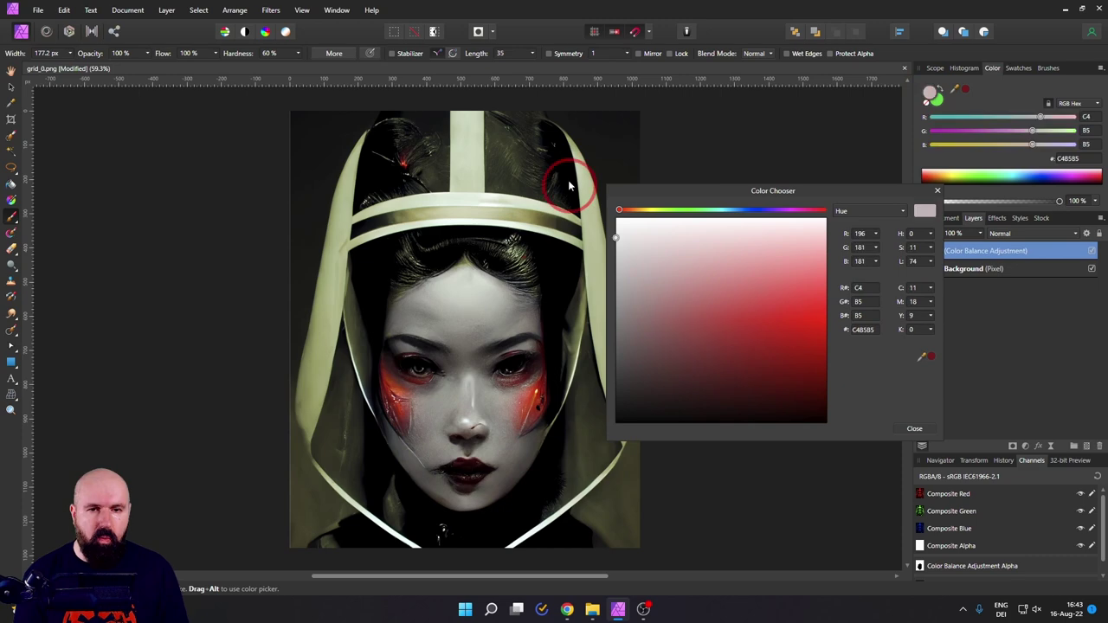
pyautogui.click(939, 192)
pyautogui.moveTo(463, 276)
pyautogui.mouseDown()
pyautogui.moveTo(464, 510)
pyautogui.moveTo(386, 305)
pyautogui.moveTo(413, 488)
pyautogui.moveTo(415, 267)
pyautogui.moveTo(509, 259)
pyautogui.moveTo(482, 477)
pyautogui.moveTo(549, 263)
pyautogui.moveTo(511, 490)
pyautogui.moveTo(485, 497)
pyautogui.mouseUp()
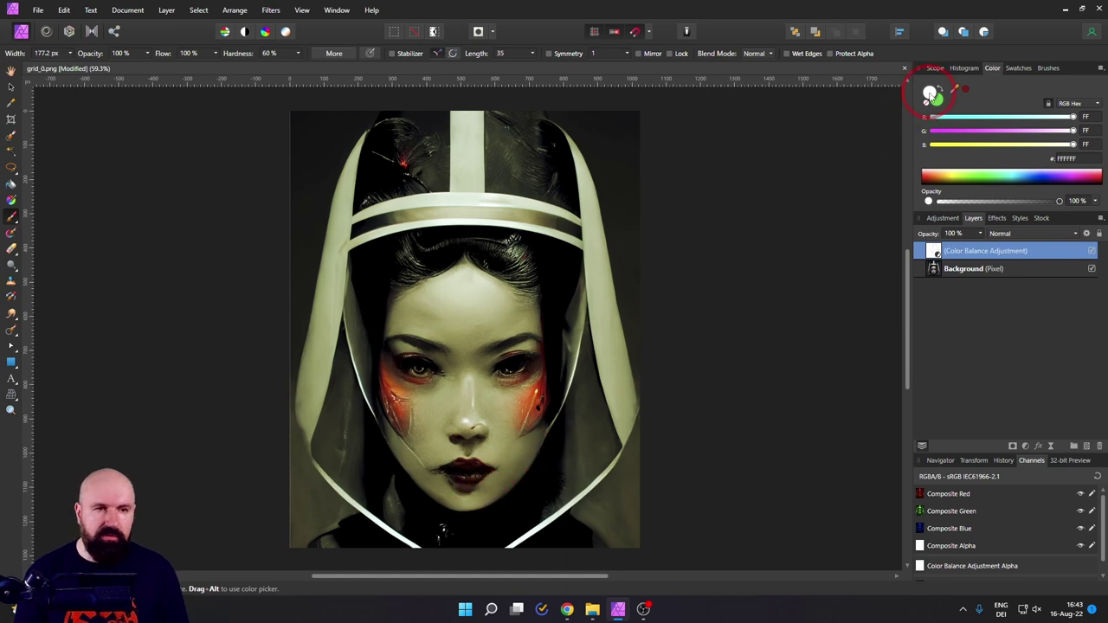
# Paint over the forehead on the Color Balance mask in mid-gray (969696), and hide the adjustment layer.
pyautogui.doubleClick(928, 94)
pyautogui.click(616, 302)
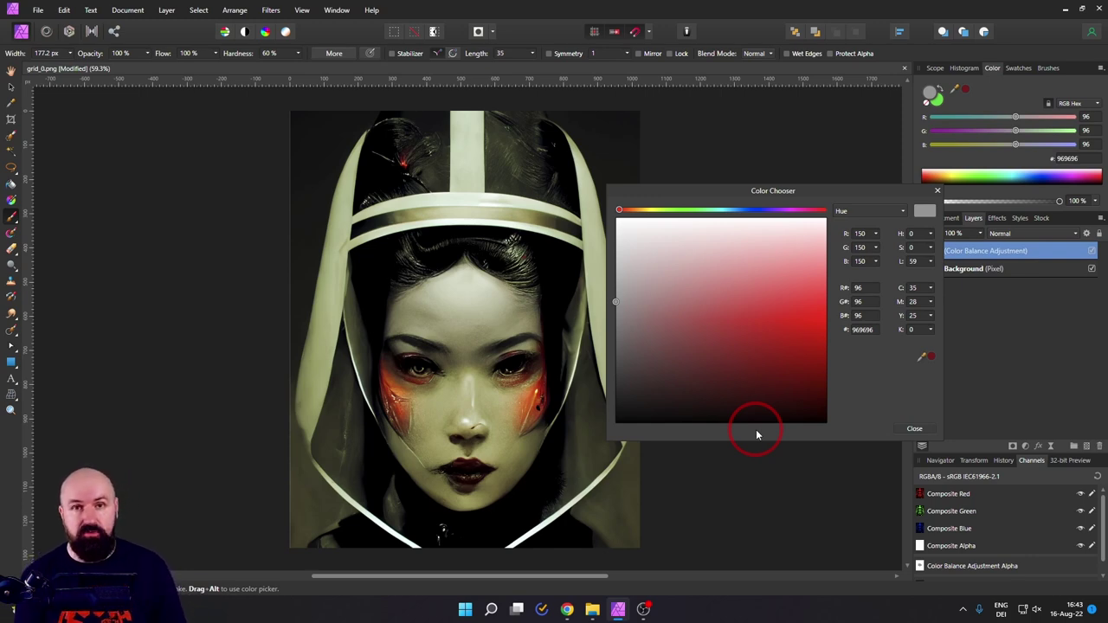
pyautogui.click(969, 368)
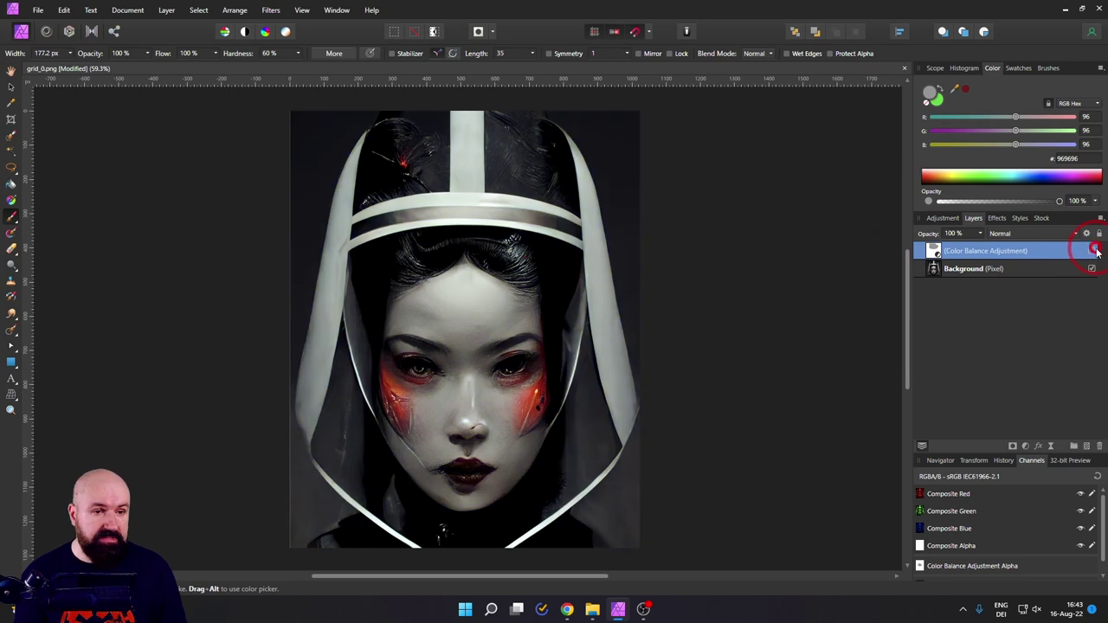
# Add a mask layer to the Background pixel layer and expand the layer to show its mask.
pyautogui.click(933, 270)
pyautogui.click(1014, 446)
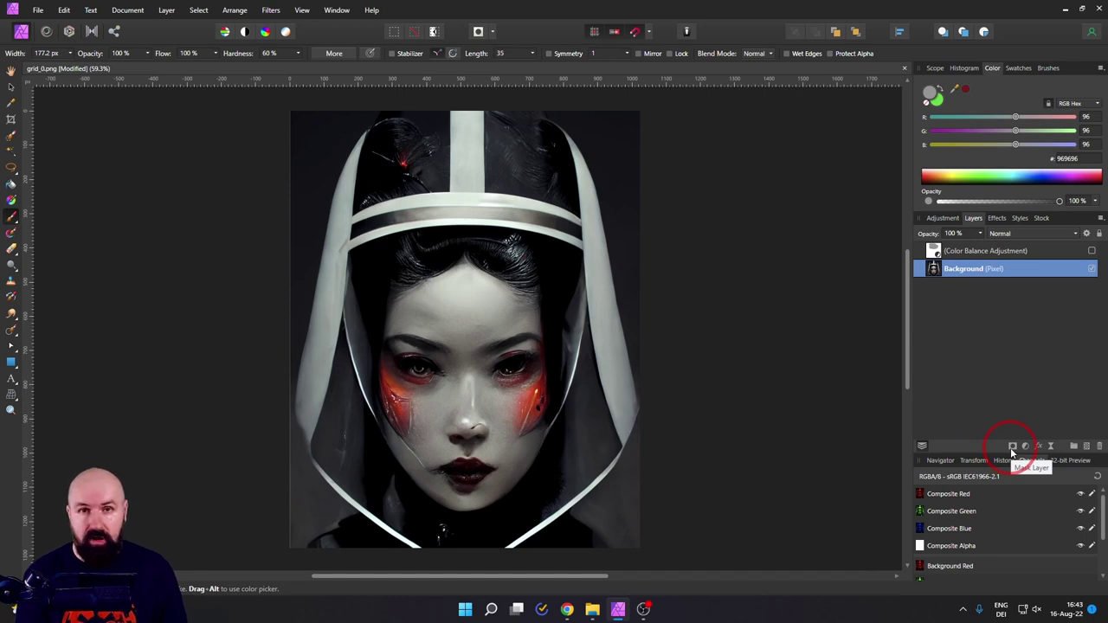
pyautogui.click(1013, 447)
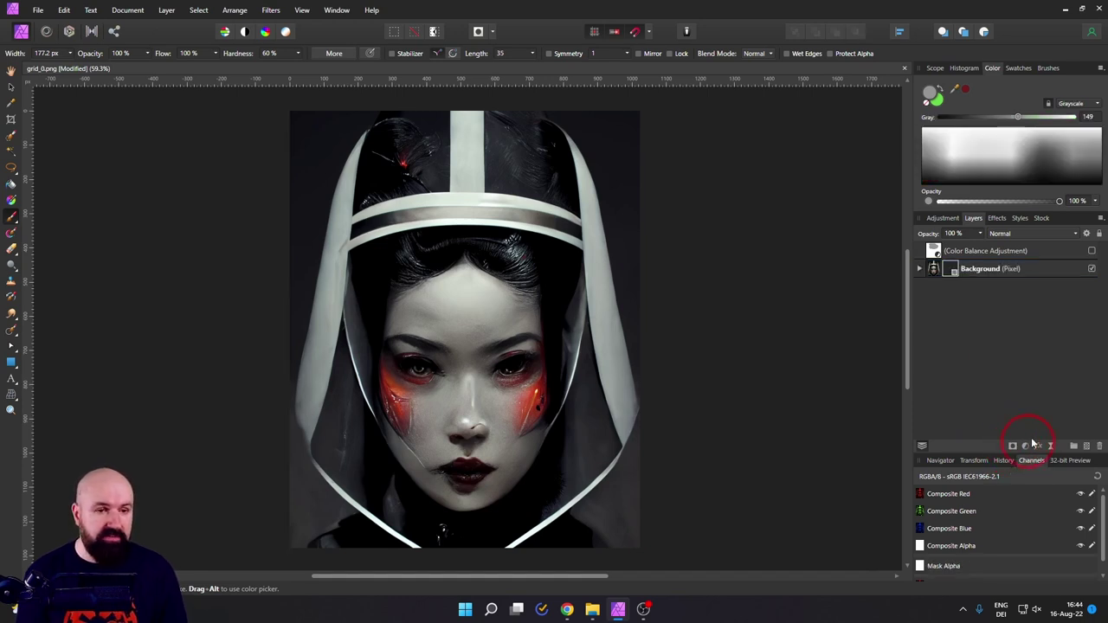
pyautogui.click(920, 269)
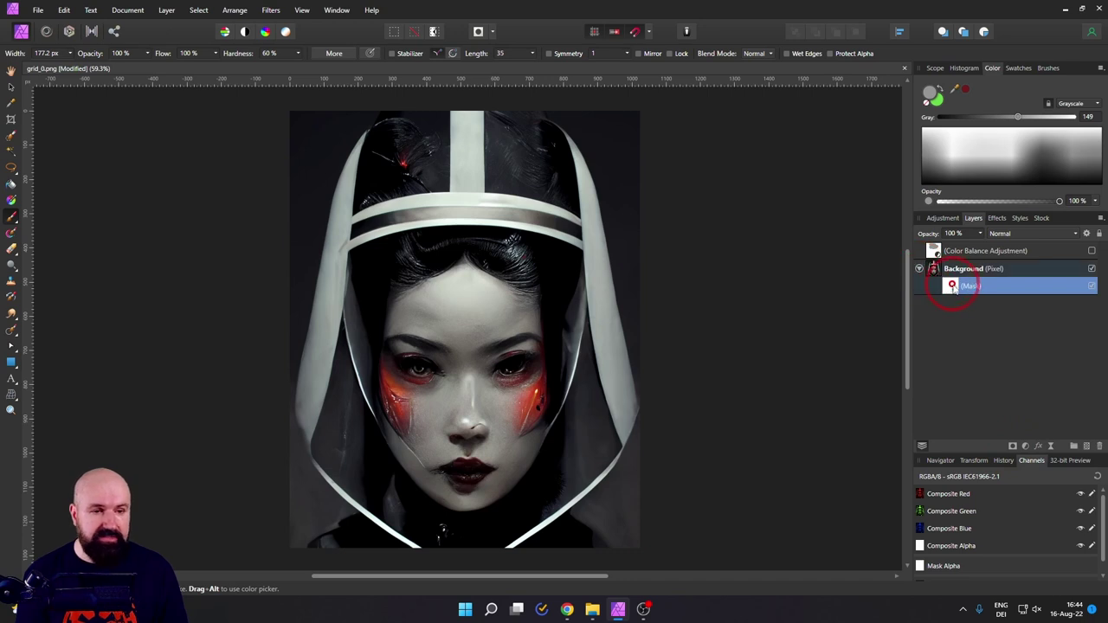
# Set the brush color to black and paint over the face on the Background mask to make it transparent.
pyautogui.click(933, 92)
pyautogui.moveTo(687, 326); pyautogui.dragTo(616, 422)
pyautogui.click(937, 191)
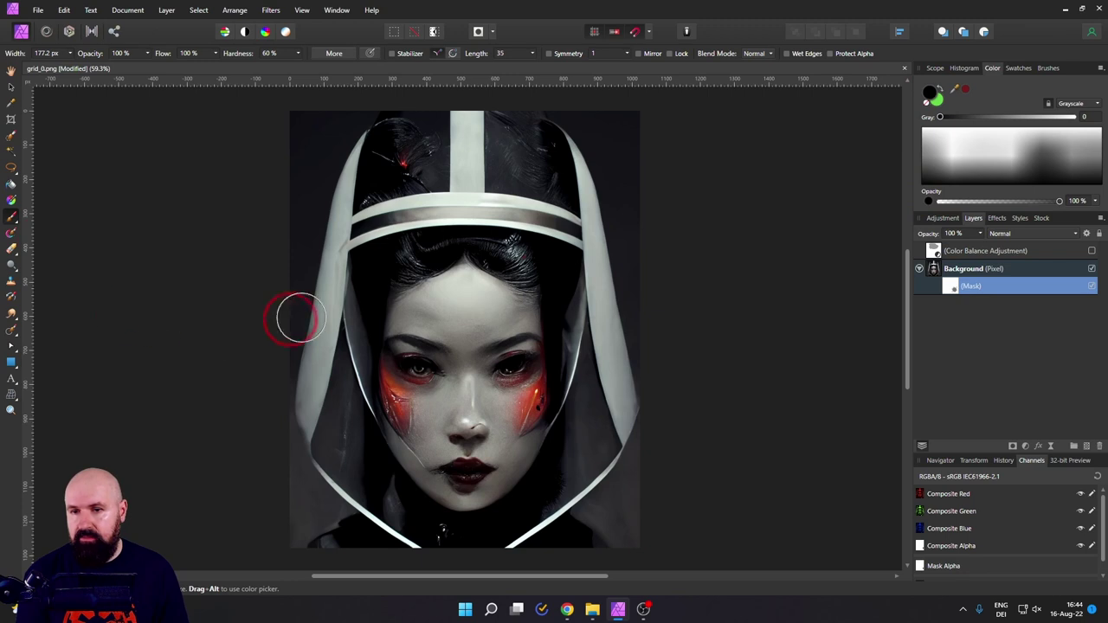
pyautogui.moveTo(382, 255)
pyautogui.mouseDown()
pyautogui.moveTo(380, 422)
pyautogui.moveTo(402, 241)
pyautogui.moveTo(417, 453)
pyautogui.moveTo(431, 241)
pyautogui.moveTo(512, 266)
pyautogui.moveTo(527, 338)
pyautogui.moveTo(422, 464)
pyautogui.moveTo(474, 388)
pyautogui.moveTo(494, 430)
pyautogui.moveTo(658, 418)
pyautogui.mouseUp()
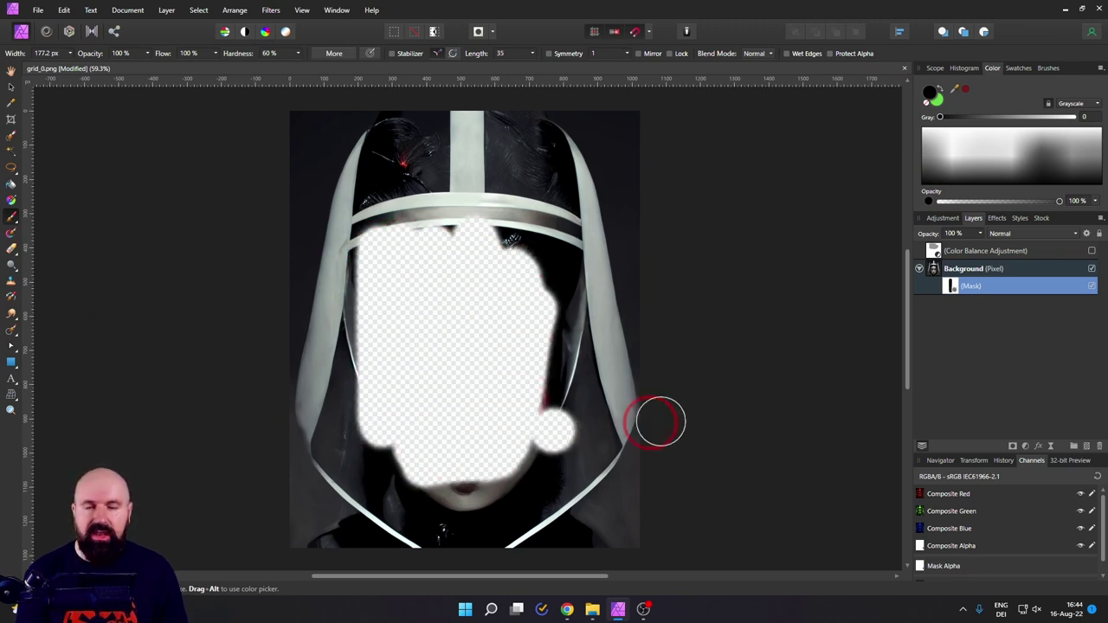
# Compare the portrait with the Background mask switched off and on.
pyautogui.click(1092, 287)
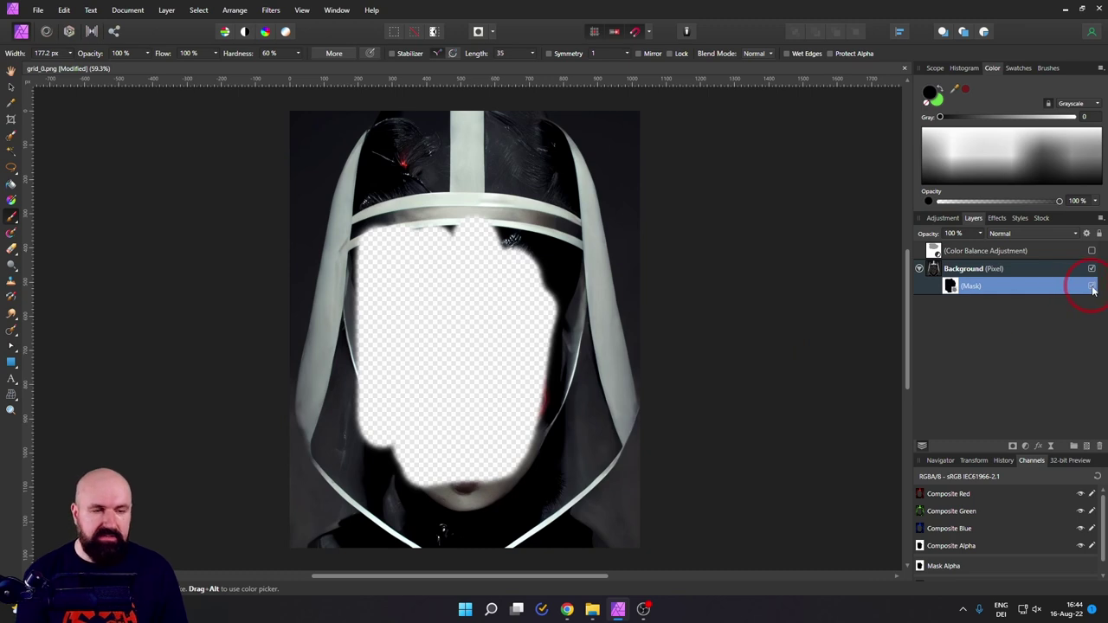
pyautogui.click(1091, 287)
pyautogui.click(1091, 287)
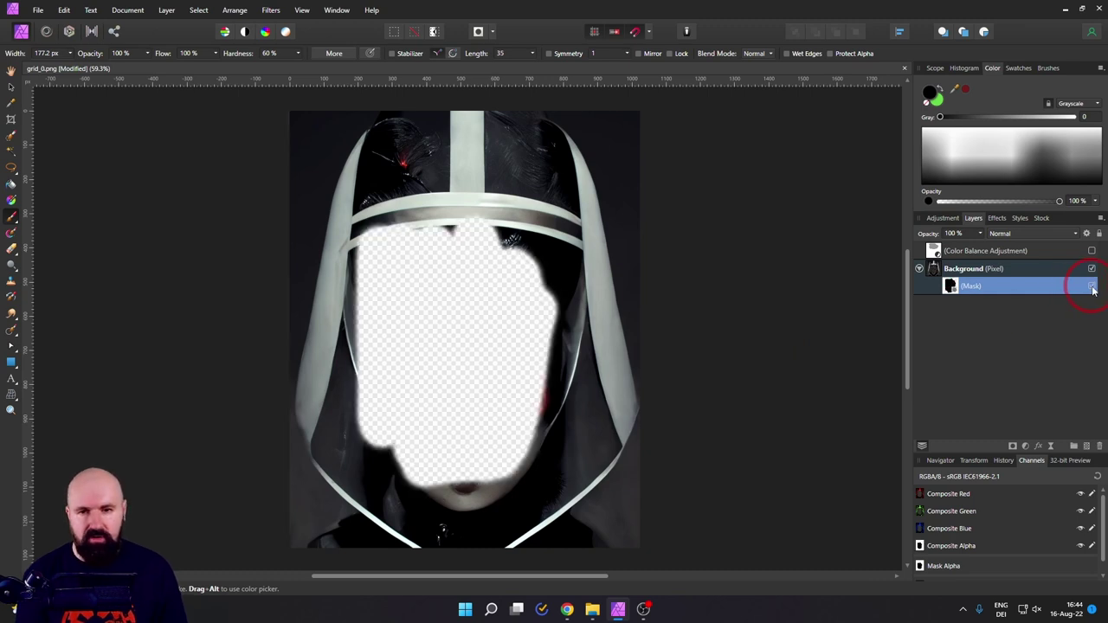
pyautogui.click(1091, 287)
pyautogui.click(1091, 288)
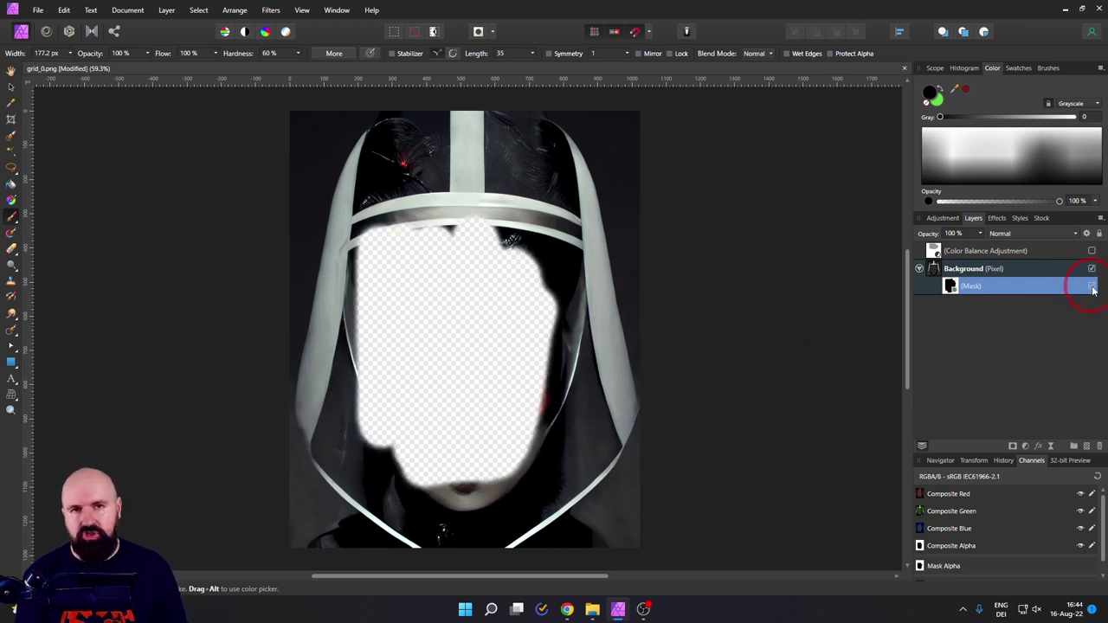
pyautogui.click(1092, 288)
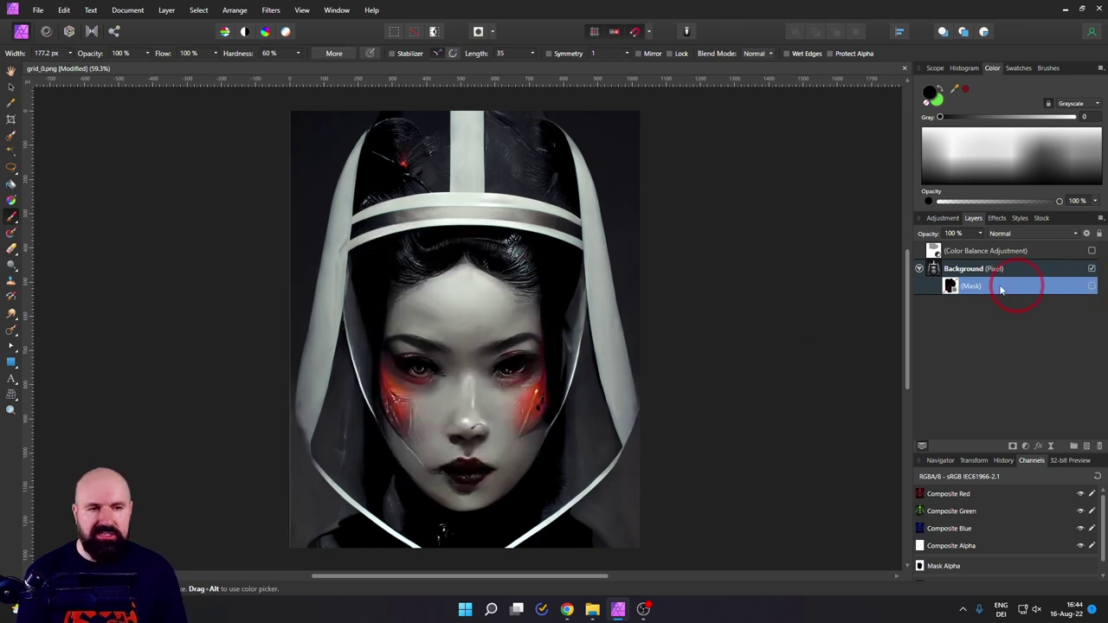
# Show the Background mask and extend its black painting over the headband and the right side of the face.
pyautogui.moveTo(933, 269); pyautogui.dragTo(934, 273)
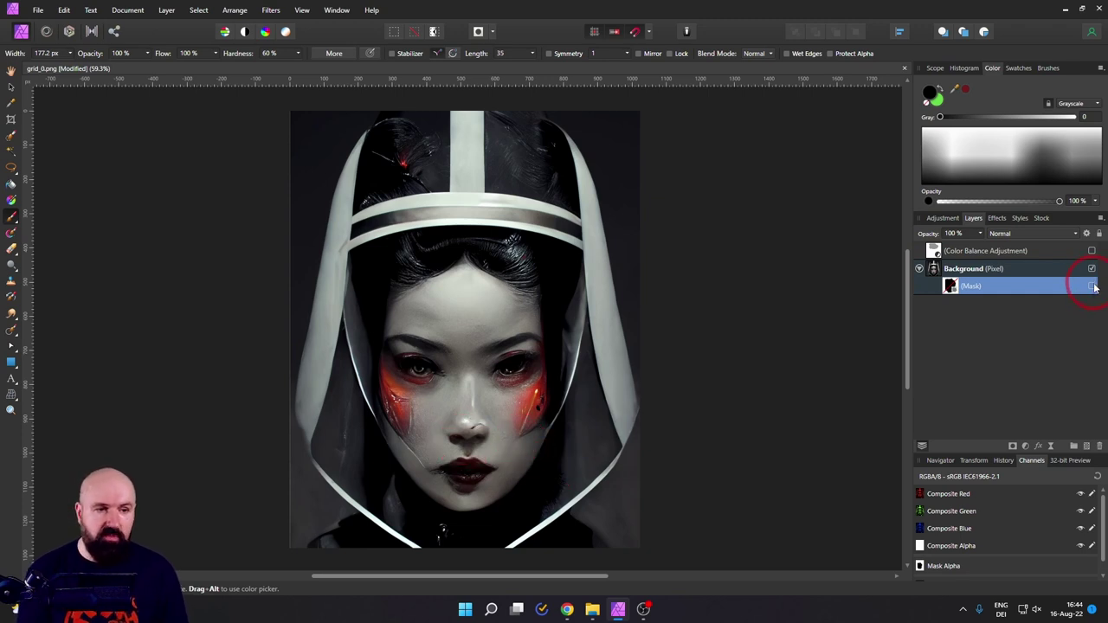
pyautogui.click(1093, 287)
pyautogui.moveTo(462, 277)
pyautogui.mouseDown()
pyautogui.moveTo(476, 226)
pyautogui.moveTo(550, 271)
pyautogui.moveTo(549, 324)
pyautogui.moveTo(468, 225)
pyautogui.moveTo(398, 229)
pyautogui.moveTo(447, 224)
pyautogui.moveTo(572, 336)
pyautogui.moveTo(511, 439)
pyautogui.moveTo(497, 231)
pyautogui.moveTo(567, 329)
pyautogui.mouseUp()
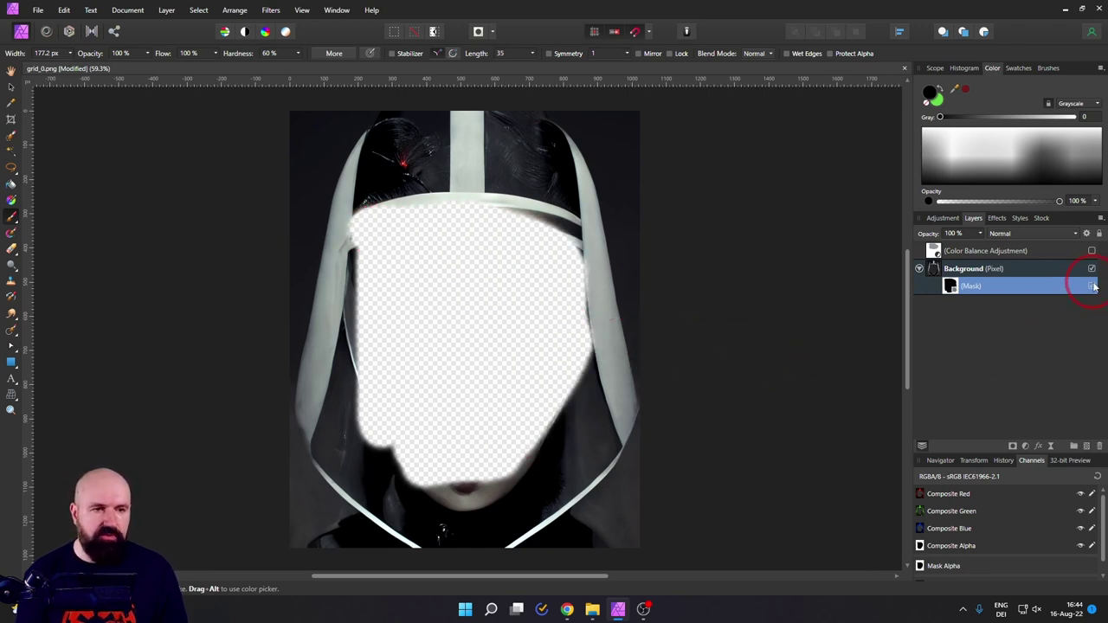
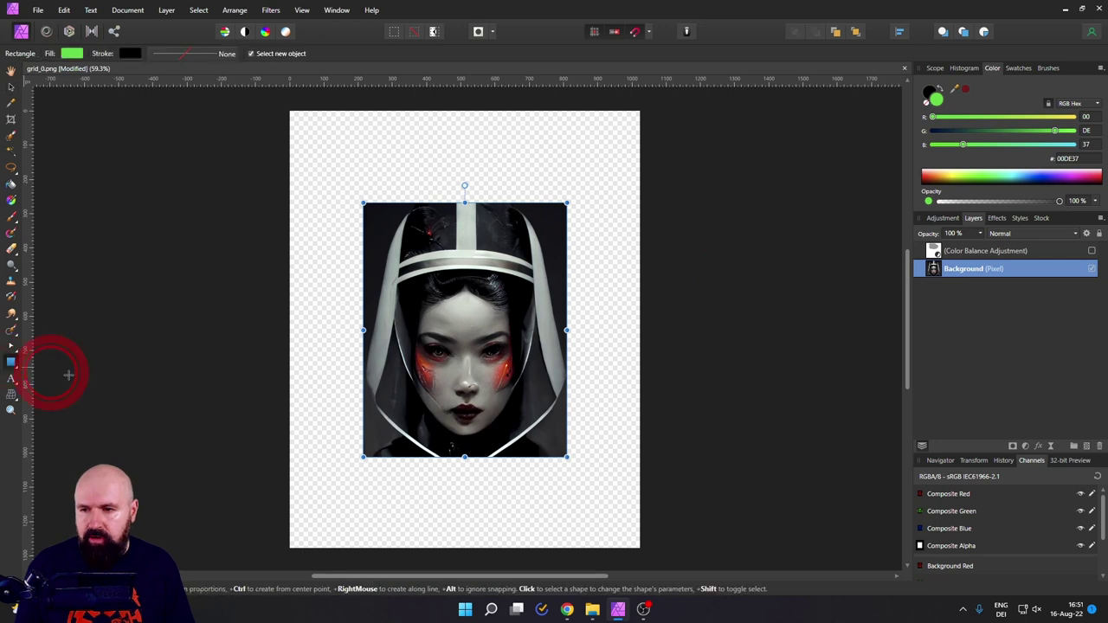
# Draw a green rectangle across the upper part of the portrait and clip it inside the Background layer.
pyautogui.moveTo(331, 247)
pyautogui.mouseDown()
pyautogui.moveTo(435, 321)
pyautogui.moveTo(616, 356)
pyautogui.mouseUp()
pyautogui.moveTo(963, 270); pyautogui.dragTo(939, 274)
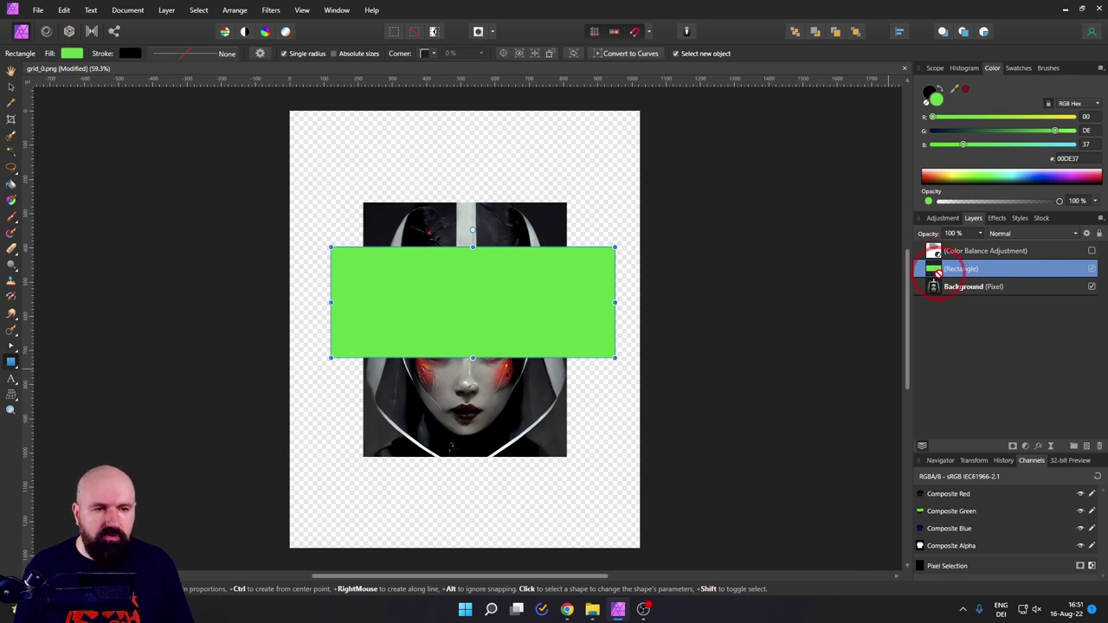
pyautogui.moveTo(939, 274); pyautogui.dragTo(943, 296)
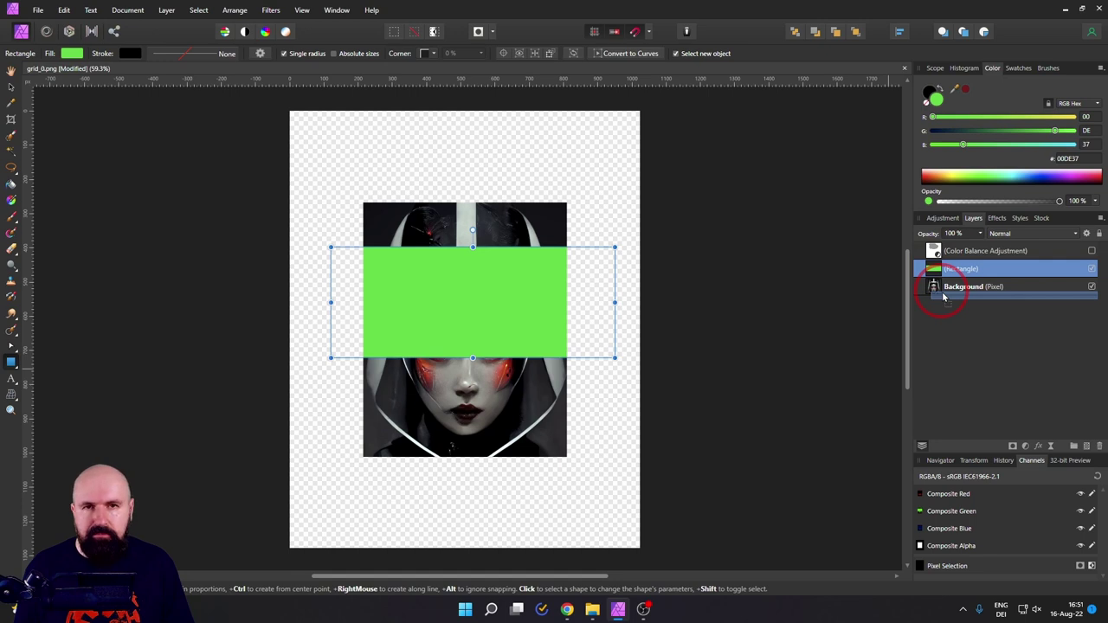
pyautogui.moveTo(944, 297); pyautogui.dragTo(945, 305)
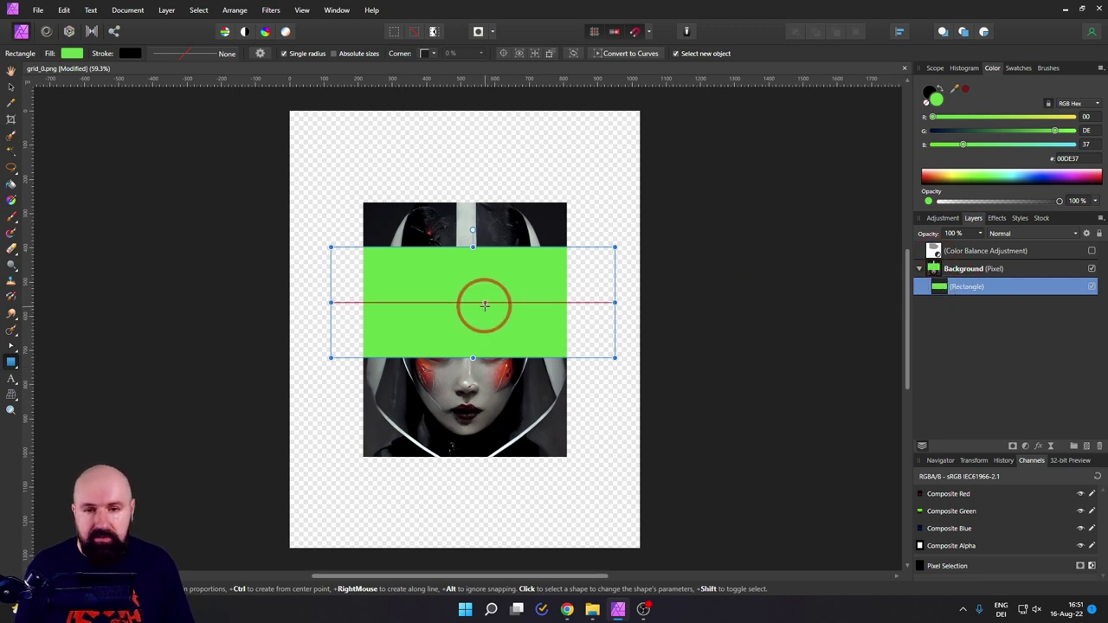
# Move the clipped rectangle down over the face and turn it into a mask on the Background layer.
pyautogui.click(11, 87)
pyautogui.moveTo(470, 314); pyautogui.dragTo(472, 364)
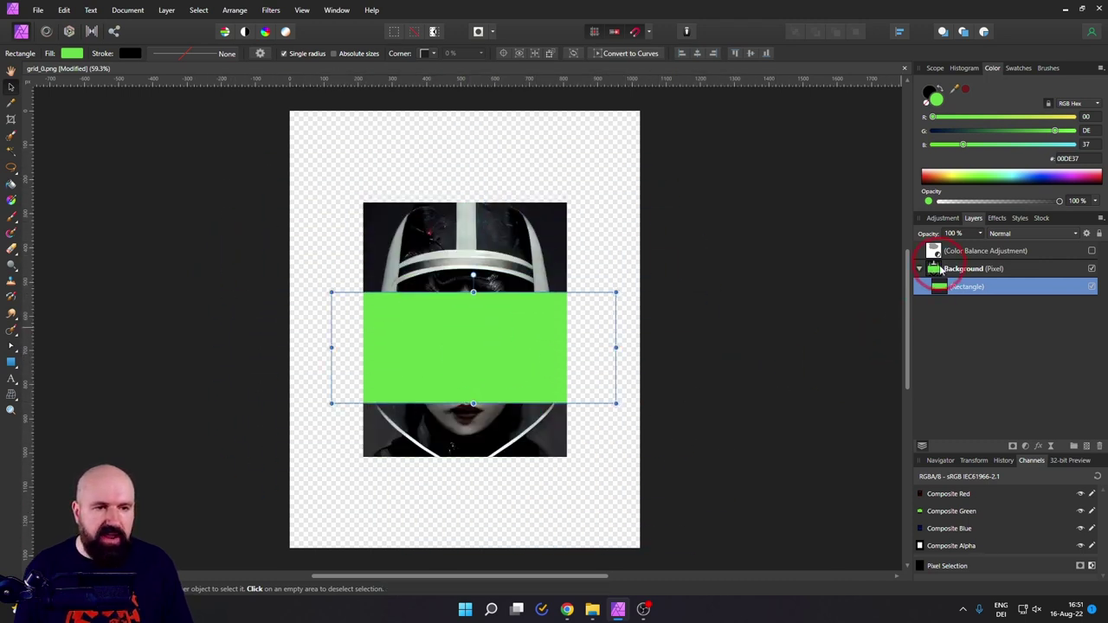
pyautogui.moveTo(947, 294)
pyautogui.mouseDown()
pyautogui.moveTo(933, 270)
pyautogui.moveTo(947, 286)
pyautogui.mouseUp()
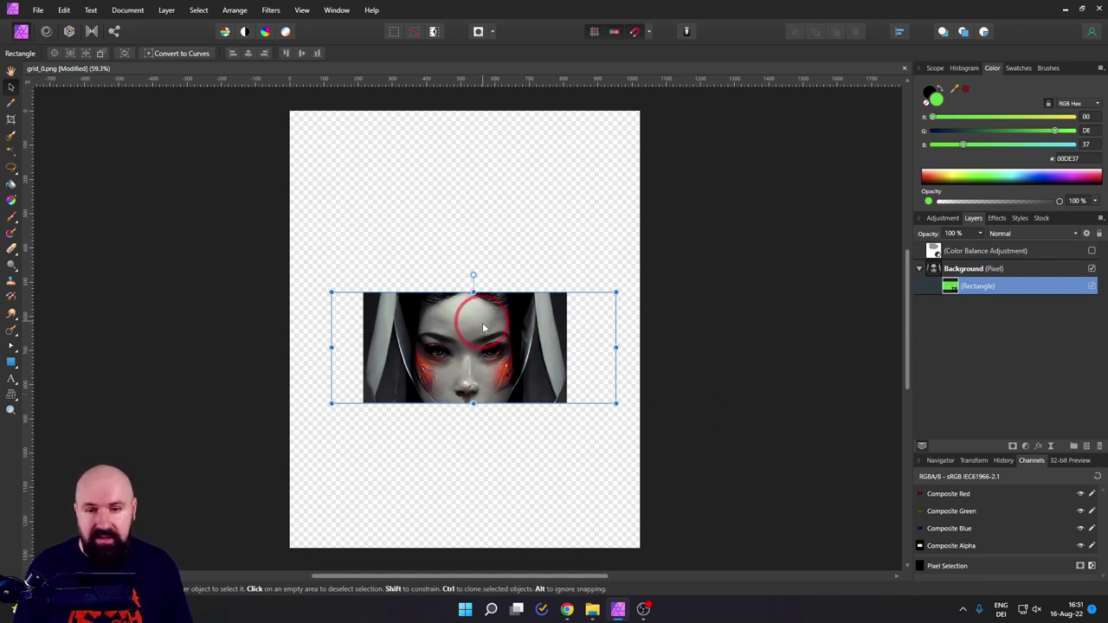
# Reshape the rectangle mask into a tall frame around the face, center it horizontally on the portrait, and deselect it.
pyautogui.moveTo(497, 349); pyautogui.dragTo(475, 372)
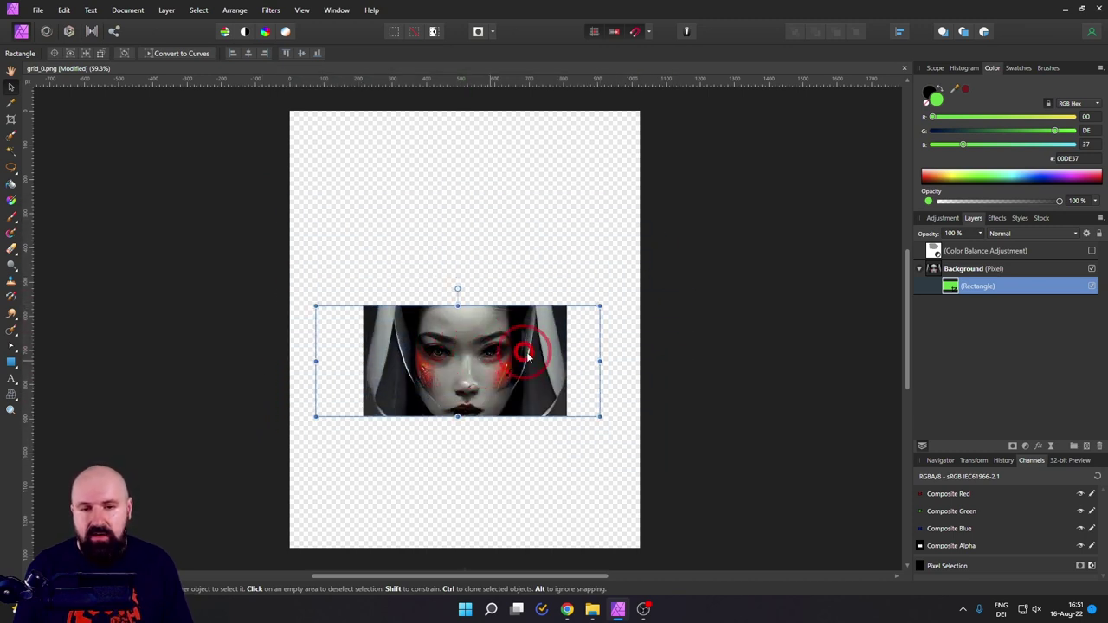
pyautogui.moveTo(600, 304); pyautogui.dragTo(456, 263)
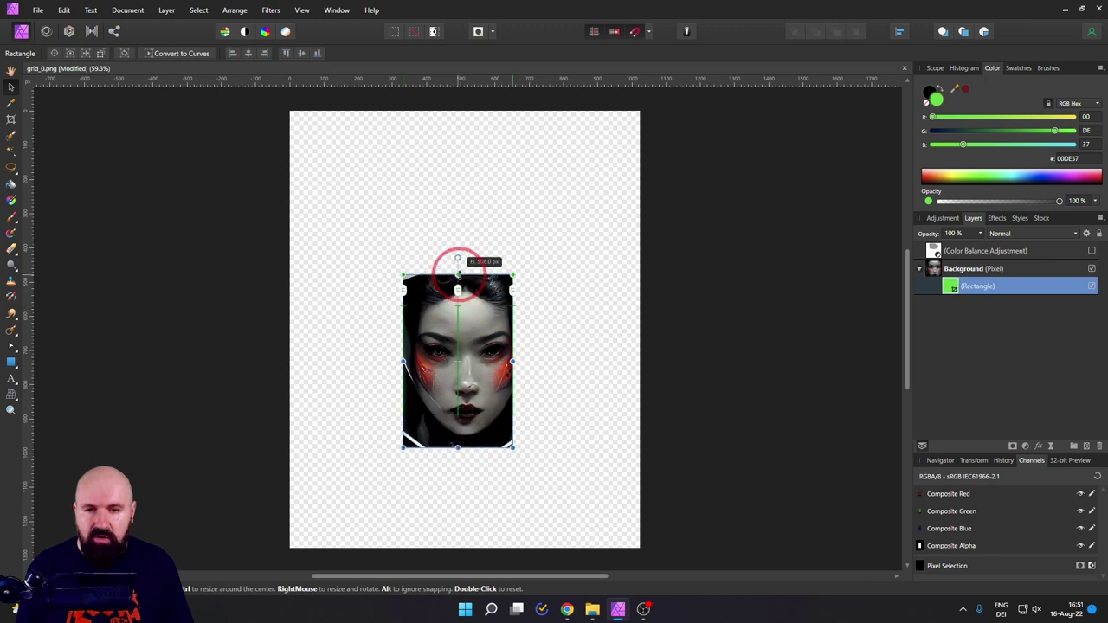
pyautogui.moveTo(460, 319); pyautogui.dragTo(469, 346)
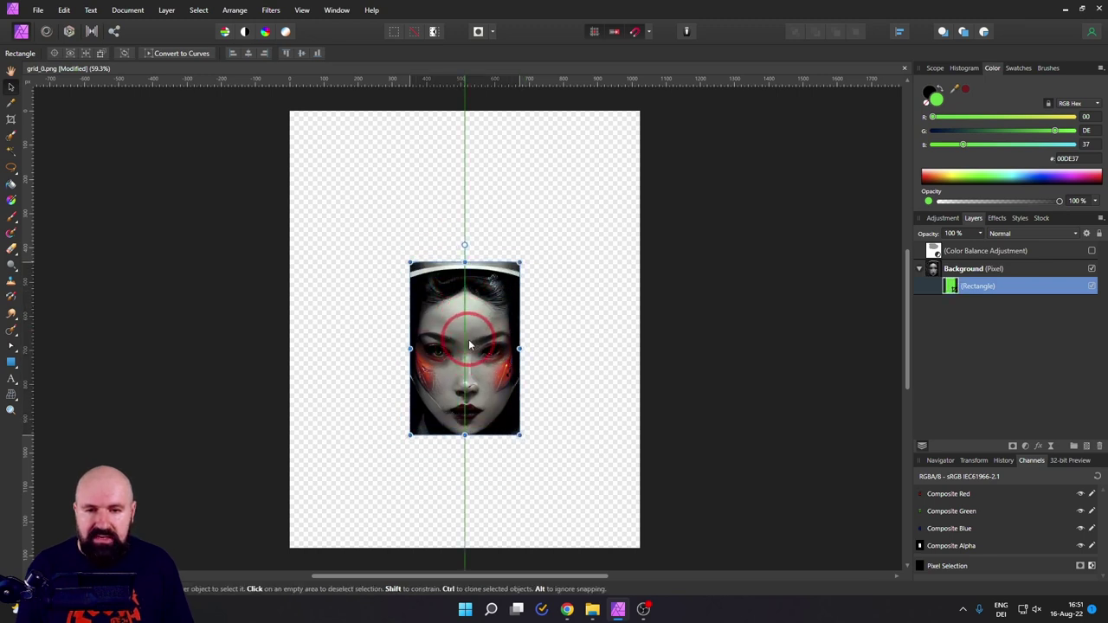
pyautogui.click(406, 232)
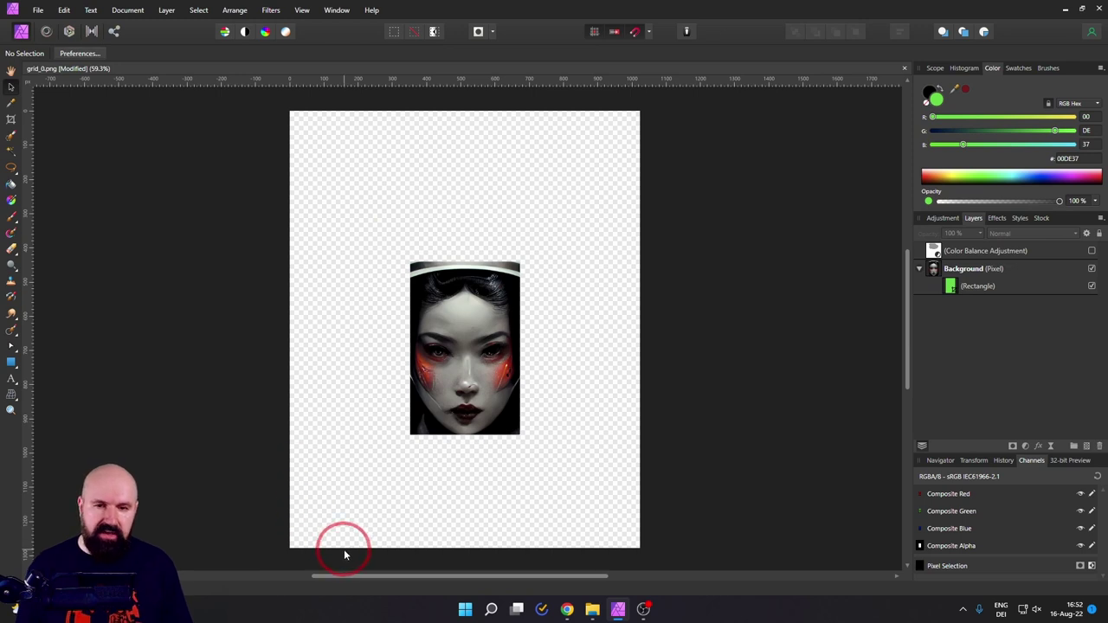
# Compare the portrait with the rectangle mask switched off and on.
pyautogui.click(1092, 286)
pyautogui.click(1092, 287)
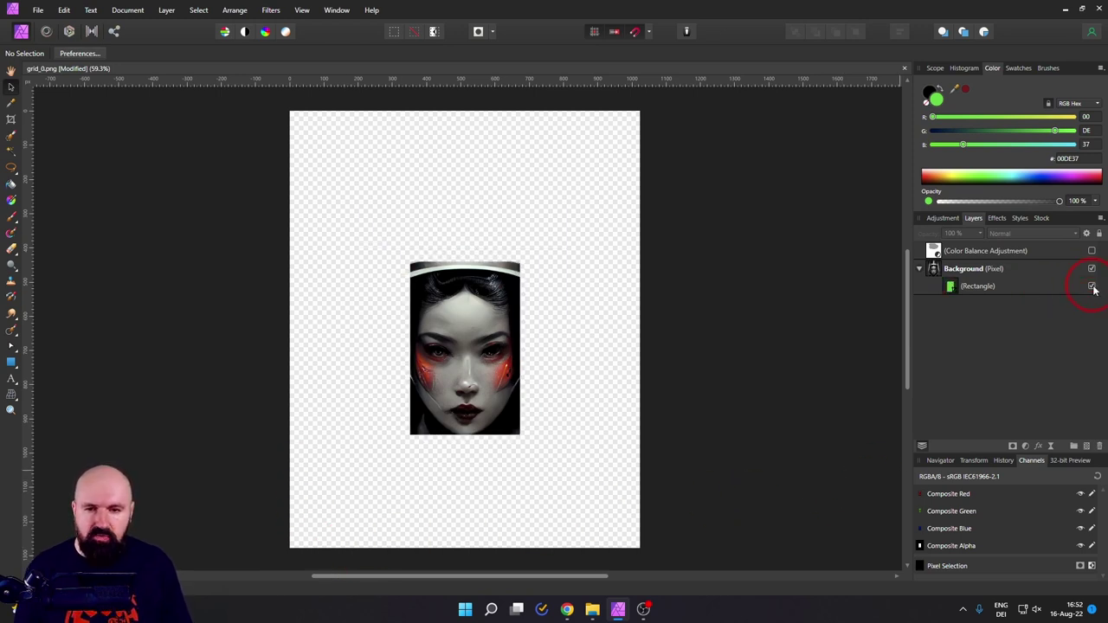
pyautogui.click(1092, 287)
pyautogui.click(1091, 286)
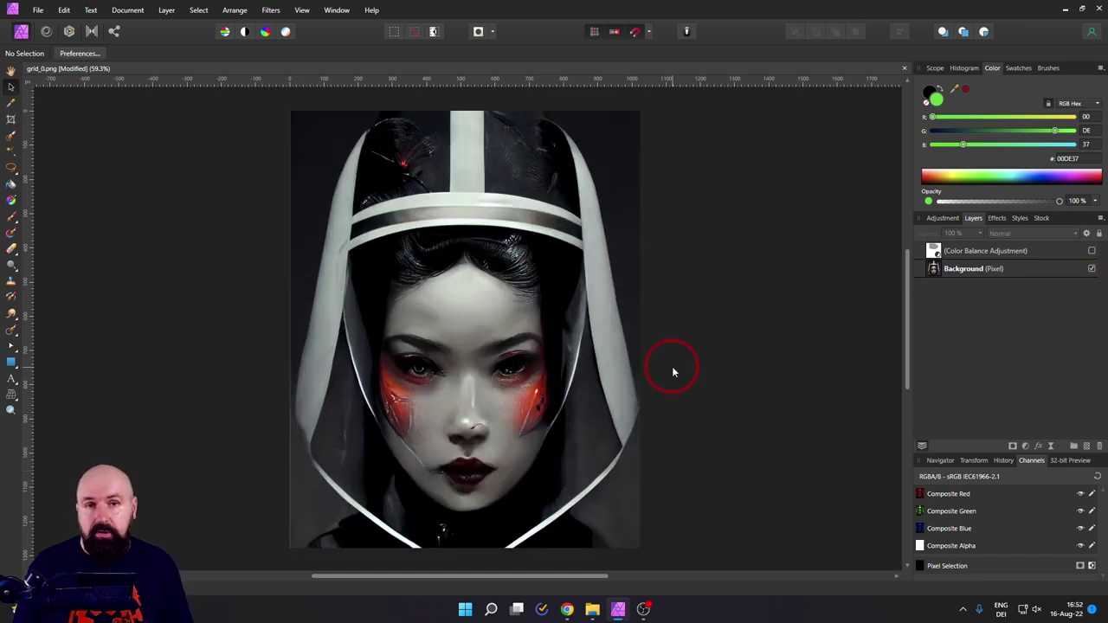
# Add the artistic text "Hello" at about 125.6 pt beside the forehead.
pyautogui.click(12, 381)
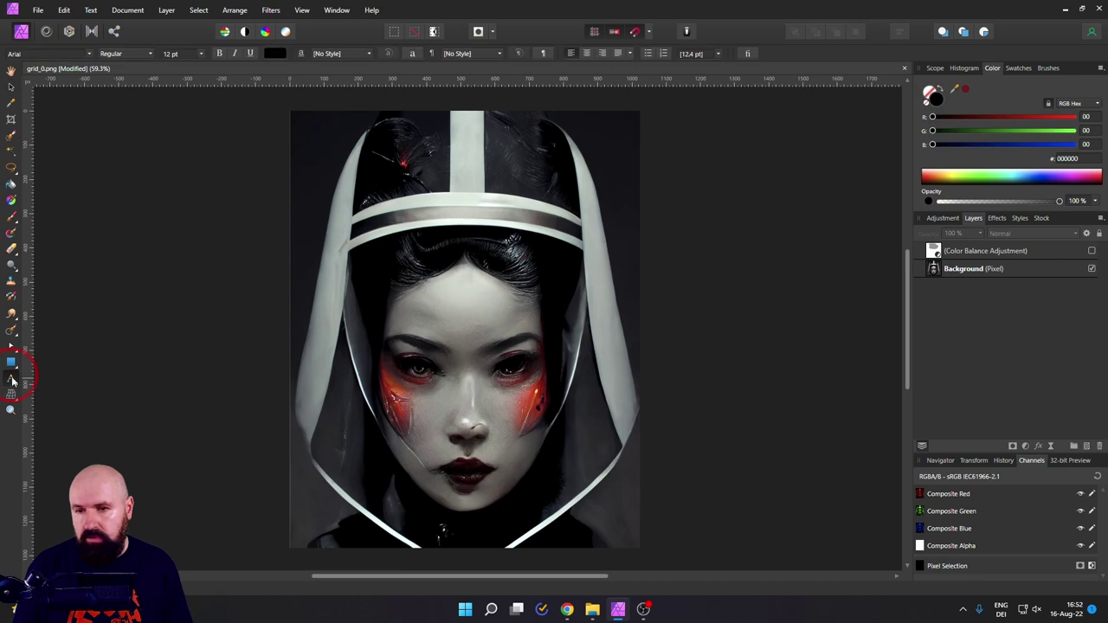
pyautogui.click(359, 234)
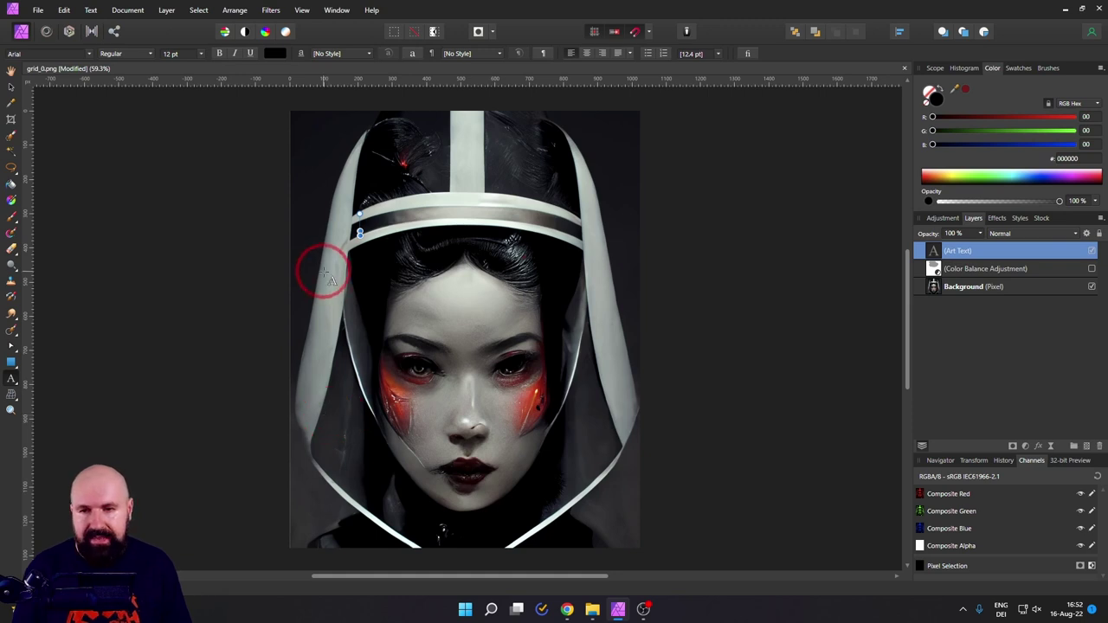
pyautogui.moveTo(323, 273); pyautogui.dragTo(350, 305)
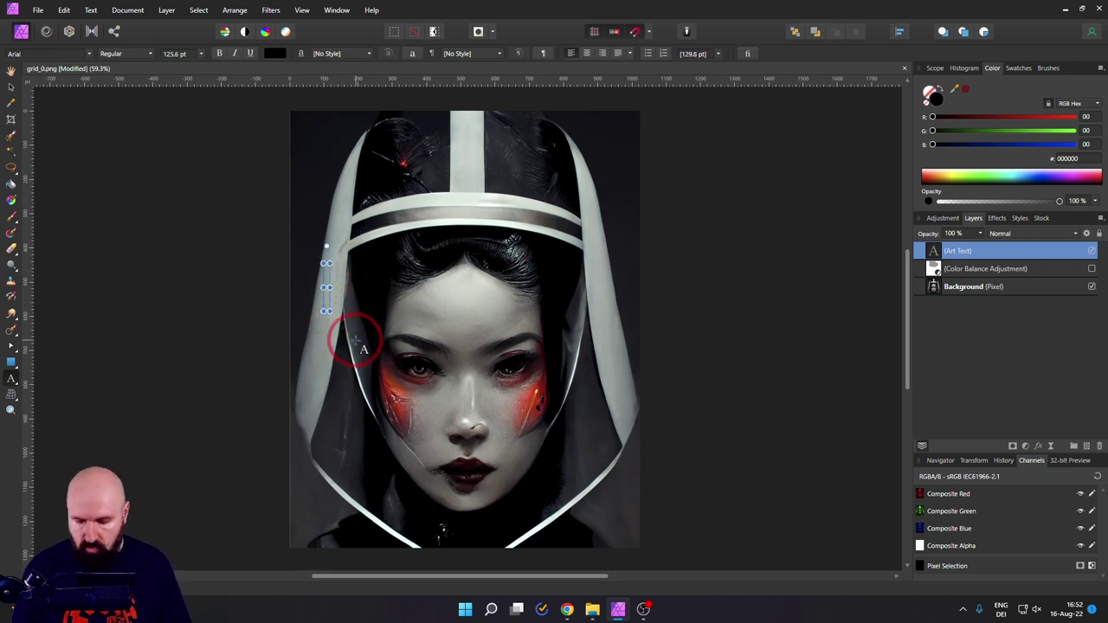
pyautogui.write('Hello')
pyautogui.press('Escape')
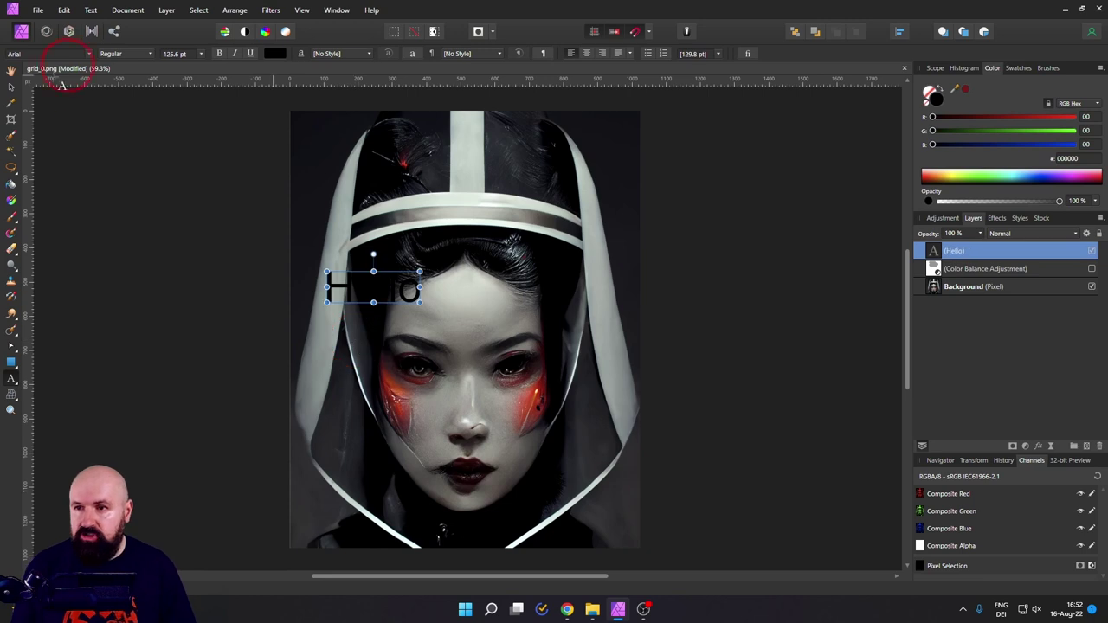
# Set the "Hello" text color to white (FFFFFF) and move the text down over the chin.
pyautogui.click(11, 90)
pyautogui.click(373, 286)
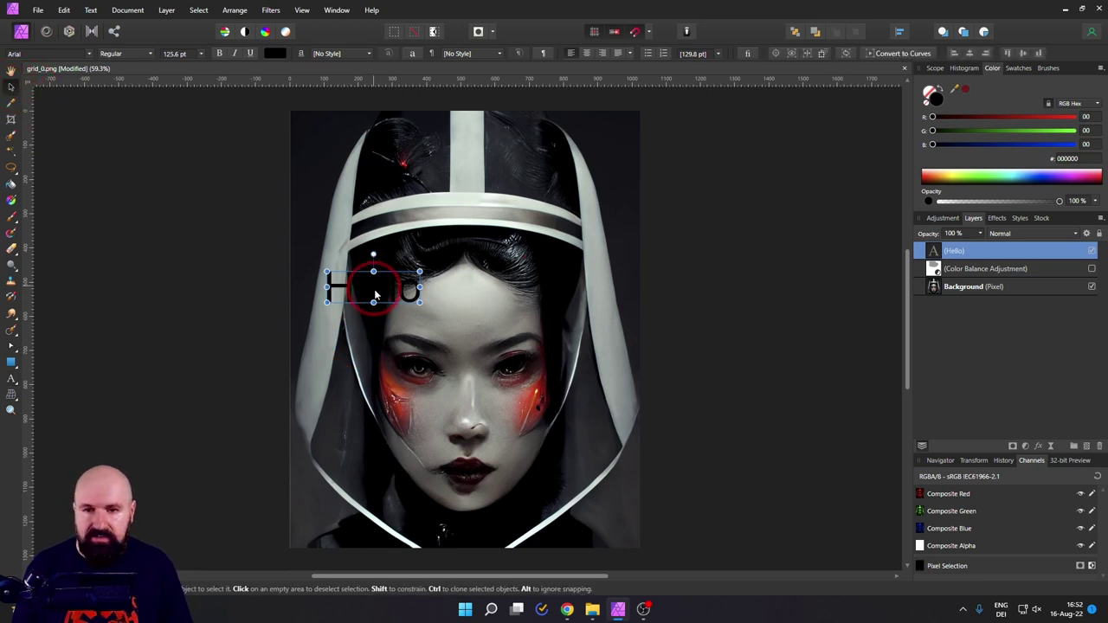
pyautogui.click(297, 67)
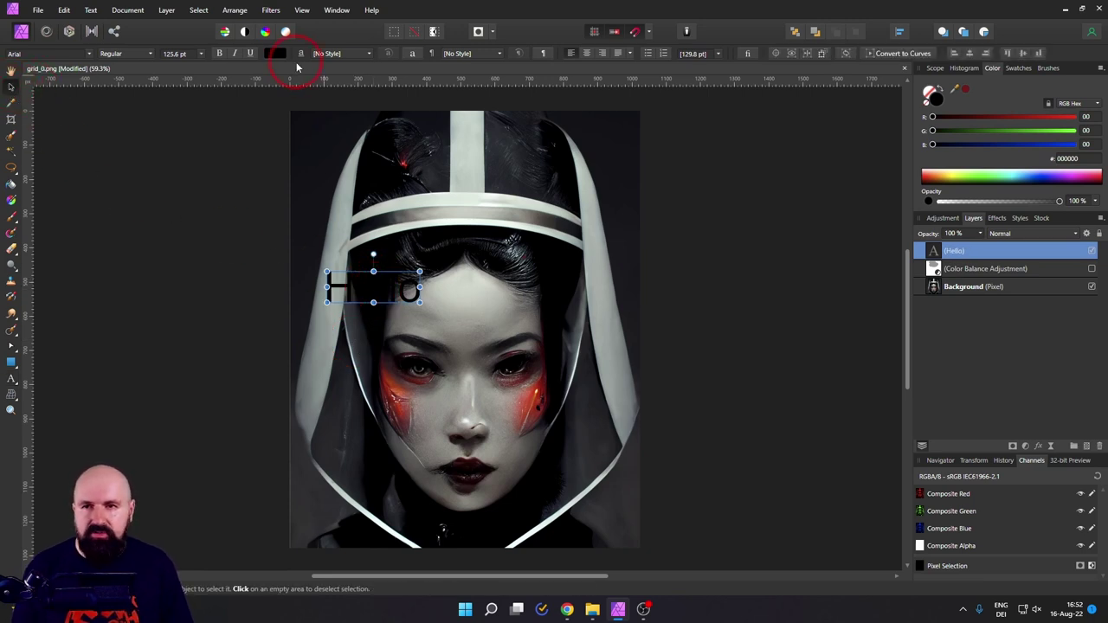
pyautogui.click(276, 55)
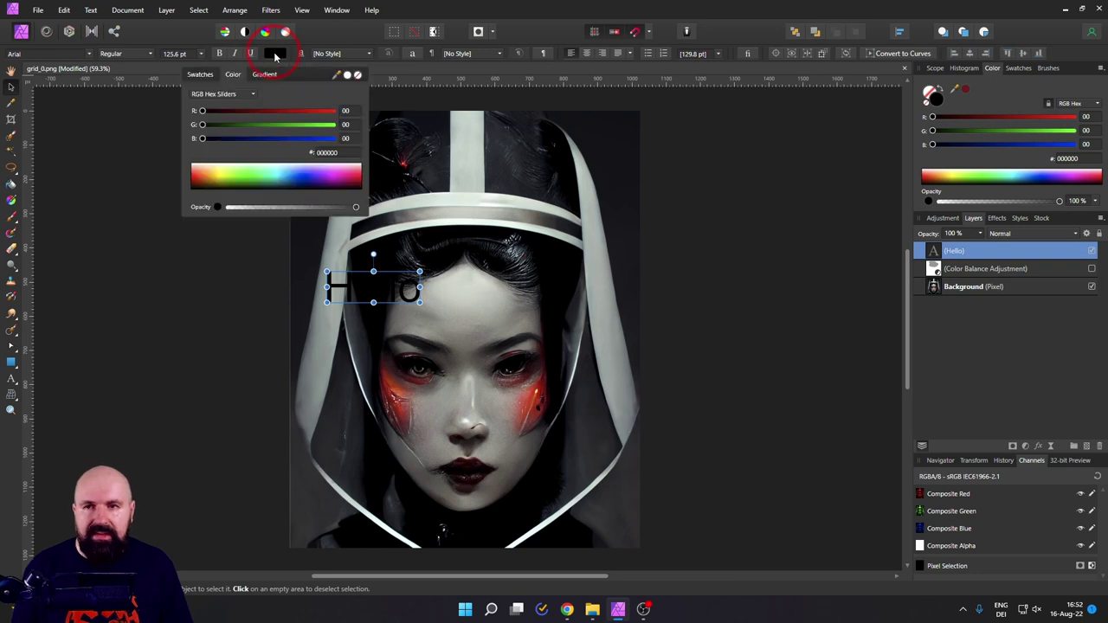
pyautogui.click(250, 166)
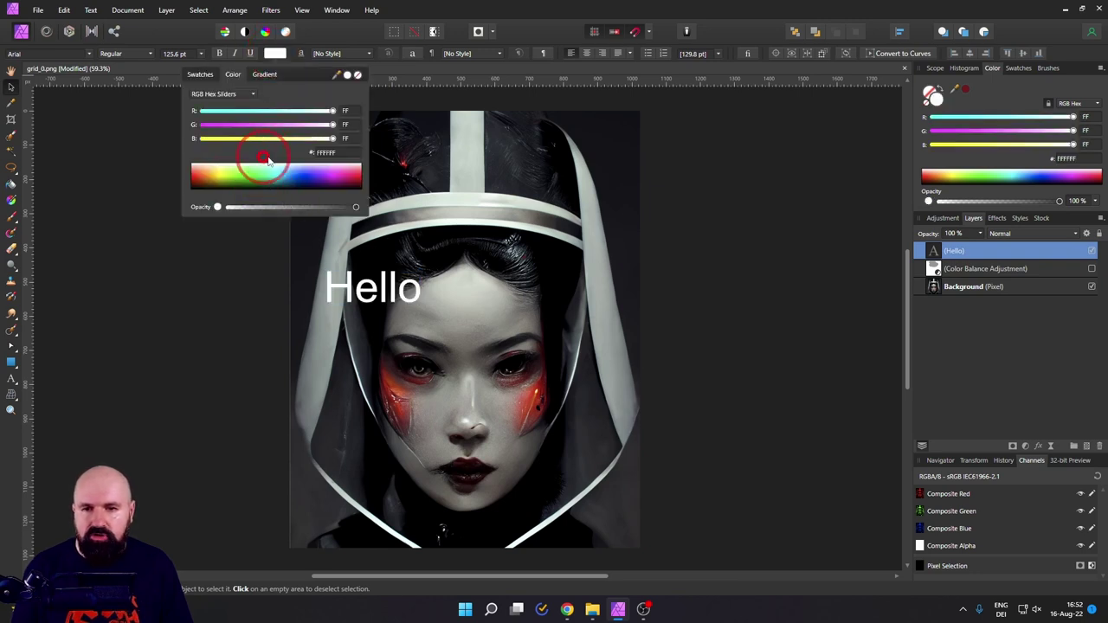
pyautogui.click(278, 53)
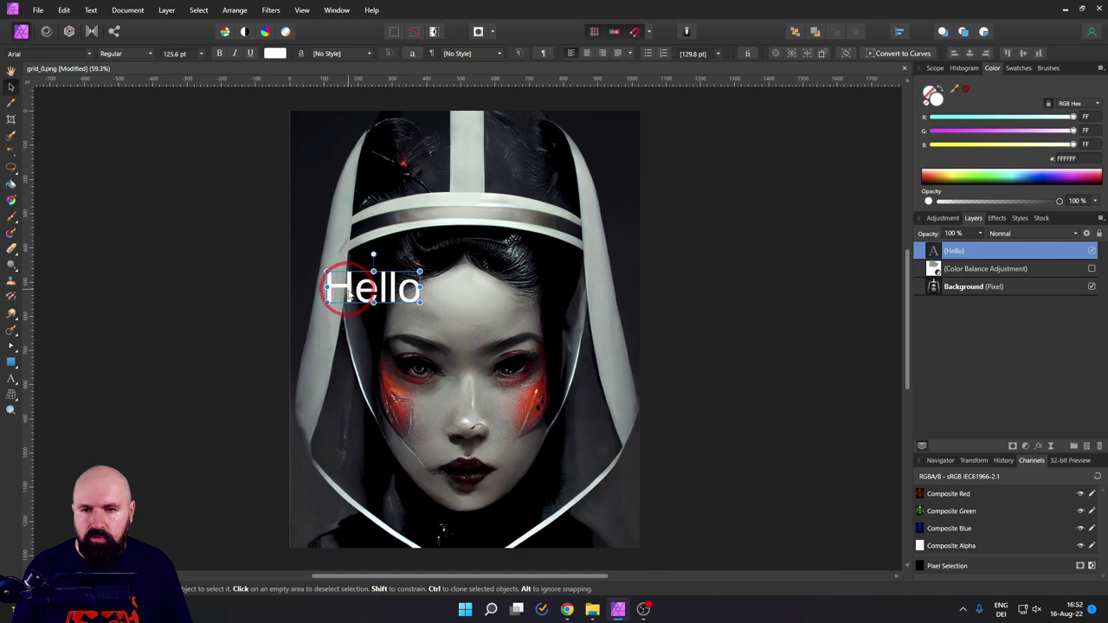
pyautogui.moveTo(349, 296); pyautogui.dragTo(435, 517)
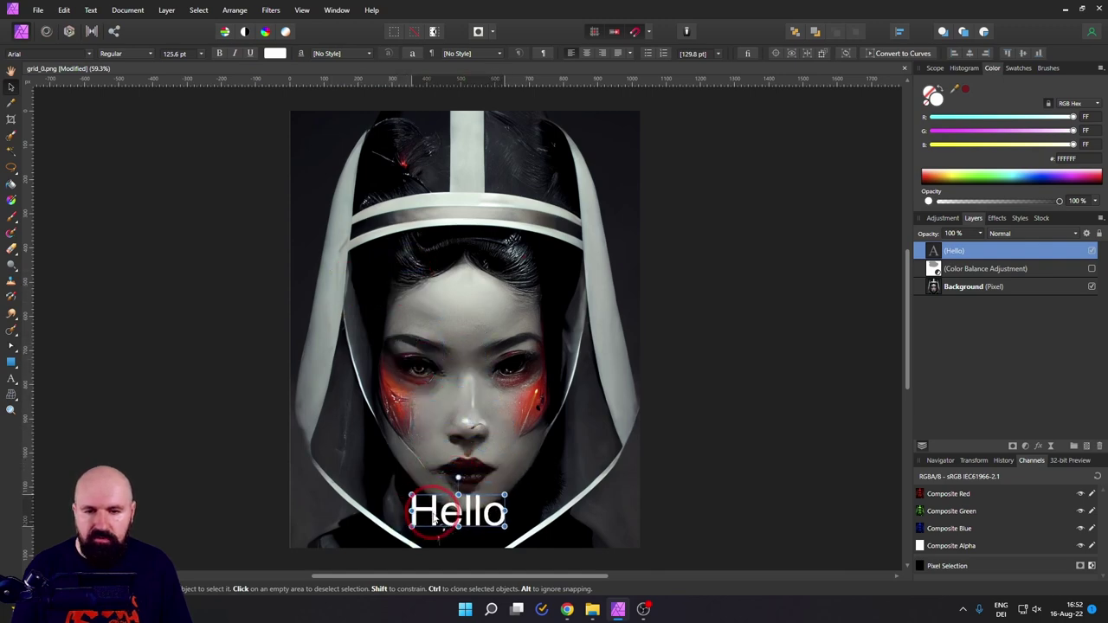
# Set the "Hello" text's font to Bebas Neue and enlarge it to about 252.3 pt.
pyautogui.click(141, 68)
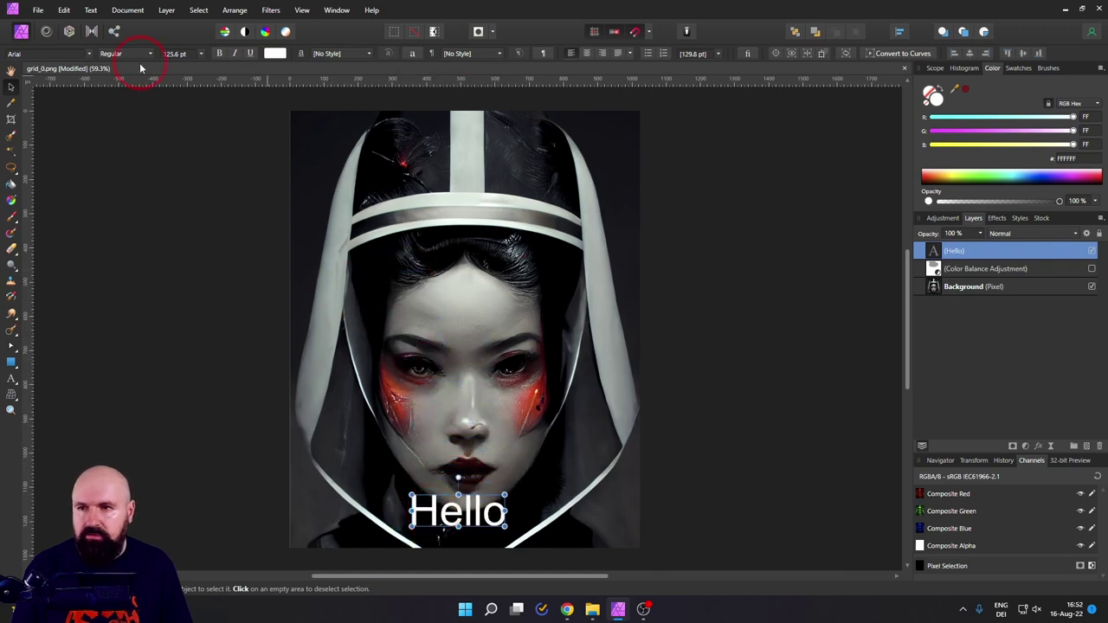
pyautogui.click(88, 54)
pyautogui.click(152, 121)
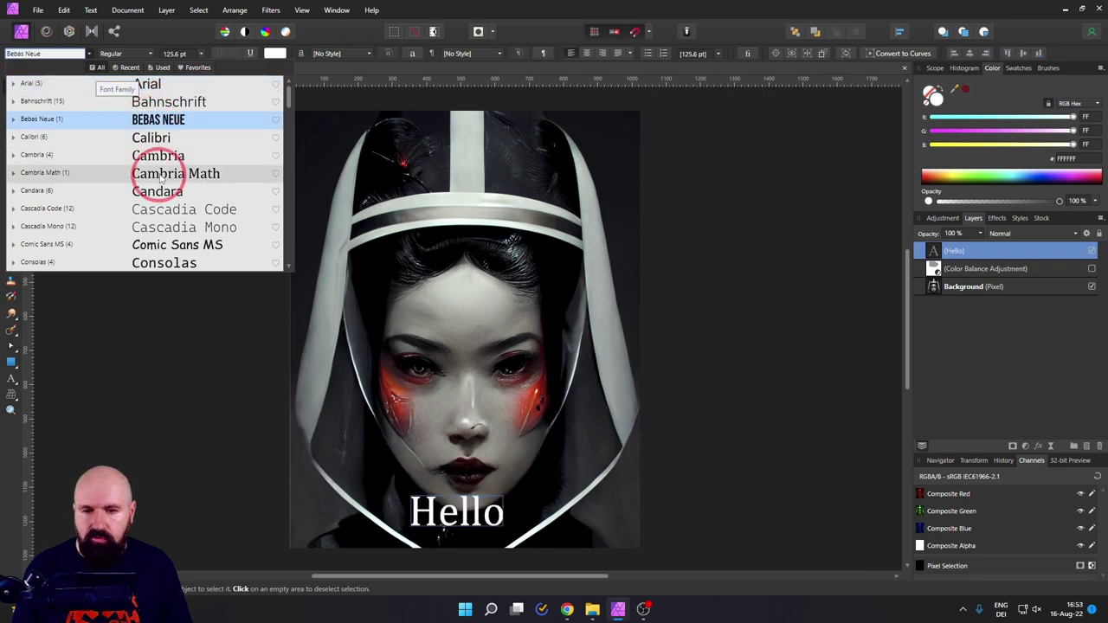
pyautogui.click(156, 122)
pyautogui.moveTo(496, 511); pyautogui.dragTo(574, 475)
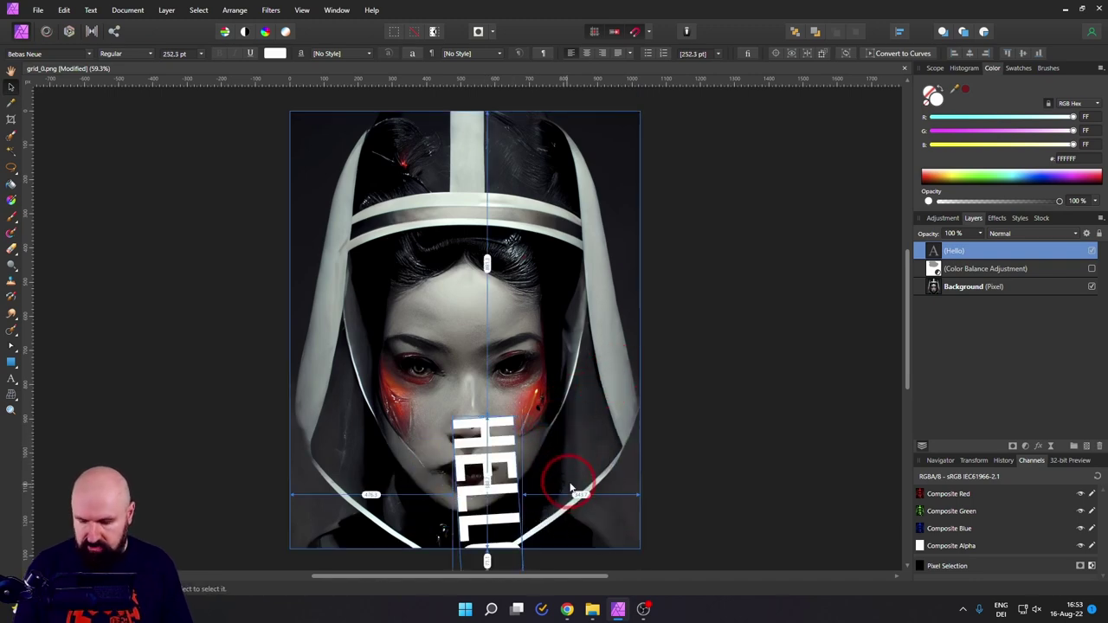
# Try rotating and shearing the "Hello" text, undoing each transformation.
pyautogui.hotkey('ctrl', 'z')
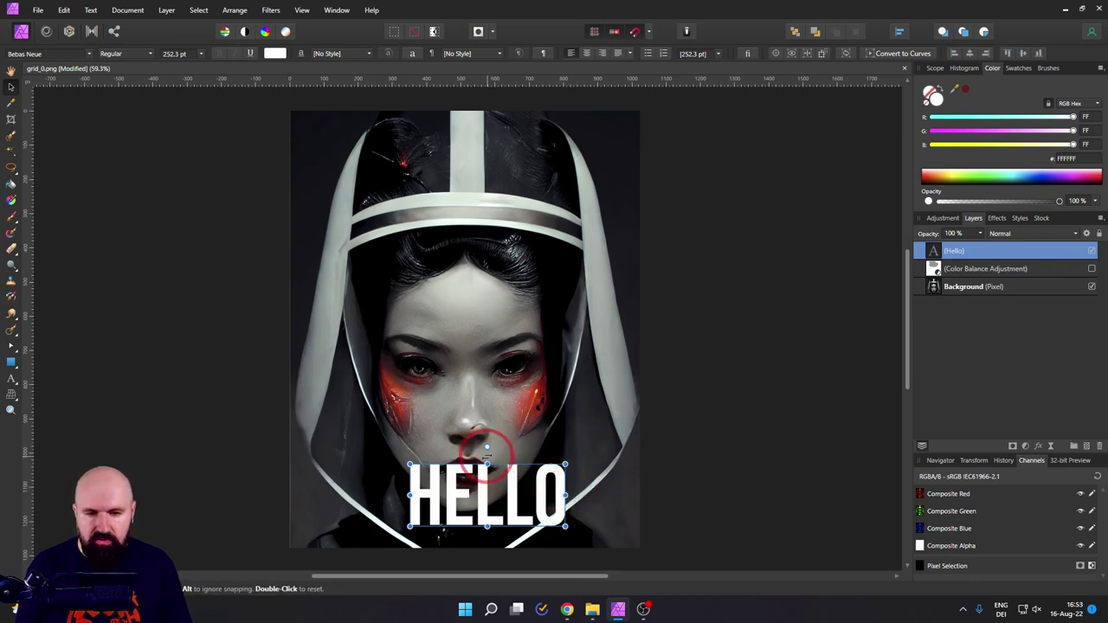
pyautogui.moveTo(486, 448); pyautogui.dragTo(571, 339)
pyautogui.hotkey('ctrl', 'z')
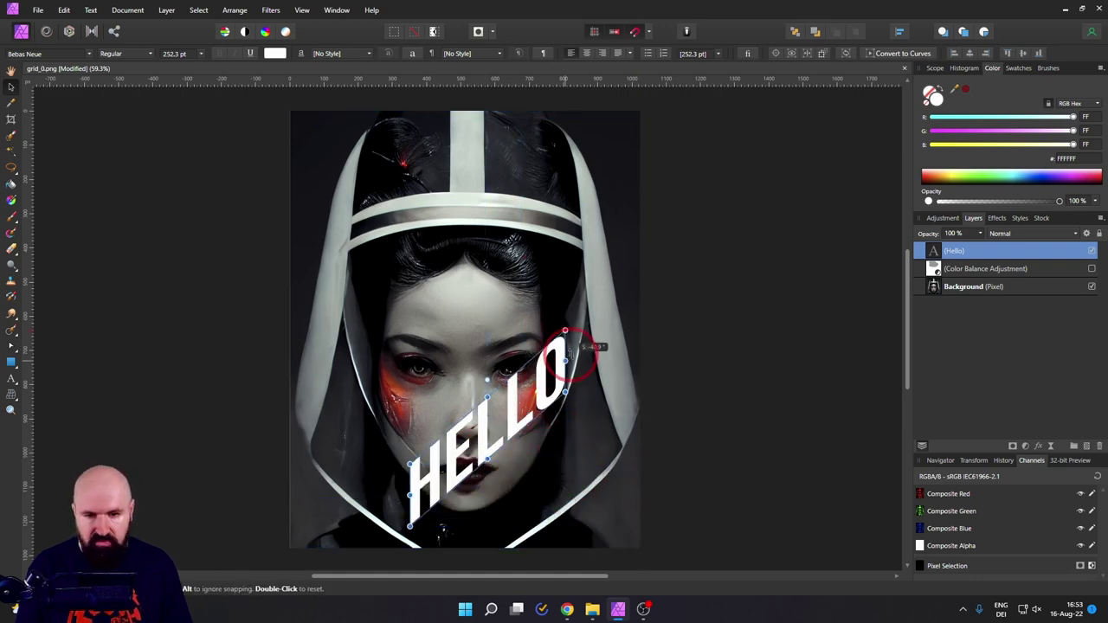
pyautogui.hotkey('ctrl', 'z')
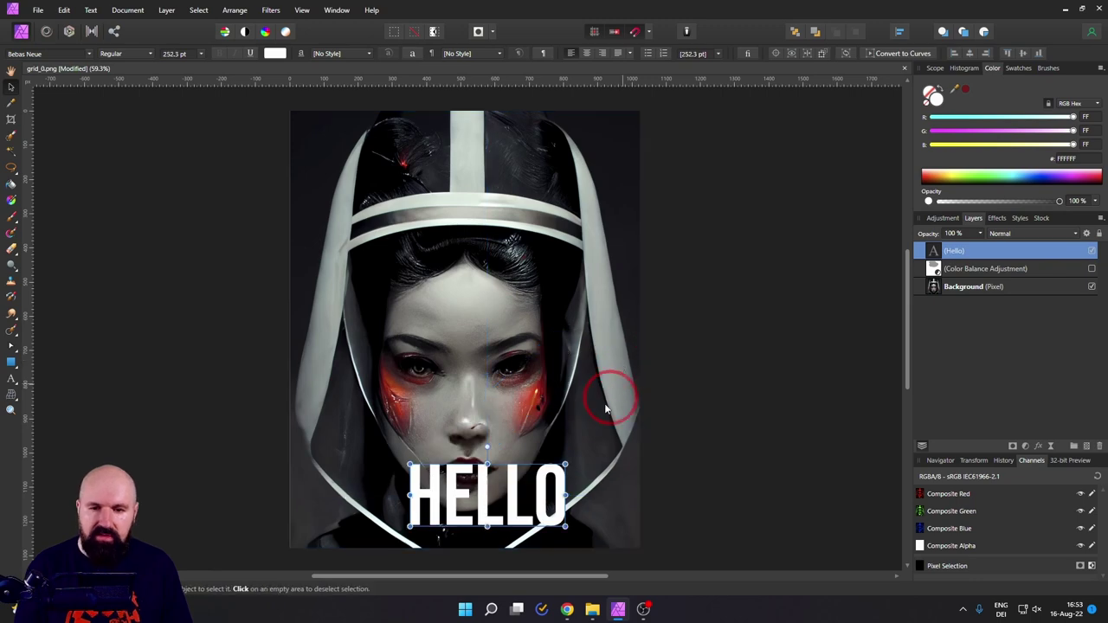
# Center the "Hello" text horizontally over the chin and deselect it.
pyautogui.moveTo(488, 496); pyautogui.dragTo(465, 504)
pyautogui.click(738, 421)
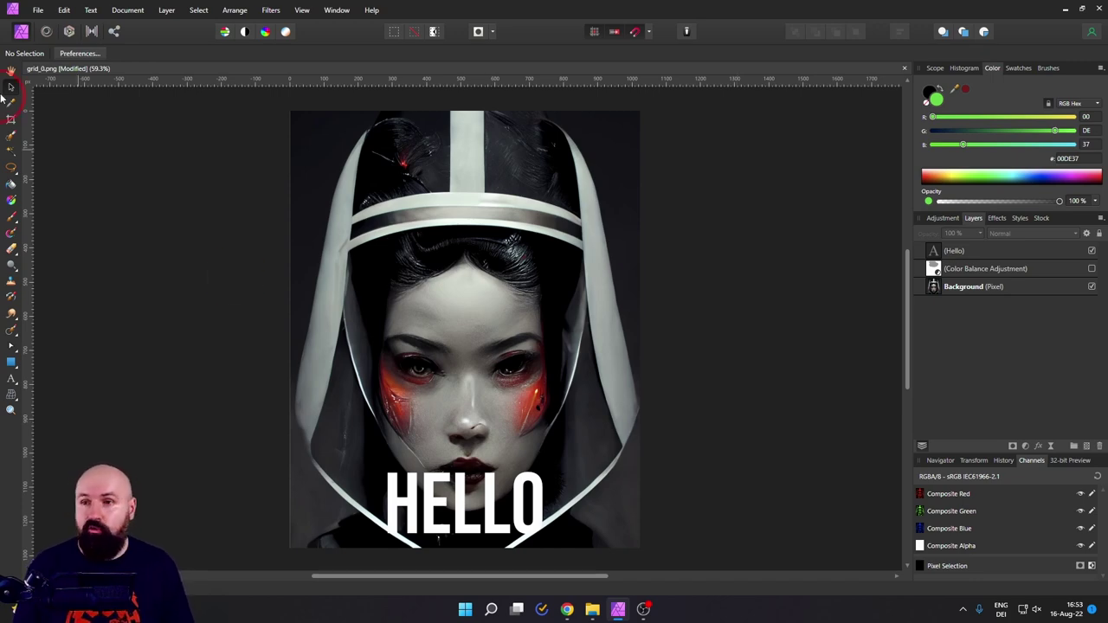
pyautogui.press('t')
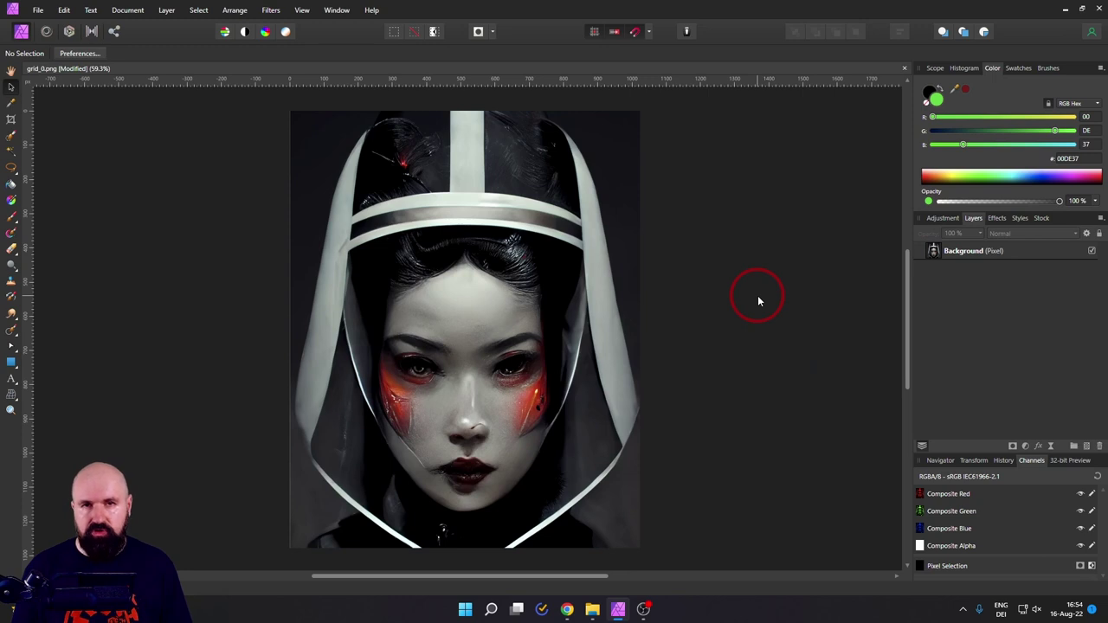
# Paint a green (00DE37) zigzag over the face directly on the Background layer and toggle that layer off and on.
pyautogui.click(935, 251)
pyautogui.click(12, 217)
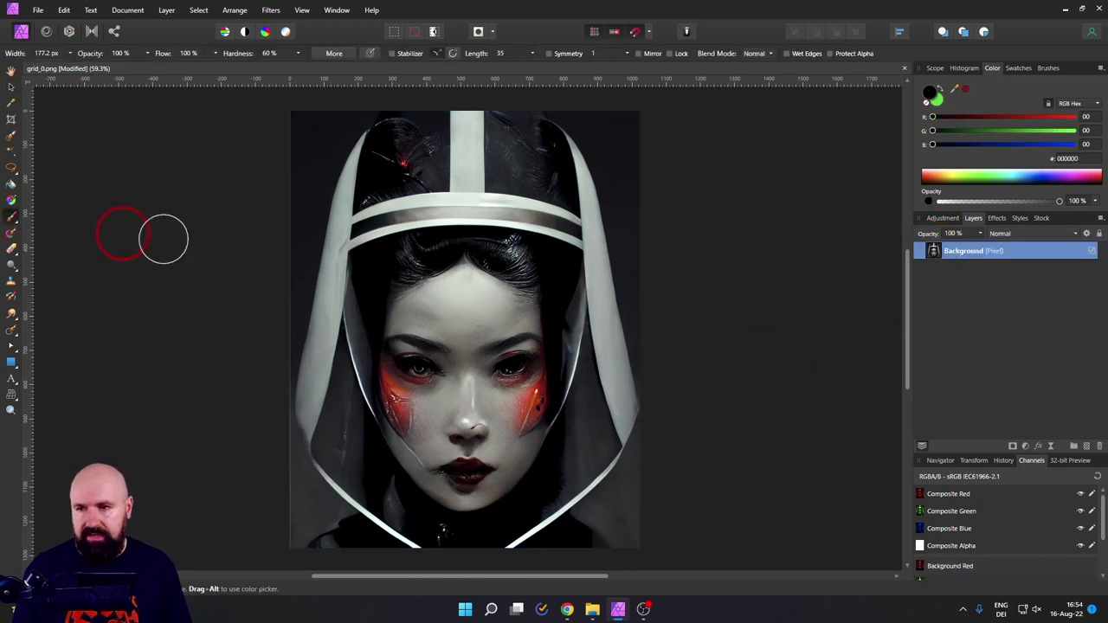
pyautogui.click(952, 90)
pyautogui.moveTo(428, 260)
pyautogui.mouseDown()
pyautogui.moveTo(465, 435)
pyautogui.moveTo(494, 472)
pyautogui.mouseUp()
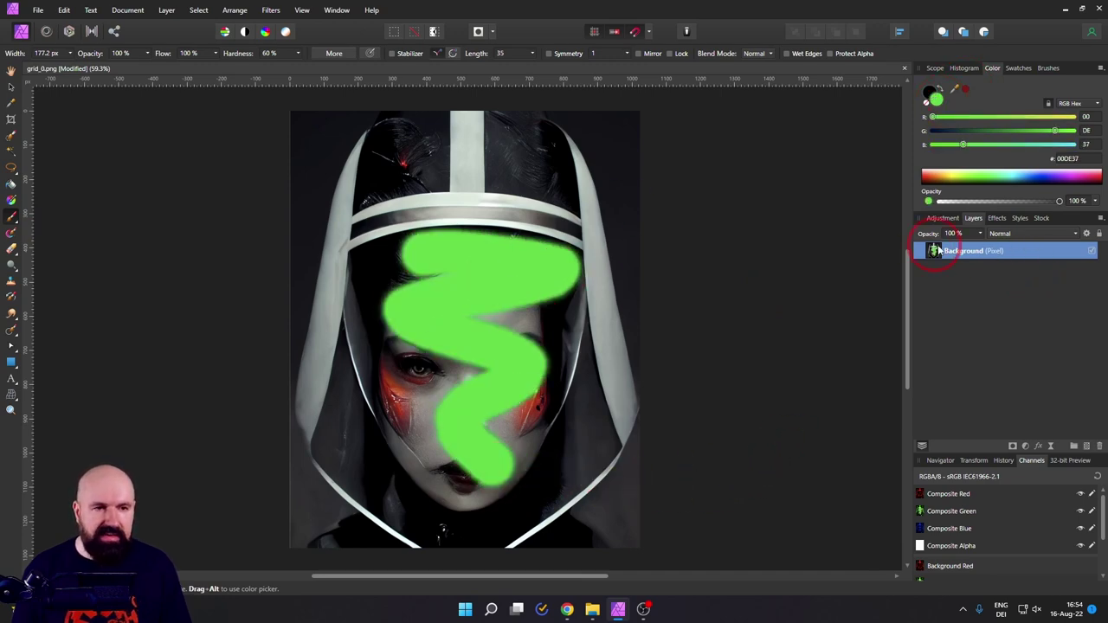
pyautogui.click(1091, 251)
pyautogui.click(1089, 251)
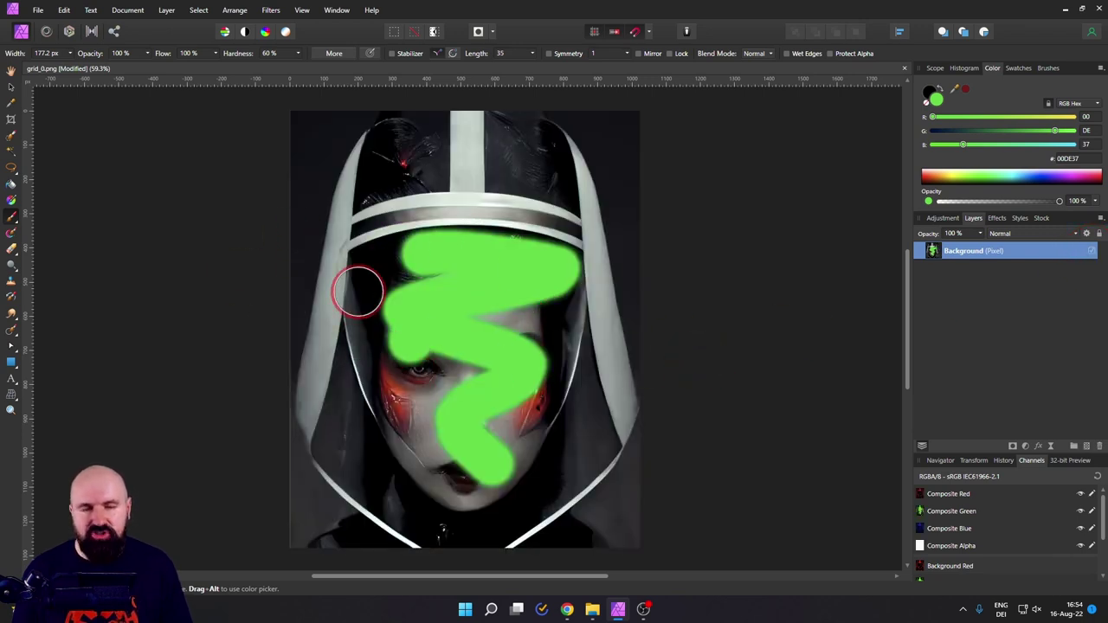
# Try an extra green stroke on the Background layer, undo it, and try moving the painted portrait as one piece.
pyautogui.click(593, 405)
pyautogui.hotkey('ctrl', 'z')
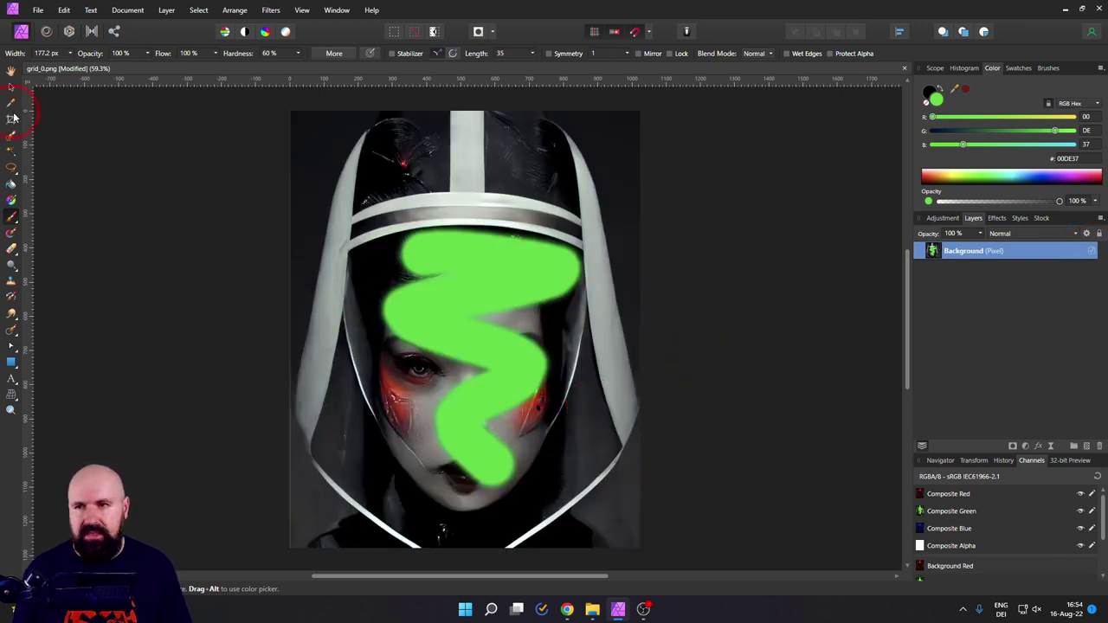
pyautogui.click(12, 86)
pyautogui.moveTo(450, 348)
pyautogui.mouseDown()
pyautogui.moveTo(430, 285)
pyautogui.moveTo(390, 324)
pyautogui.moveTo(457, 333)
pyautogui.mouseUp()
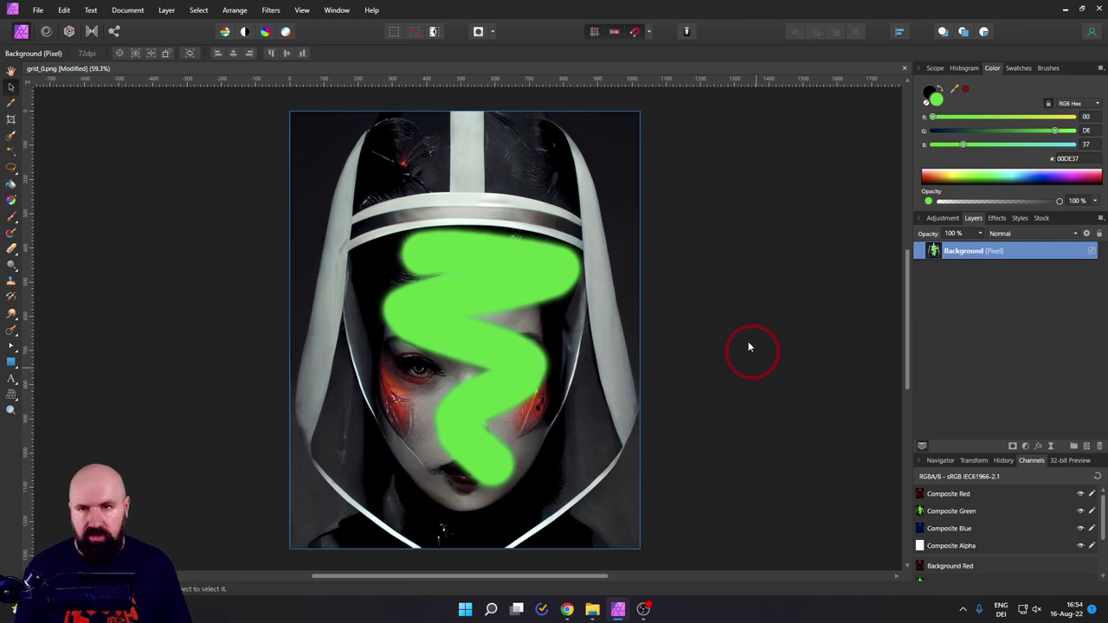
# Undo the green zigzag painted directly on the Background layer.
pyautogui.click(271, 10)
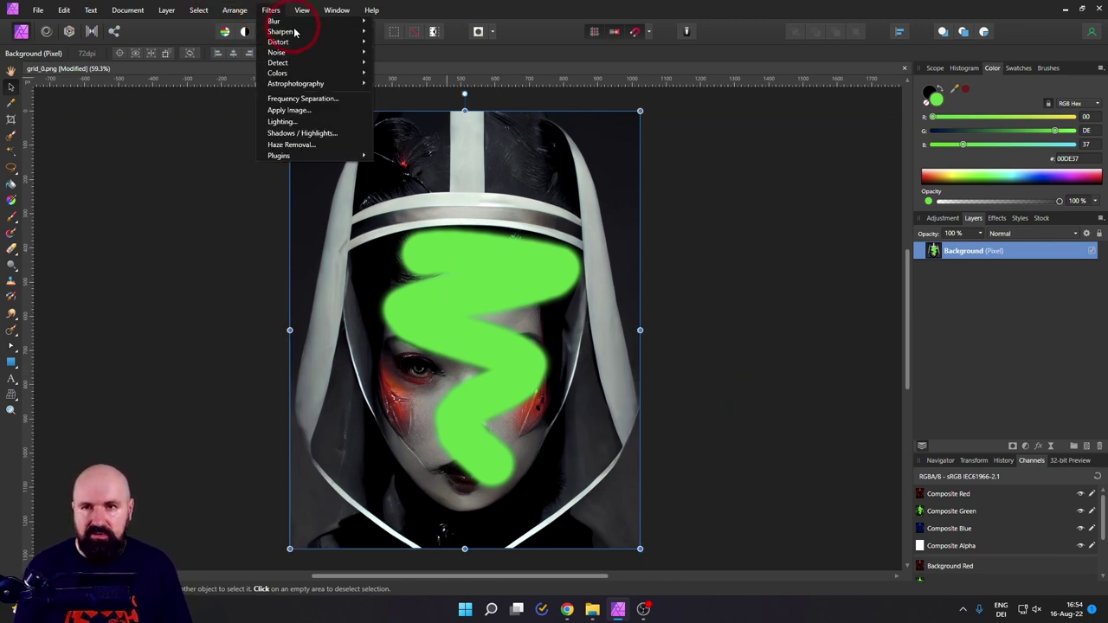
pyautogui.click(272, 12)
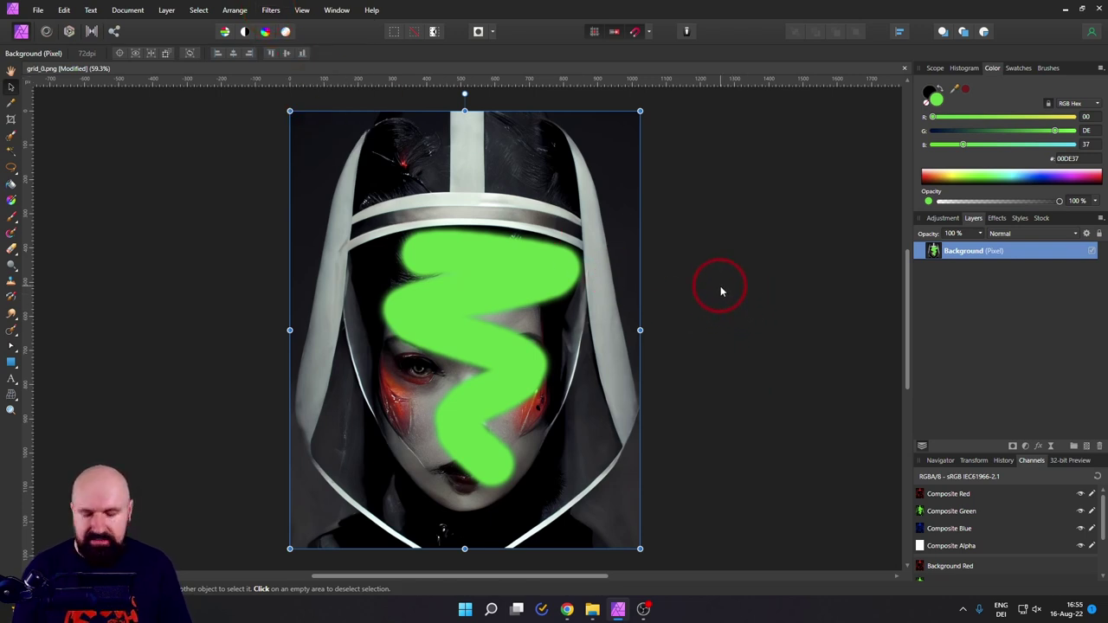
pyautogui.hotkey('ctrl', 'z')
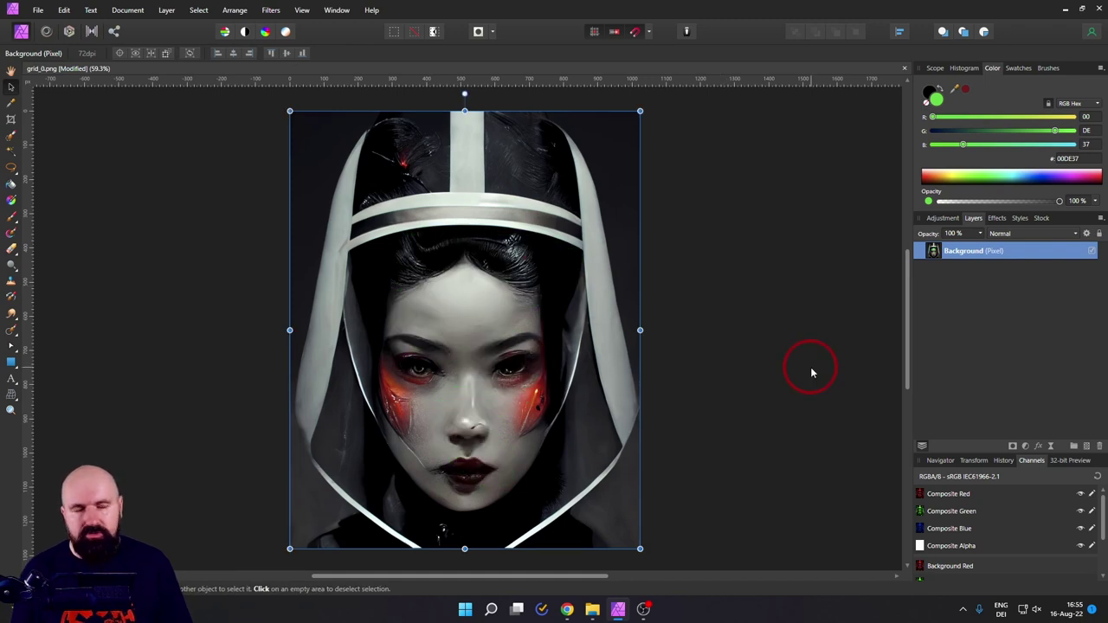
# Add a new pixel layer above the Background and paint a green (00DE37) zigzag over the face on it.
pyautogui.click(1088, 446)
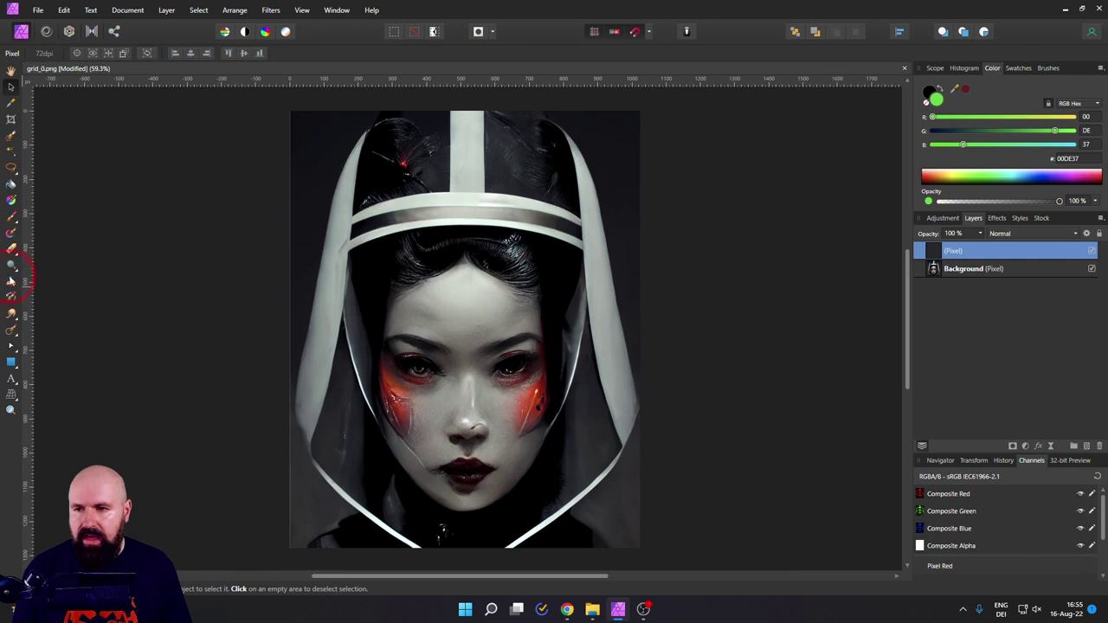
pyautogui.click(10, 216)
pyautogui.moveTo(373, 256)
pyautogui.mouseDown()
pyautogui.moveTo(506, 232)
pyautogui.moveTo(498, 502)
pyautogui.mouseUp()
# Move and scale down the green zigzag independently of the portrait, then deselect it, reselect it and reposition it.
pyautogui.click(10, 86)
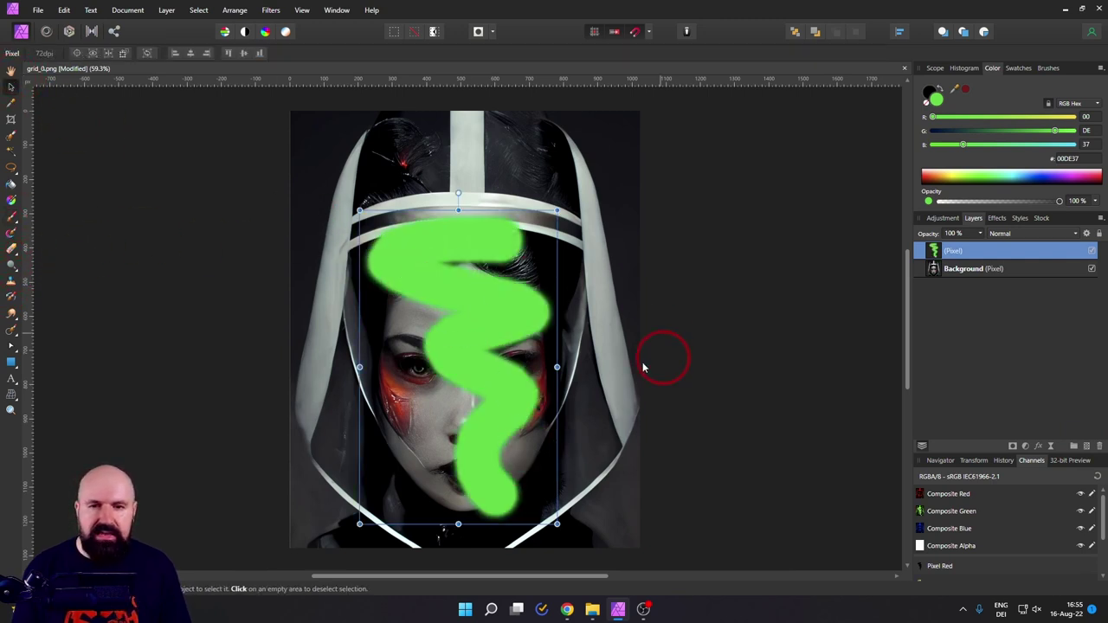
pyautogui.moveTo(459, 264)
pyautogui.mouseDown()
pyautogui.moveTo(381, 200)
pyautogui.moveTo(345, 202)
pyautogui.moveTo(440, 329)
pyautogui.moveTo(445, 164)
pyautogui.moveTo(623, 496)
pyautogui.moveTo(476, 161)
pyautogui.moveTo(511, 181)
pyautogui.moveTo(440, 316)
pyautogui.moveTo(523, 199)
pyautogui.mouseUp()
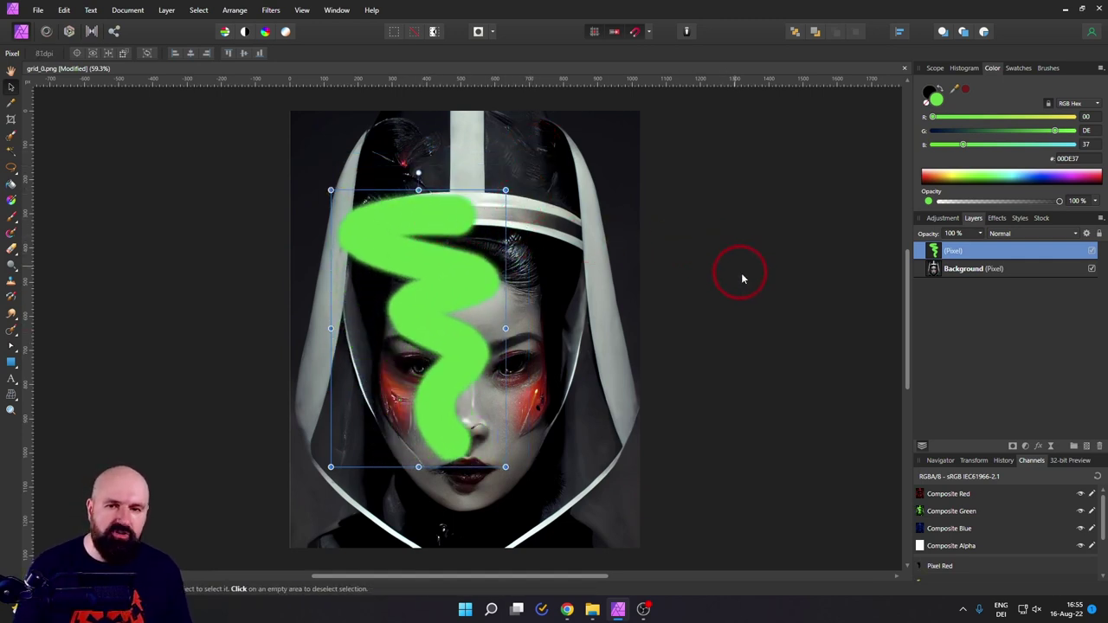
pyautogui.click(770, 276)
pyautogui.click(400, 247)
pyautogui.moveTo(436, 251)
pyautogui.mouseDown()
pyautogui.moveTo(527, 223)
pyautogui.moveTo(446, 249)
pyautogui.mouseUp()
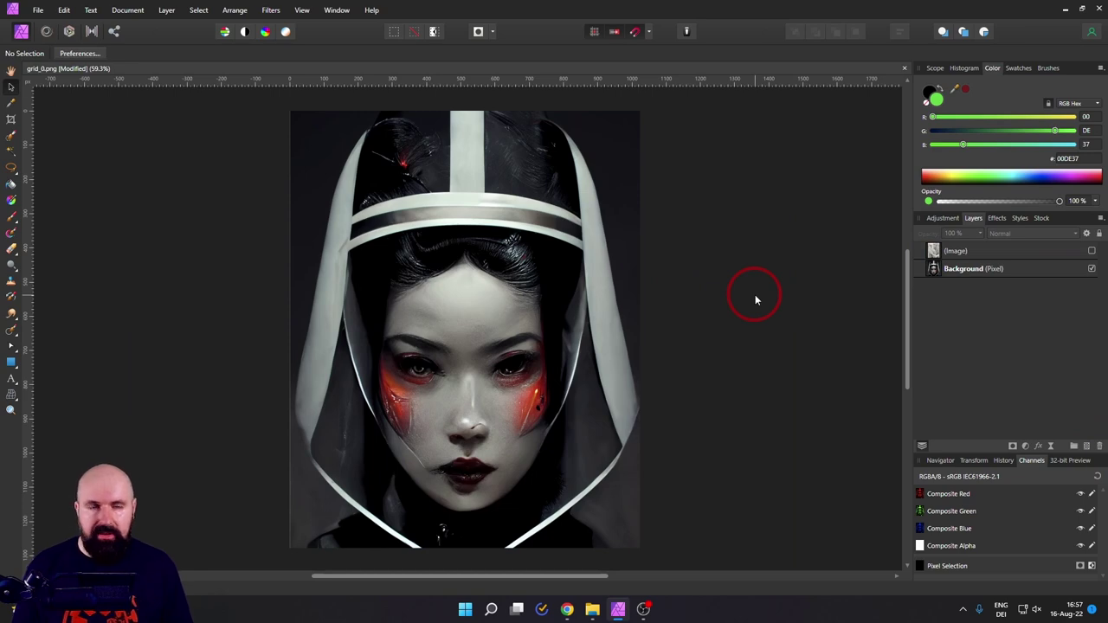
# Select the brushed texture image layer above the Background and toggle its visibility, leaving it switched on.
pyautogui.click(1094, 253)
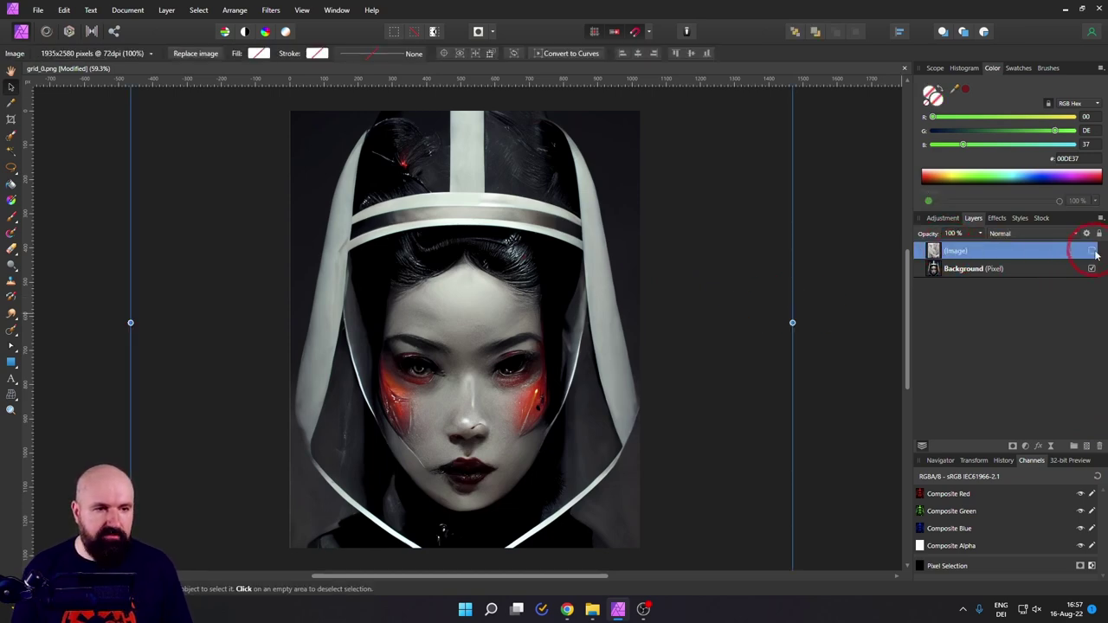
pyautogui.click(1093, 251)
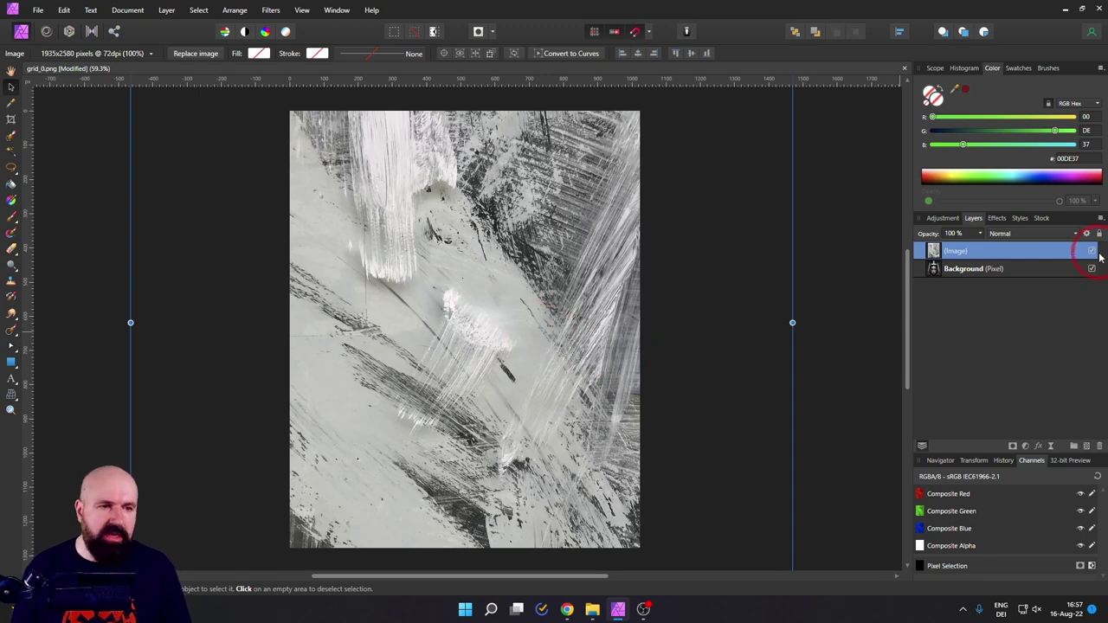
pyautogui.click(1092, 251)
pyautogui.click(1092, 252)
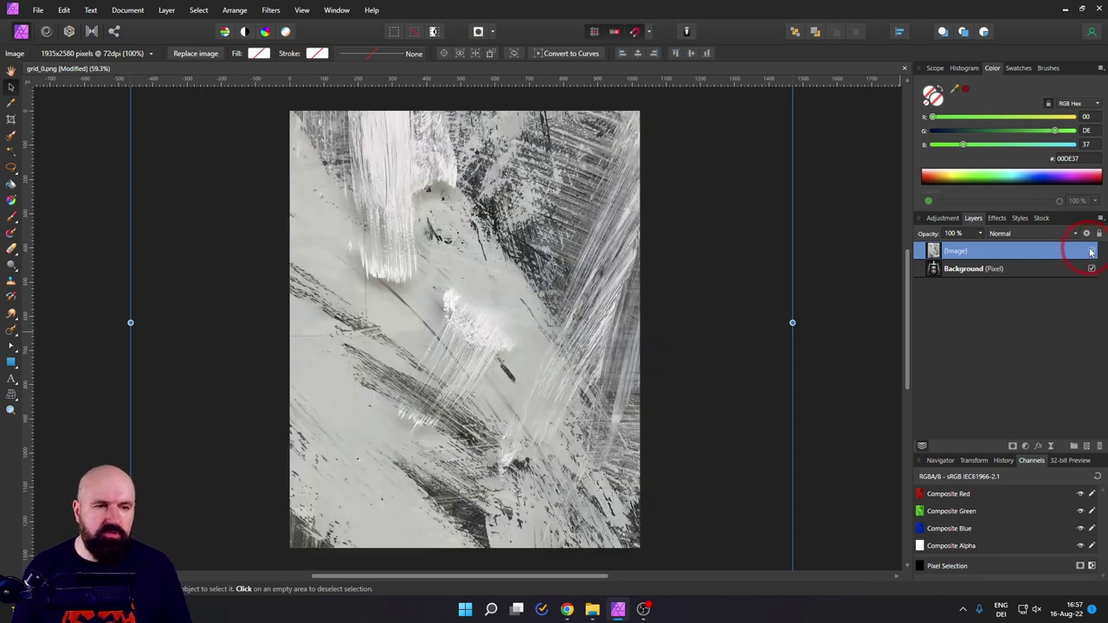
# Set the texture image layer's blend mode to Darken and shift the texture upward over the portrait.
pyautogui.click(1003, 234)
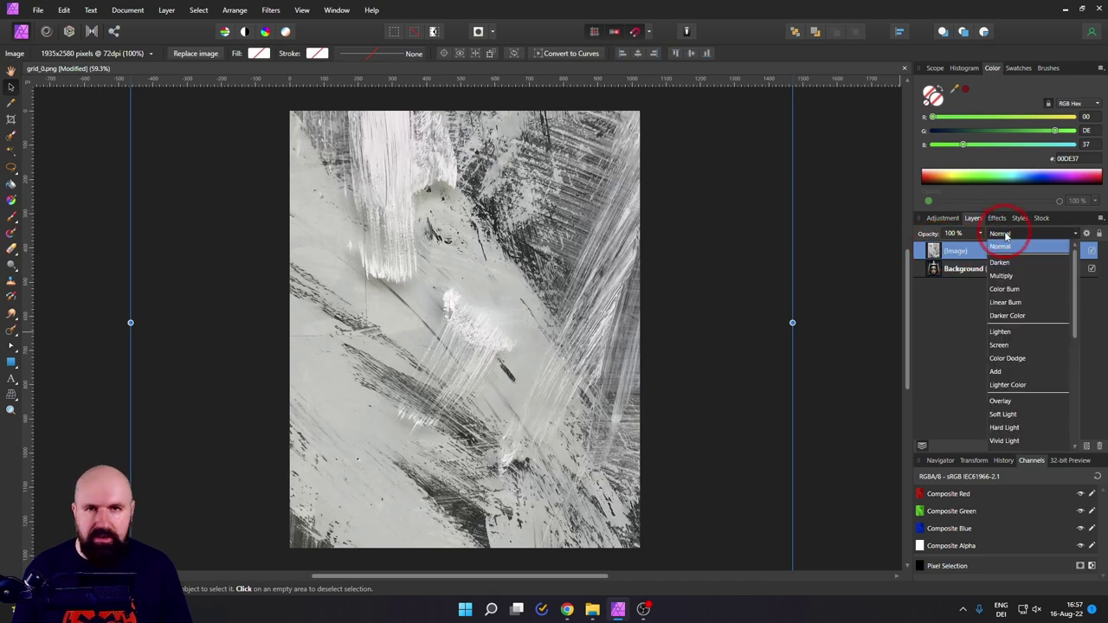
pyautogui.moveTo(1074, 309)
pyautogui.mouseDown()
pyautogui.moveTo(1076, 446)
pyautogui.moveTo(1071, 274)
pyautogui.mouseUp()
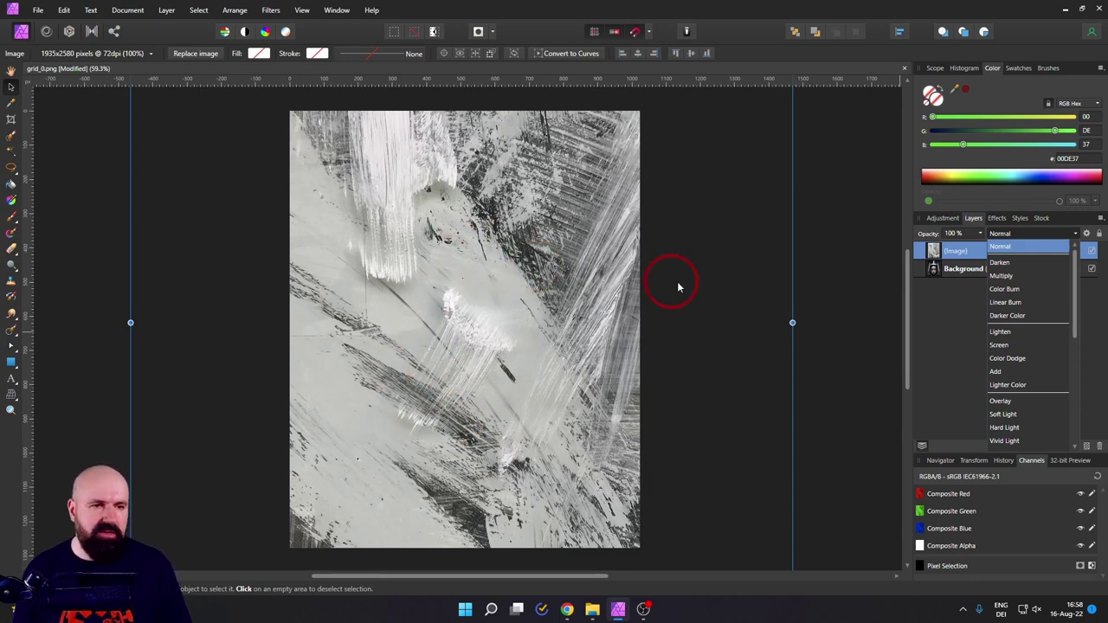
pyautogui.click(1018, 263)
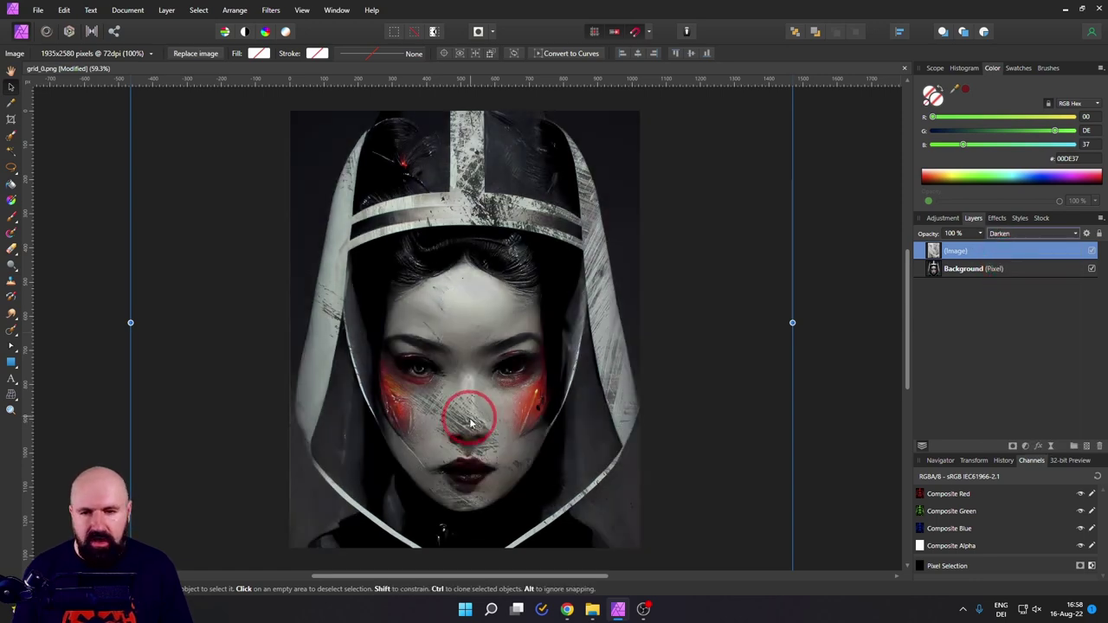
pyautogui.moveTo(470, 423); pyautogui.dragTo(460, 390)
# Change the texture layer's blend mode to Lighten and move the texture slightly further up.
pyautogui.click(1002, 234)
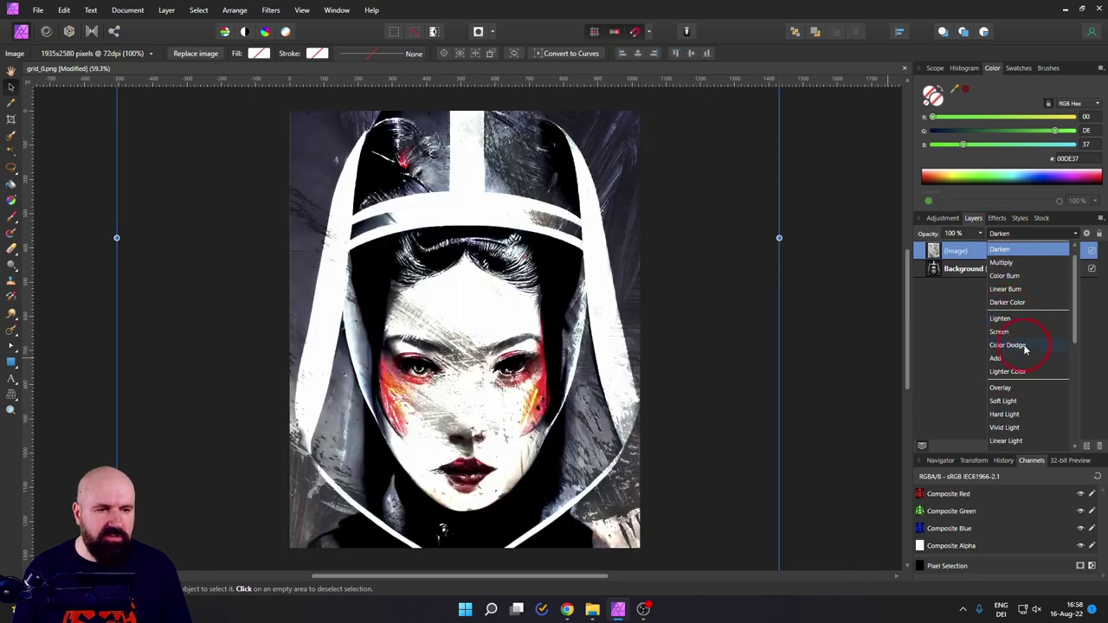
pyautogui.click(1006, 319)
pyautogui.moveTo(551, 355)
pyautogui.mouseDown()
pyautogui.moveTo(560, 267)
pyautogui.moveTo(559, 361)
pyautogui.moveTo(540, 372)
pyautogui.moveTo(368, 346)
pyautogui.moveTo(349, 438)
pyautogui.moveTo(359, 260)
pyautogui.moveTo(351, 388)
pyautogui.moveTo(628, 362)
pyautogui.moveTo(554, 308)
pyautogui.mouseUp()
# Preview the remaining blend modes on the texture layer, from Hard Mix and Glow to Screen and Color, without applying any.
pyautogui.click(1030, 234)
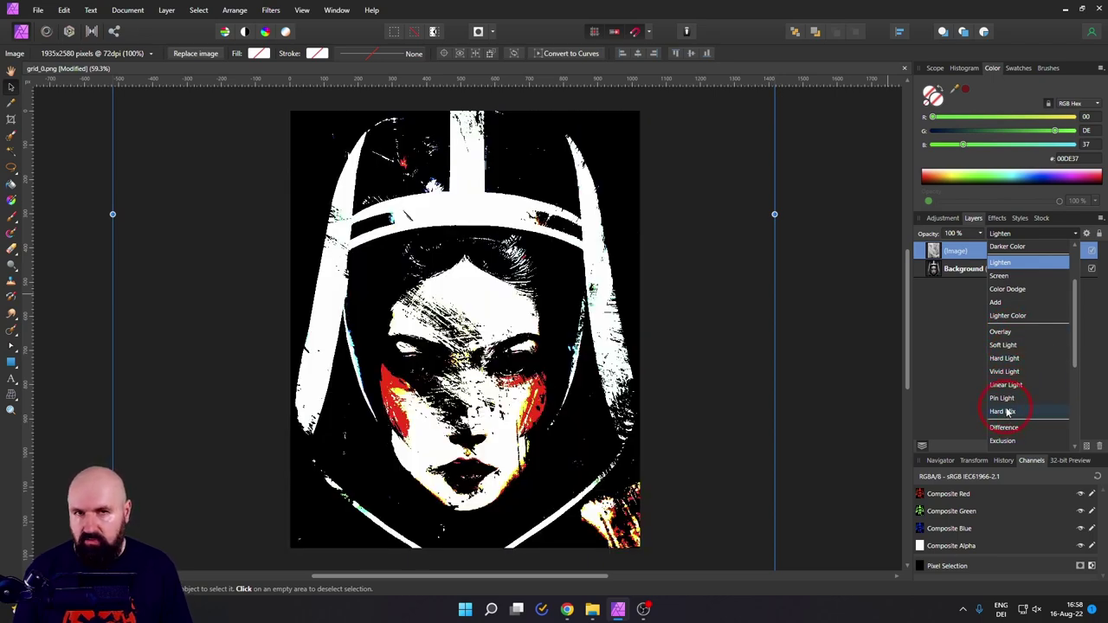
pyautogui.moveTo(1076, 358); pyautogui.dragTo(1069, 416)
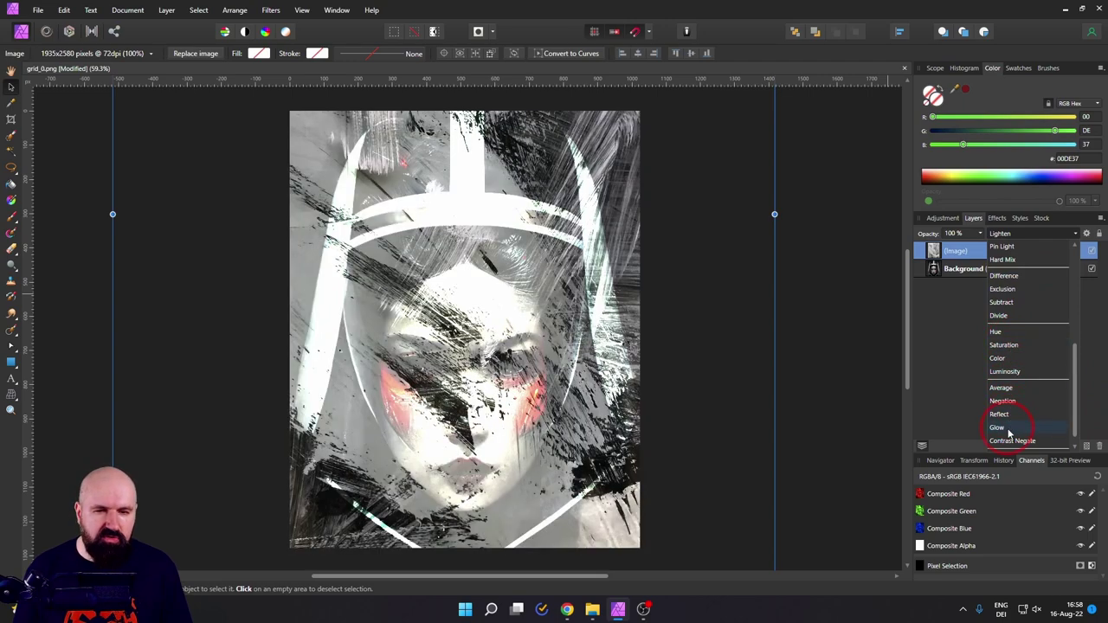
pyautogui.scroll(5, 1030, 373)
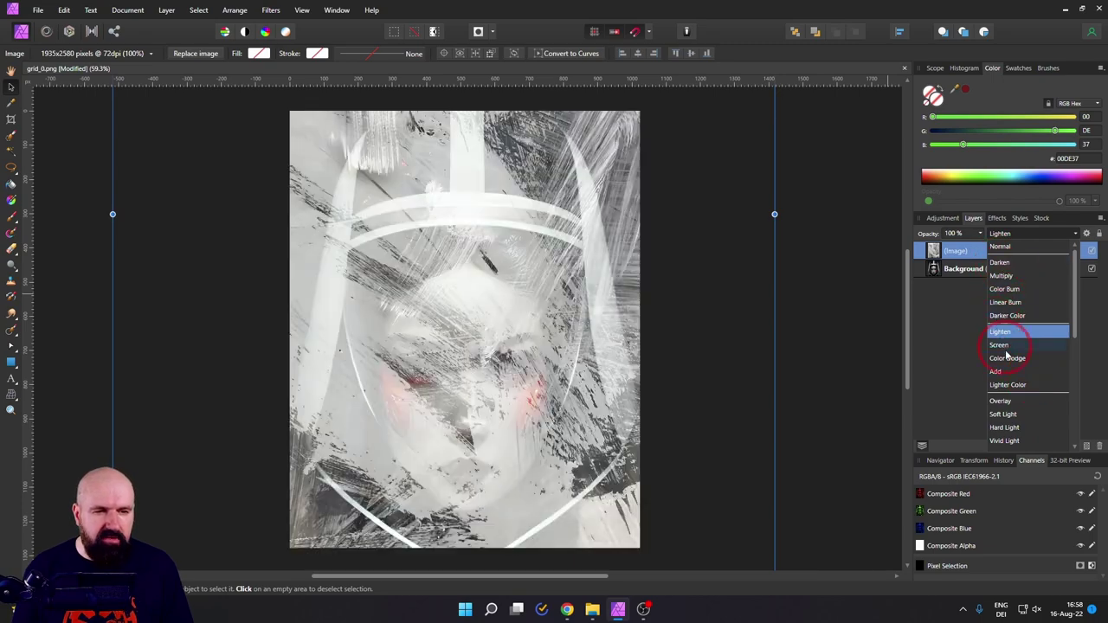
pyautogui.scroll(-5, 1030, 347)
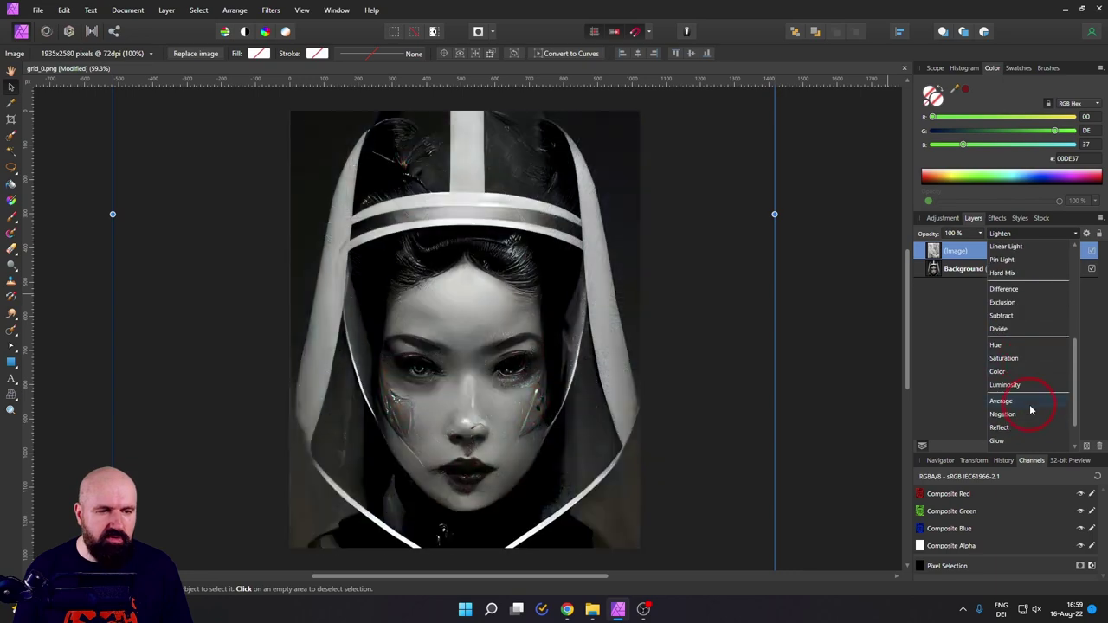
pyautogui.scroll(-3, 1034, 398)
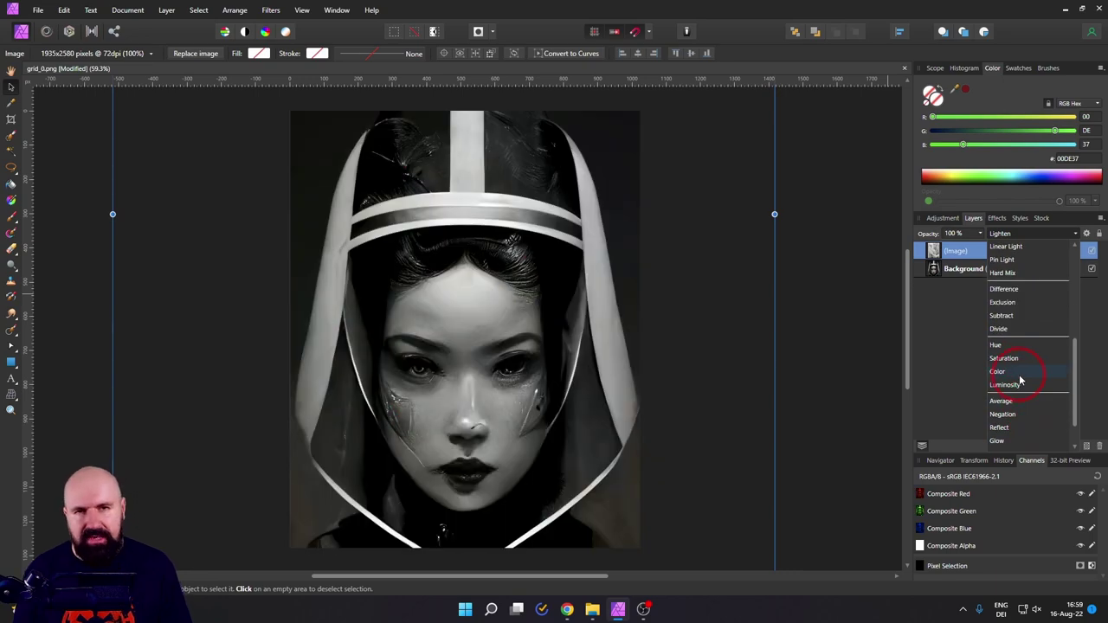
pyautogui.click(830, 299)
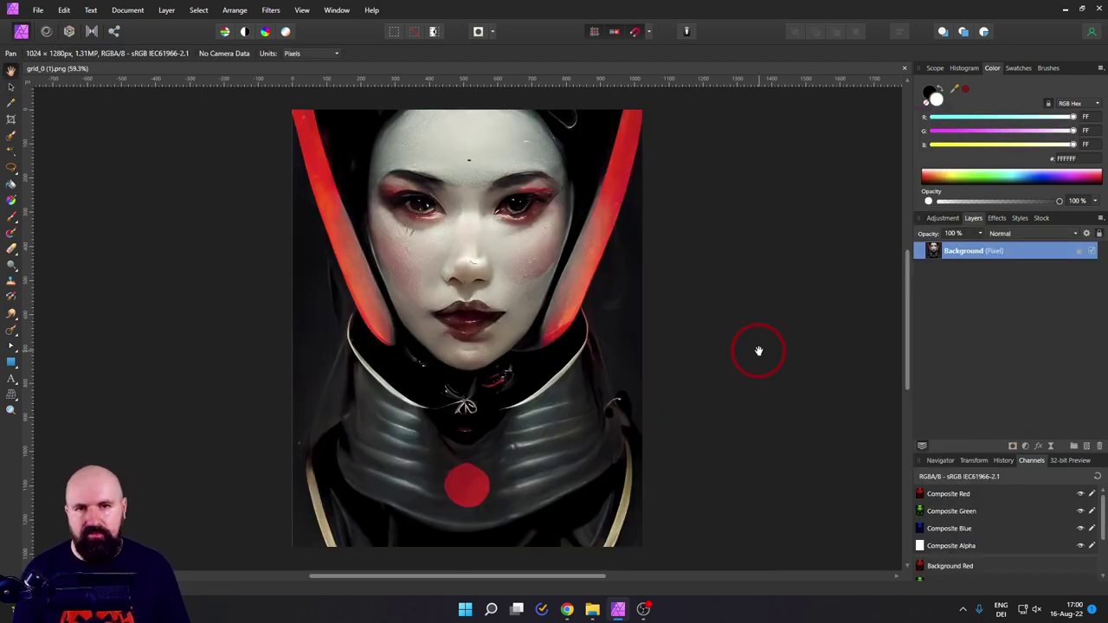
# Choose the Inpainting Brush, add an empty pixel layer above the Background and set the brush to Current Layer & Below.
pyautogui.click(11, 332)
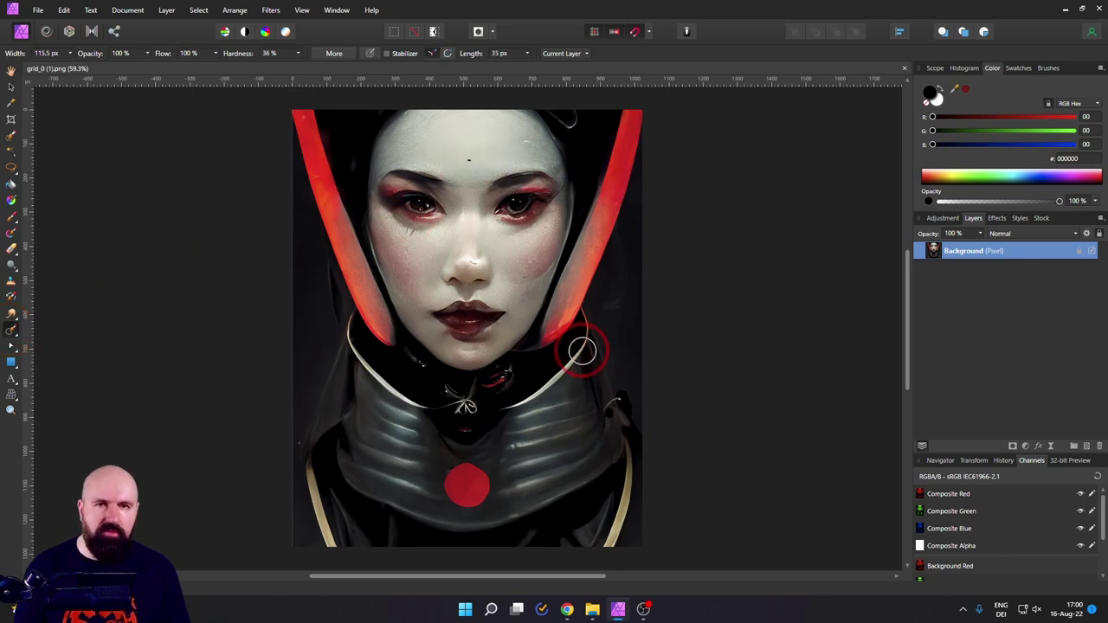
pyautogui.click(1087, 447)
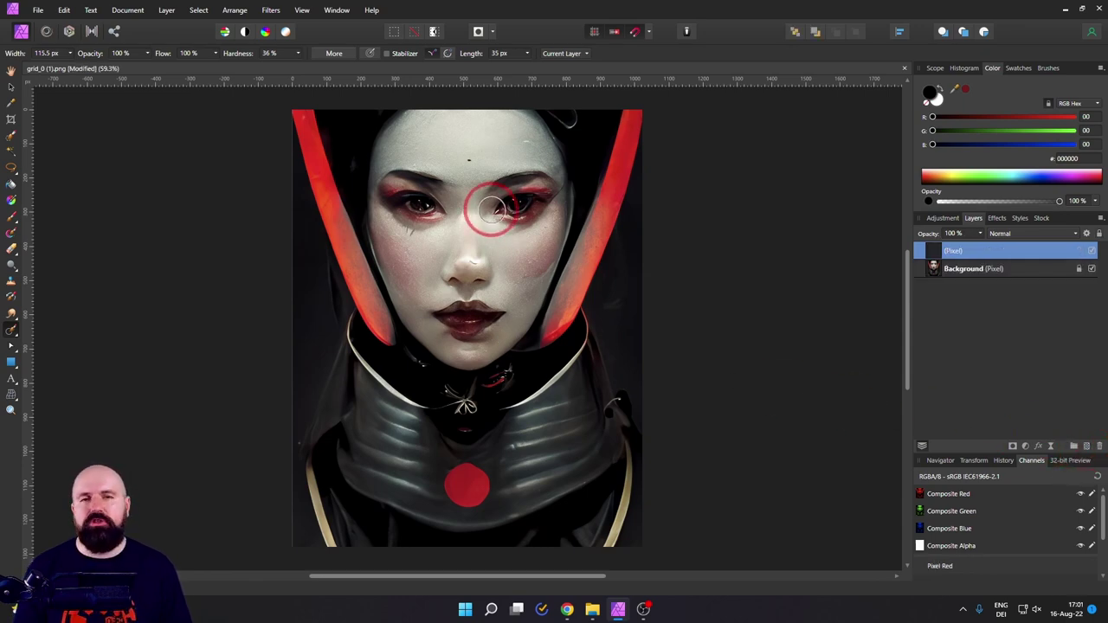
pyautogui.click(585, 55)
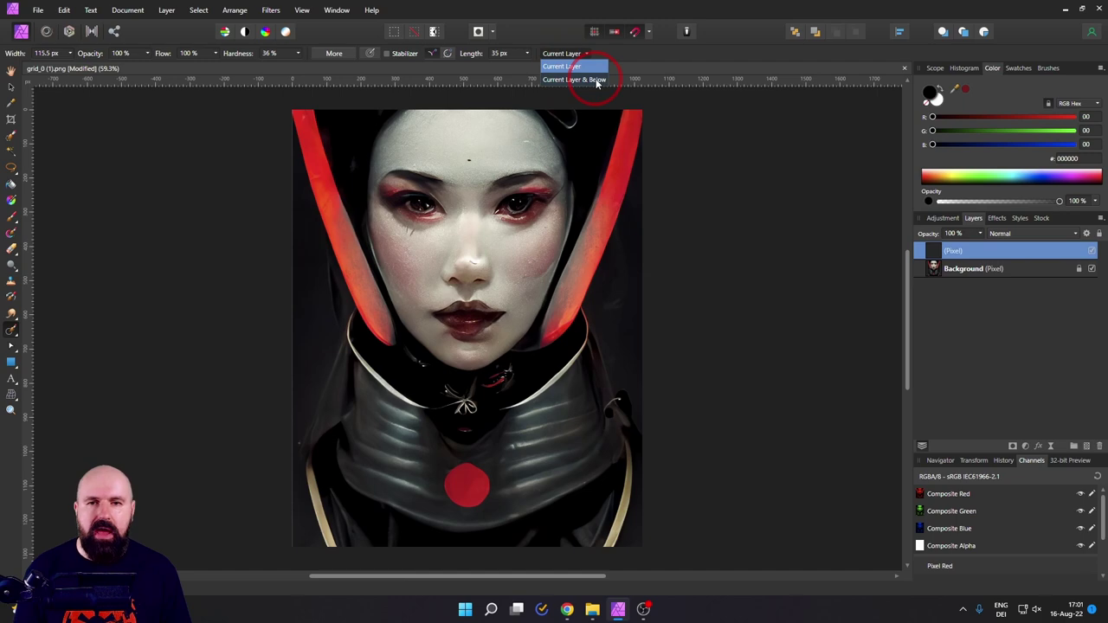
pyautogui.click(596, 80)
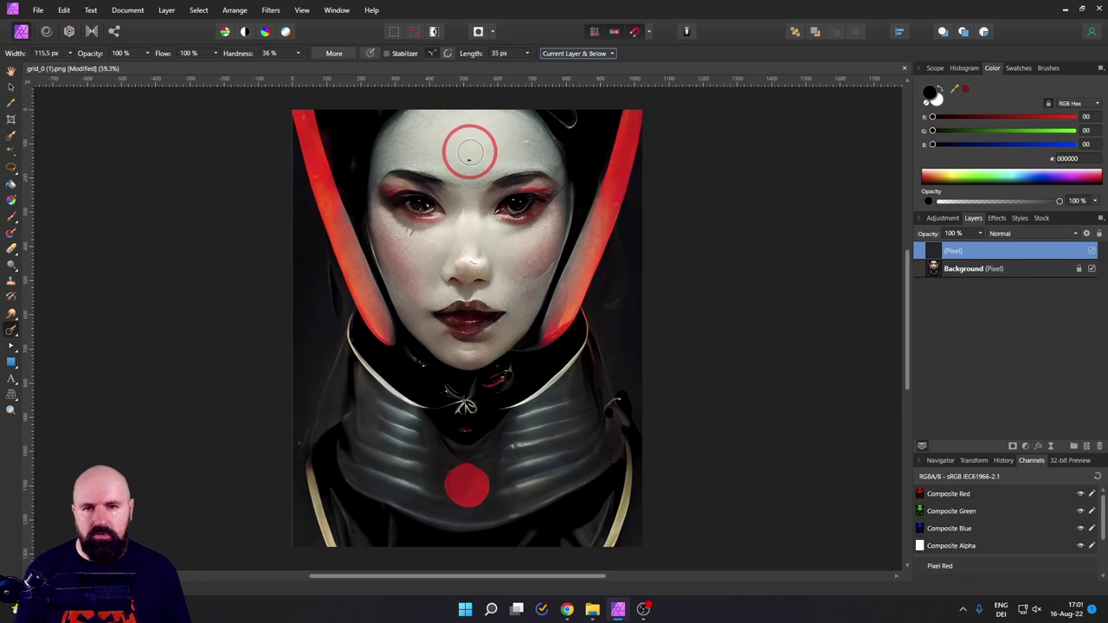
# Reduce the brush width to 27.2 px with 42% hardness and inpaint the dark spot on the forehead on the new pixel layer.
pyautogui.scroll(3, 468, 155)
pyautogui.scroll(2, 467, 155)
pyautogui.scroll(-5, 467, 155)
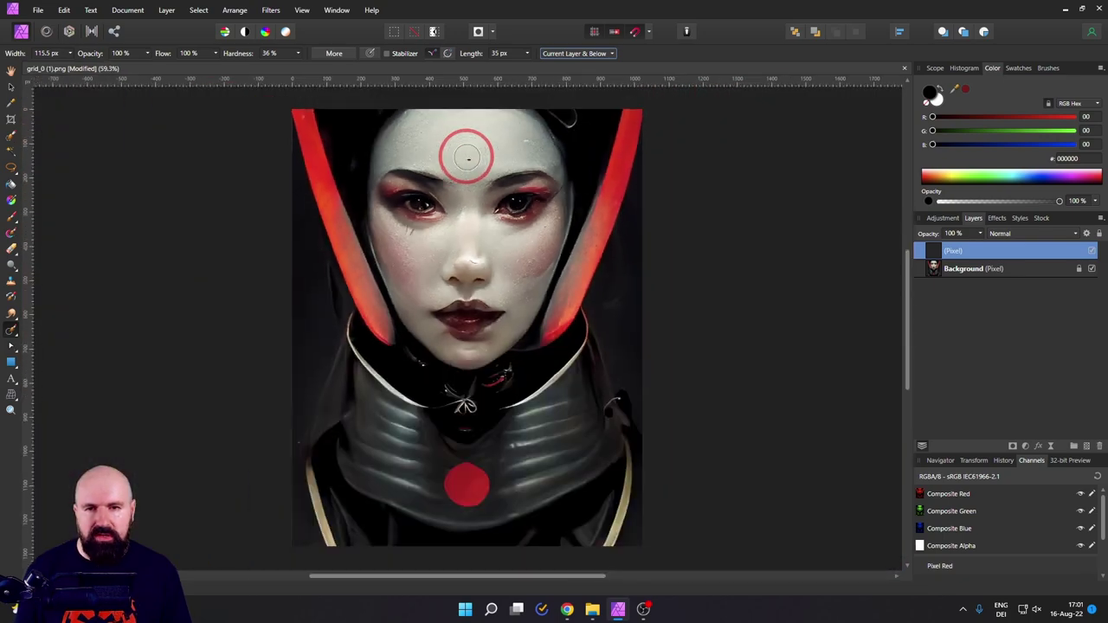
pyautogui.scroll(3, 468, 155)
pyautogui.scroll(-1, 466, 158)
pyautogui.scroll(3, 466, 158)
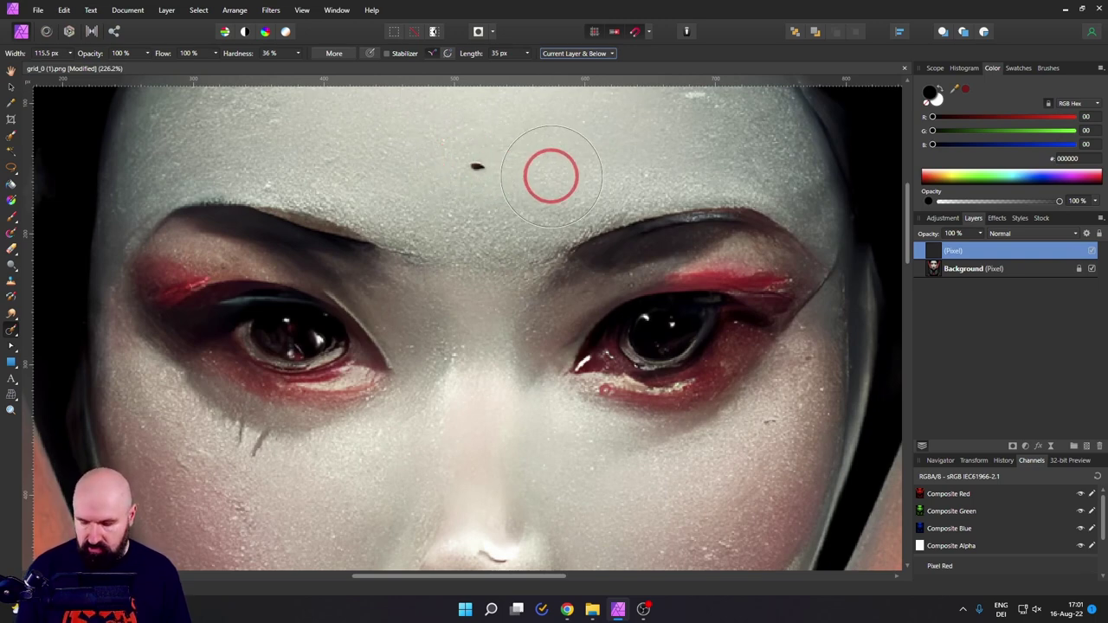
pyautogui.moveTo(552, 176)
pyautogui.mouseDown()
pyautogui.moveTo(472, 185)
pyautogui.moveTo(563, 190)
pyautogui.moveTo(531, 183)
pyautogui.moveTo(556, 185)
pyautogui.moveTo(559, 95)
pyautogui.moveTo(571, 247)
pyautogui.moveTo(569, 116)
pyautogui.moveTo(568, 215)
pyautogui.moveTo(447, 181)
pyautogui.moveTo(461, 183)
pyautogui.mouseUp()
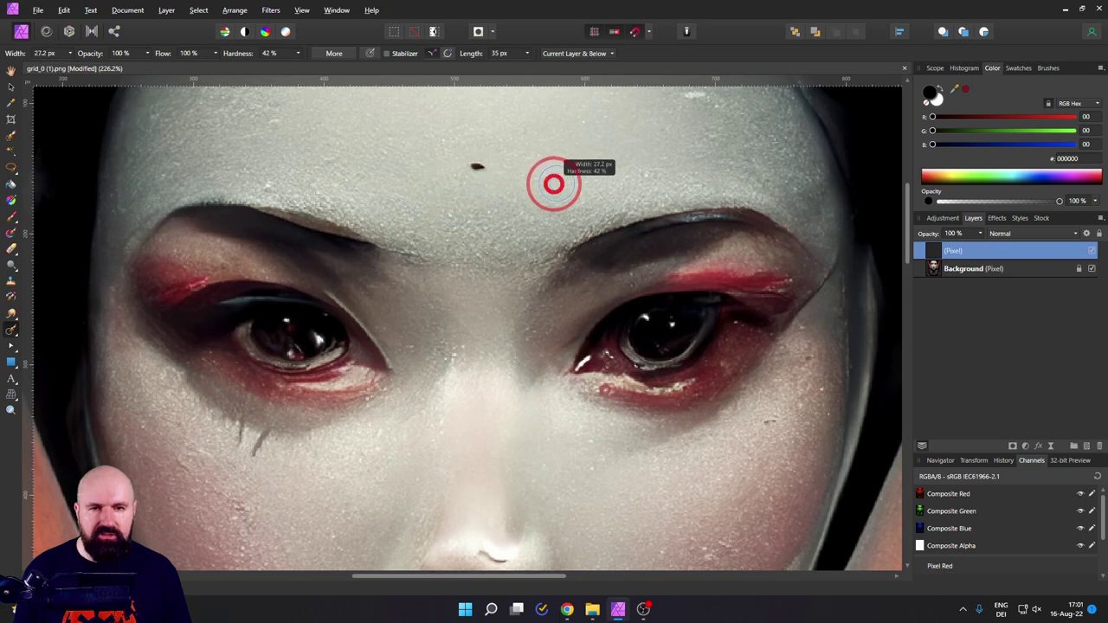
pyautogui.click(477, 166)
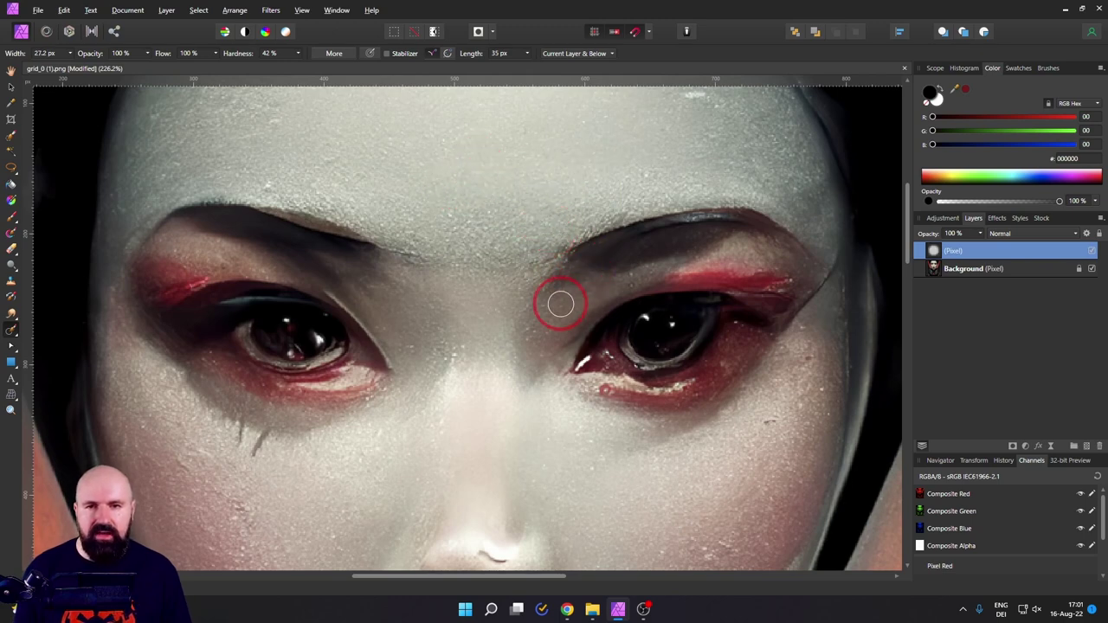
# Reduce the brush width to 16.1 px and inpaint the small mark on the cheek below the right-hand eye.
pyautogui.moveTo(560, 304)
pyautogui.mouseDown()
pyautogui.moveTo(544, 285)
pyautogui.moveTo(554, 322)
pyautogui.mouseUp()
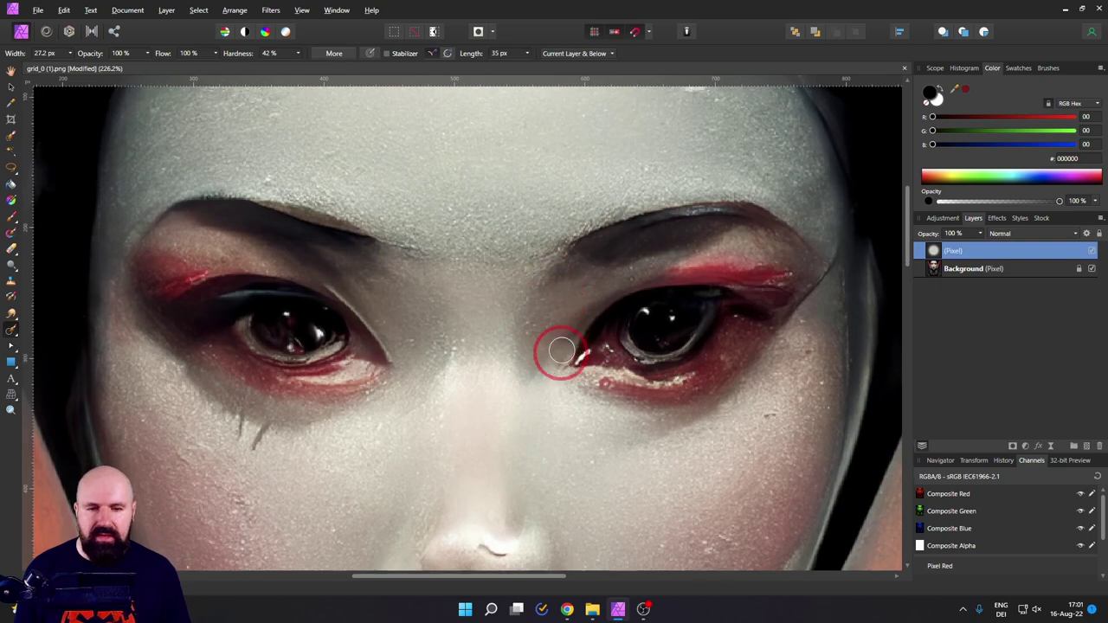
pyautogui.scroll(-5, 561, 351)
pyautogui.moveTo(477, 299); pyautogui.dragTo(506, 311)
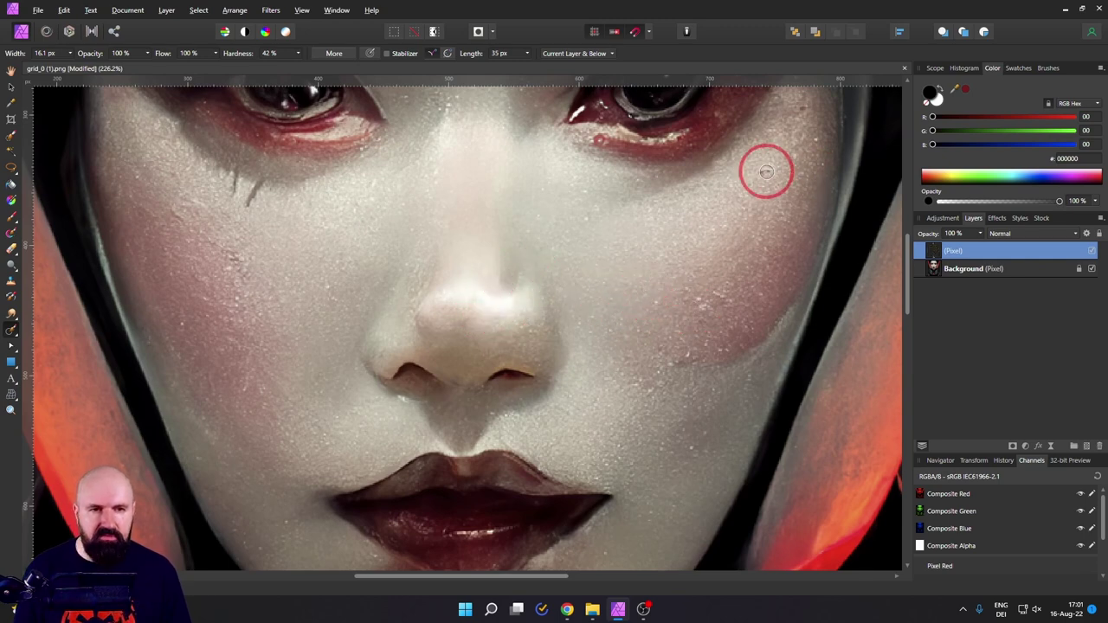
pyautogui.scroll(-3, 584, 276)
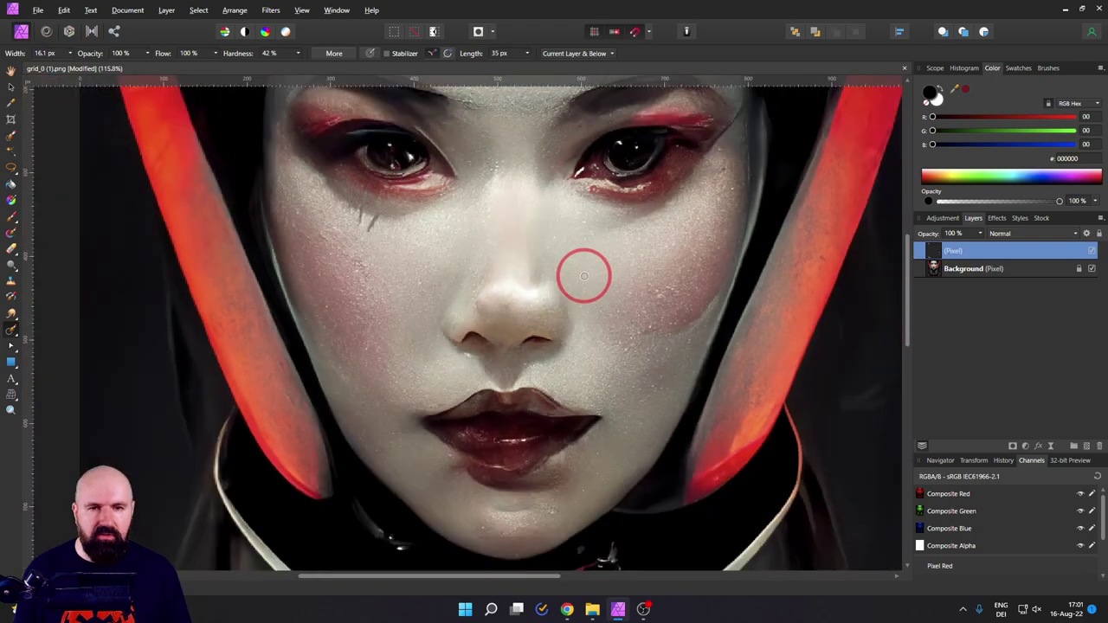
pyautogui.scroll(-2, 585, 276)
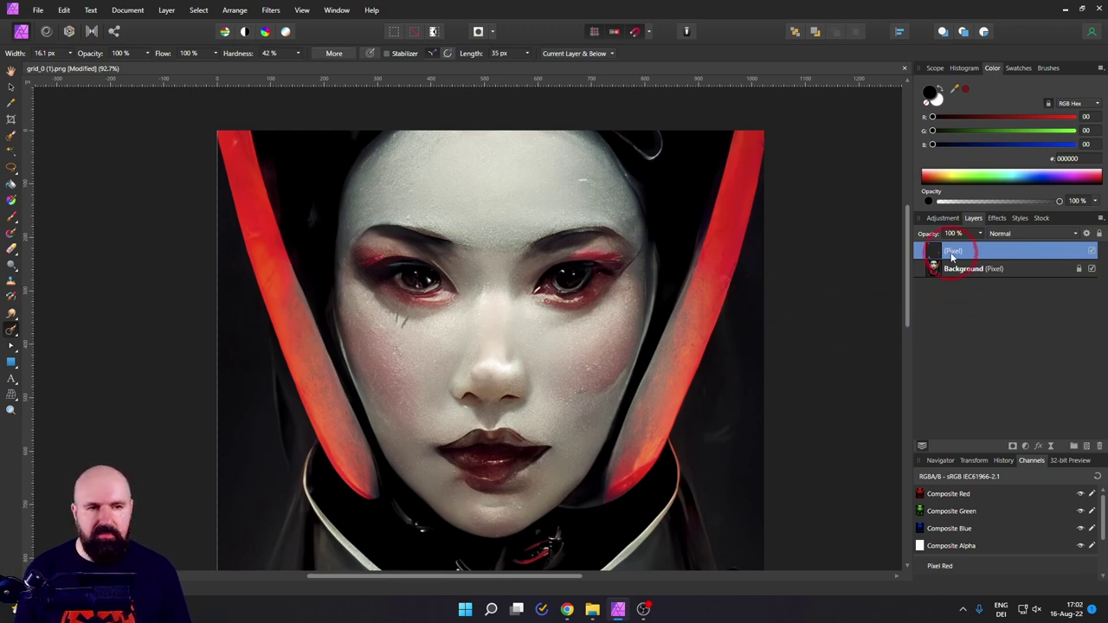
# Darken the portrait with a Curves adjustment below the retouching layer, using a curve point at X 0.615, Y 0.143, and move it above that layer.
pyautogui.moveTo(952, 256); pyautogui.dragTo(997, 304)
pyautogui.moveTo(956, 251)
pyautogui.mouseDown()
pyautogui.moveTo(948, 284)
pyautogui.moveTo(935, 265)
pyautogui.moveTo(977, 288)
pyautogui.moveTo(952, 258)
pyautogui.moveTo(971, 247)
pyautogui.moveTo(966, 269)
pyautogui.mouseUp()
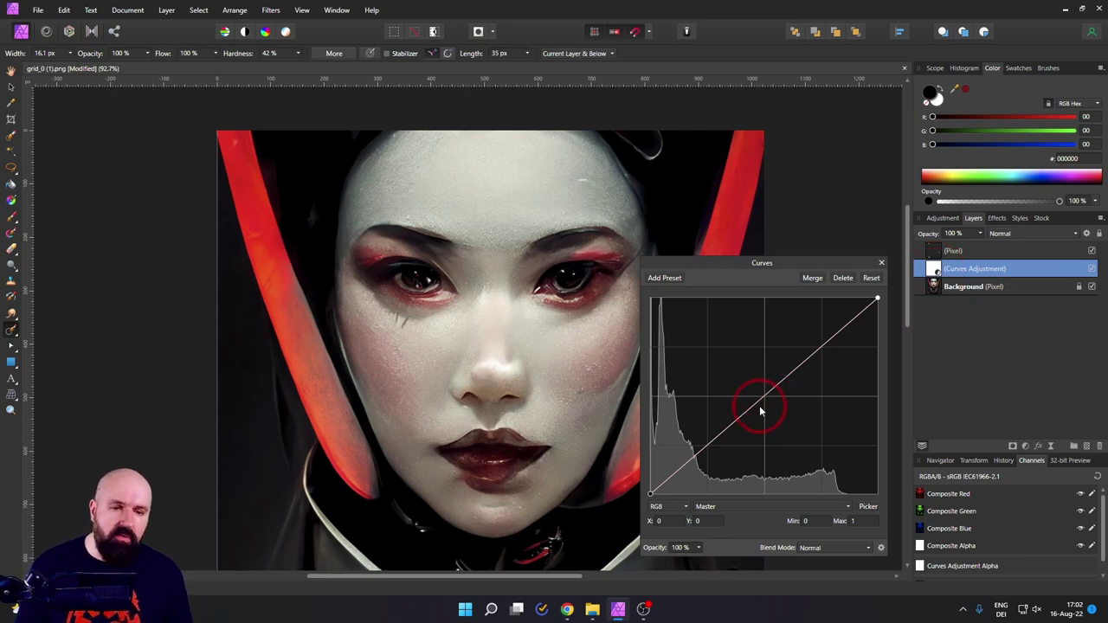
pyautogui.moveTo(756, 402); pyautogui.dragTo(789, 466)
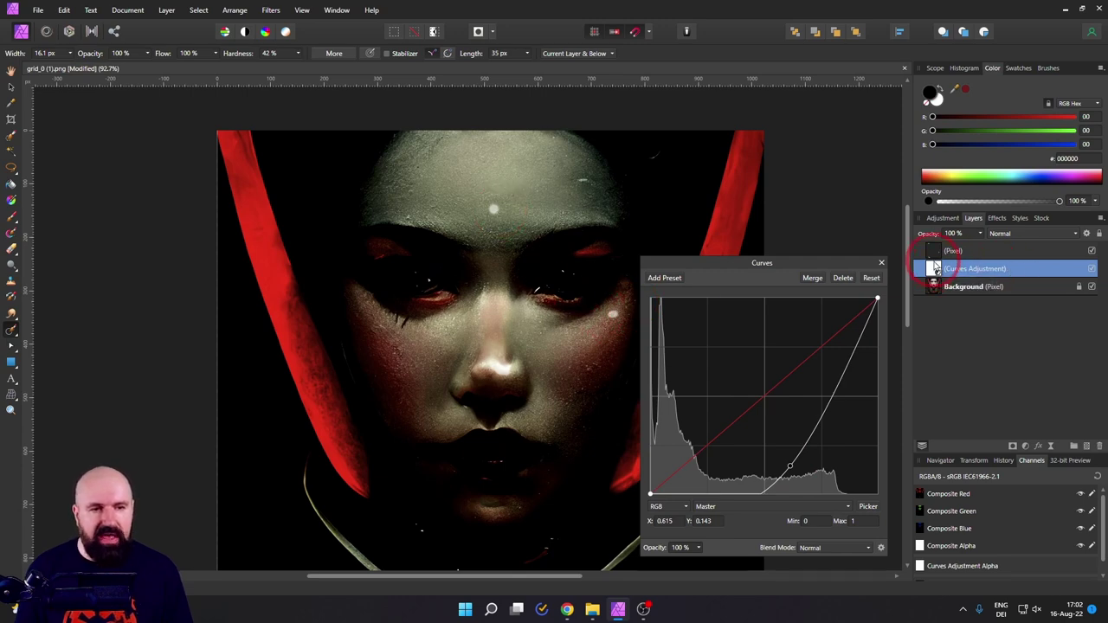
pyautogui.moveTo(935, 268); pyautogui.dragTo(935, 251)
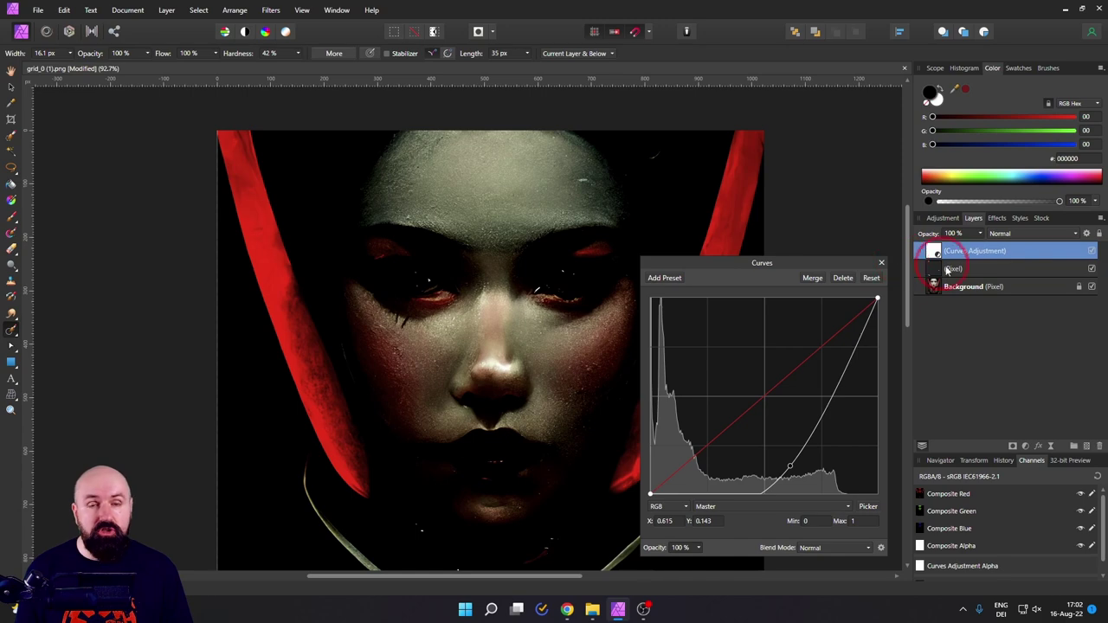
# Delete the Curves adjustment and the retouching pixel layer so that only the Background layer is left.
pyautogui.moveTo(790, 465); pyautogui.dragTo(762, 416)
pyautogui.click(844, 278)
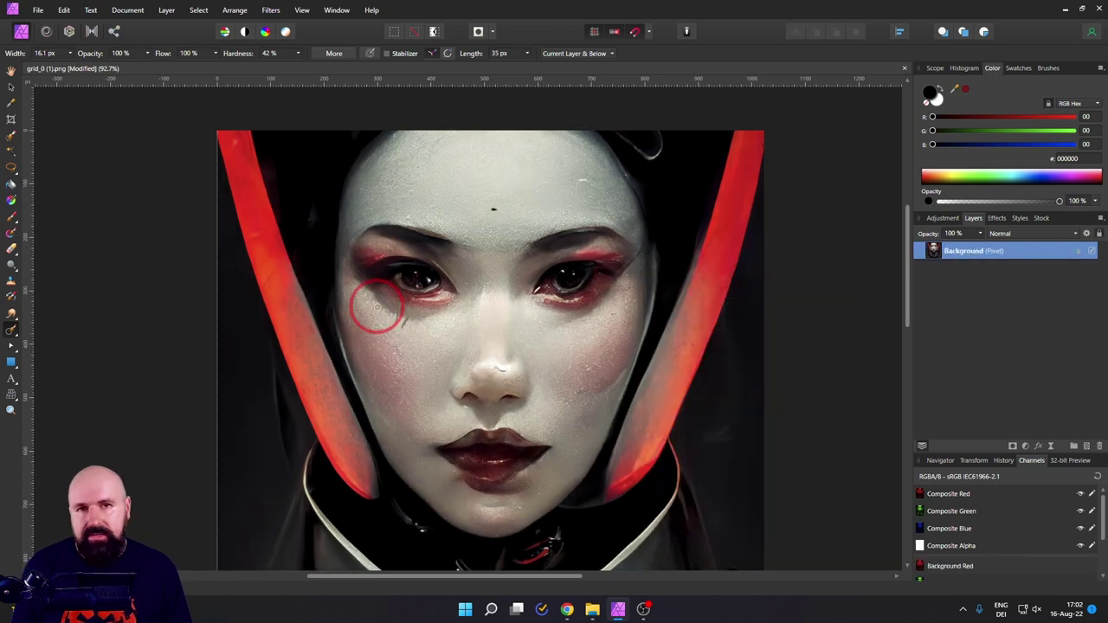
# Choose the Clone Brush, add an empty pixel layer above the Background and set the clone source to Layers Beneath.
pyautogui.click(12, 282)
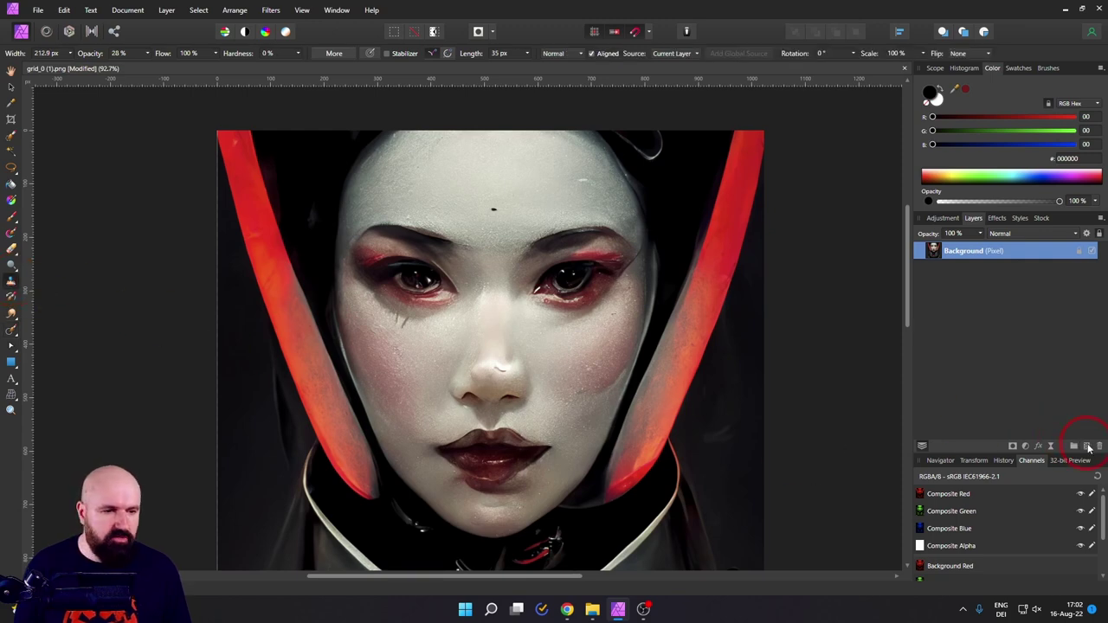
pyautogui.click(1087, 447)
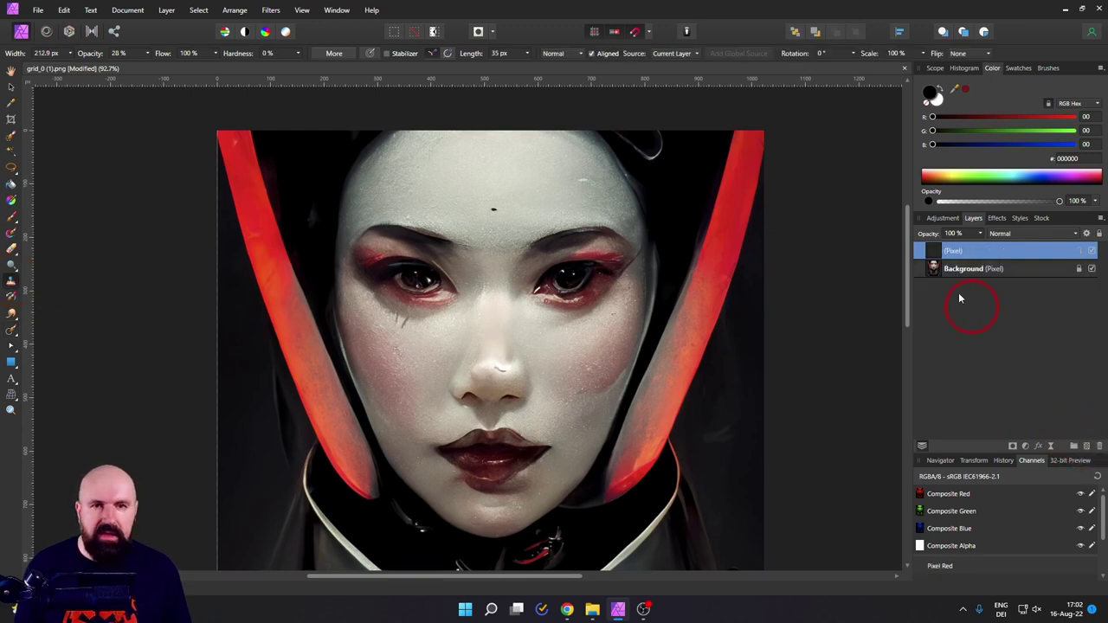
pyautogui.click(673, 54)
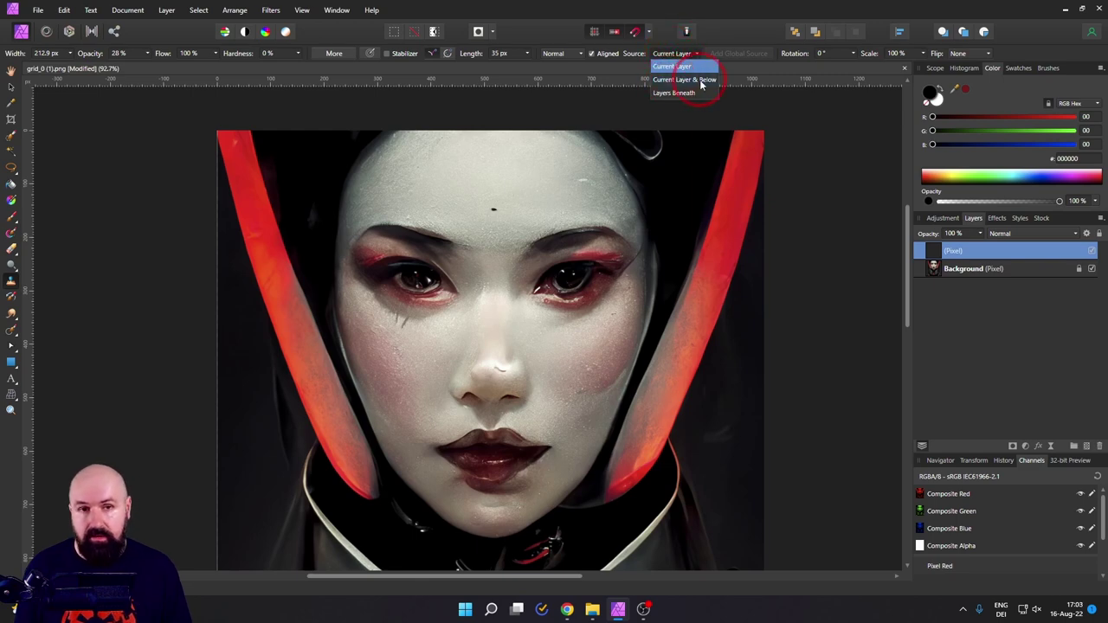
pyautogui.click(682, 94)
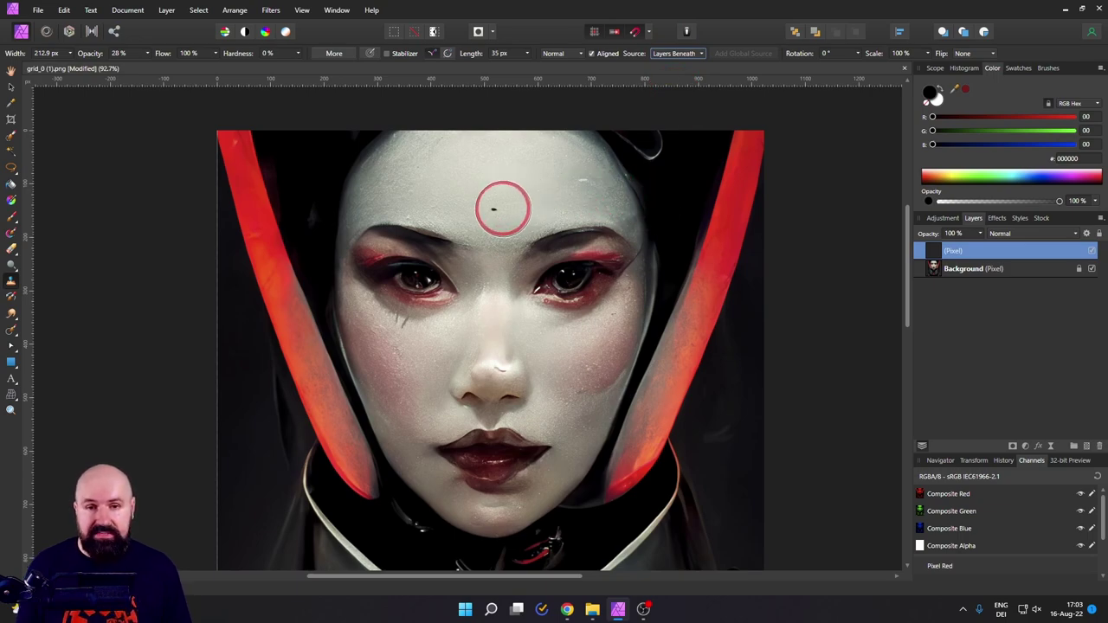
# Set the clone brush to 25 px width, 52% hardness and 100% opacity, and clone forehead skin over the dark spot.
pyautogui.scroll(4, 511, 211)
pyautogui.moveTo(528, 201)
pyautogui.mouseDown()
pyautogui.moveTo(205, 230)
pyautogui.moveTo(256, 318)
pyautogui.moveTo(227, 388)
pyautogui.mouseUp()
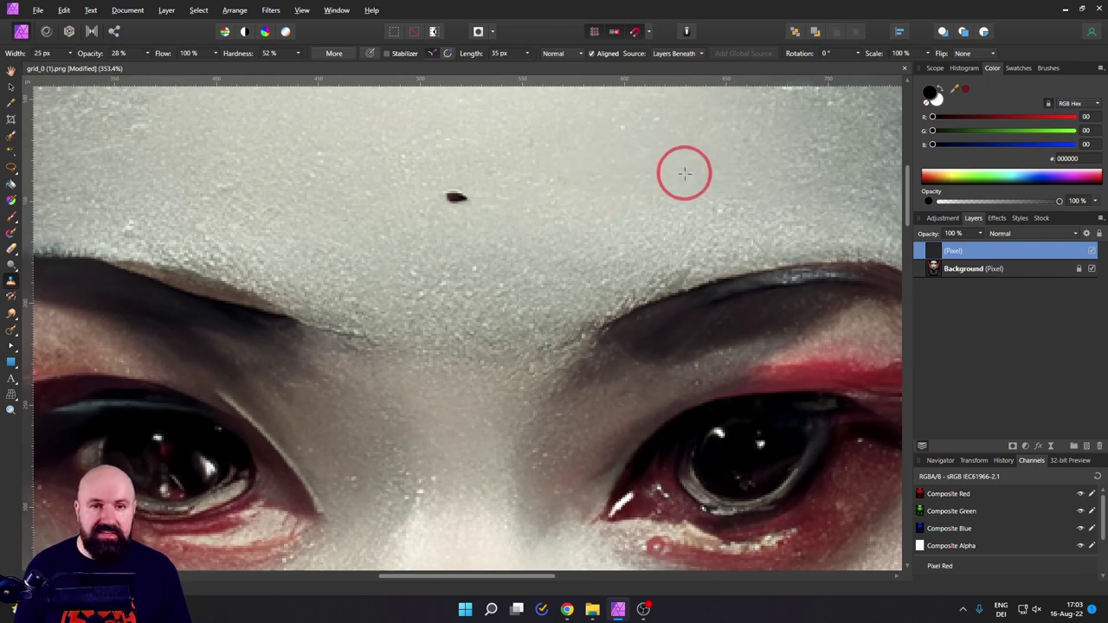
pyautogui.keyDown('alt'); pyautogui.click(614, 151); pyautogui.keyUp('alt')
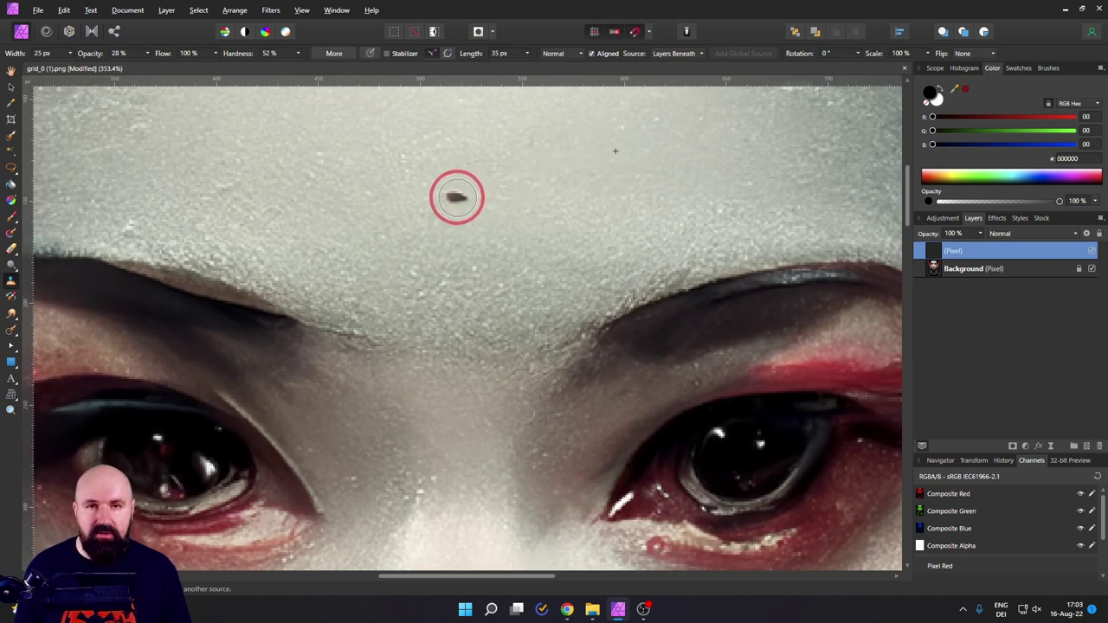
pyautogui.press('0')
pyautogui.click(456, 197)
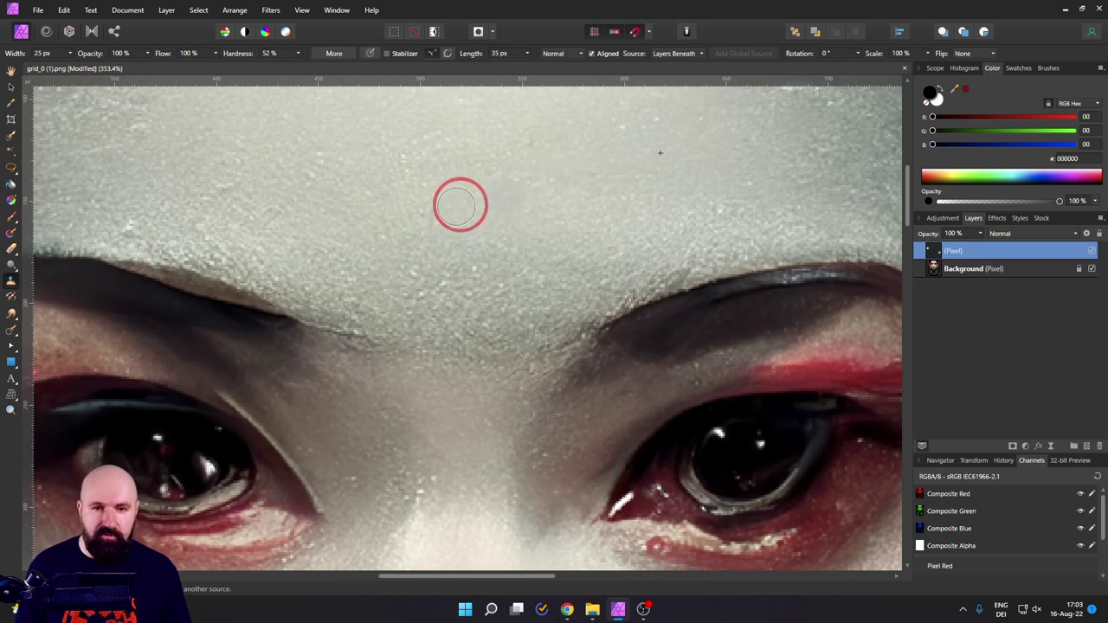
# Sample the edge of the right-hand eyebrow as the clone source and rotate the source to 50°.
pyautogui.keyDown('alt'); pyautogui.click(615, 152); pyautogui.keyUp('alt')
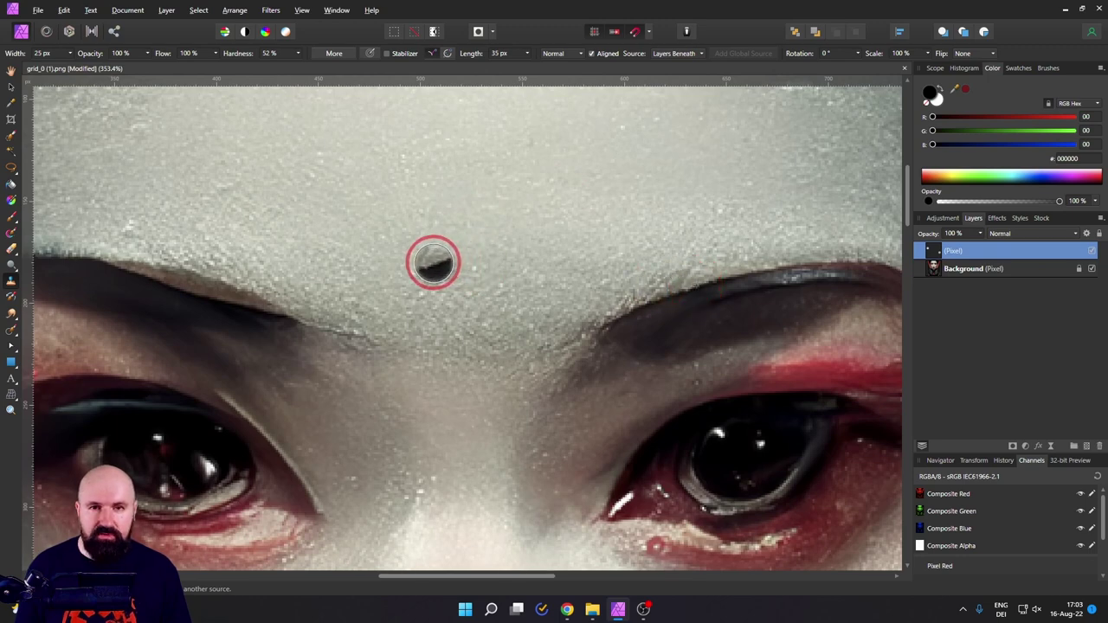
pyautogui.press('.')
pyautogui.press('.')
pyautogui.press('.')
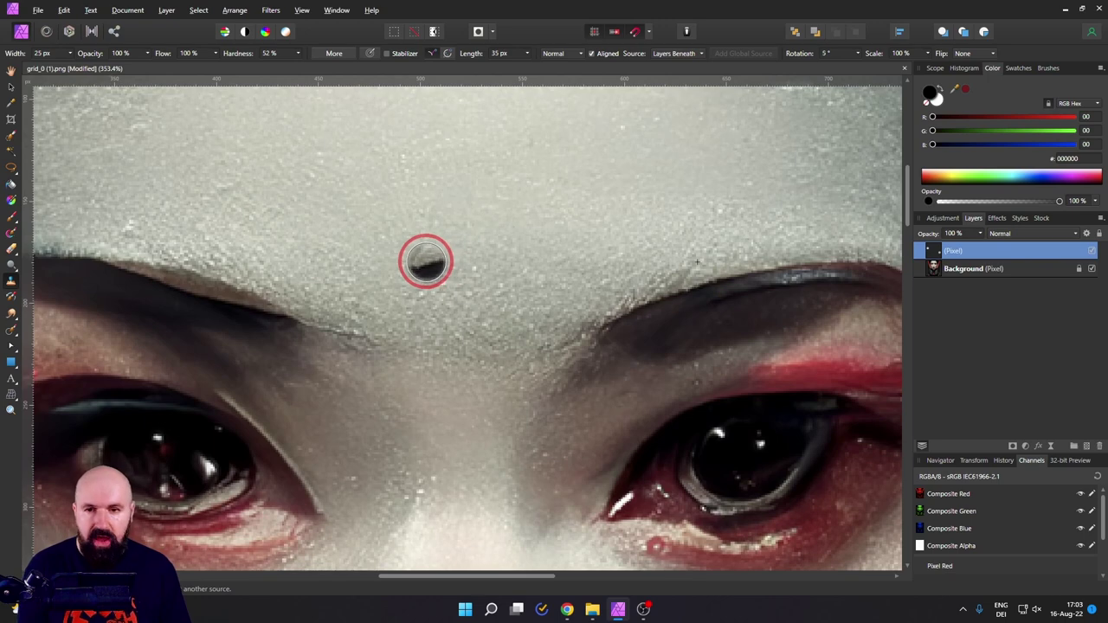
pyautogui.press('.')
pyautogui.press('.')
pyautogui.press('.')
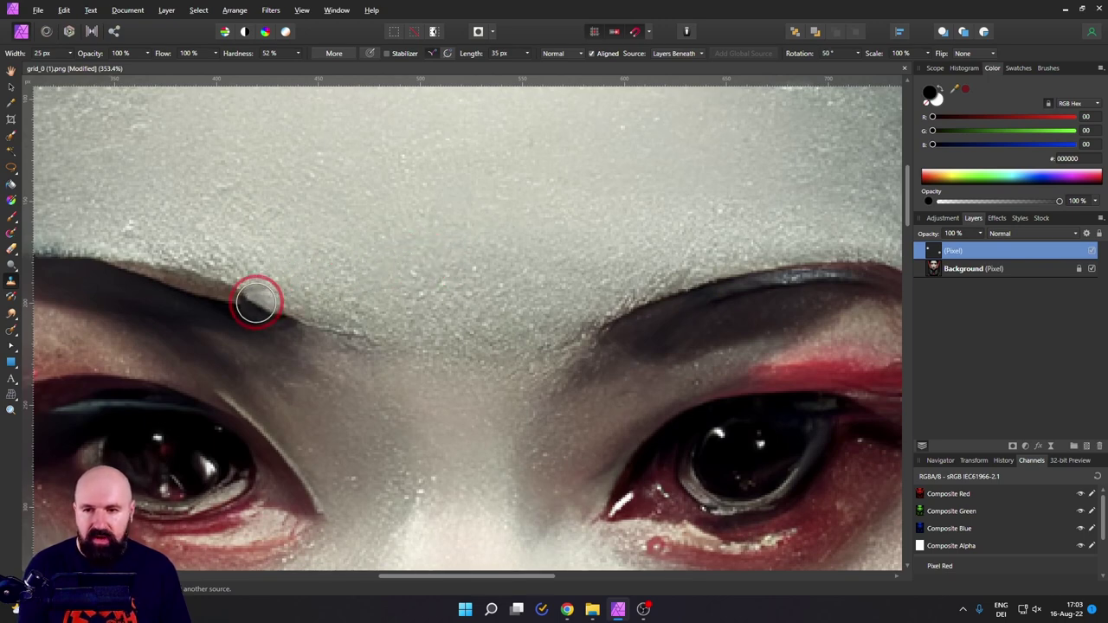
# Turn the clone source rotation back to 30° and try cloning the sampled eyebrow onto the forehead.
pyautogui.press(',')
pyautogui.press(',')
pyautogui.press(',')
pyautogui.press(',')
pyautogui.press(',')
pyautogui.press(',')
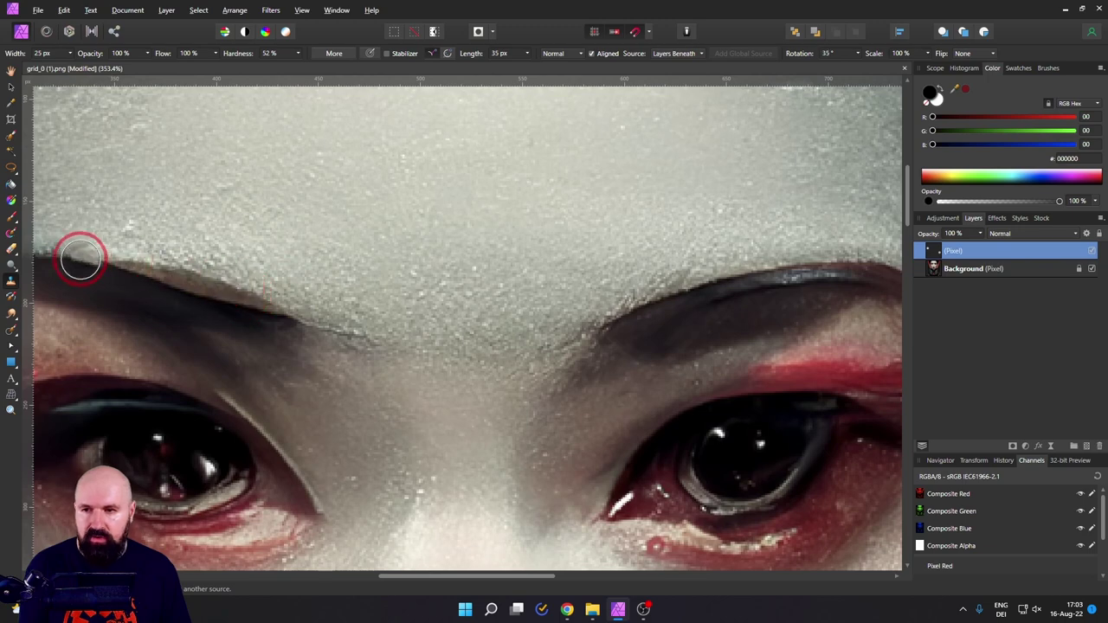
pyautogui.press(',')
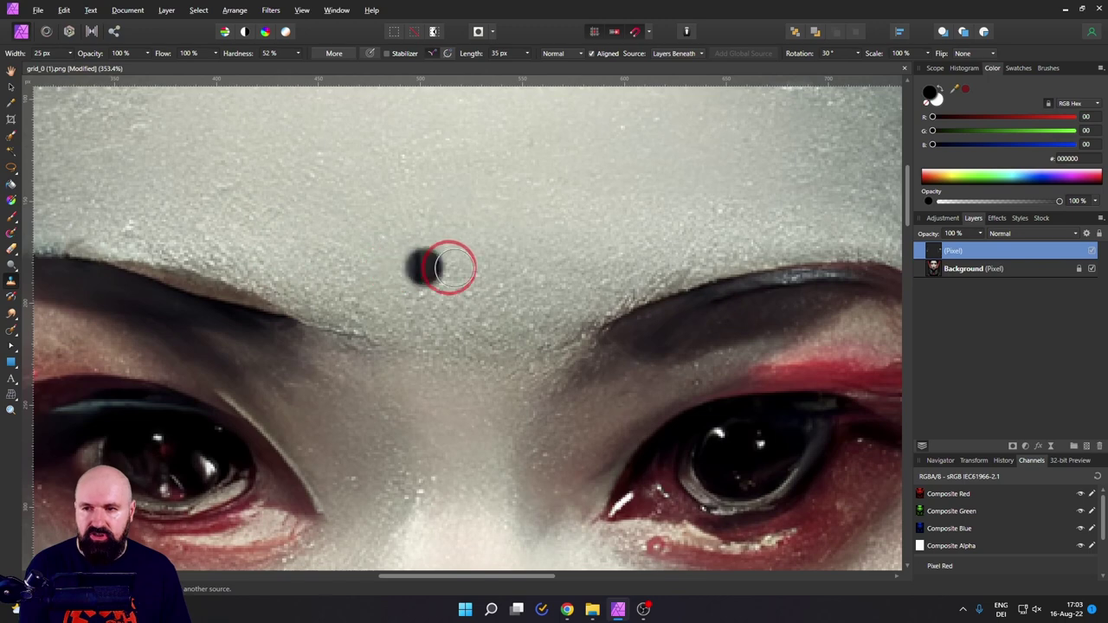
pyautogui.keyDown('alt'); pyautogui.click(553, 179); pyautogui.keyUp('alt')
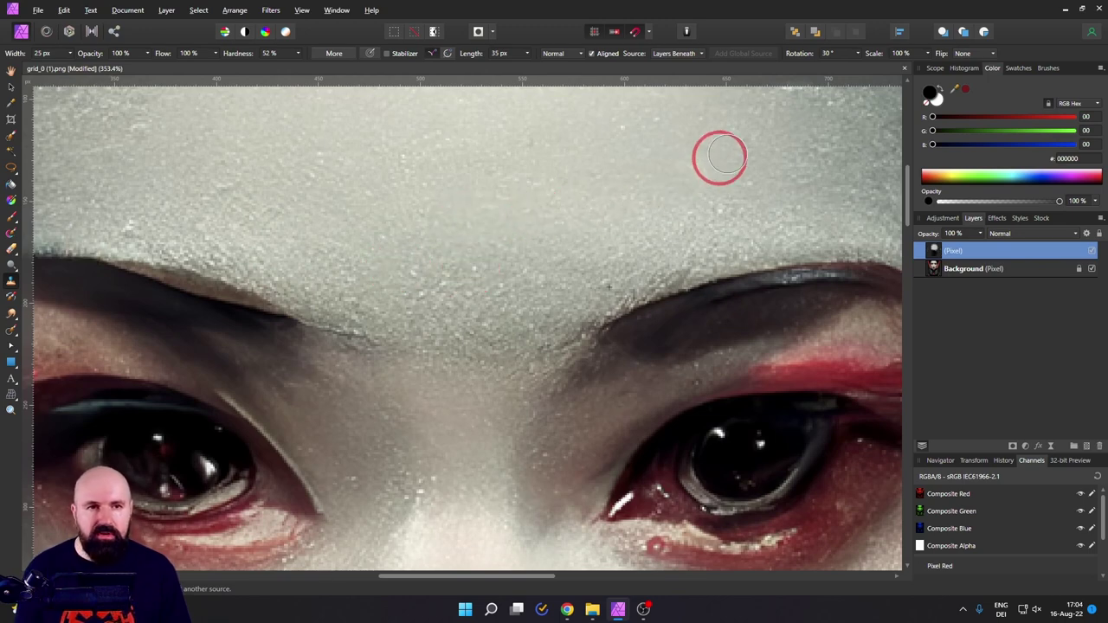
# Reset the clone source rotation to 0°, resample the right-hand eyebrow's edge and turn off Aligned.
pyautogui.click(857, 53)
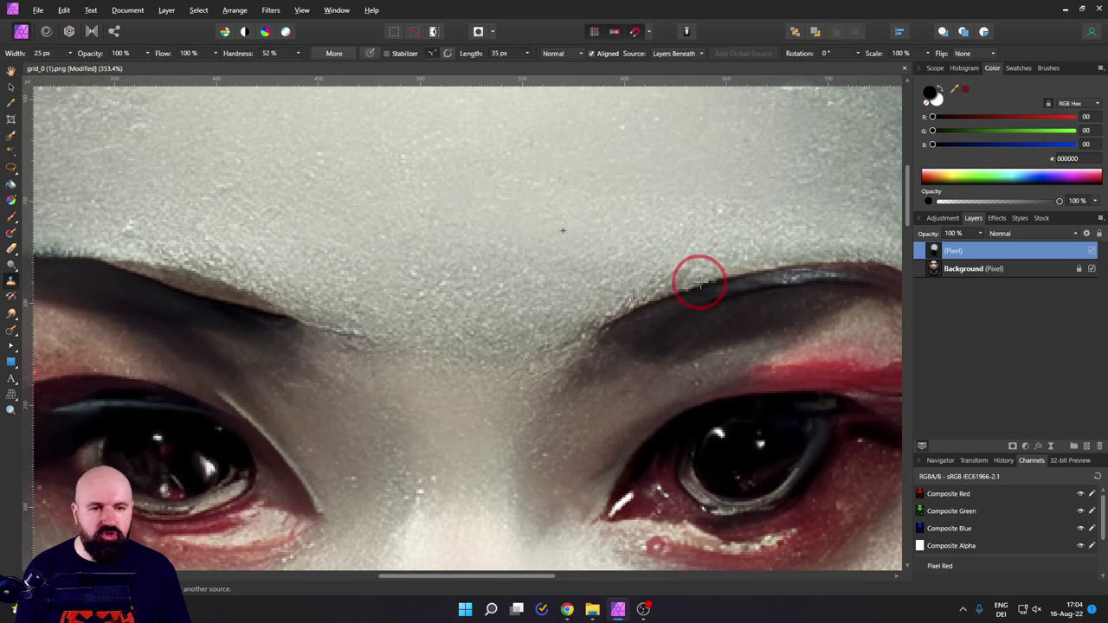
pyautogui.moveTo(700, 285); pyautogui.dragTo(627, 283)
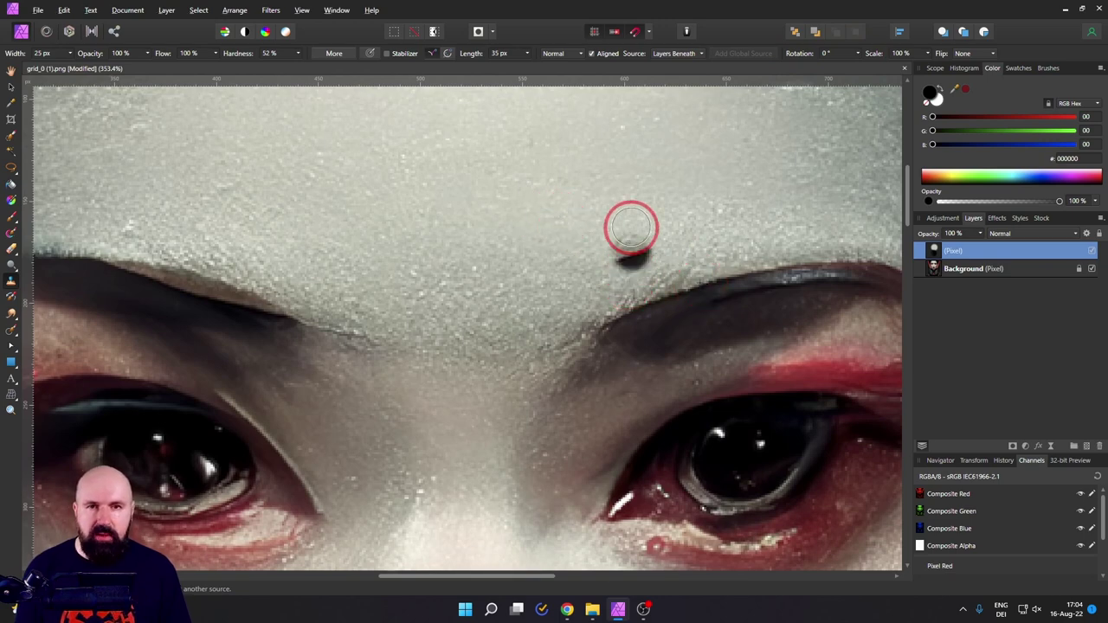
pyautogui.click(591, 54)
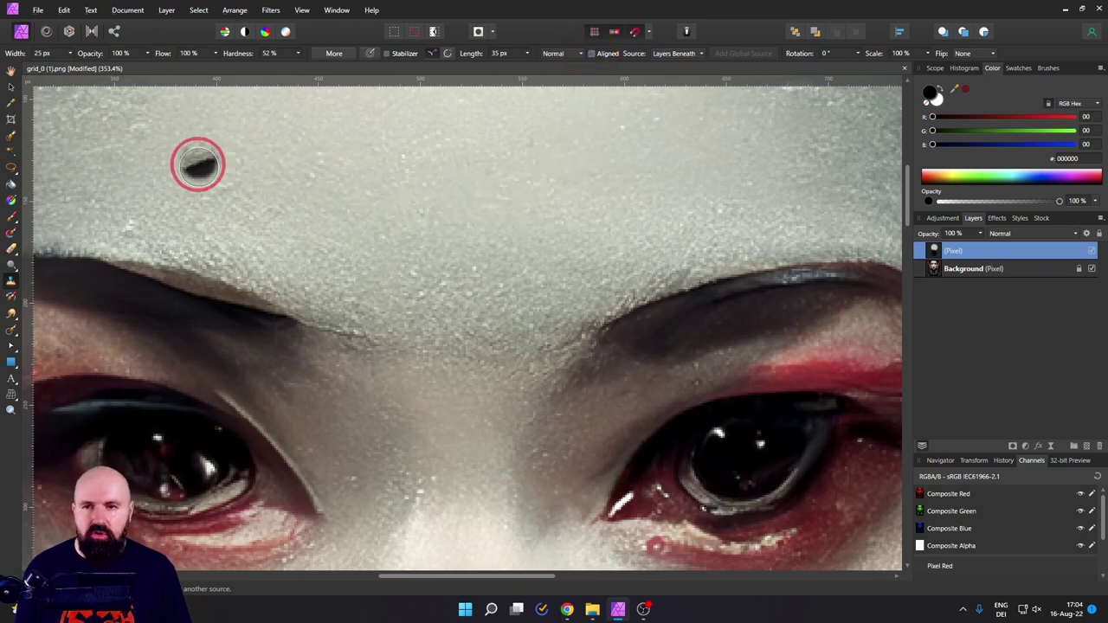
# Clone the sampled eyebrow edge across the forehead in repeated separate strokes, and delete that pixel layer.
pyautogui.moveTo(442, 148); pyautogui.dragTo(374, 164)
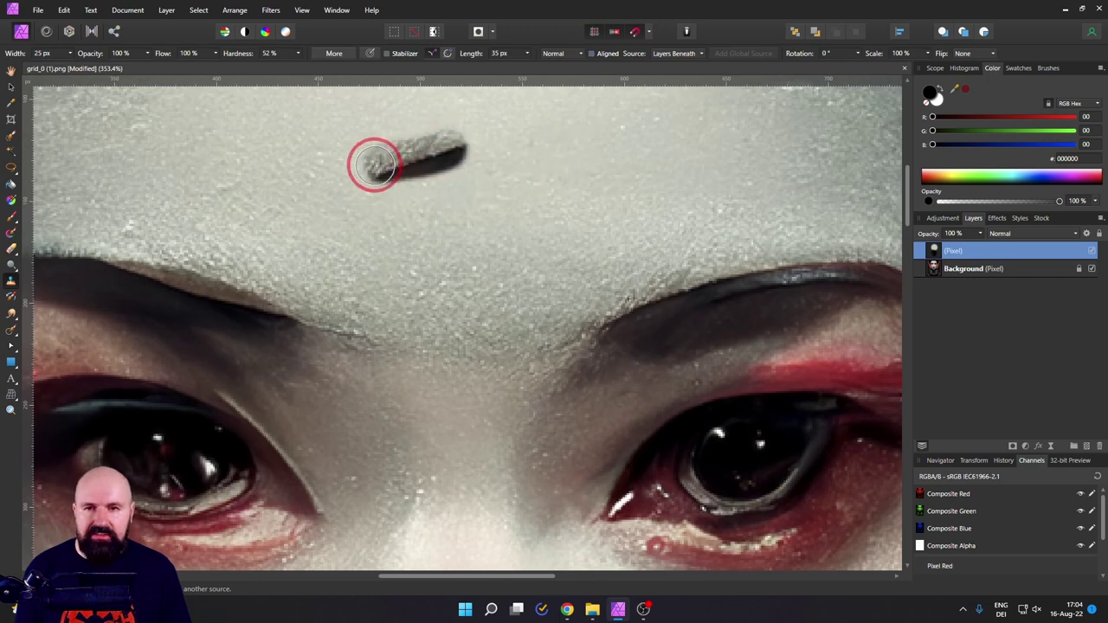
pyautogui.moveTo(341, 130); pyautogui.dragTo(247, 154)
pyautogui.moveTo(346, 177); pyautogui.dragTo(242, 205)
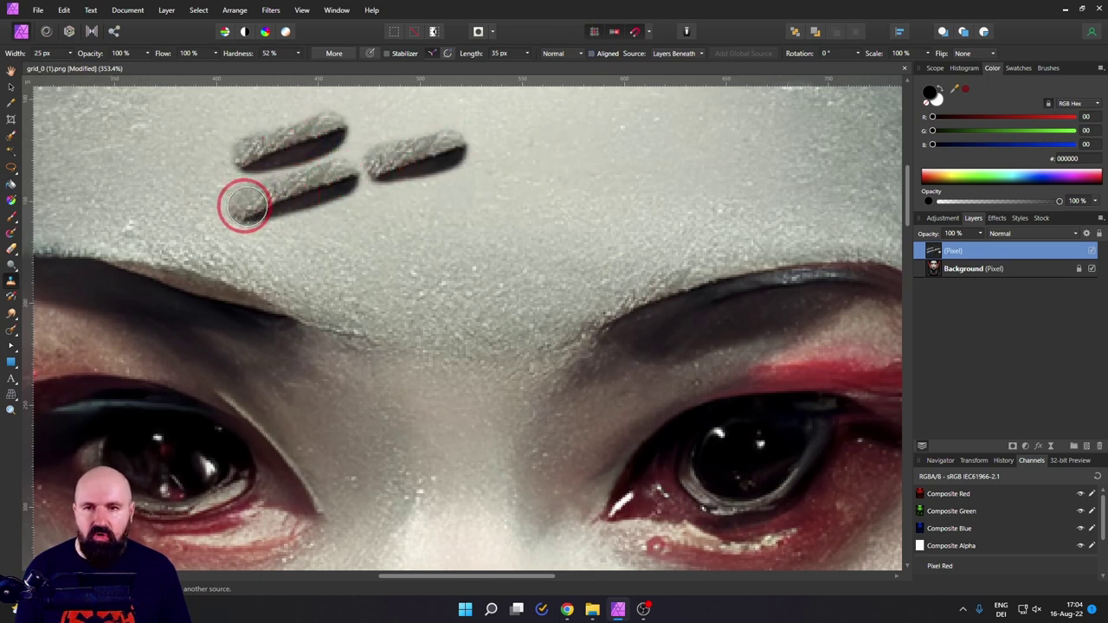
pyautogui.moveTo(424, 199); pyautogui.dragTo(319, 227)
pyautogui.moveTo(525, 172)
pyautogui.mouseDown()
pyautogui.moveTo(468, 210)
pyautogui.moveTo(464, 232)
pyautogui.moveTo(377, 277)
pyautogui.mouseUp()
pyautogui.moveTo(602, 154); pyautogui.dragTo(545, 165)
pyautogui.moveTo(564, 108); pyautogui.dragTo(450, 153)
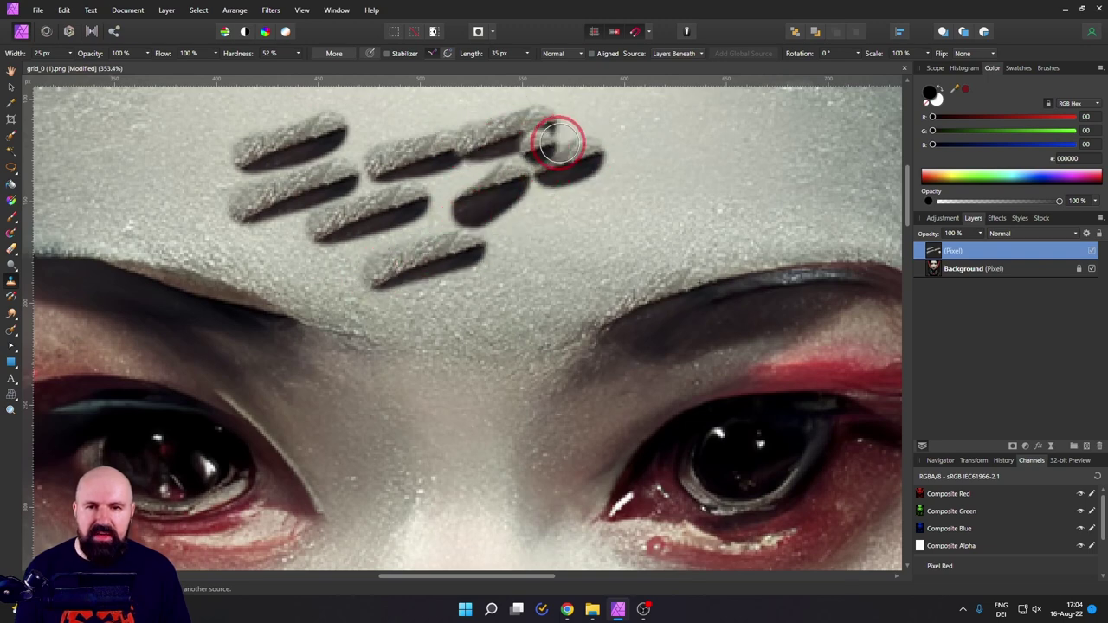
pyautogui.moveTo(606, 102); pyautogui.dragTo(421, 154)
pyautogui.moveTo(514, 118); pyautogui.dragTo(296, 180)
pyautogui.moveTo(404, 163); pyautogui.dragTo(243, 211)
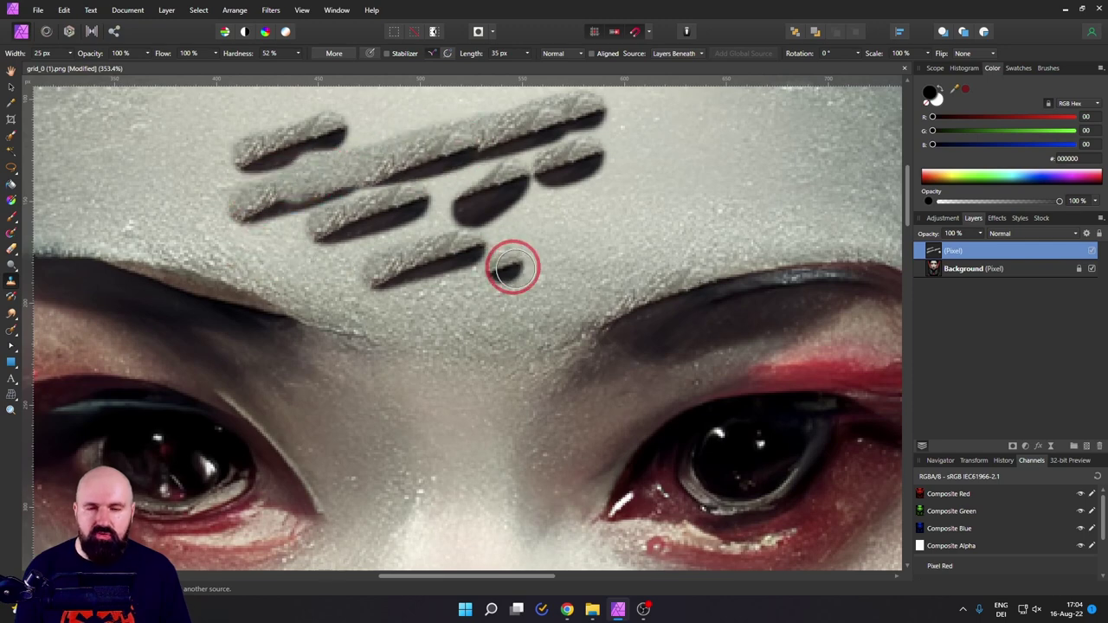
pyautogui.press('Delete')
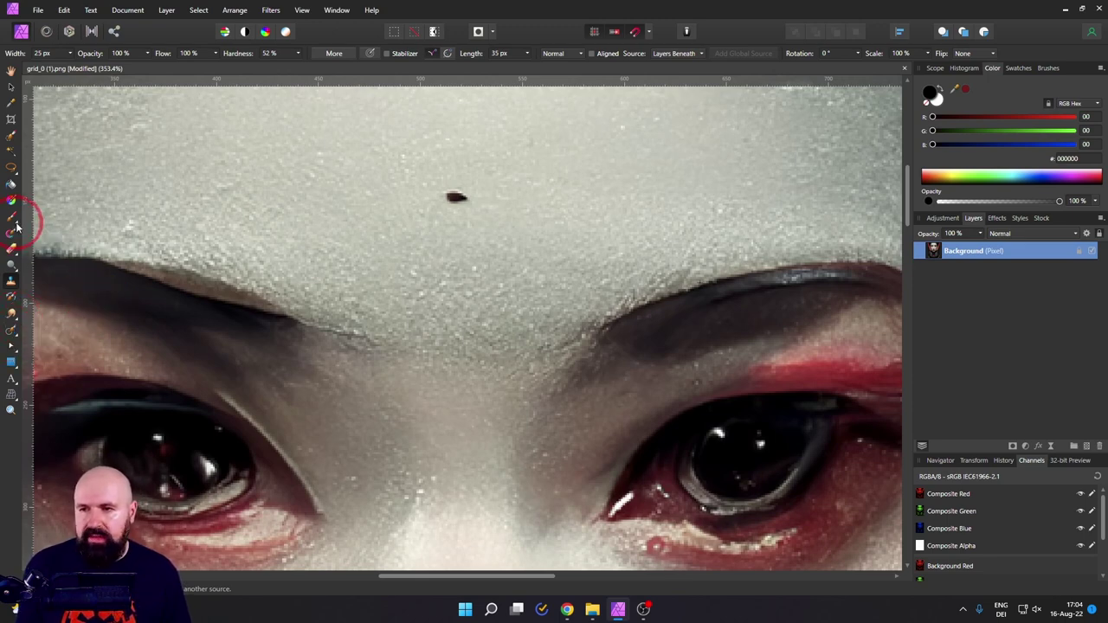
# Choose the Patch Tool, add an empty pixel layer above the Background and set the source to Current Layer & Below.
pyautogui.click(18, 336)
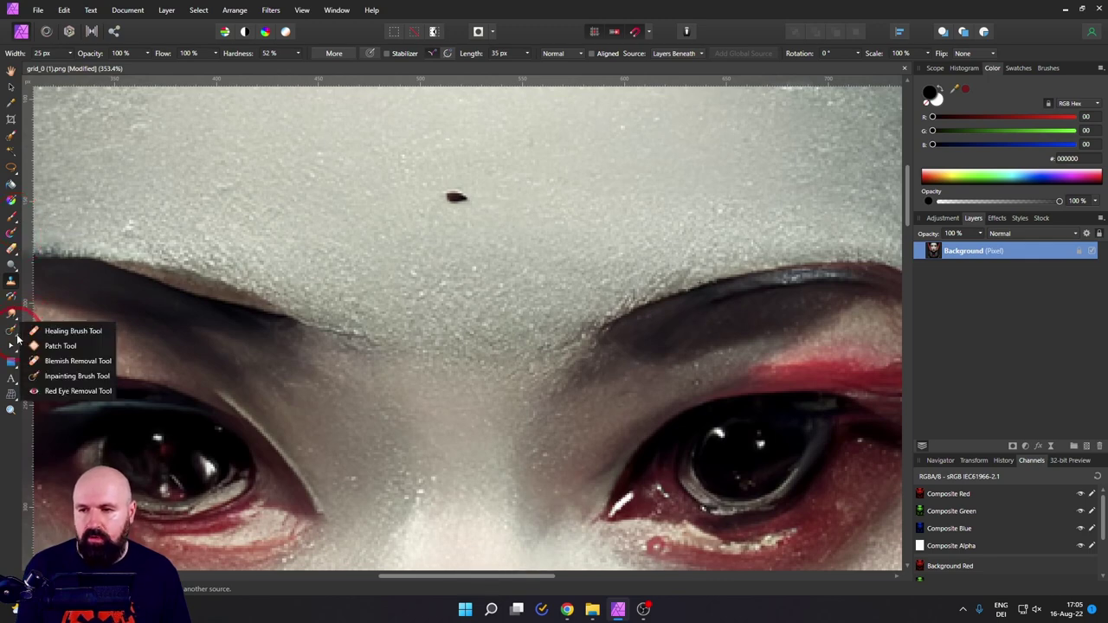
pyautogui.click(49, 345)
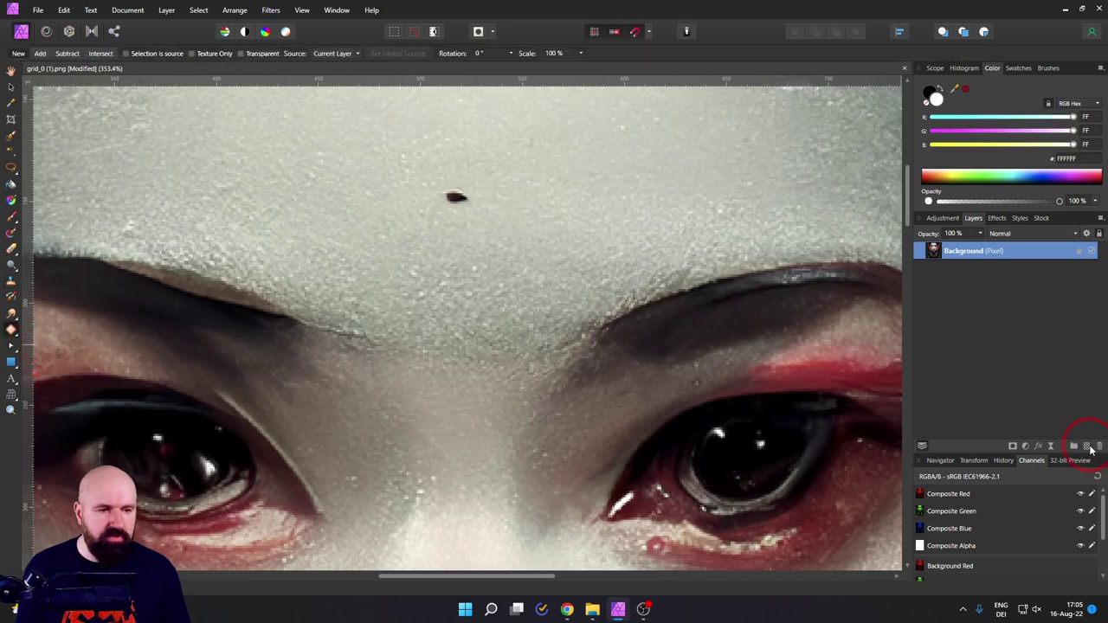
pyautogui.click(1087, 447)
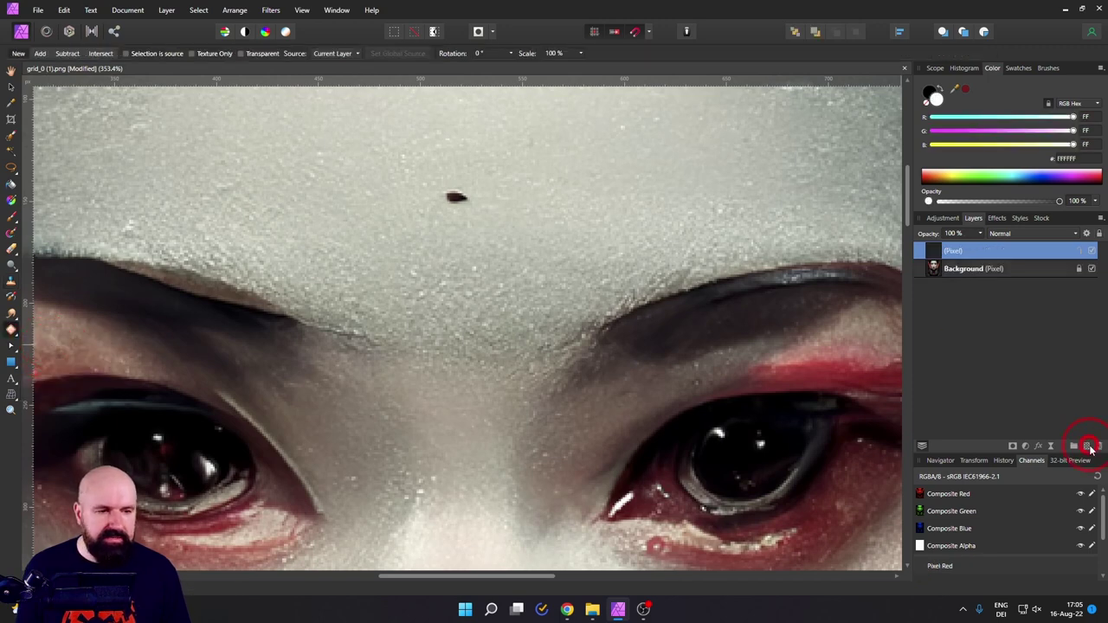
pyautogui.click(334, 54)
pyautogui.click(339, 80)
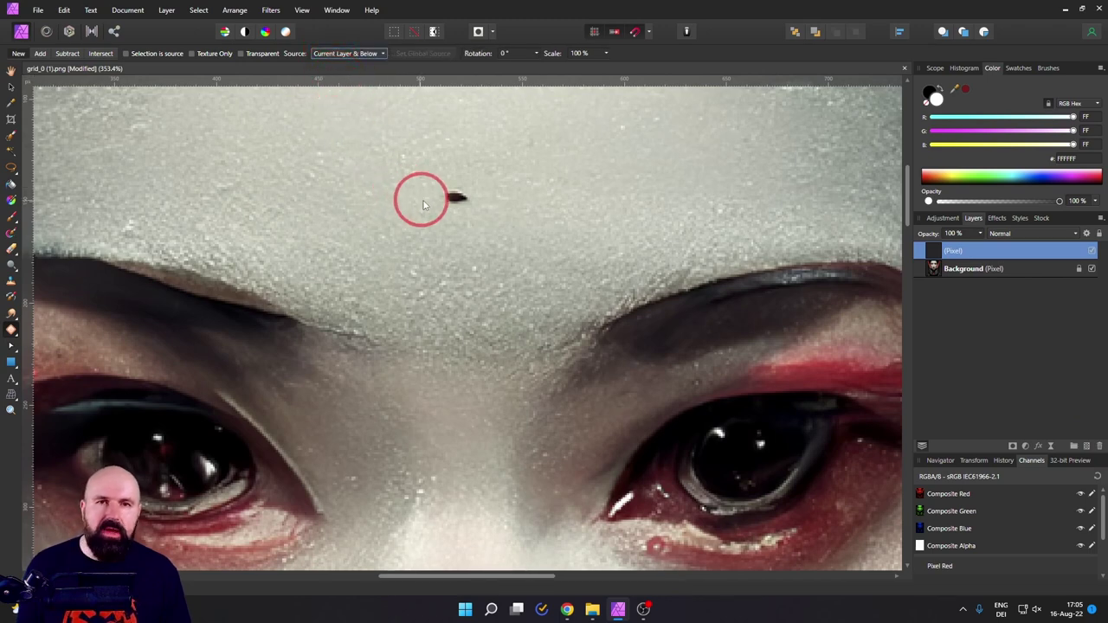
# Outline the dark forehead spot, patch it with clean skin from the forehead, and remove the patch layer.
pyautogui.keyDown('alt'); pyautogui.click(459, 183); pyautogui.keyUp('alt')
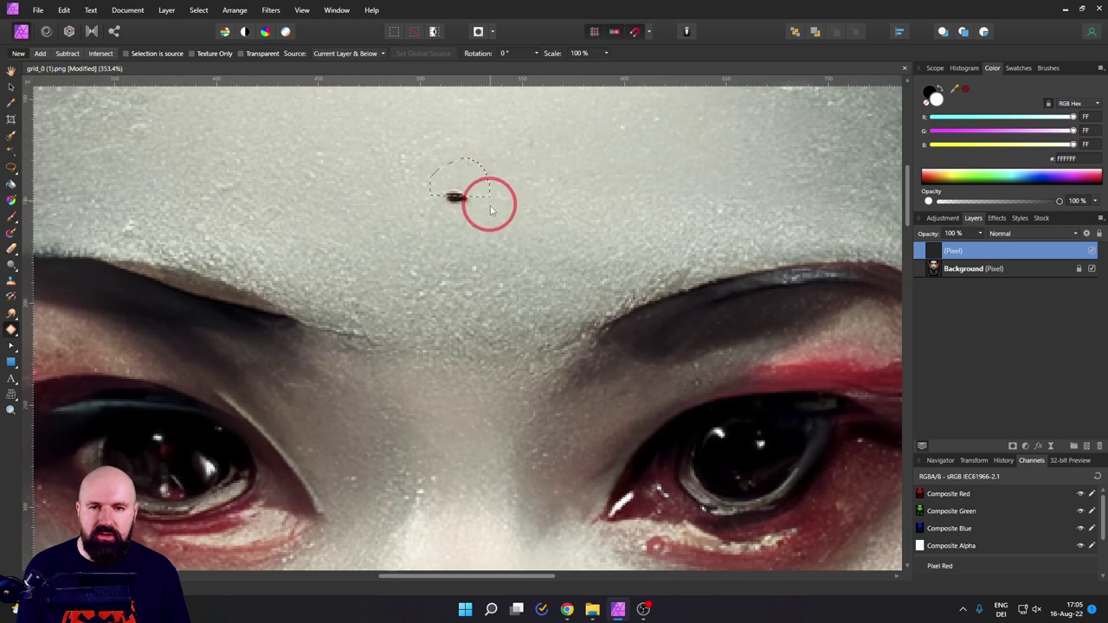
pyautogui.click(423, 203)
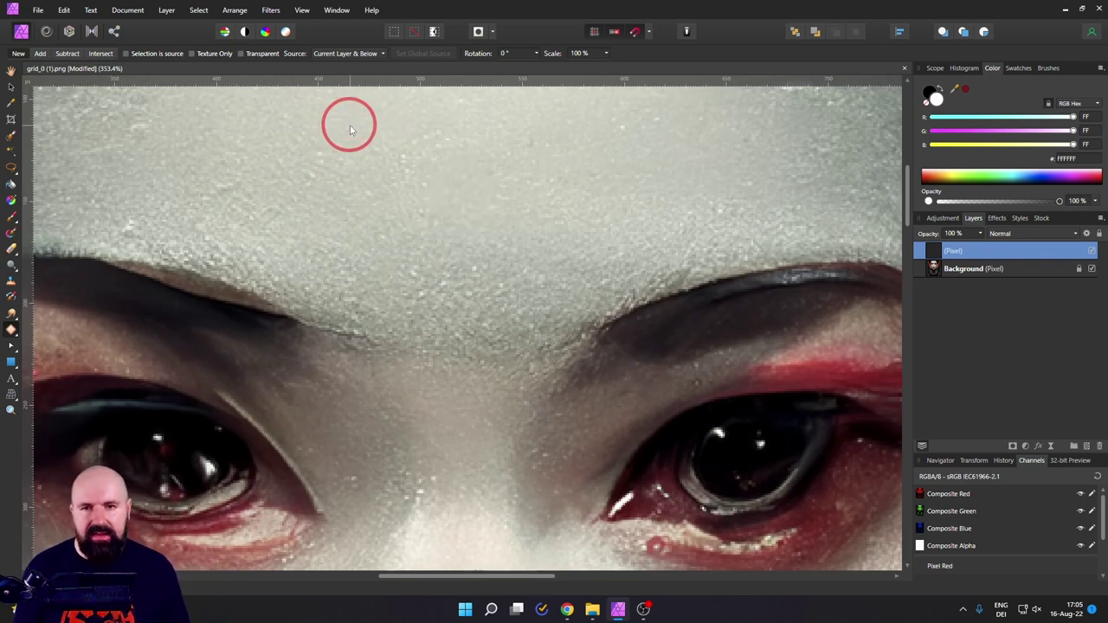
pyautogui.moveTo(350, 130)
pyautogui.mouseDown()
pyautogui.moveTo(286, 206)
pyautogui.moveTo(294, 282)
pyautogui.moveTo(314, 232)
pyautogui.moveTo(522, 219)
pyautogui.moveTo(468, 142)
pyautogui.moveTo(487, 138)
pyautogui.moveTo(453, 235)
pyautogui.mouseUp()
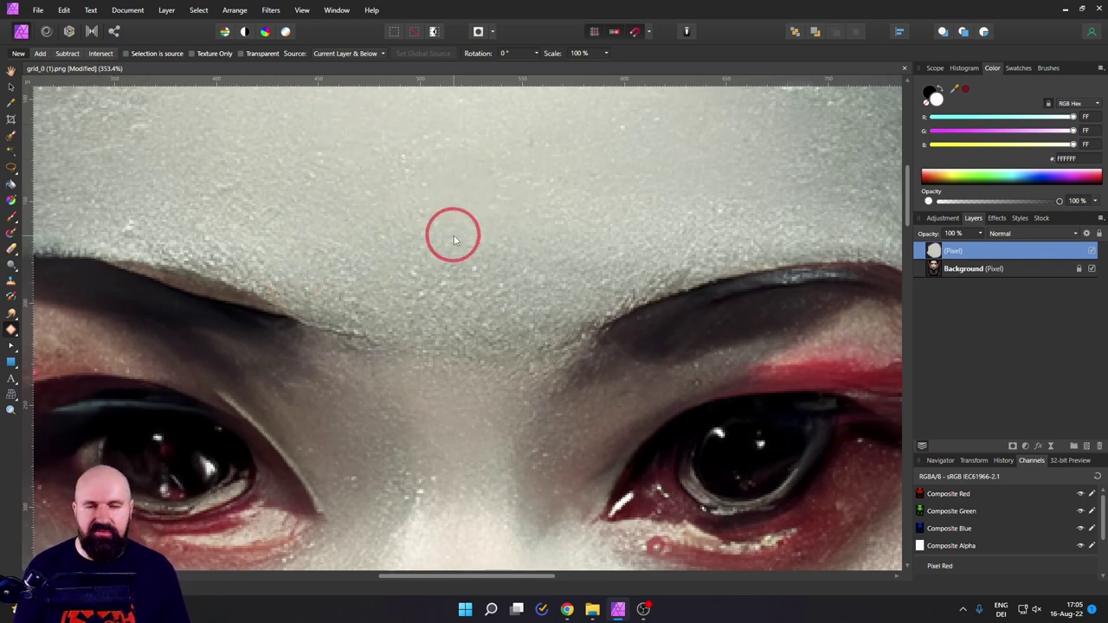
pyautogui.hotkey('ctrl', 'e')
pyautogui.hotkey('ctrl', '0')
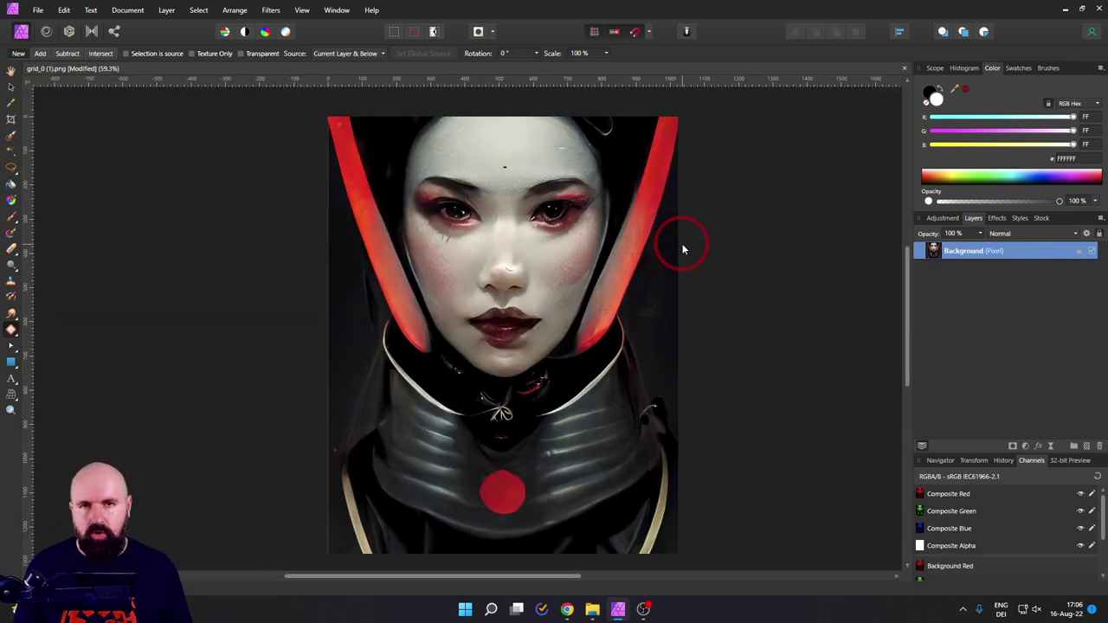
# Start a mesh warp on the Background layer and add four mesh nodes around the right-hand eye and eyebrow.
pyautogui.click(17, 400)
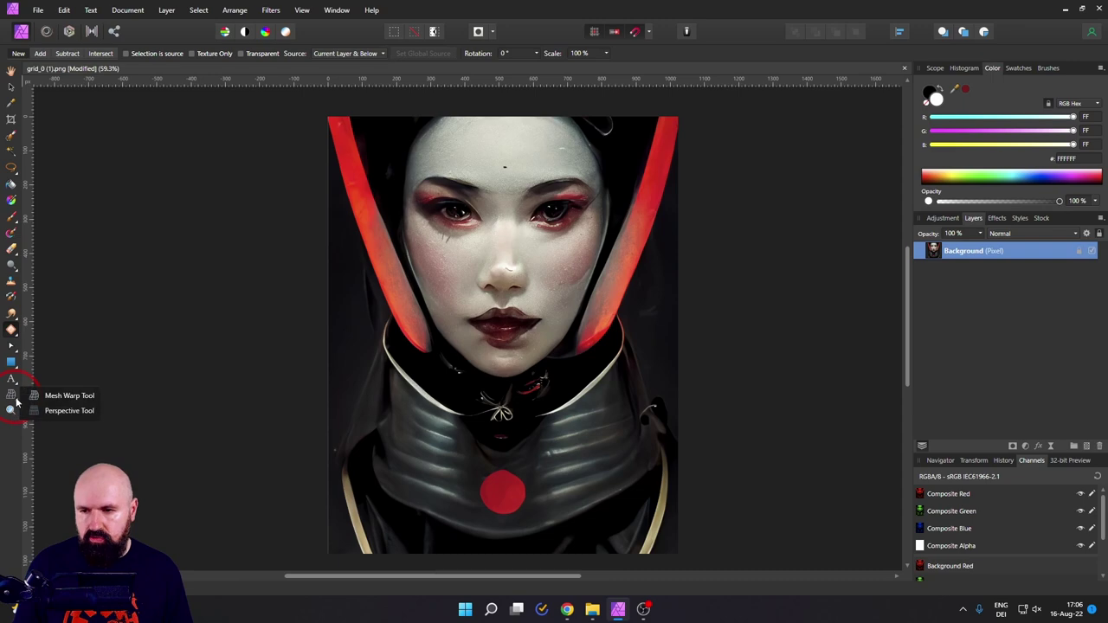
pyautogui.click(61, 396)
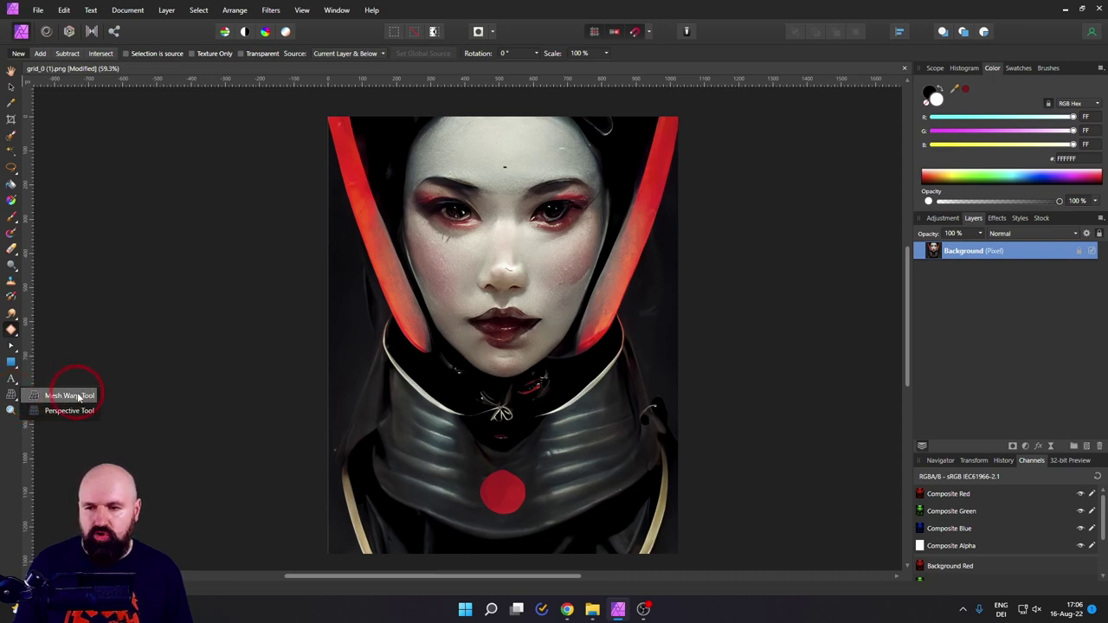
pyautogui.click(67, 412)
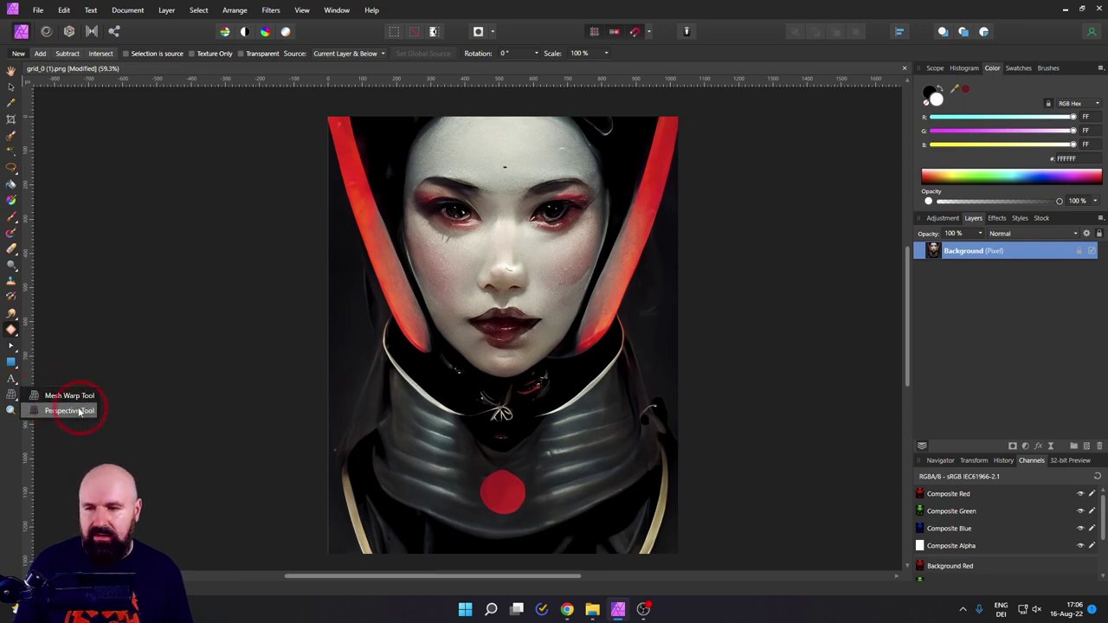
pyautogui.click(33, 397)
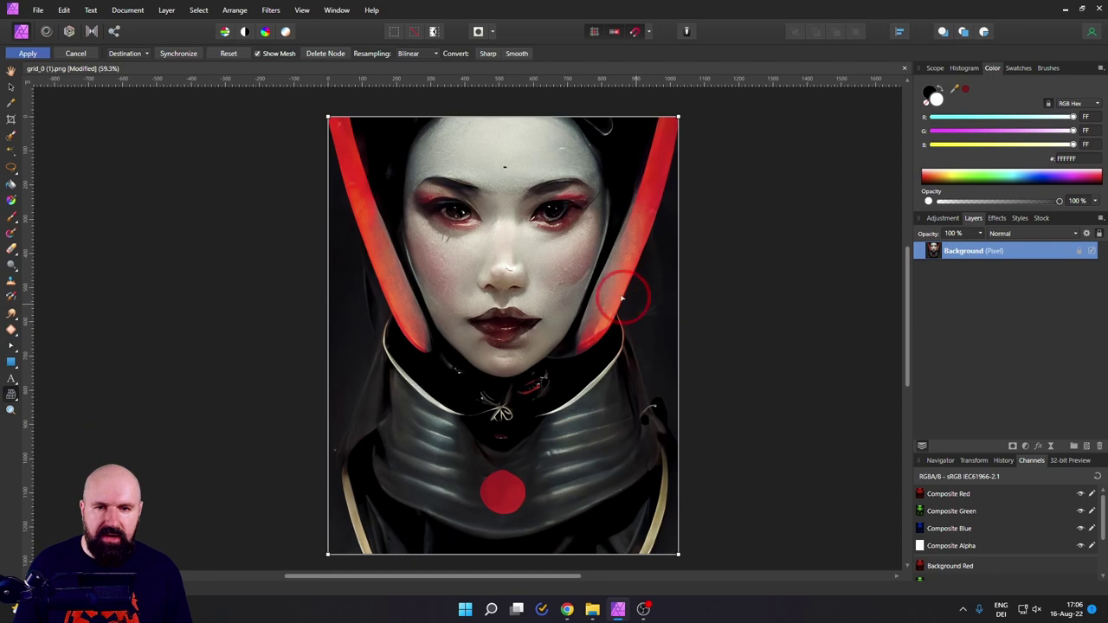
pyautogui.scroll(5, 547, 234)
pyautogui.scroll(3, 554, 311)
pyautogui.hscroll(-3, 554, 311)
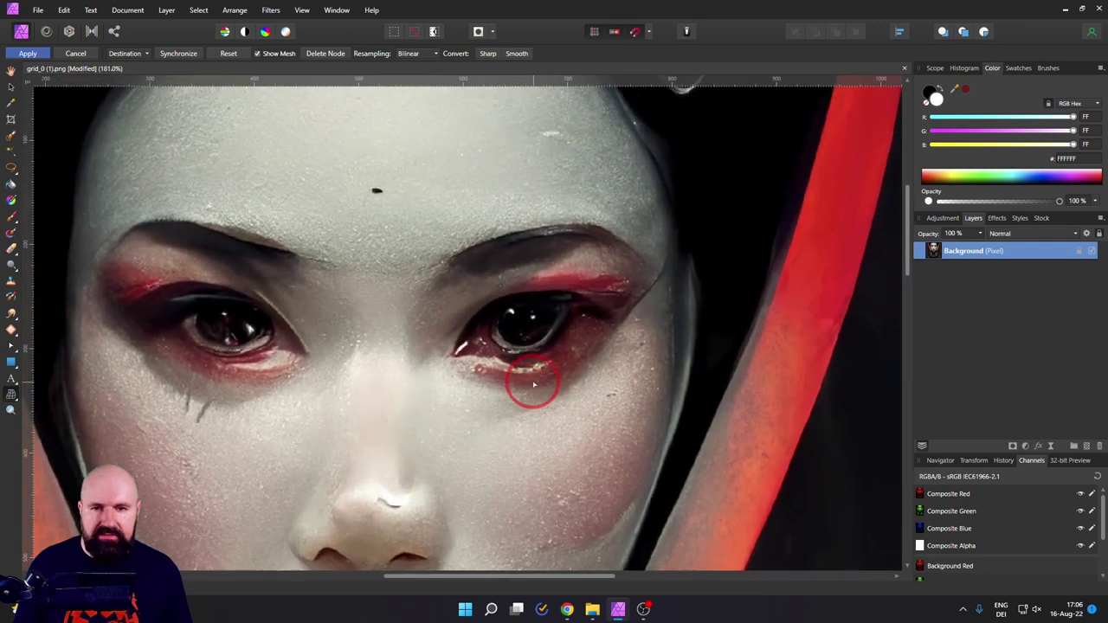
pyautogui.doubleClick(407, 401)
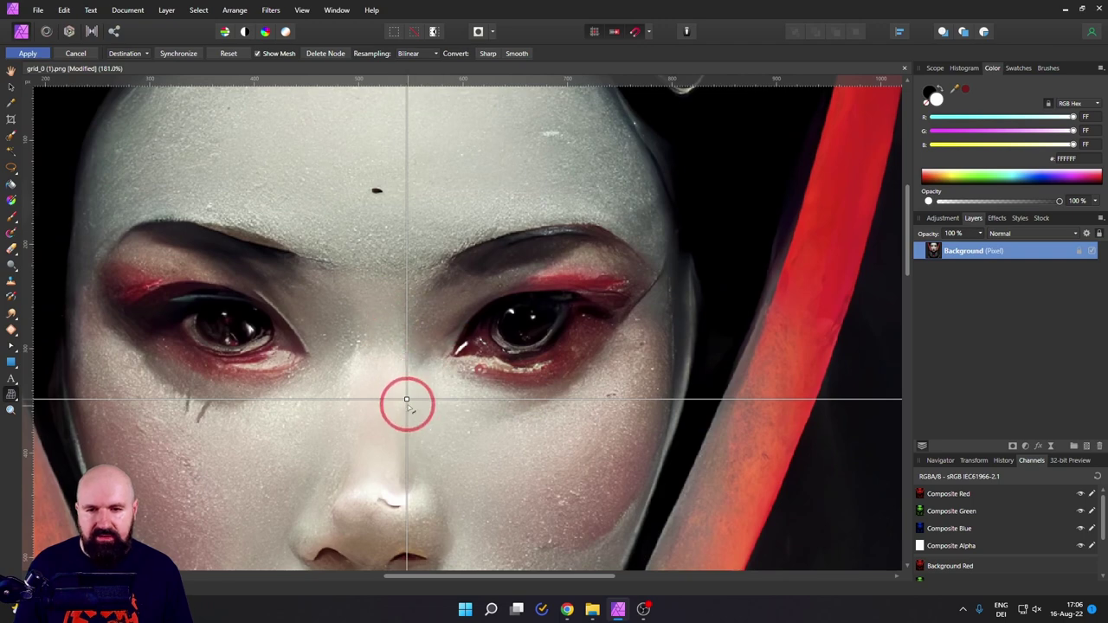
pyautogui.doubleClick(674, 200)
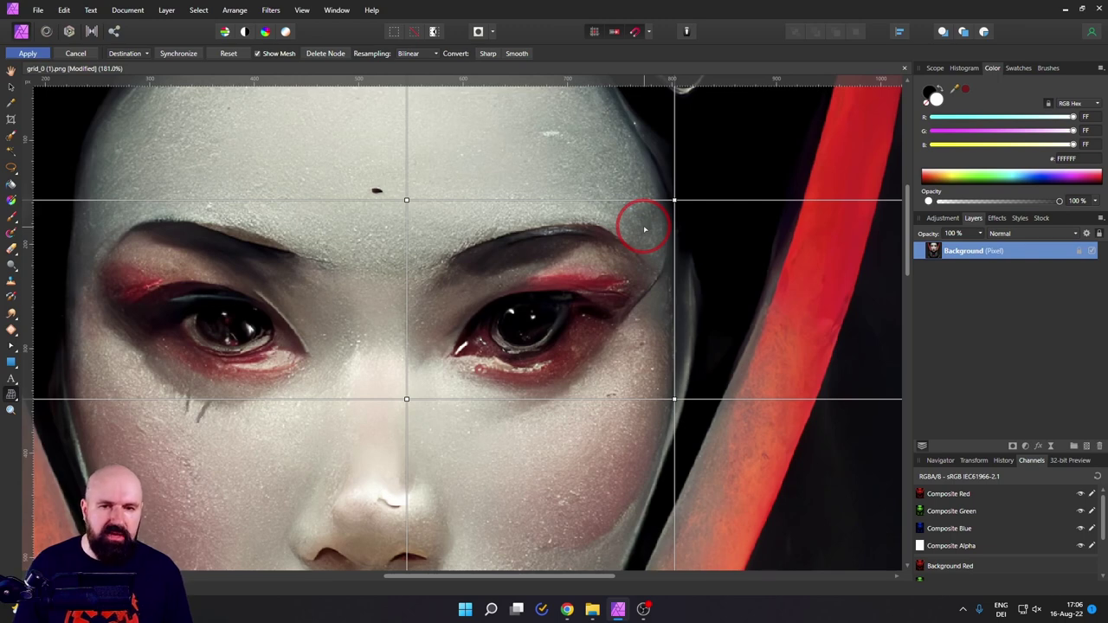
pyautogui.doubleClick(450, 245)
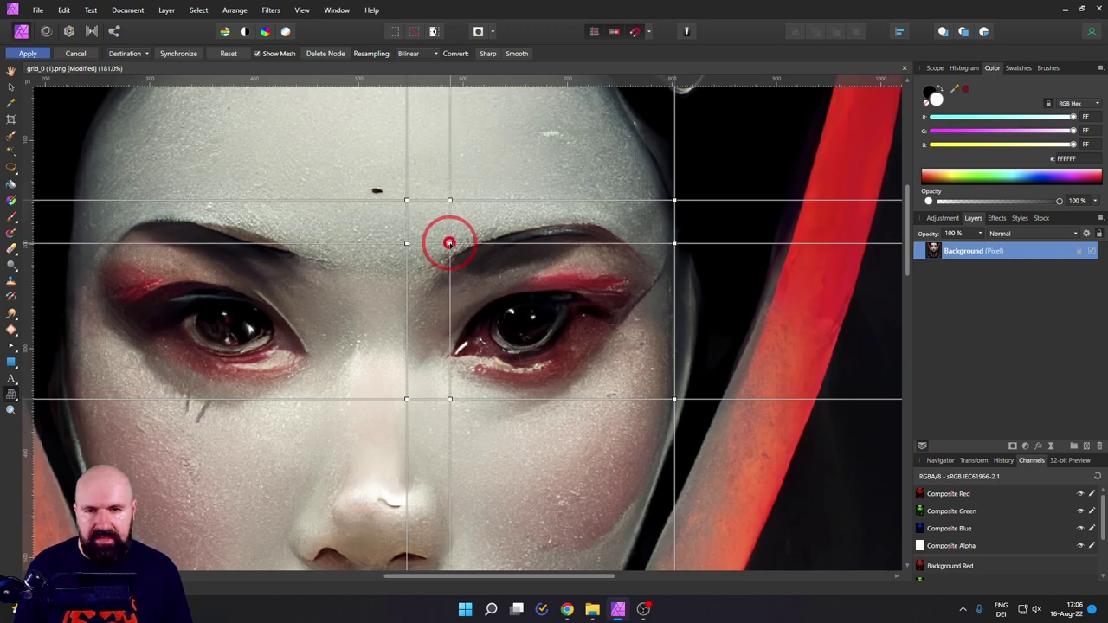
pyautogui.doubleClick(624, 370)
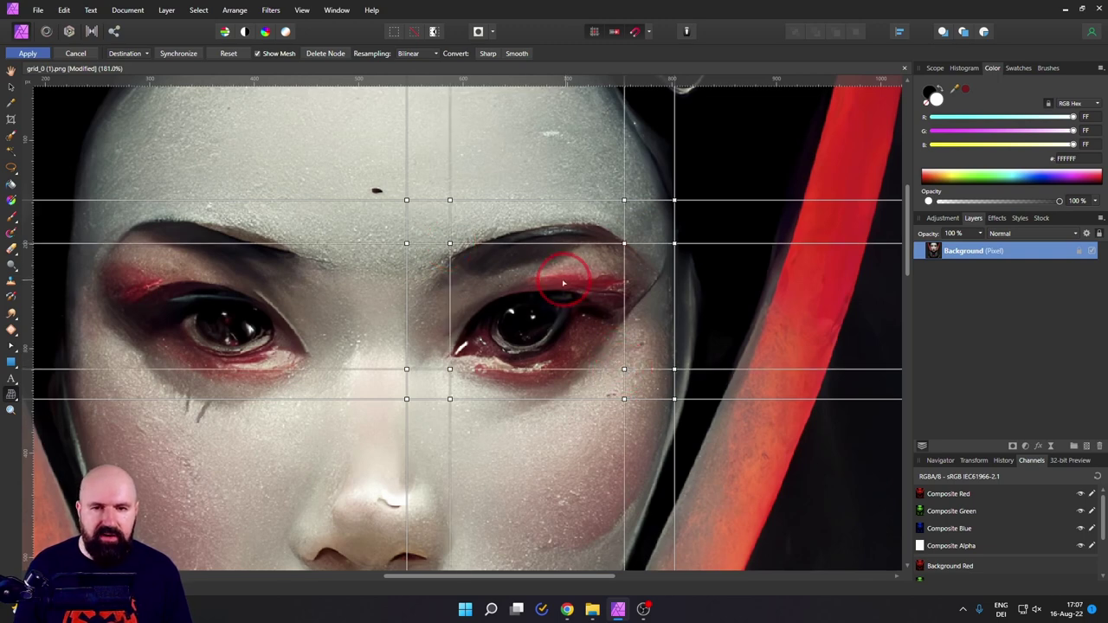
# Move the mesh nodes at the inner and outer ends of the right-hand eye and eyebrow to reshape and slant them.
pyautogui.moveTo(450, 244); pyautogui.dragTo(463, 270)
pyautogui.moveTo(449, 370); pyautogui.dragTo(457, 351)
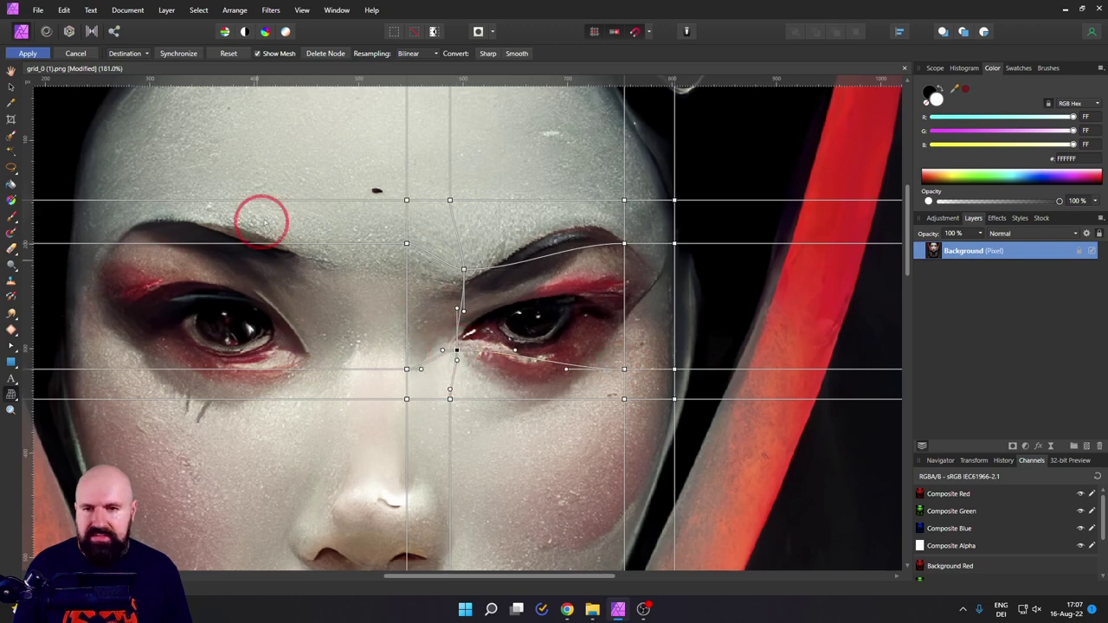
pyautogui.moveTo(675, 370); pyautogui.dragTo(616, 360)
pyautogui.moveTo(623, 244); pyautogui.dragTo(618, 235)
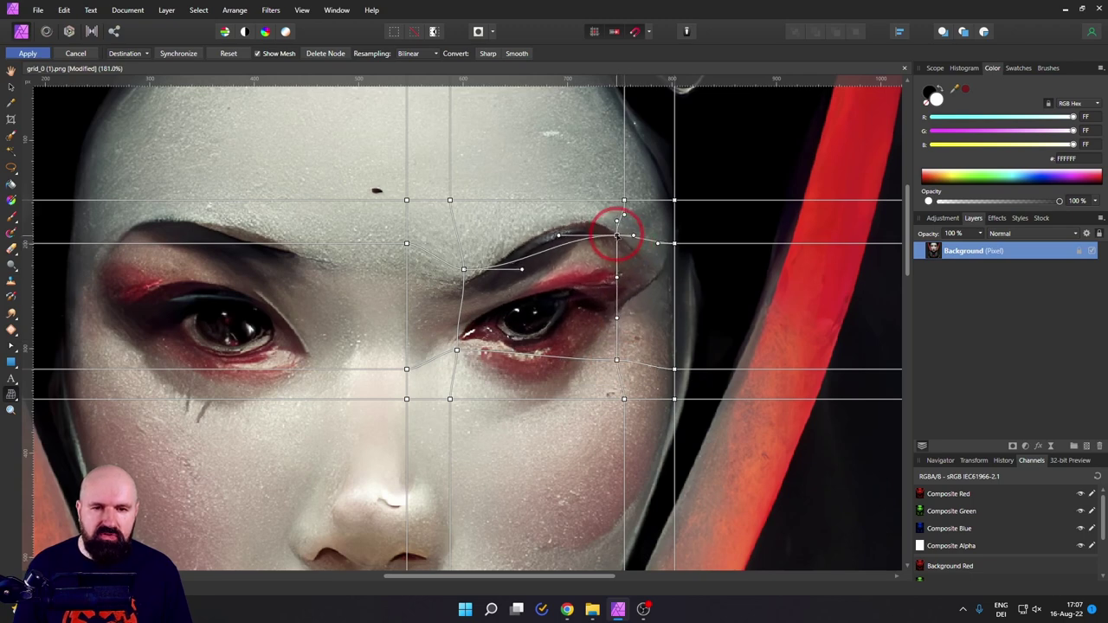
pyautogui.click(464, 269)
pyautogui.moveTo(464, 269); pyautogui.dragTo(458, 265)
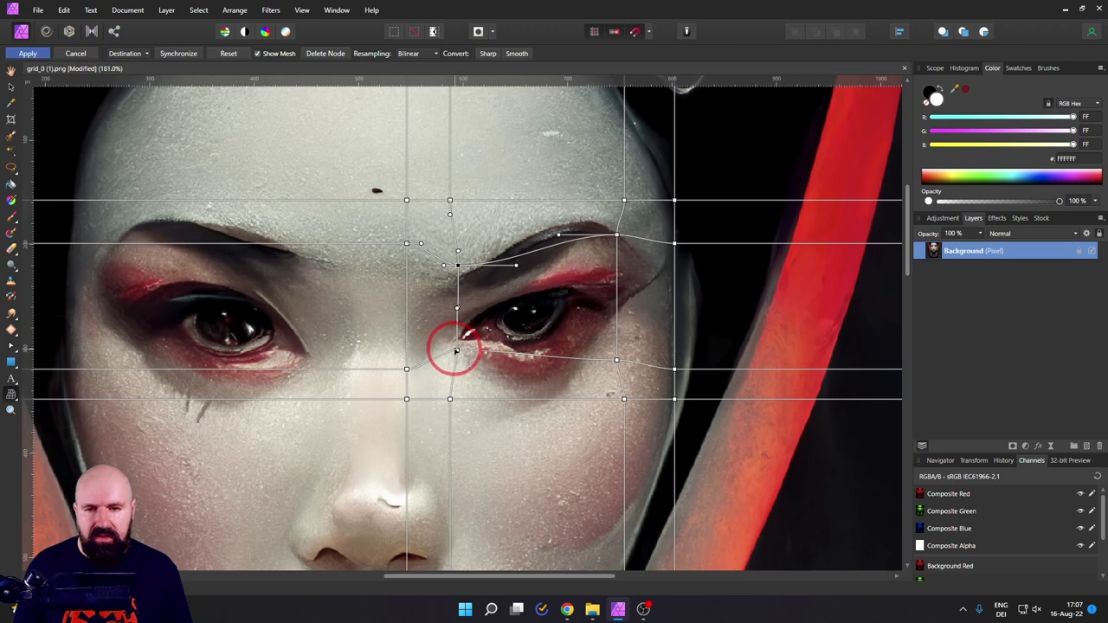
pyautogui.click(457, 350)
pyautogui.moveTo(459, 331); pyautogui.dragTo(453, 363)
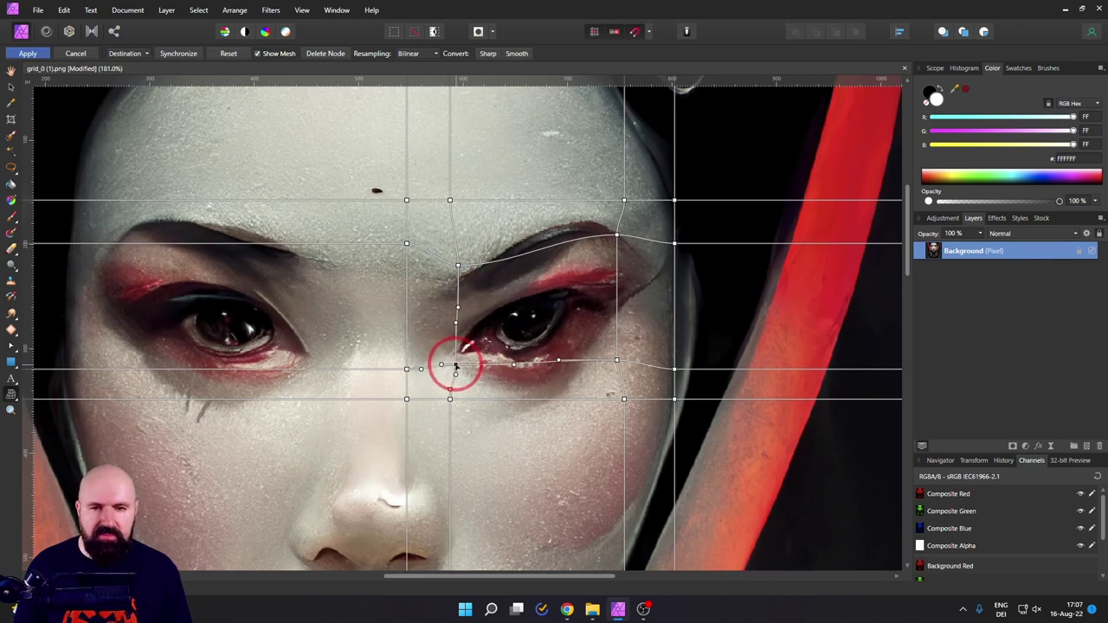
# Apply the mesh warp to the Background layer, and undo it.
pyautogui.click(38, 69)
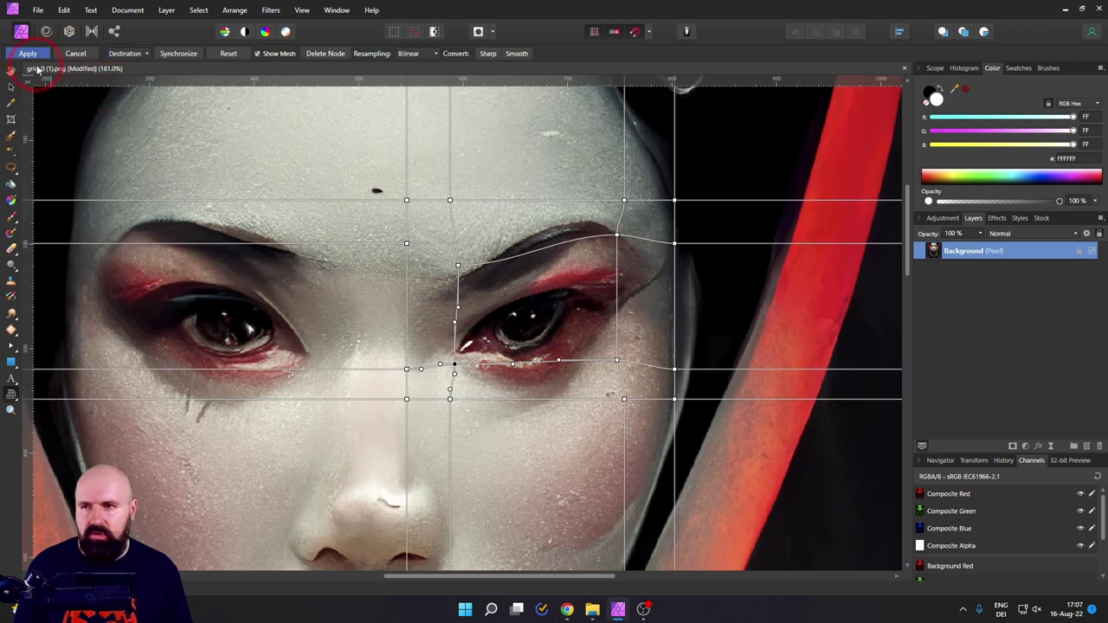
pyautogui.click(29, 54)
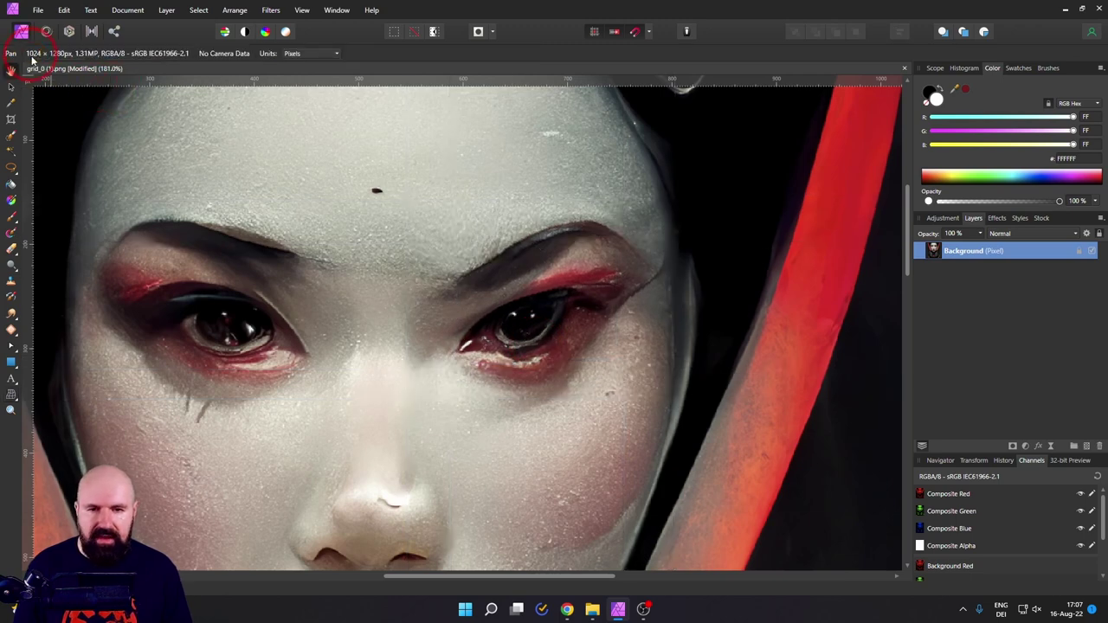
pyautogui.click(24, 368)
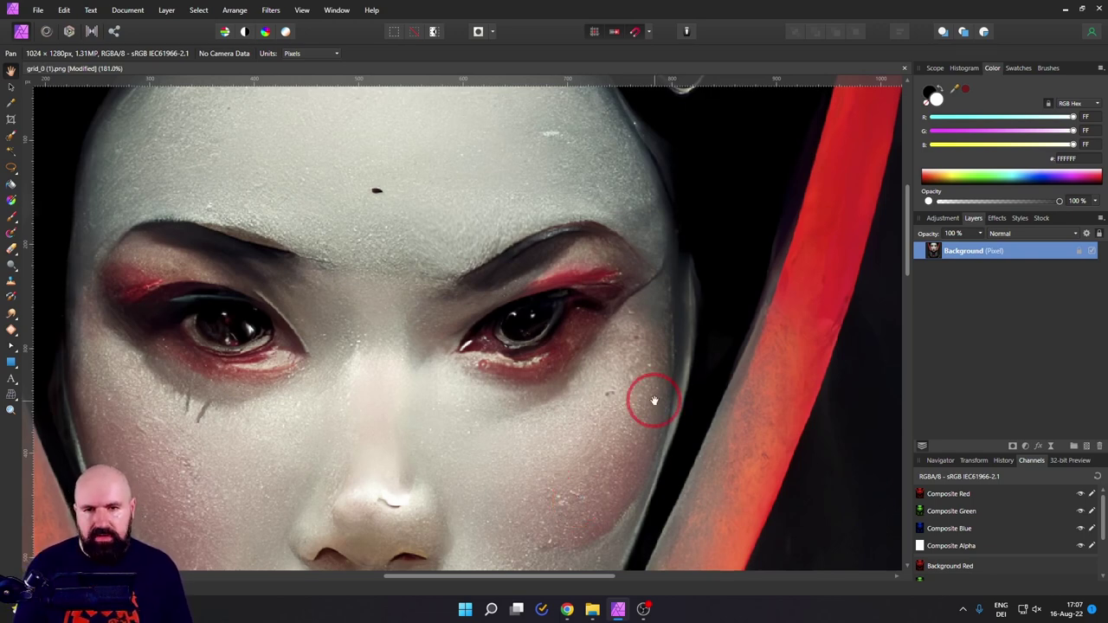
pyautogui.hotkey('ctrl', 'z')
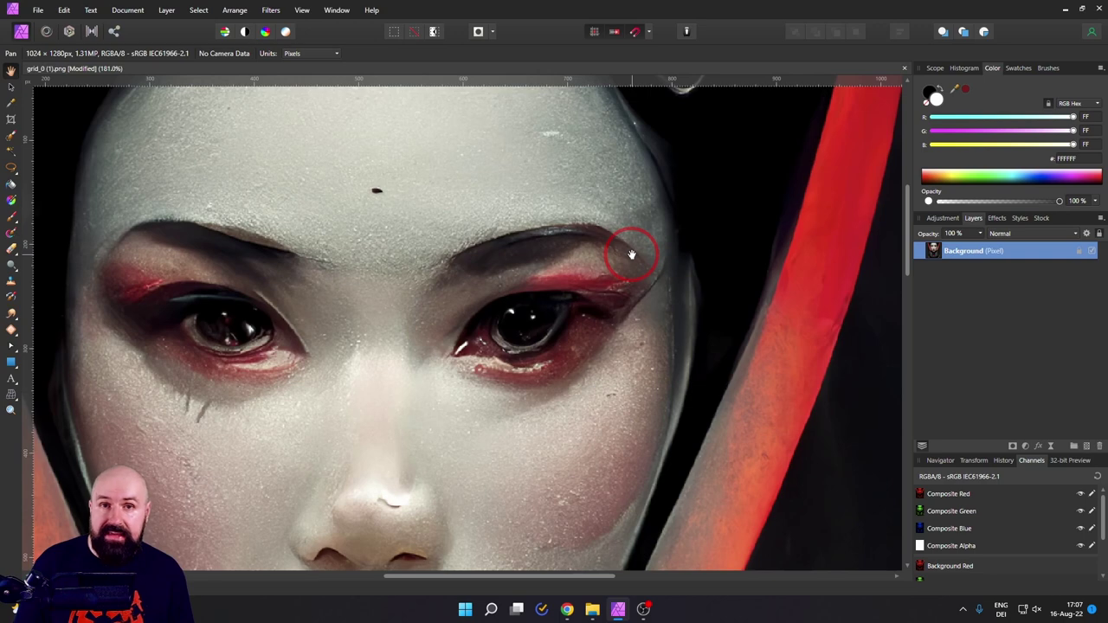
# Outline the right-hand eye and eyebrow with a freehand selection, duplicate that area onto its own layer, and deselect.
pyautogui.click(11, 167)
pyautogui.moveTo(439, 250)
pyautogui.mouseDown()
pyautogui.moveTo(511, 218)
pyautogui.moveTo(591, 208)
pyautogui.moveTo(640, 226)
pyautogui.moveTo(678, 299)
pyautogui.moveTo(633, 375)
pyautogui.moveTo(526, 431)
pyautogui.moveTo(418, 406)
pyautogui.moveTo(398, 305)
pyautogui.moveTo(460, 250)
pyautogui.mouseUp()
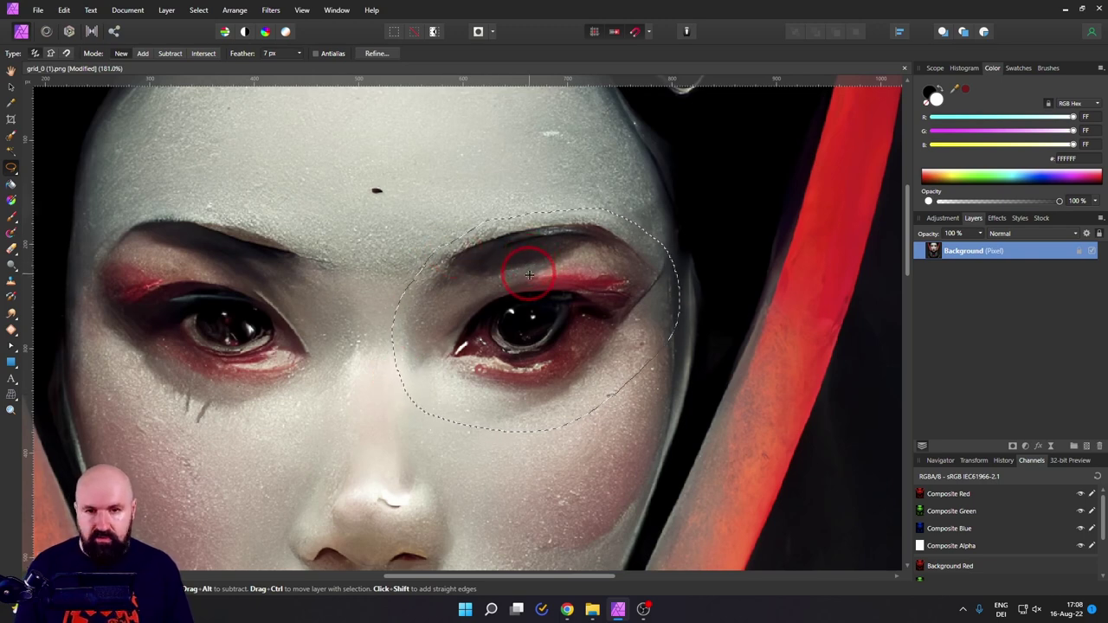
pyautogui.hotkey('ctrl', 'j')
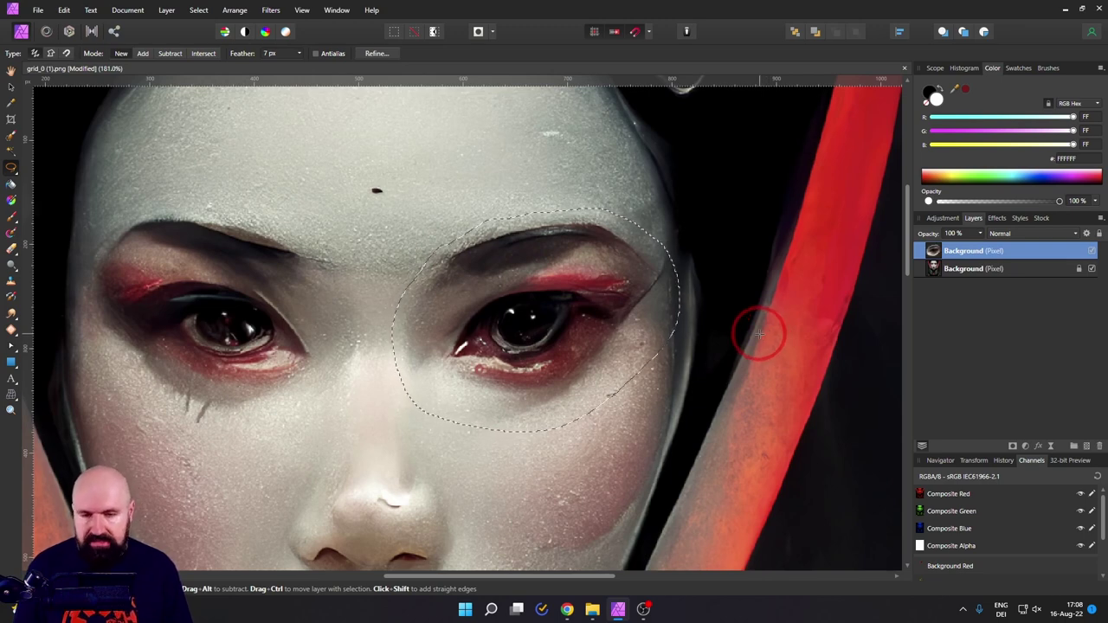
pyautogui.hotkey('ctrl', 'd')
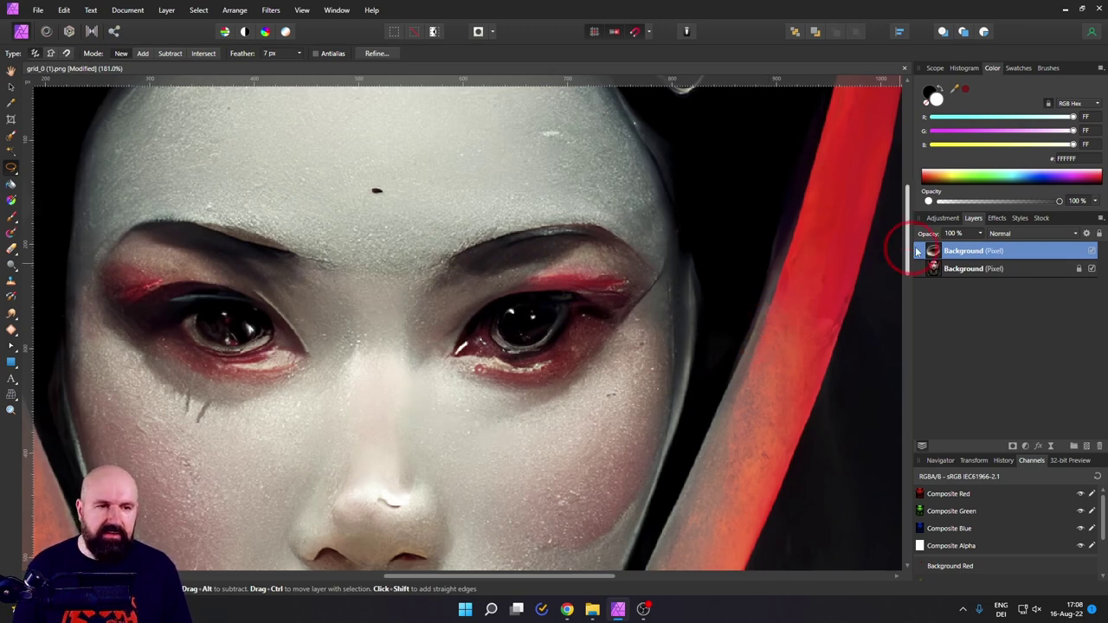
# Mesh-warp the copied eye layer by lowering its inner upper corner and bending its lower, outer and upper edges inward, and apply it.
pyautogui.click(11, 394)
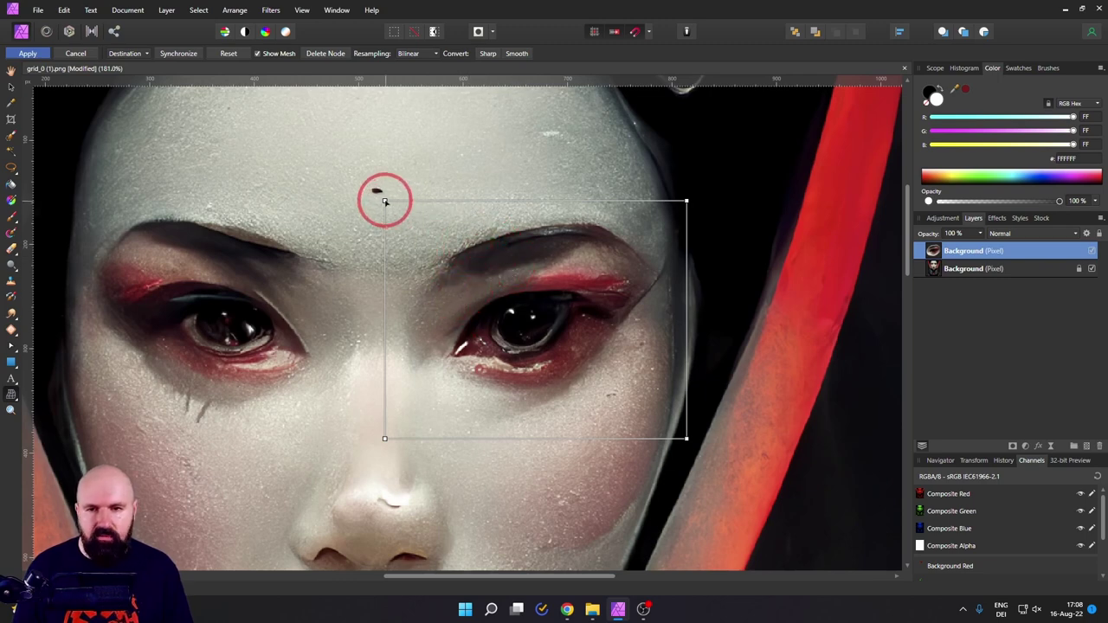
pyautogui.moveTo(384, 199); pyautogui.dragTo(396, 226)
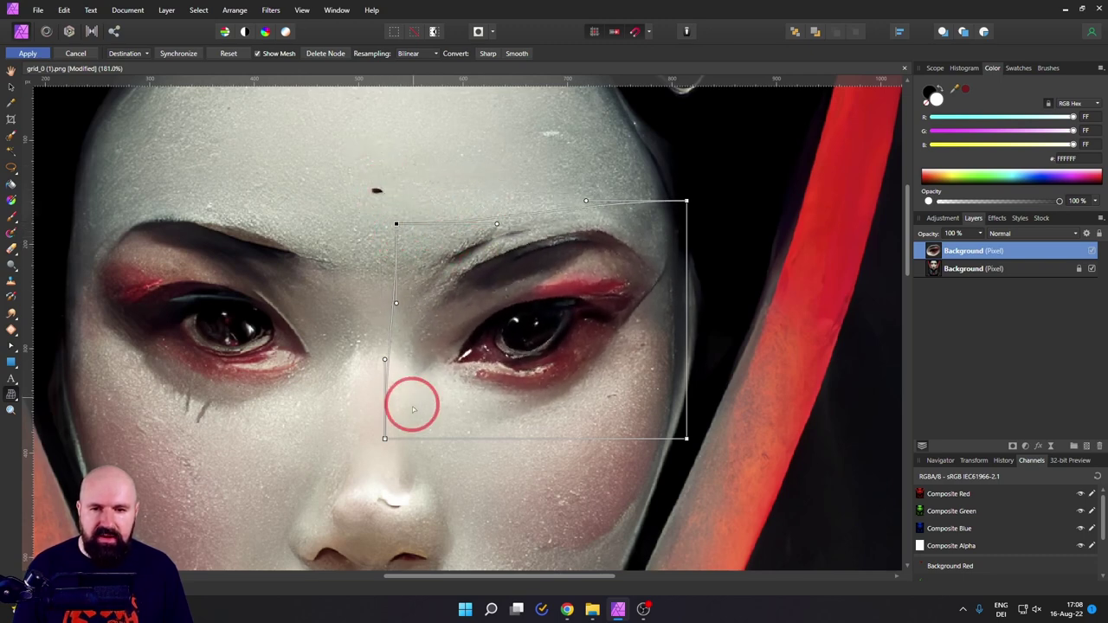
pyautogui.moveTo(557, 440); pyautogui.dragTo(556, 411)
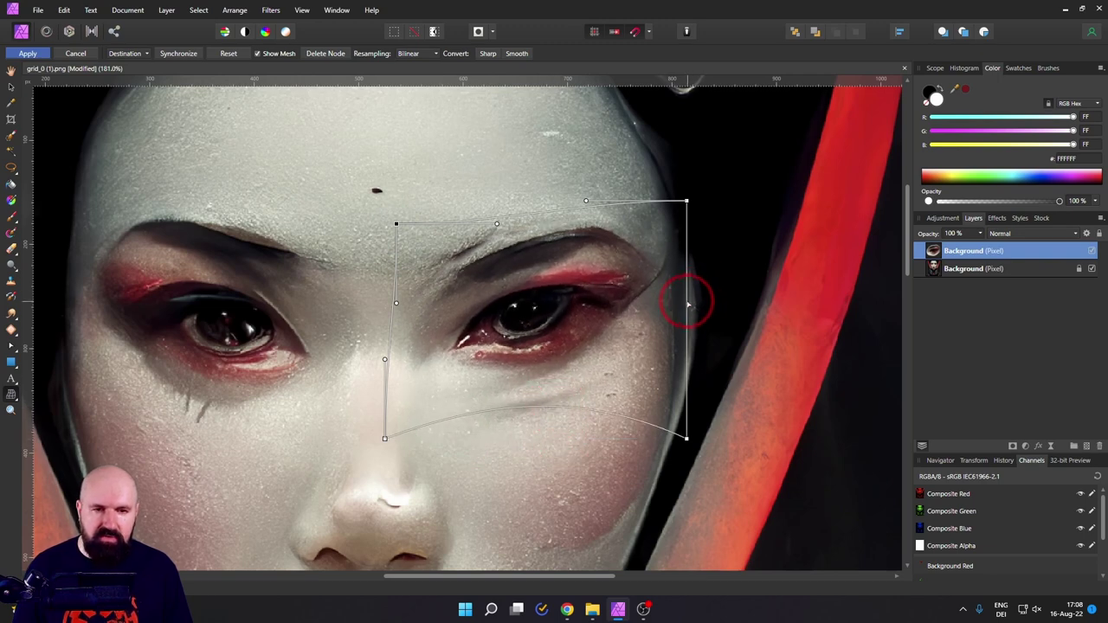
pyautogui.moveTo(688, 302); pyautogui.dragTo(679, 279)
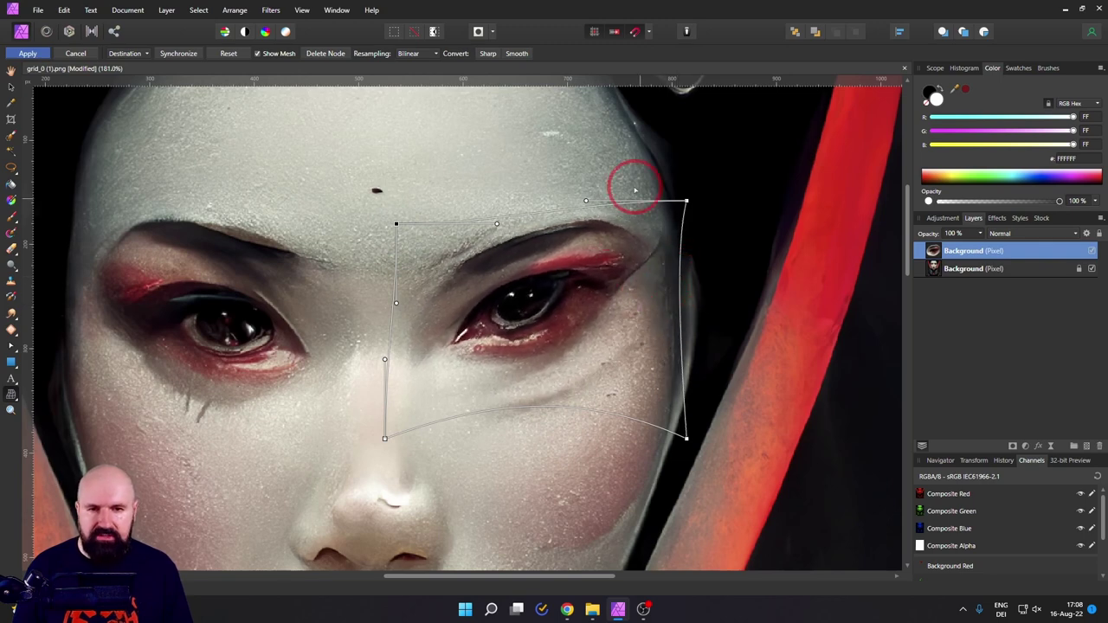
pyautogui.moveTo(585, 201); pyautogui.dragTo(593, 239)
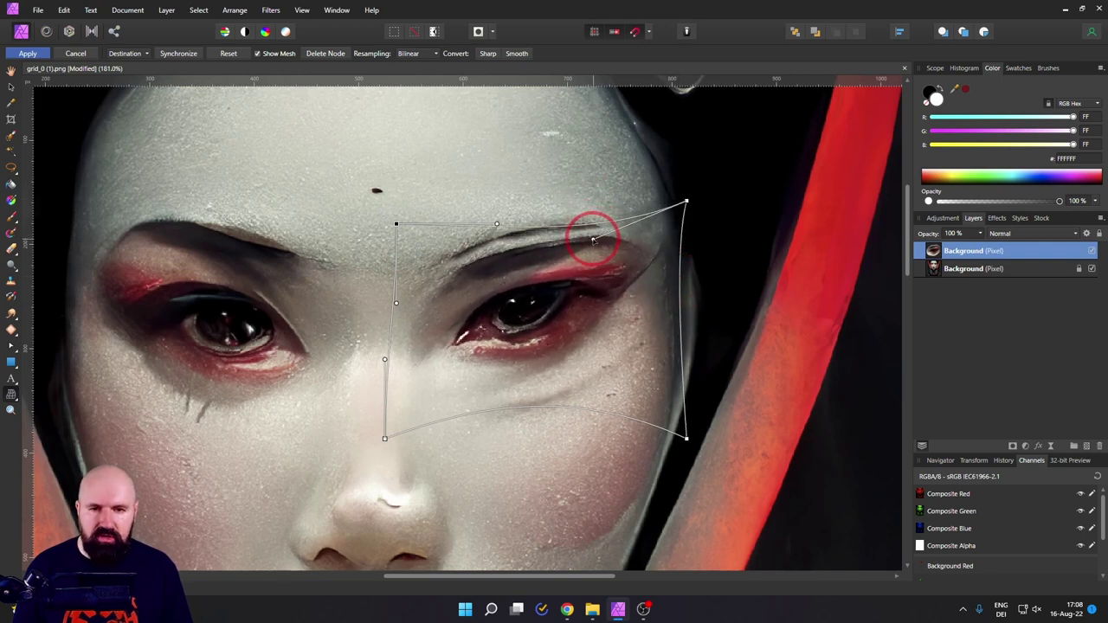
pyautogui.click(40, 54)
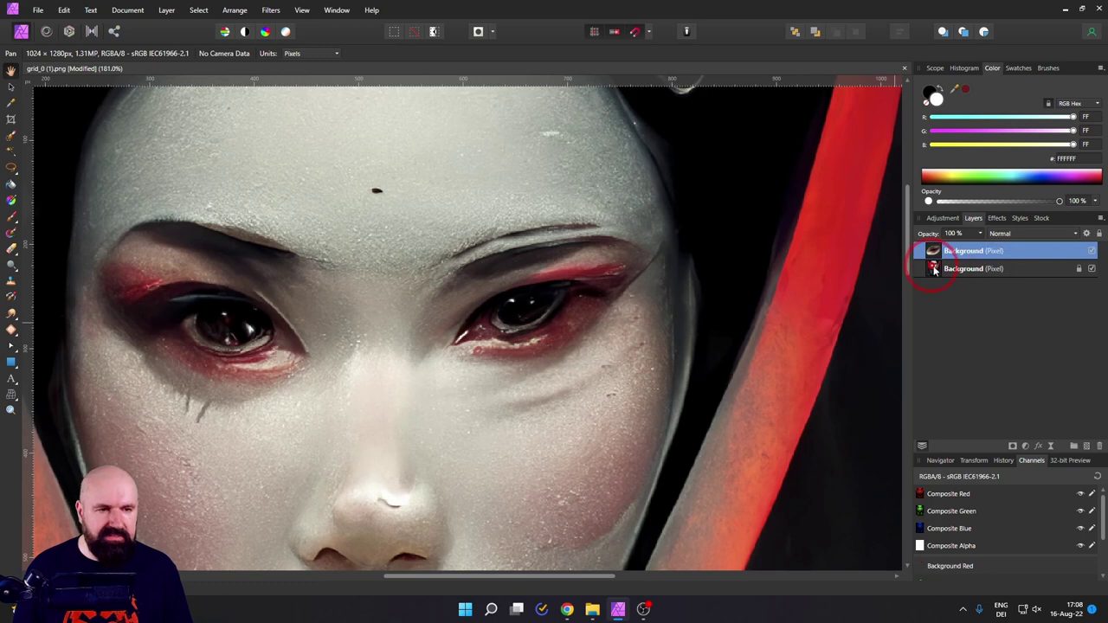
# Add an empty pixel layer on top and inpaint the doubled line above the right-hand eyebrow, using Current Layer & Below.
pyautogui.press('j')
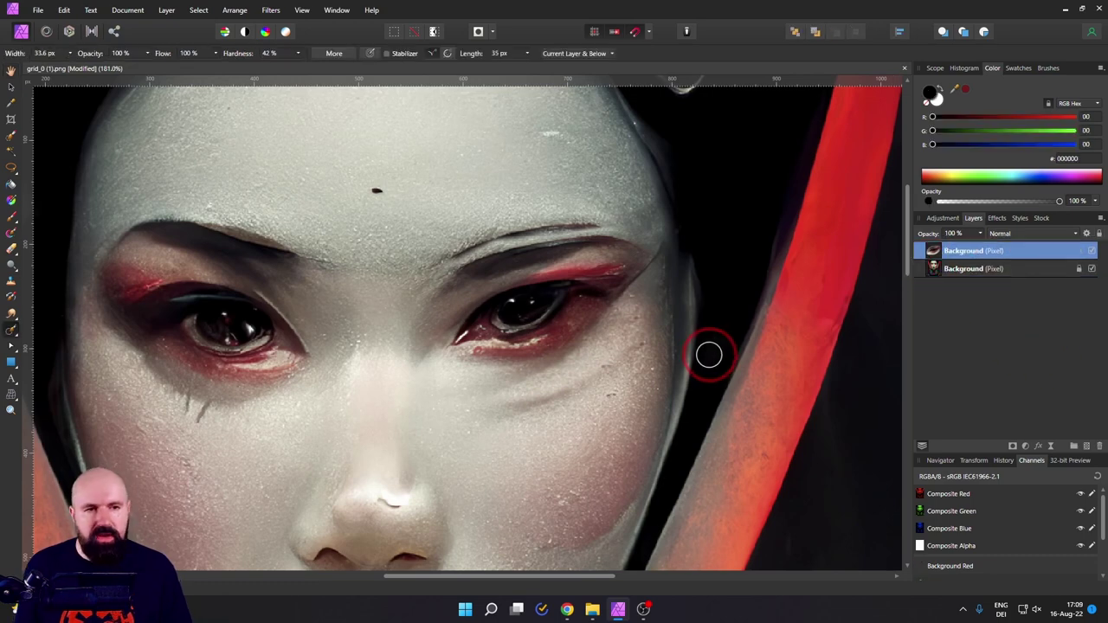
pyautogui.click(1089, 445)
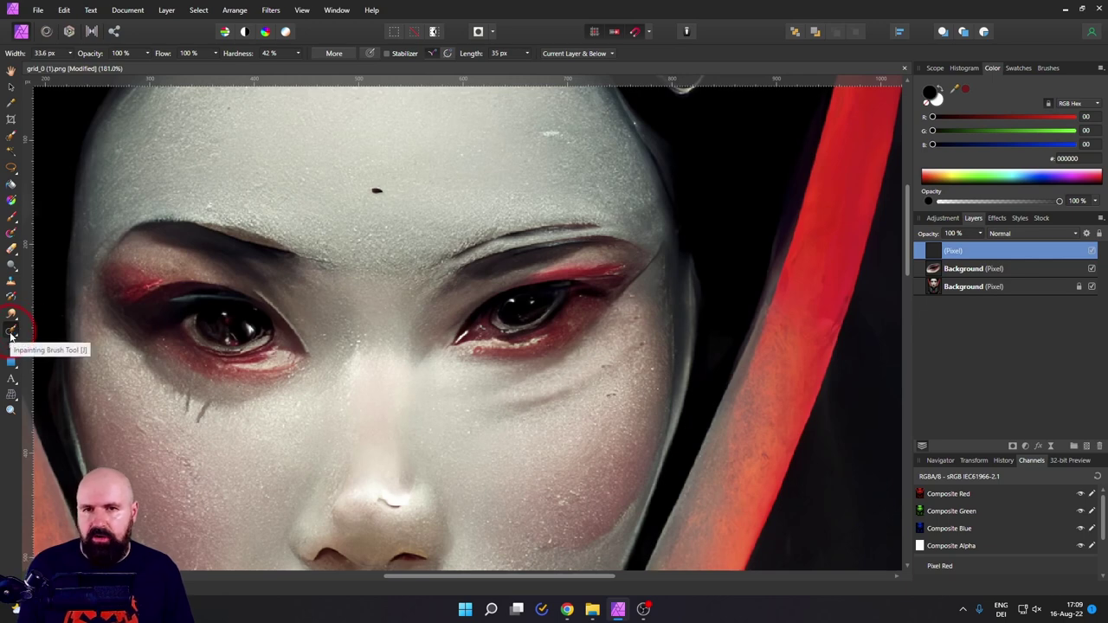
pyautogui.click(573, 53)
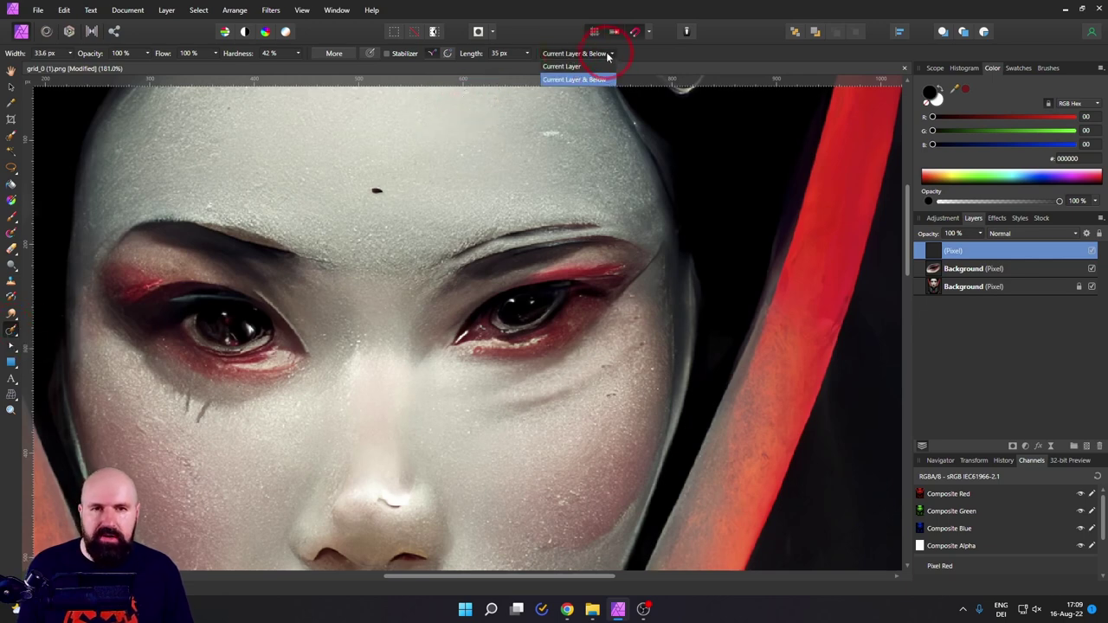
pyautogui.click(606, 78)
pyautogui.moveTo(604, 222)
pyautogui.mouseDown()
pyautogui.moveTo(540, 217)
pyautogui.moveTo(448, 248)
pyautogui.mouseUp()
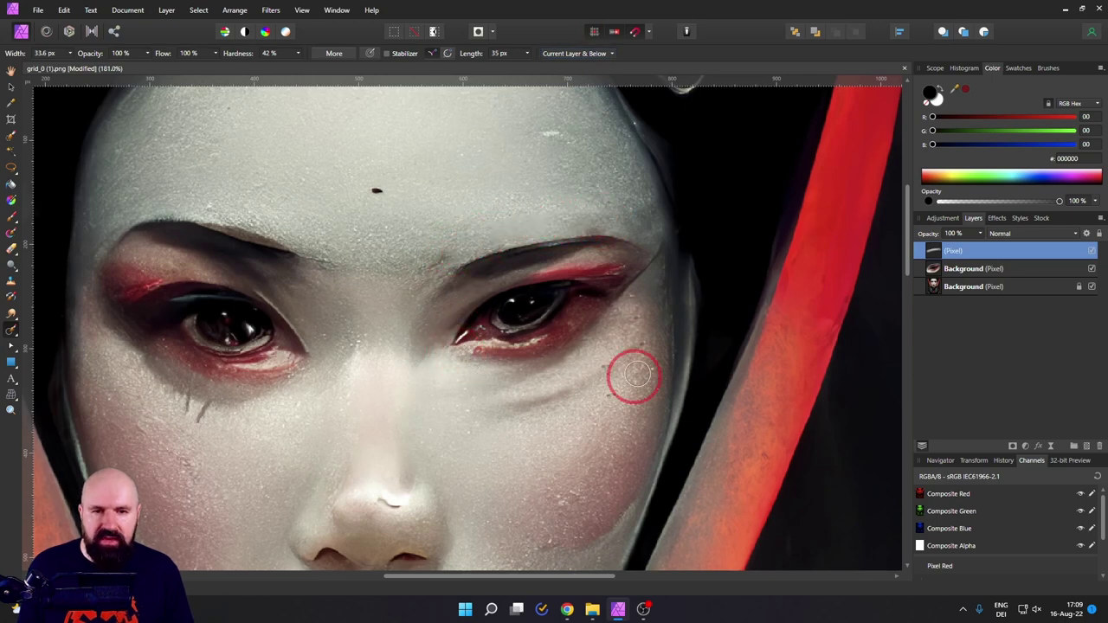
# Inpaint the creases under the right-hand eye and the small dark marks on the cheek.
pyautogui.moveTo(641, 336)
pyautogui.mouseDown()
pyautogui.moveTo(551, 391)
pyautogui.moveTo(482, 410)
pyautogui.moveTo(597, 381)
pyautogui.mouseUp()
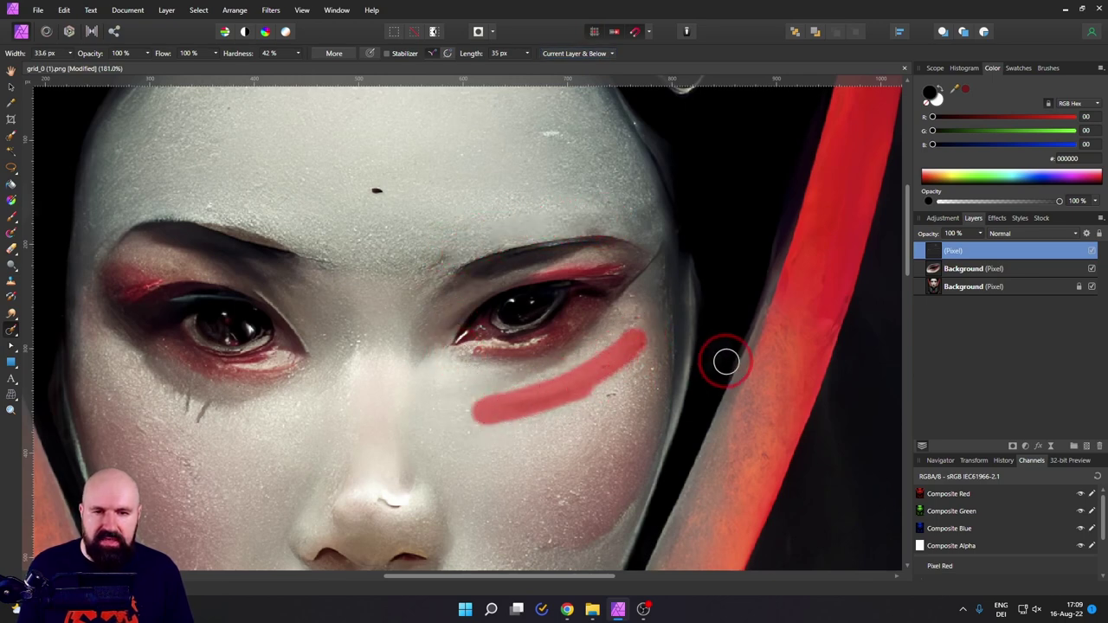
pyautogui.moveTo(545, 413); pyautogui.dragTo(511, 414)
pyautogui.moveTo(616, 355); pyautogui.dragTo(613, 397)
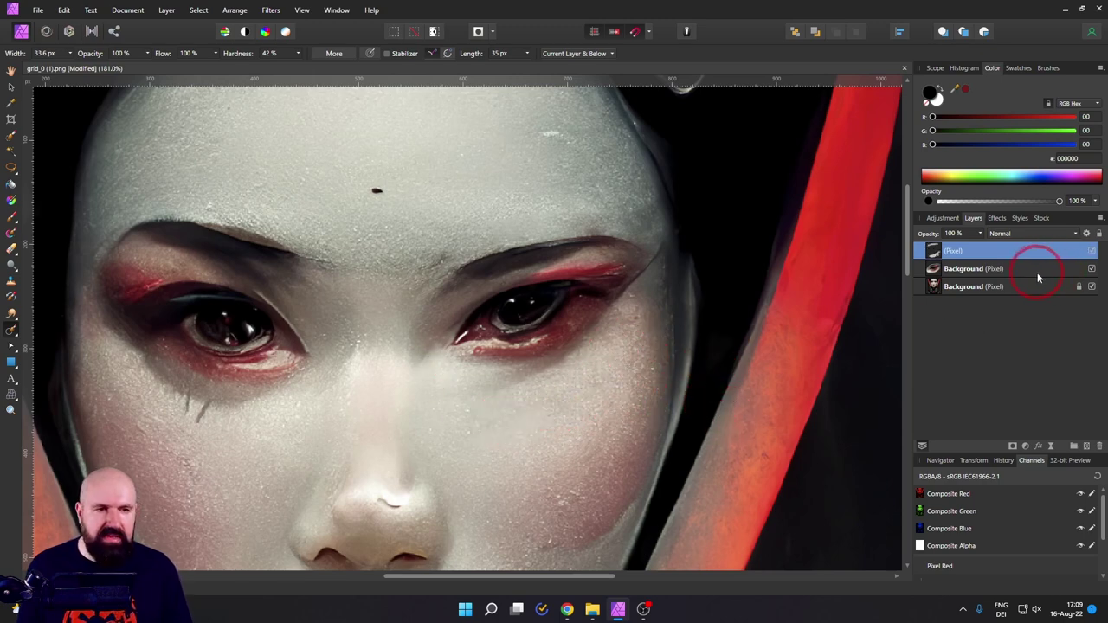
# Select the inpainting layer and the warped eye layer together and toggle their visibility to compare before and after.
pyautogui.keyDown('shift'); pyautogui.click(1038, 277); pyautogui.keyUp('shift')
pyautogui.click(1093, 251)
pyautogui.click(1092, 251)
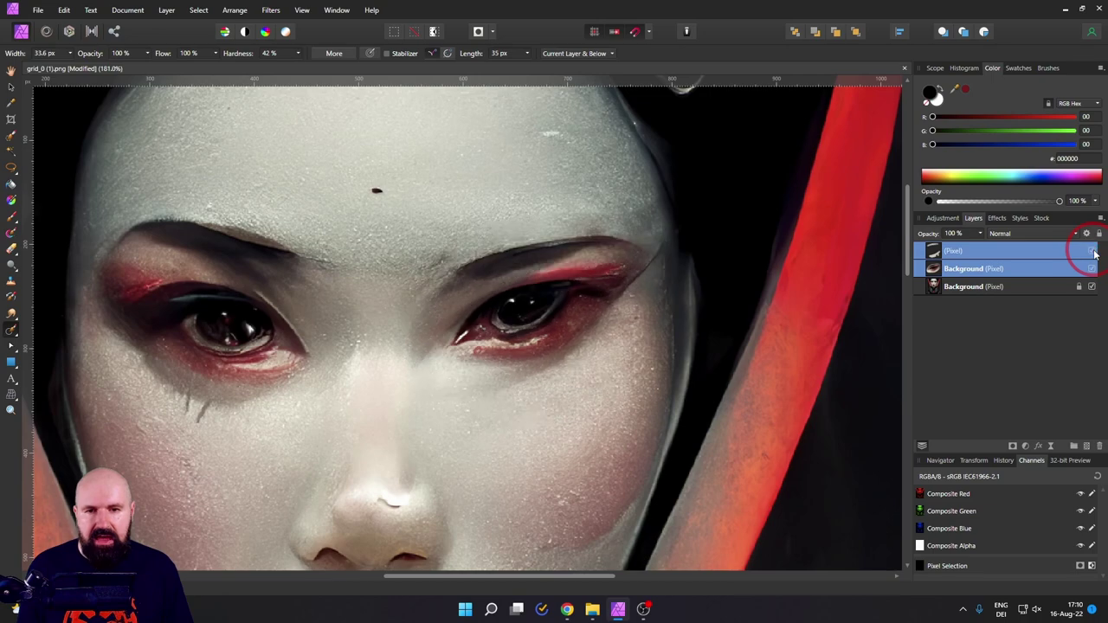
pyautogui.click(1093, 251)
pyautogui.click(1092, 251)
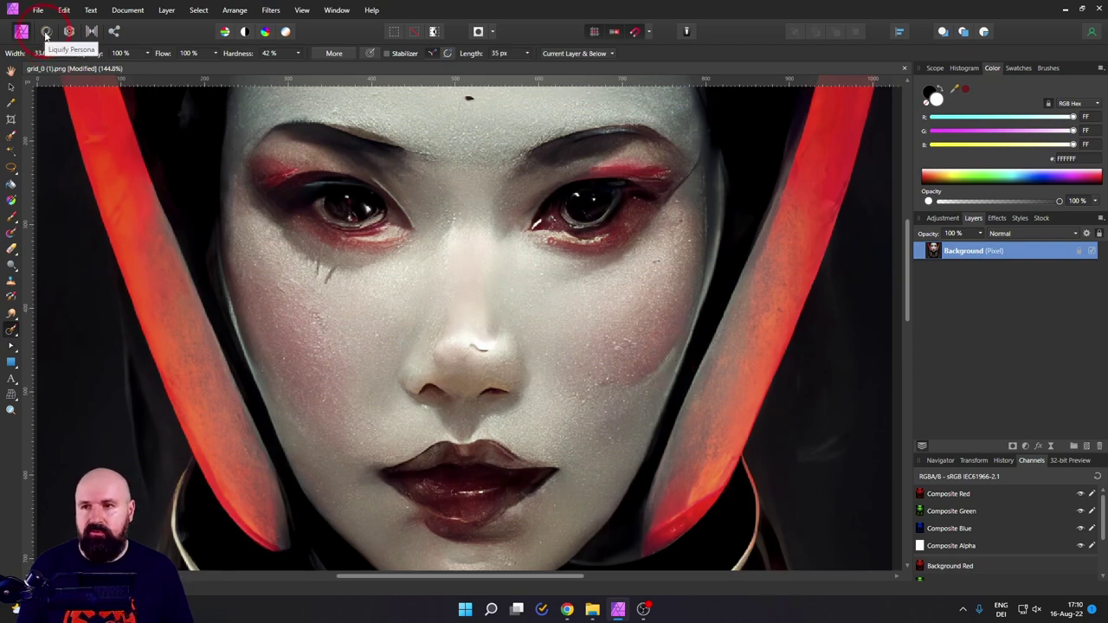
# Switch to liquifying with the mesh hidden and push the nose's tip and sides inward using Push Forward.
pyautogui.click(46, 33)
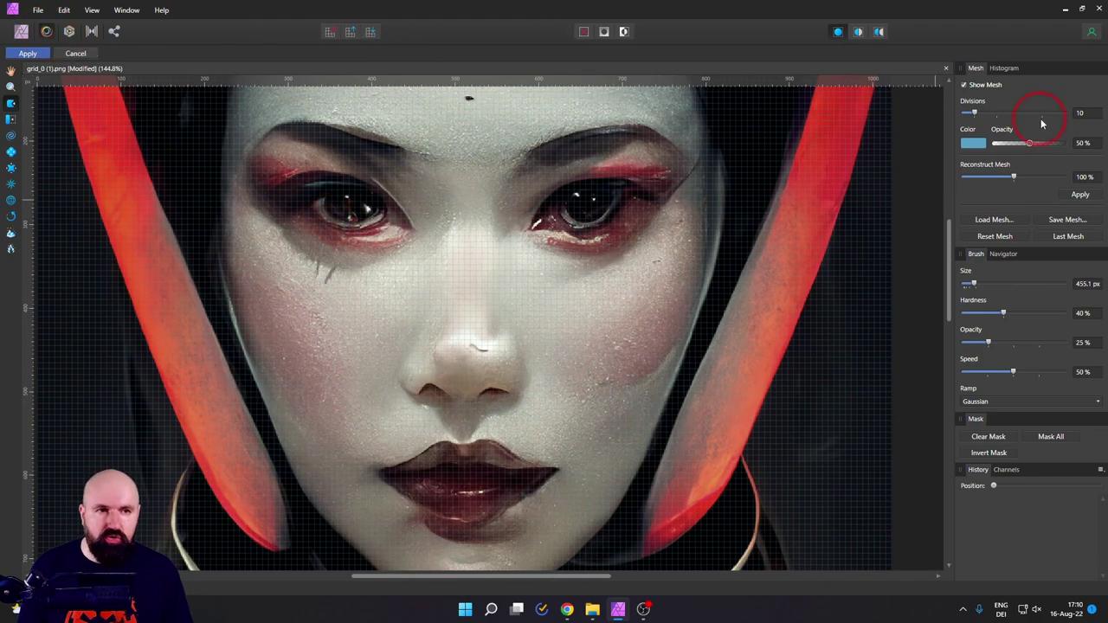
pyautogui.click(965, 85)
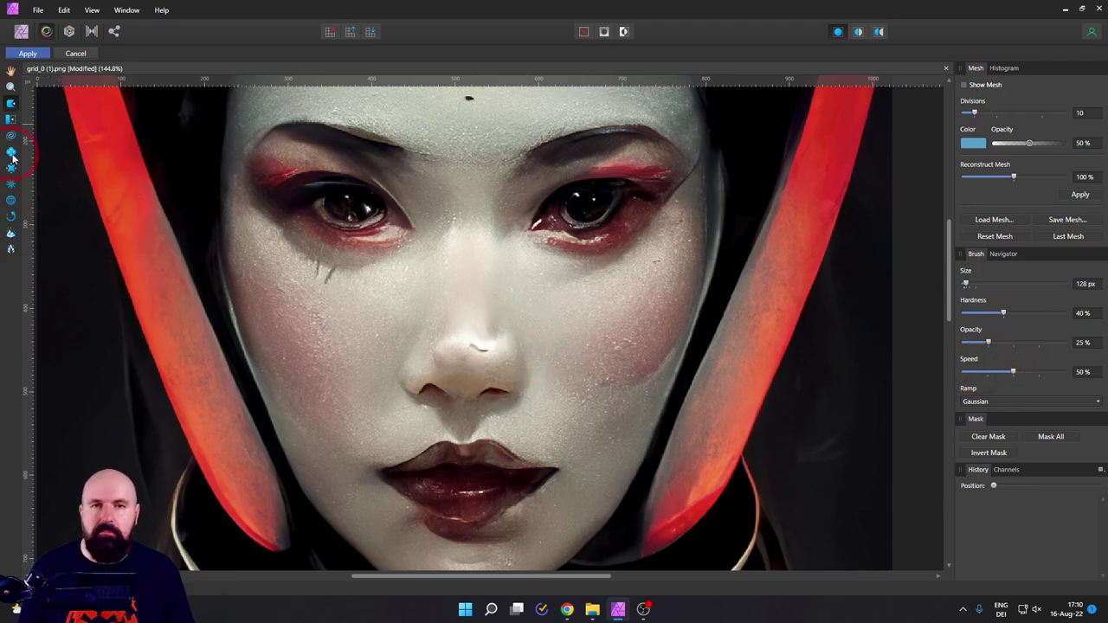
pyautogui.click(11, 104)
pyautogui.moveTo(526, 378)
pyautogui.mouseDown()
pyautogui.moveTo(545, 376)
pyautogui.moveTo(527, 384)
pyautogui.moveTo(513, 334)
pyautogui.mouseUp()
pyautogui.moveTo(364, 403)
pyautogui.mouseDown()
pyautogui.moveTo(394, 405)
pyautogui.moveTo(385, 338)
pyautogui.moveTo(398, 333)
pyautogui.moveTo(393, 408)
pyautogui.moveTo(408, 399)
pyautogui.moveTo(422, 422)
pyautogui.moveTo(532, 400)
pyautogui.mouseUp()
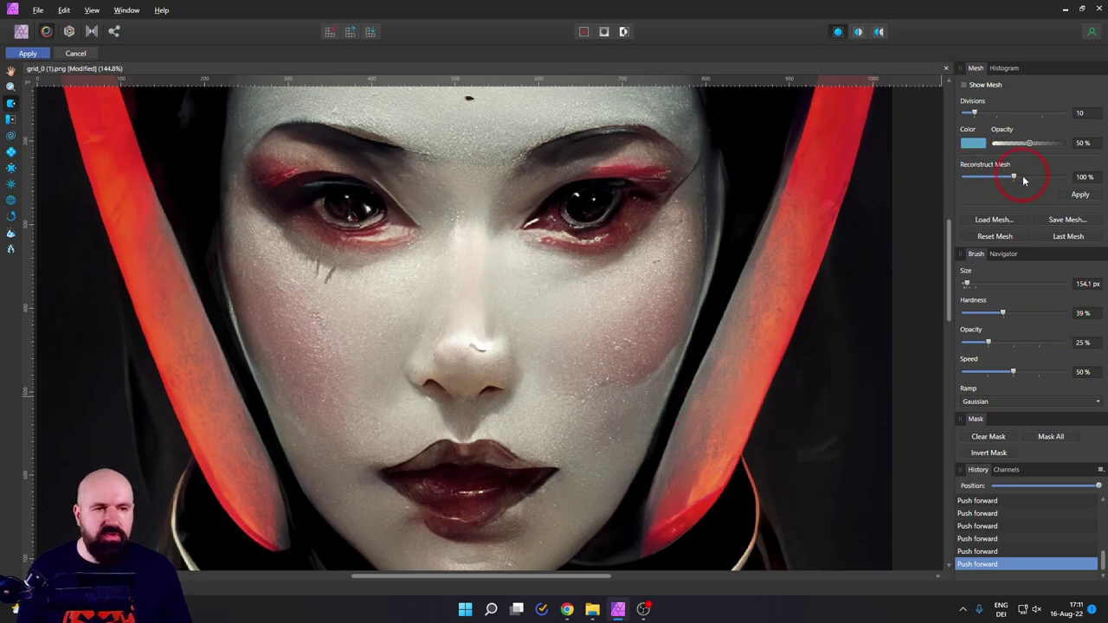
# Try the mesh reconstruction at 200 % and cancel all liquify changes.
pyautogui.moveTo(1016, 177)
pyautogui.mouseDown()
pyautogui.moveTo(941, 180)
pyautogui.moveTo(1081, 182)
pyautogui.moveTo(1008, 182)
pyautogui.moveTo(1076, 180)
pyautogui.moveTo(1039, 191)
pyautogui.moveTo(995, 178)
pyautogui.moveTo(1083, 179)
pyautogui.mouseUp()
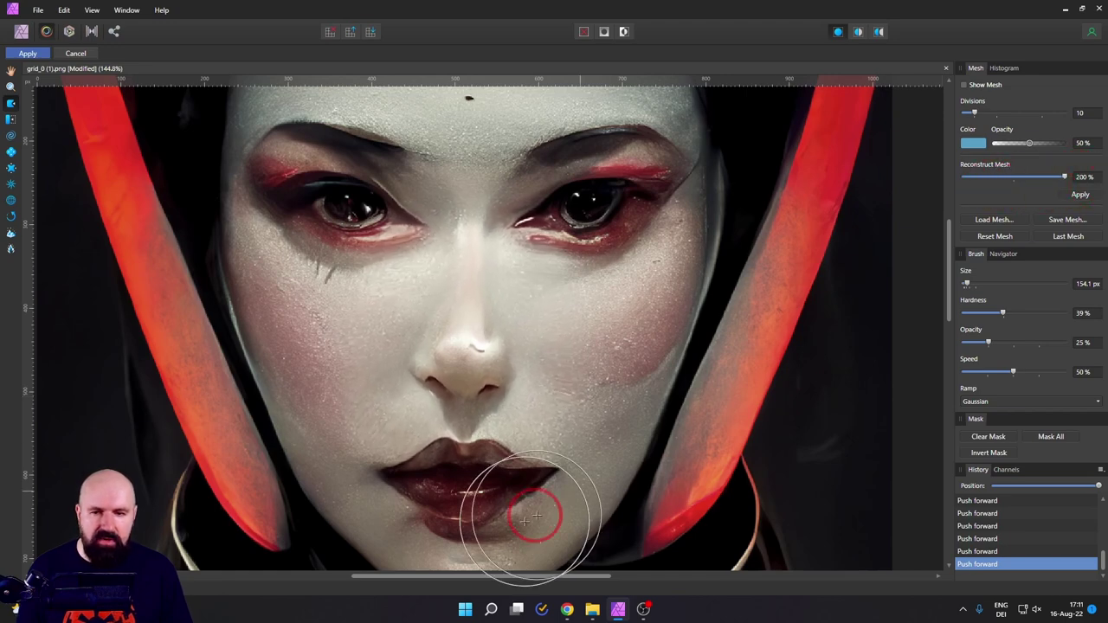
pyautogui.moveTo(427, 450)
pyautogui.mouseDown()
pyautogui.moveTo(349, 423)
pyautogui.moveTo(367, 465)
pyautogui.mouseUp()
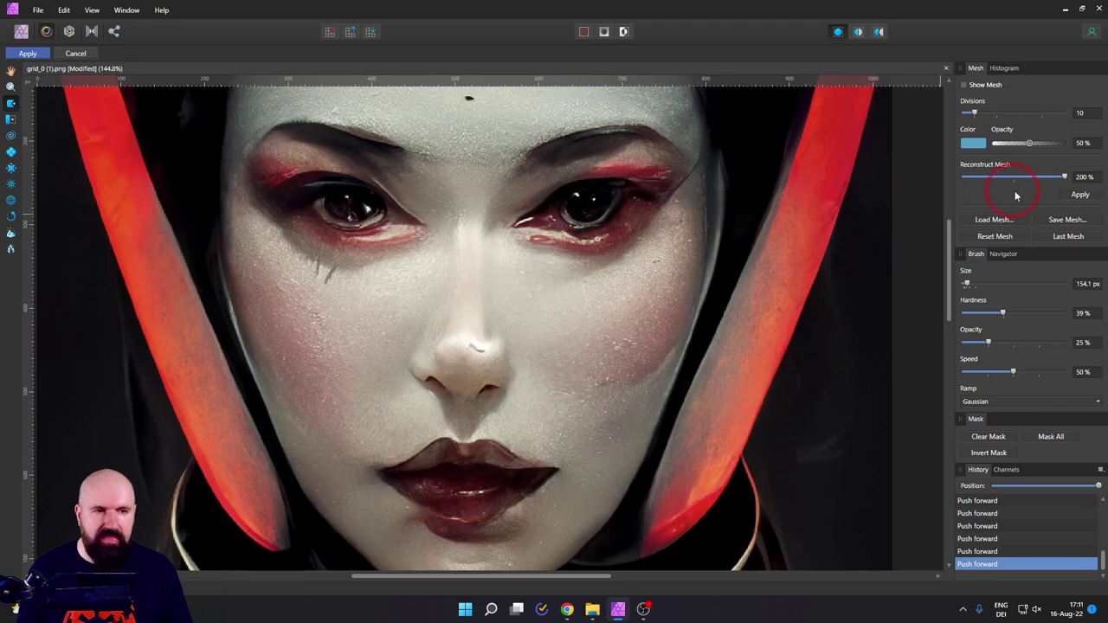
pyautogui.click(1064, 179)
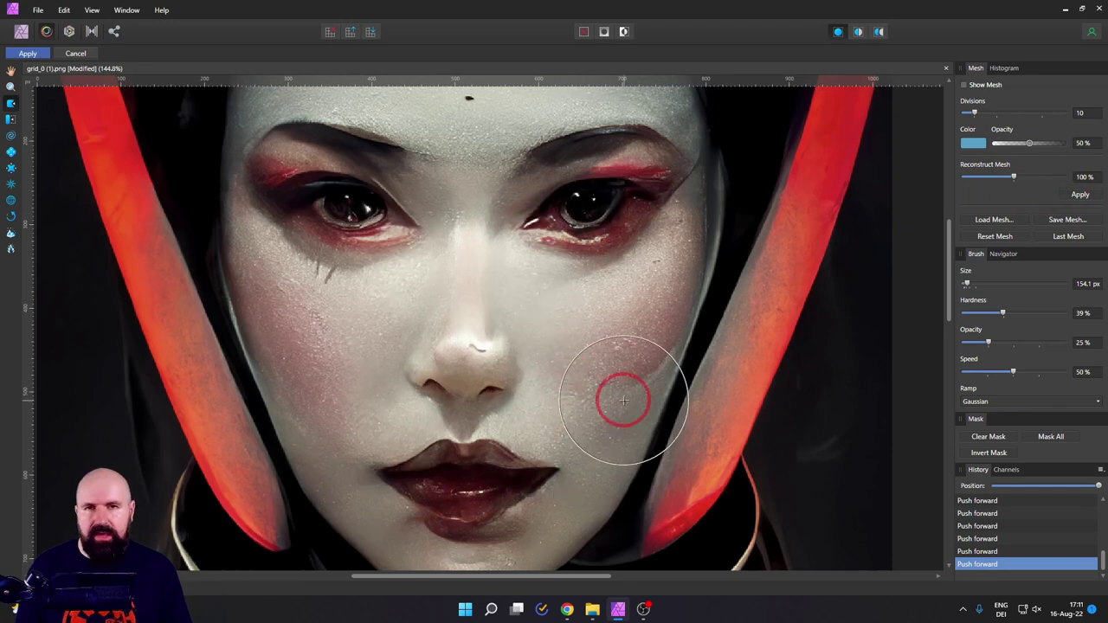
pyautogui.click(84, 55)
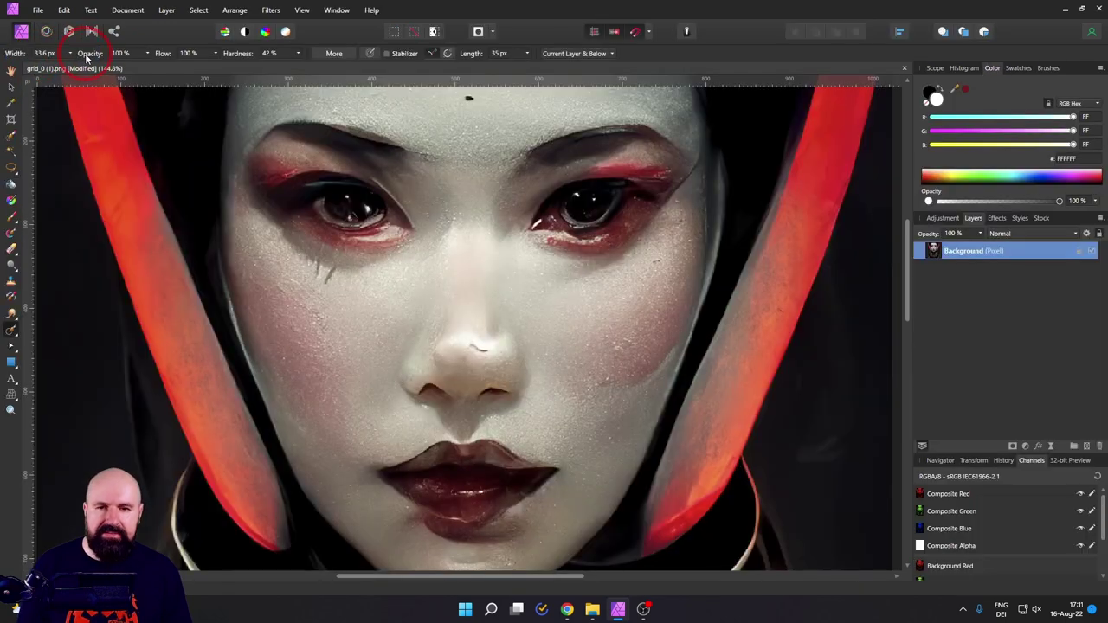
# Try to duplicate the Background layer.
pyautogui.rightClick(932, 252)
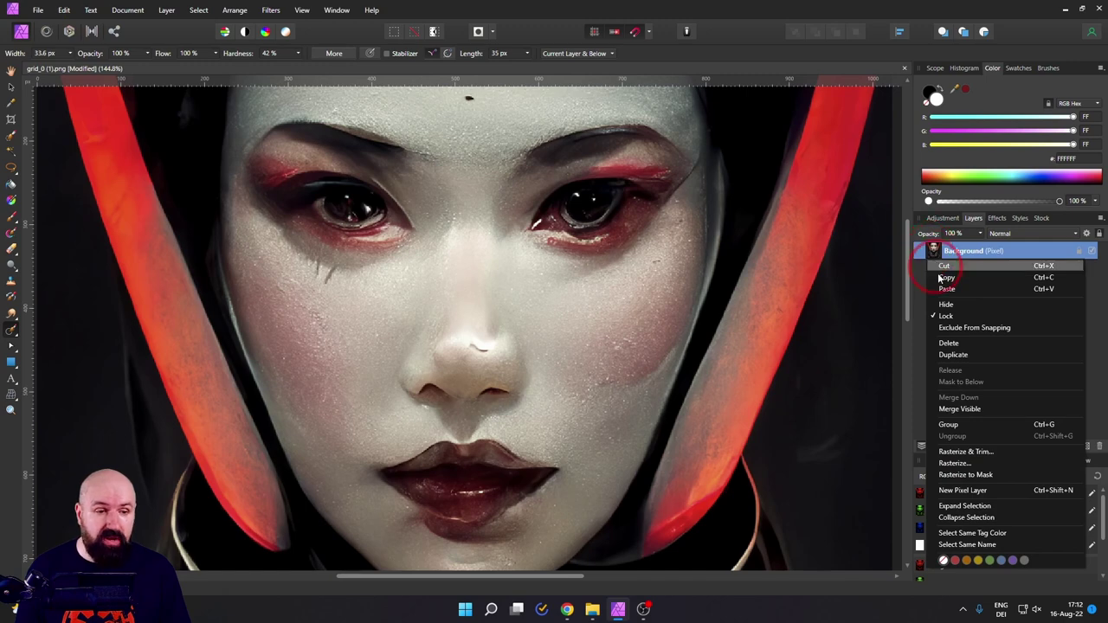
pyautogui.click(953, 354)
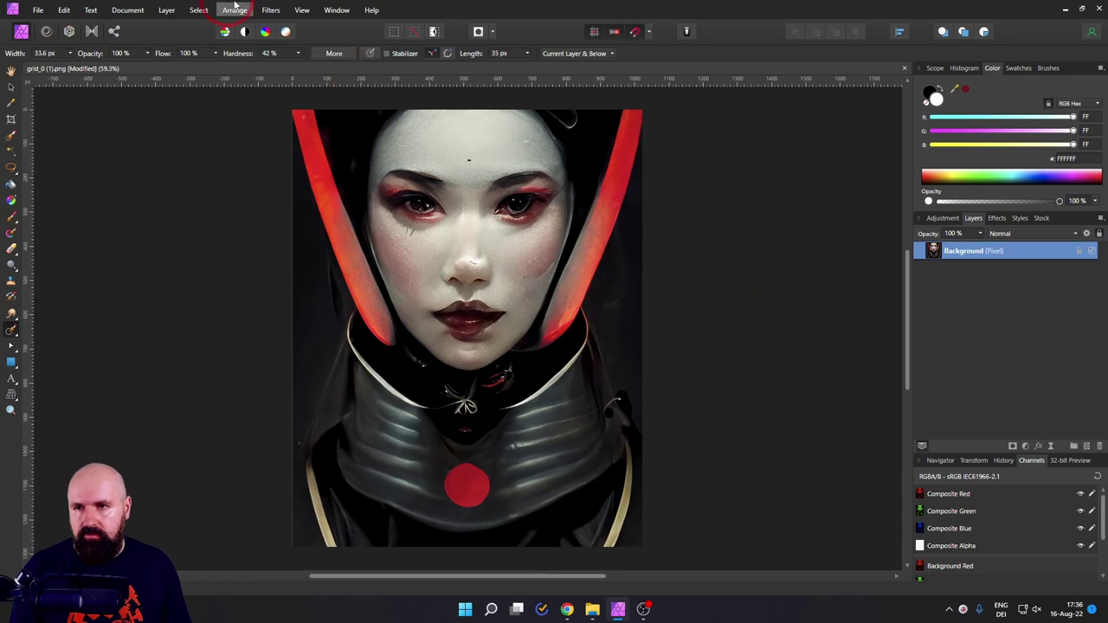
# In the document resize settings, double the width to 2048 px by multiplying it by 2, with proportions locked.
pyautogui.click(140, 12)
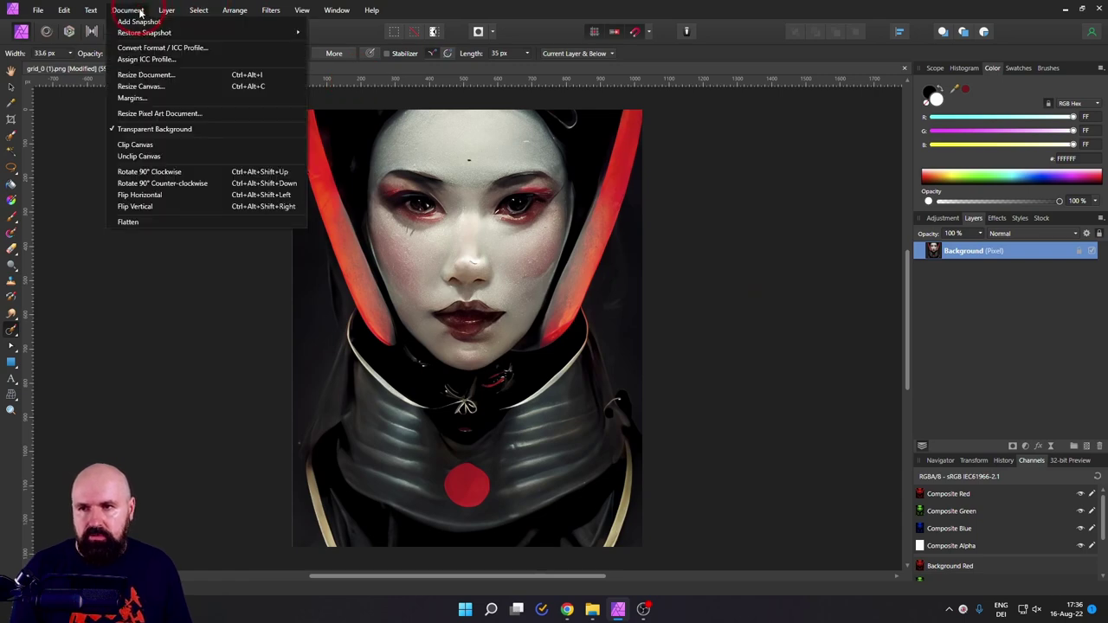
pyautogui.click(161, 74)
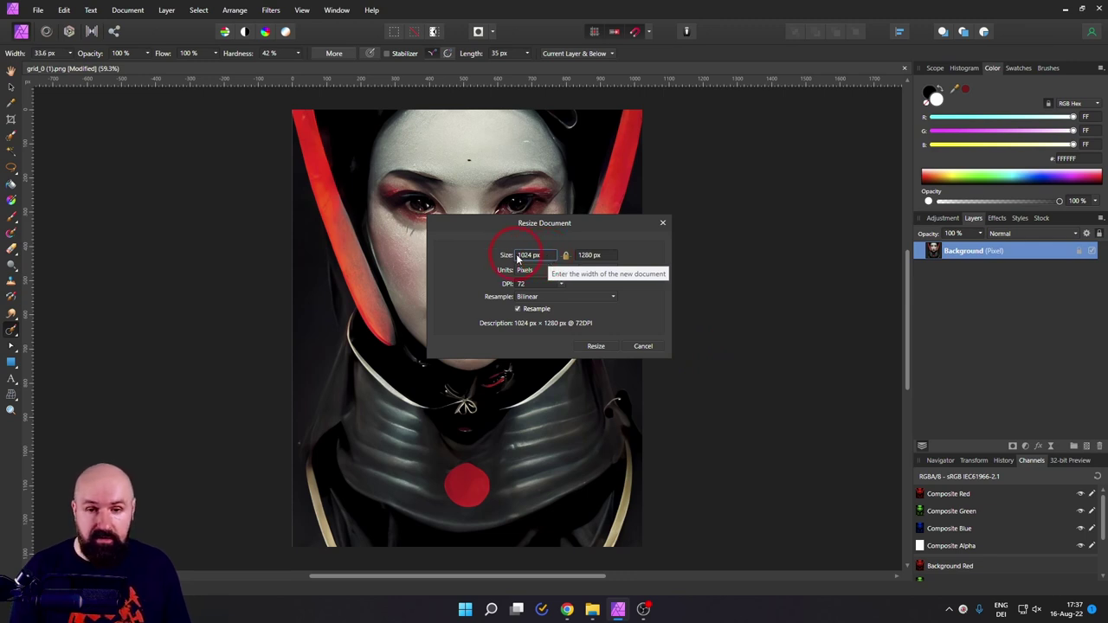
pyautogui.moveTo(518, 257); pyautogui.dragTo(551, 255)
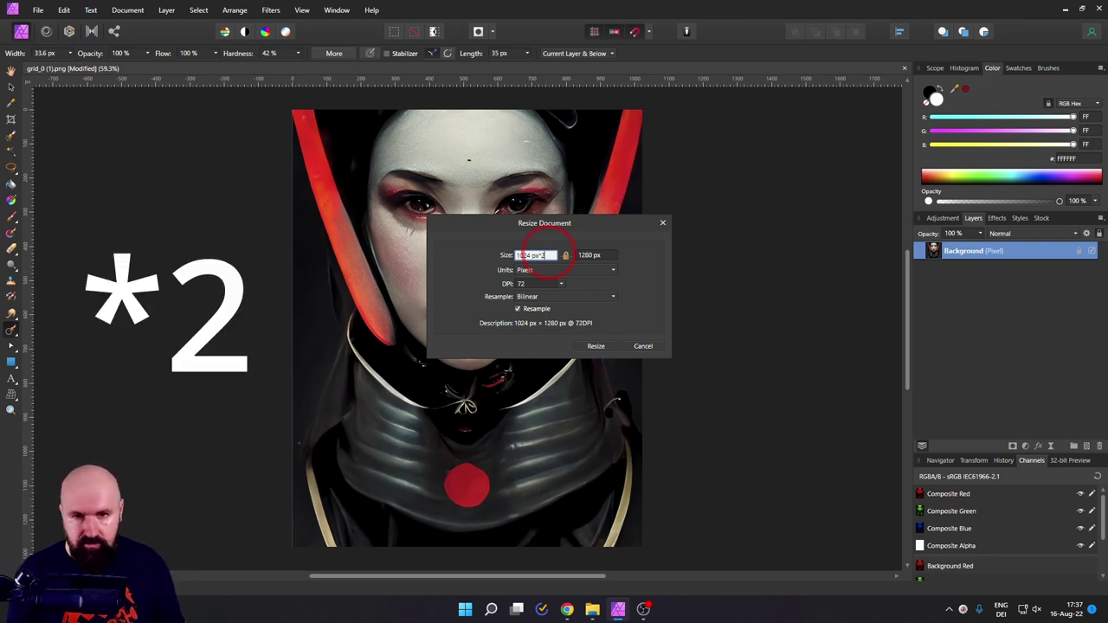
pyautogui.press('Tab')
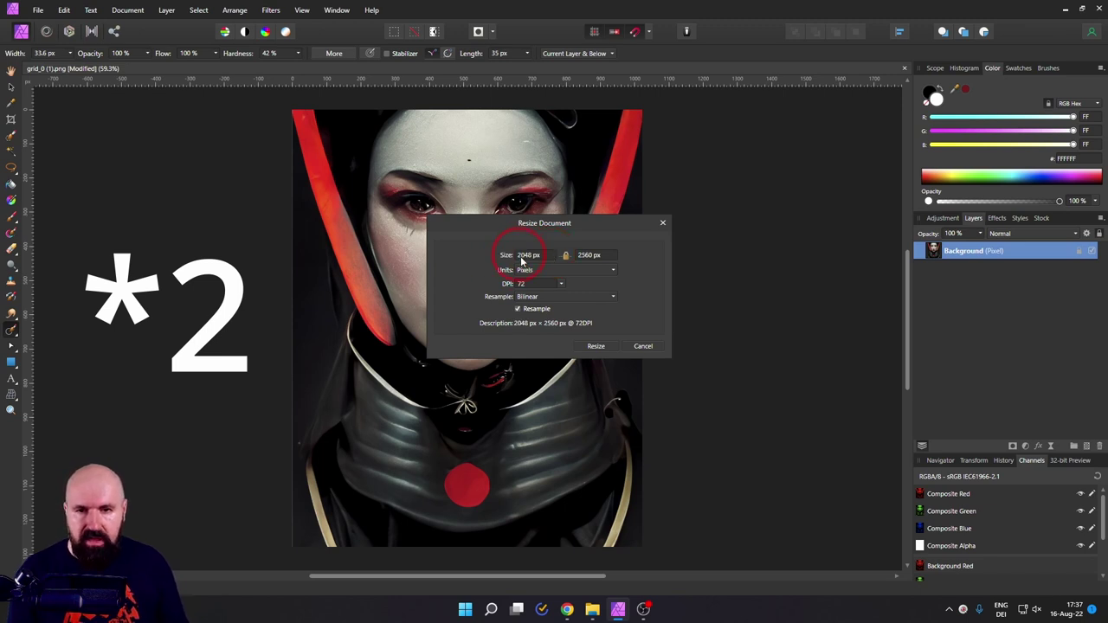
# Bring the document width back to 1024 px by dividing it by 2.
pyautogui.click(536, 256)
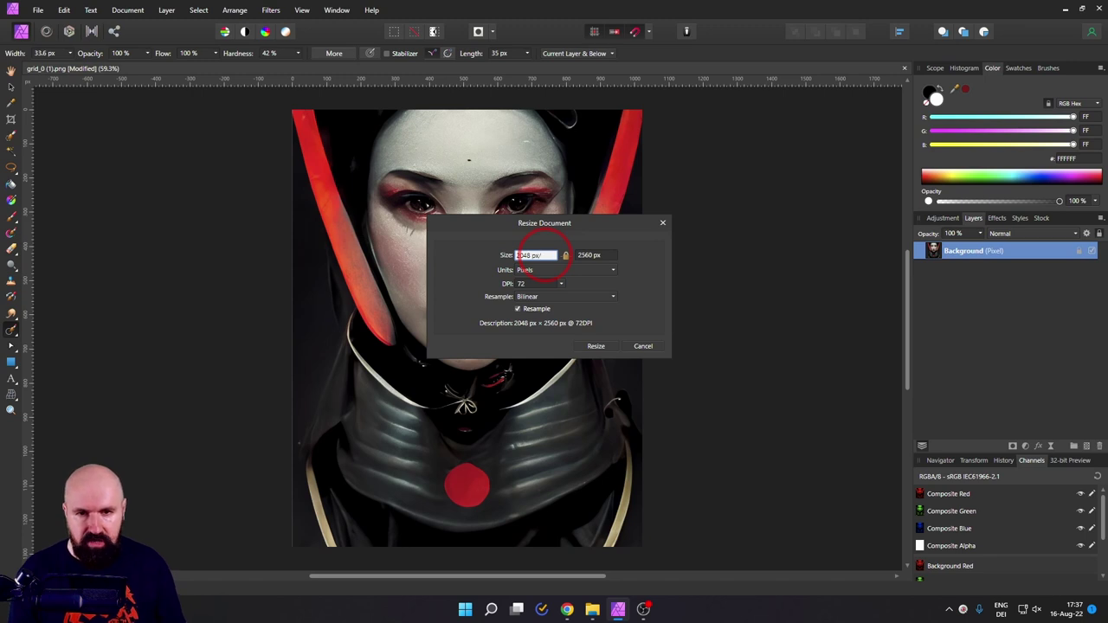
pyautogui.write('/2')
pyautogui.click(582, 268)
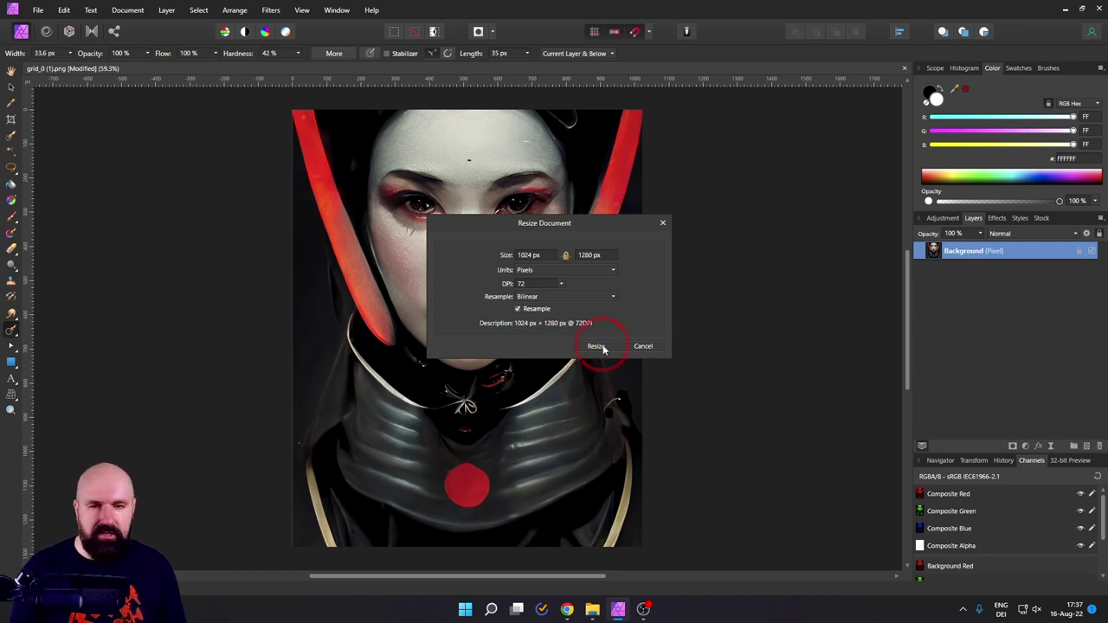
# Multiply the document width by 4 to 4096 px and cancel the document resize.
pyautogui.click(547, 257)
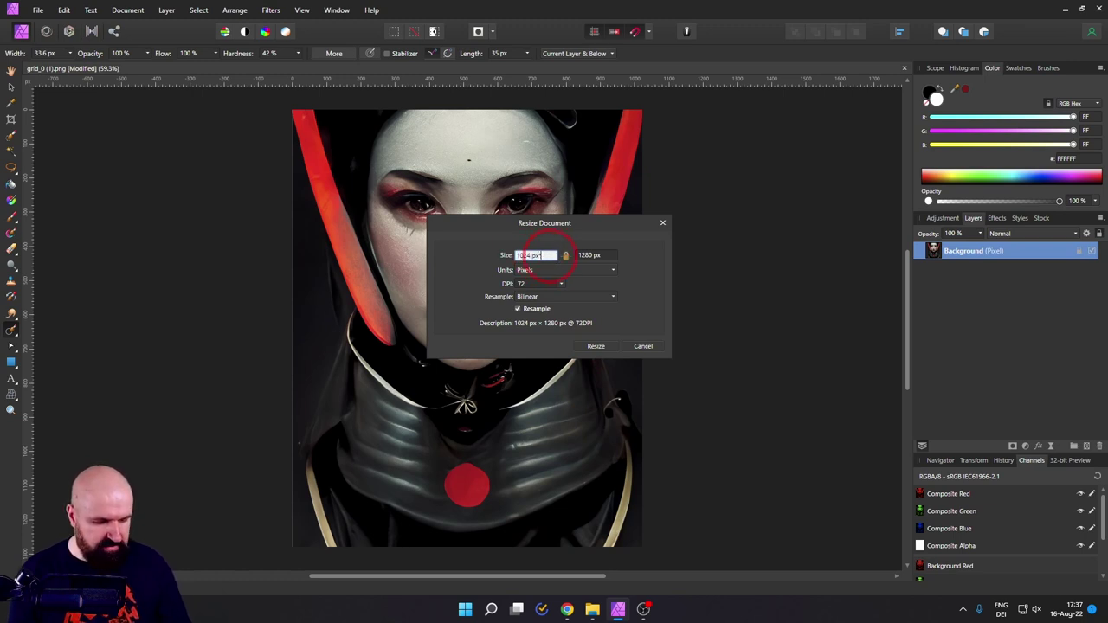
pyautogui.write('*4')
pyautogui.press('Return')
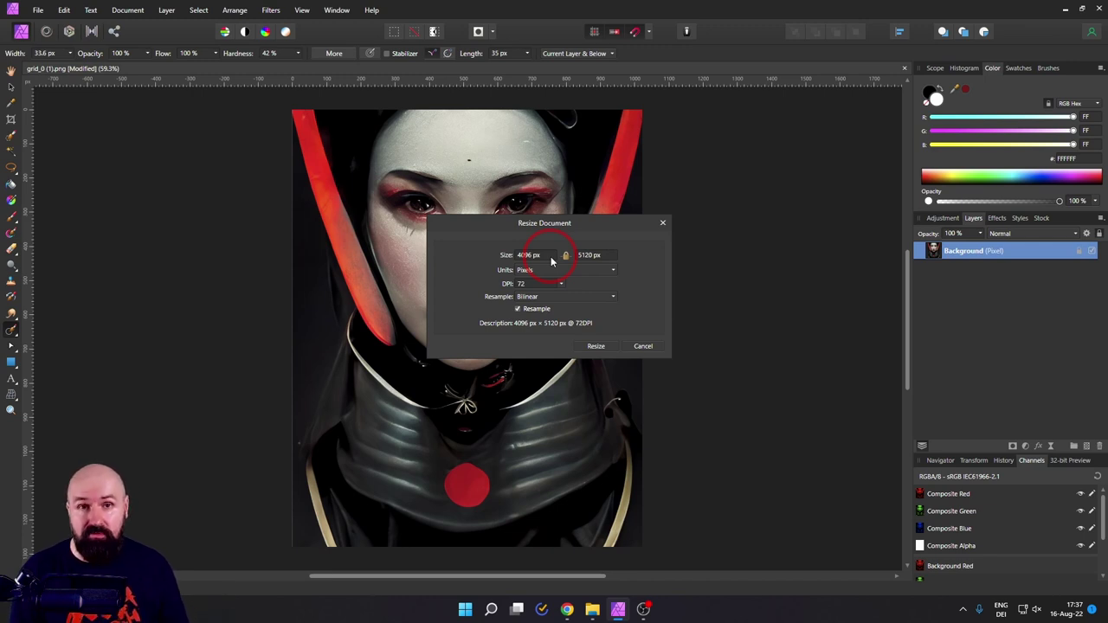
pyautogui.click(657, 338)
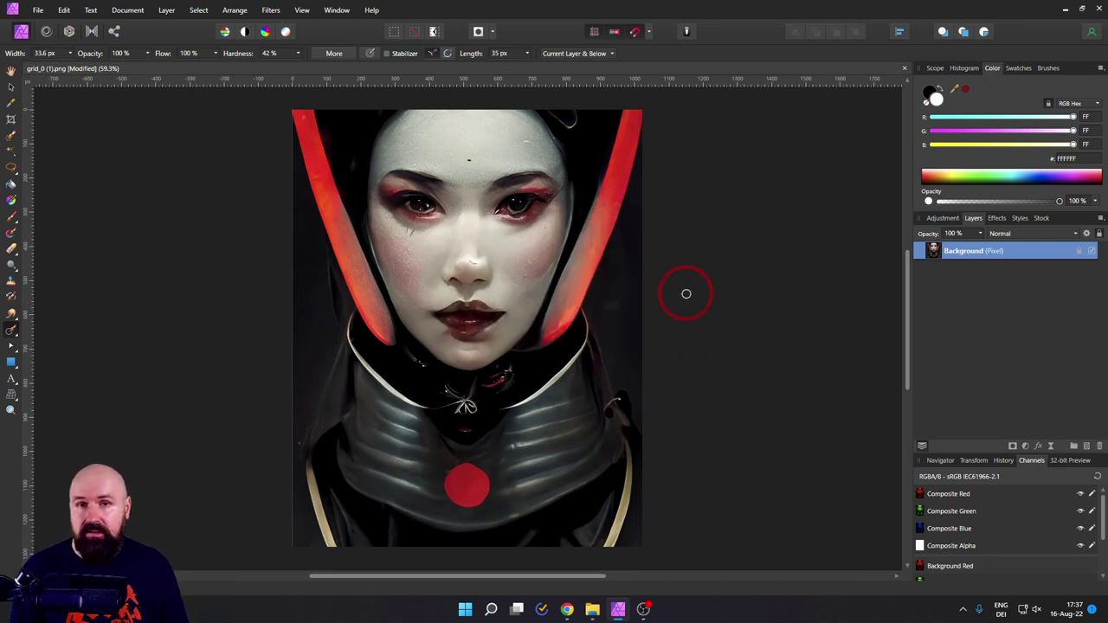
# Try resizing the canvas to 2048 × 2560 px without scaling the image, and undo the canvas change.
pyautogui.click(127, 10)
pyautogui.click(145, 87)
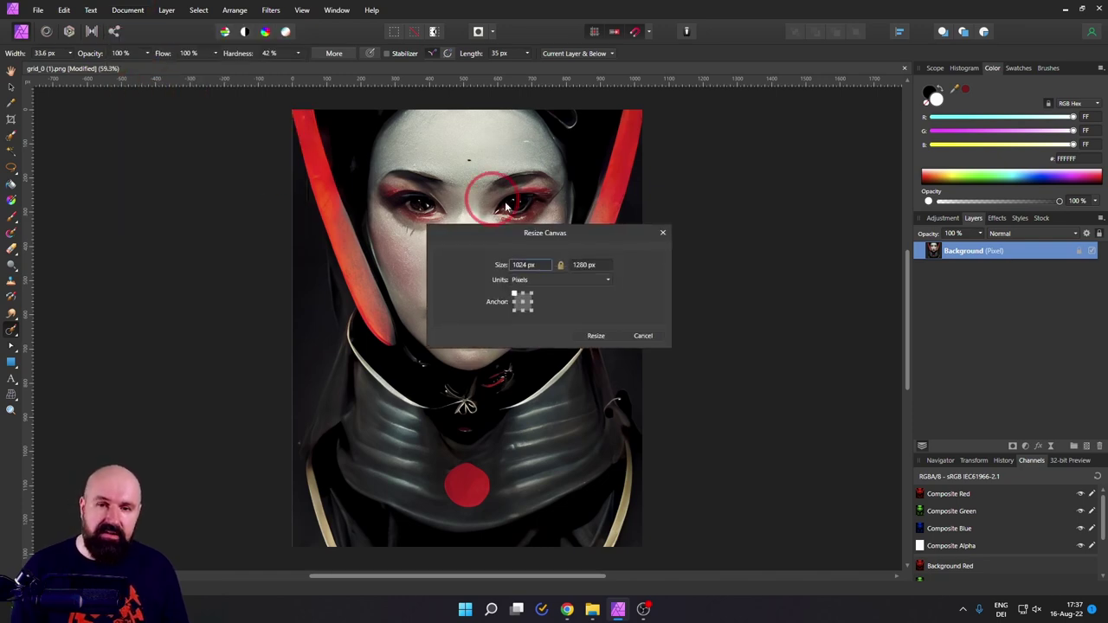
pyautogui.moveTo(517, 233); pyautogui.dragTo(645, 261)
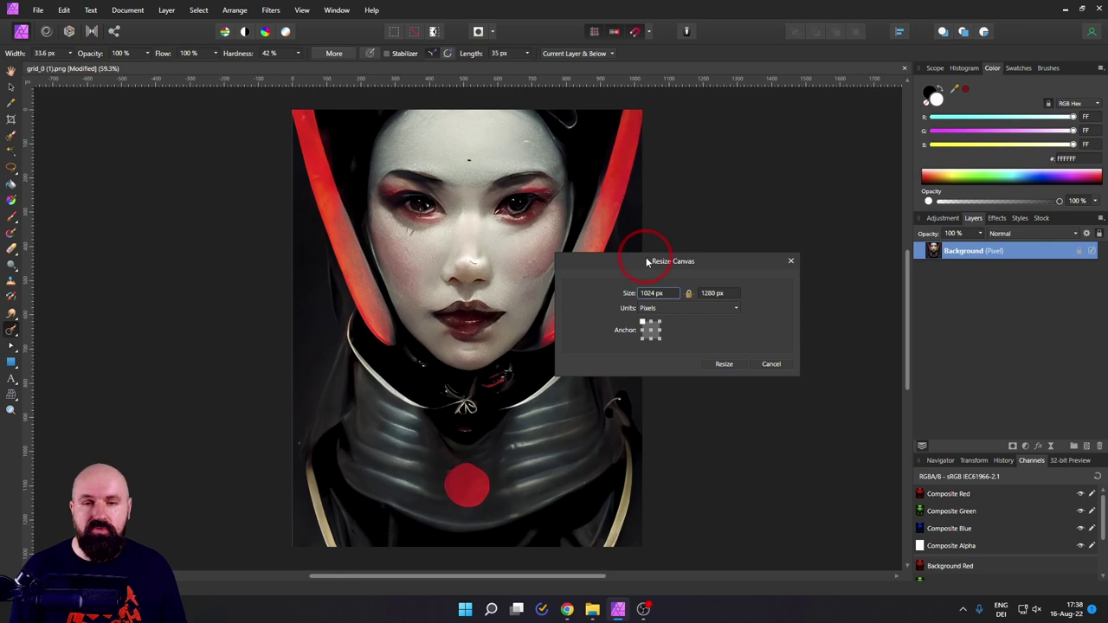
pyautogui.click(673, 293)
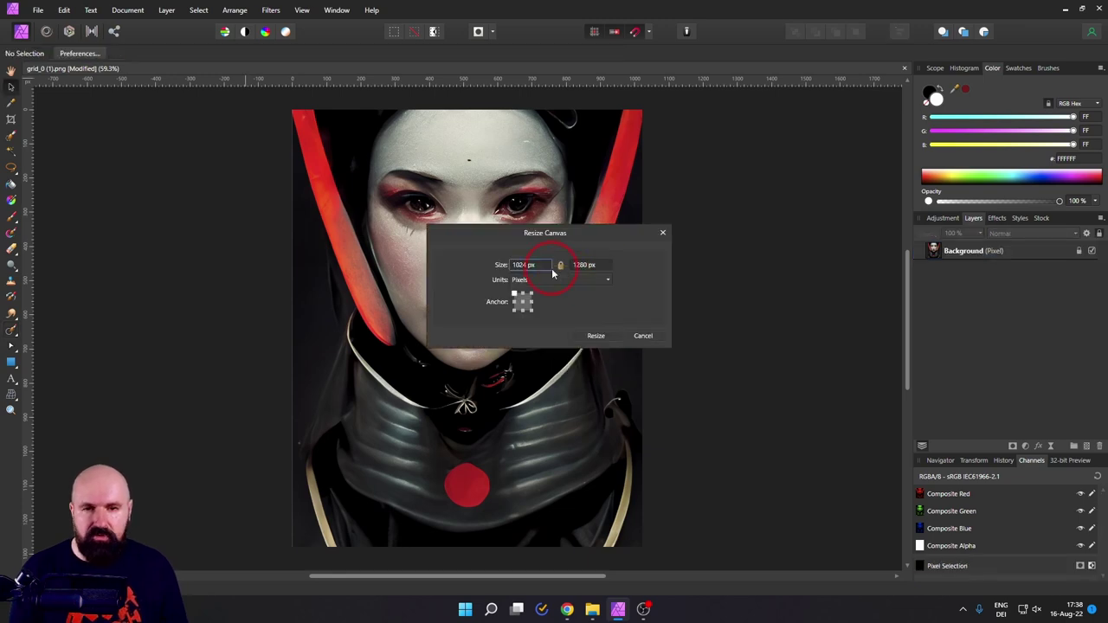
pyautogui.click(545, 265)
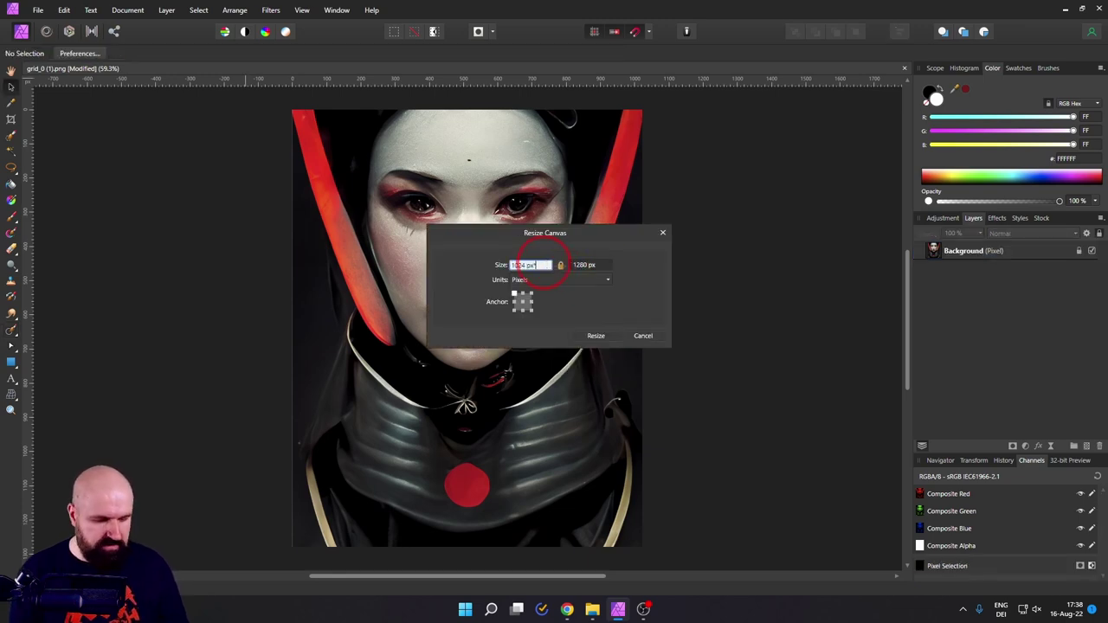
pyautogui.write('2048')
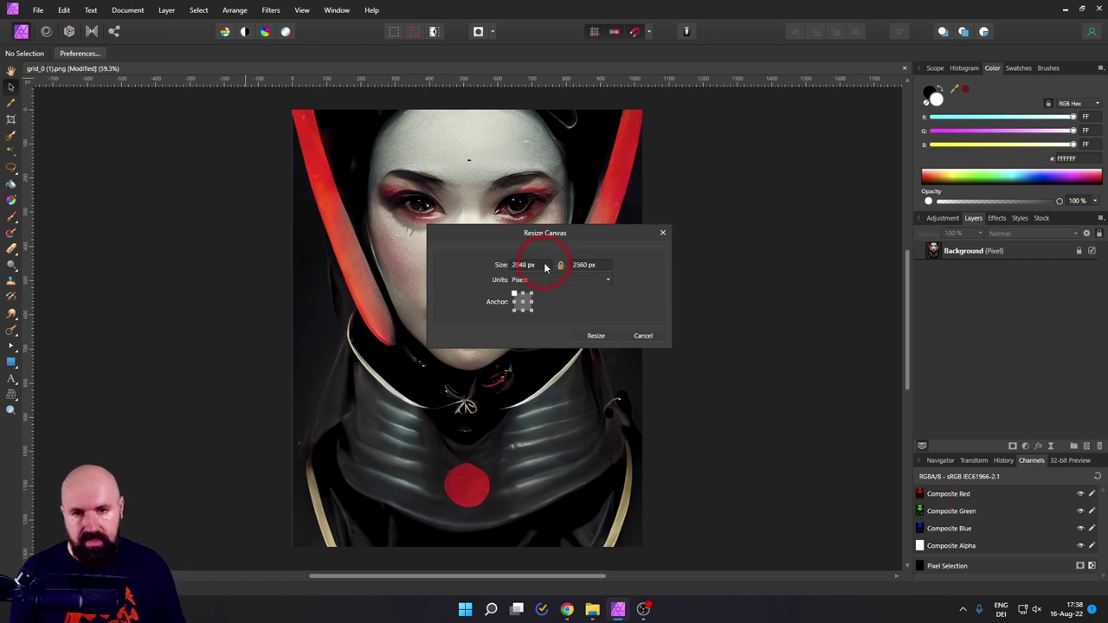
pyautogui.click(601, 330)
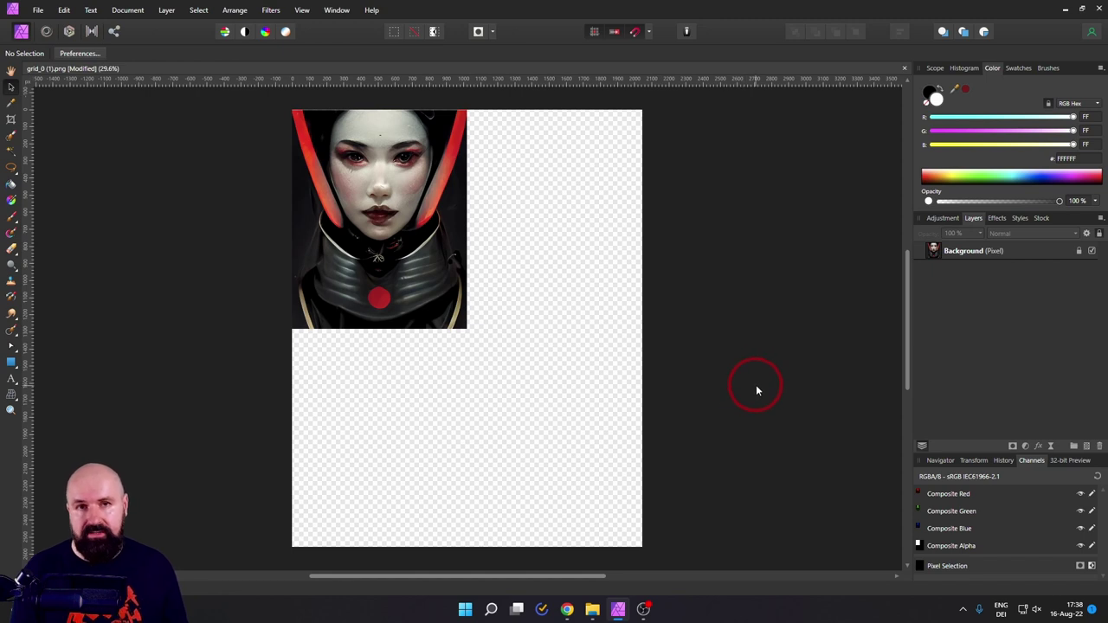
pyautogui.hotkey('ctrl', 'z')
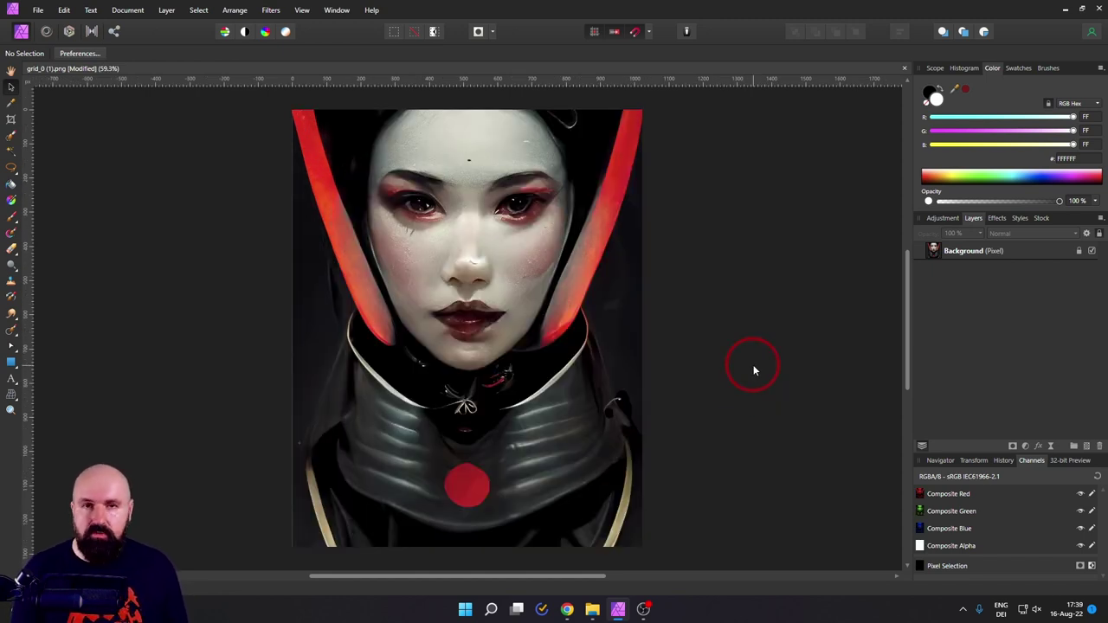
# Start cropping in Unconstrained mode and frame the face and upper collar with an area of about 705 × 954 px.
pyautogui.click(10, 70)
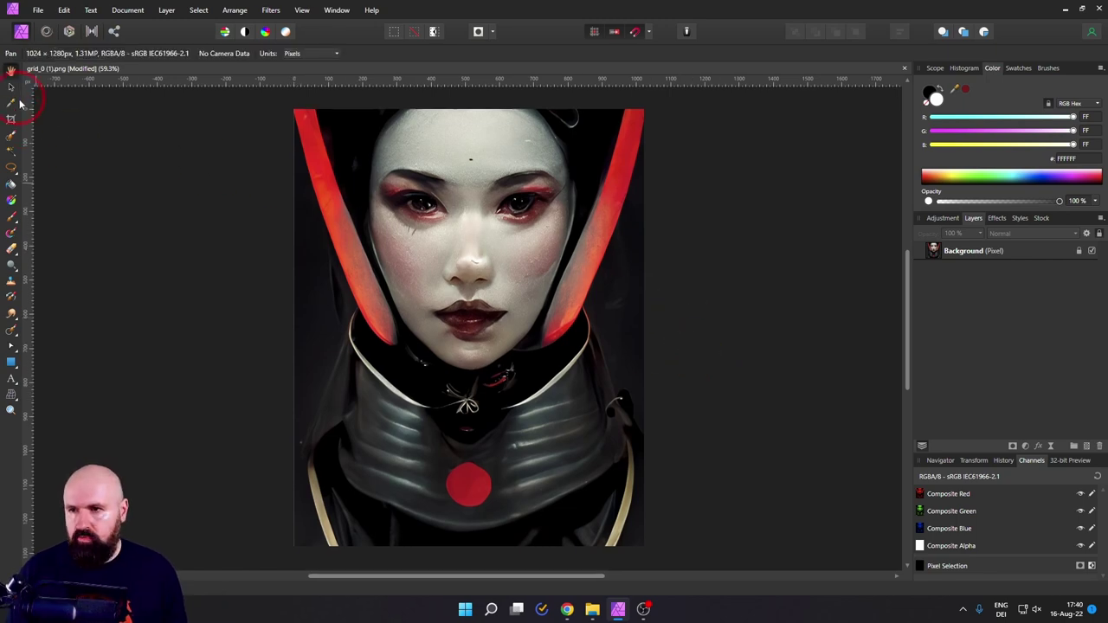
pyautogui.click(10, 122)
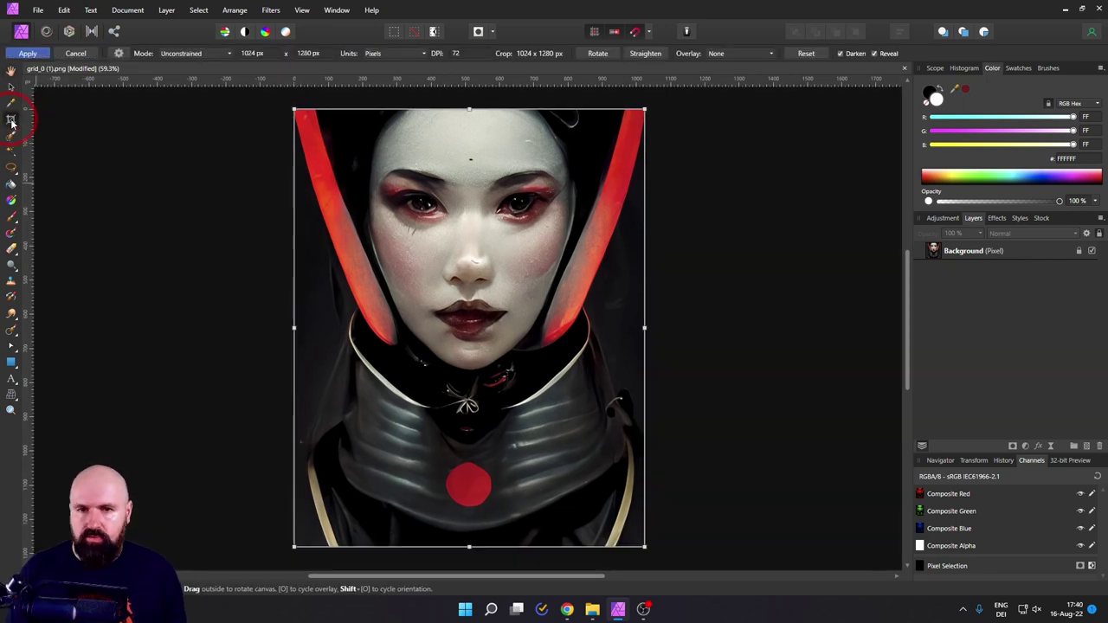
pyautogui.click(185, 56)
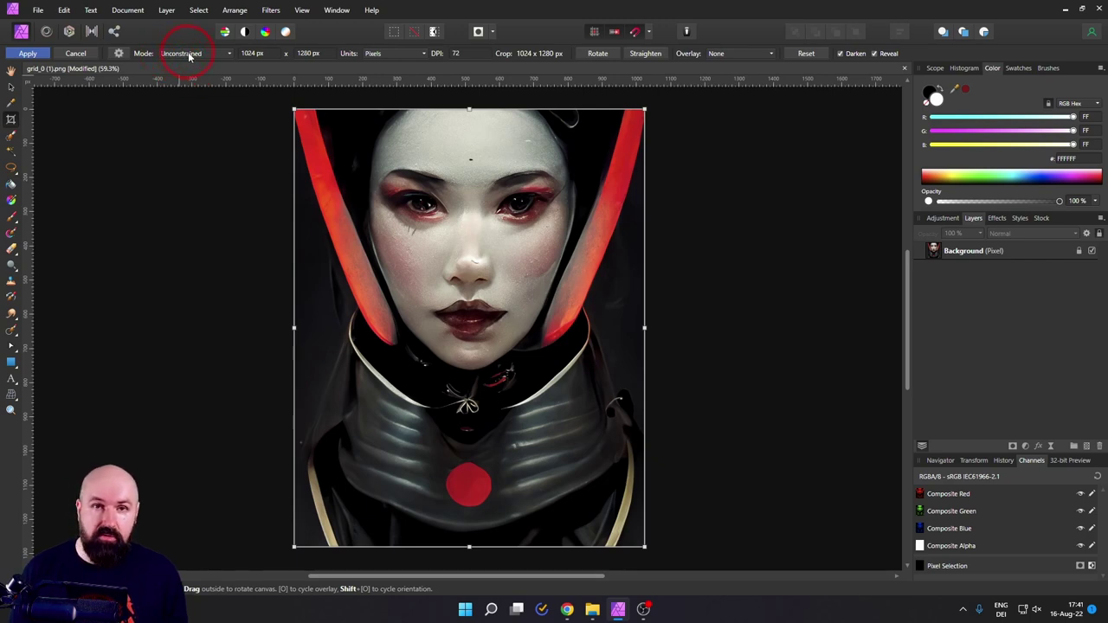
pyautogui.moveTo(295, 545); pyautogui.dragTo(389, 376)
pyautogui.moveTo(648, 107); pyautogui.dragTo(556, 130)
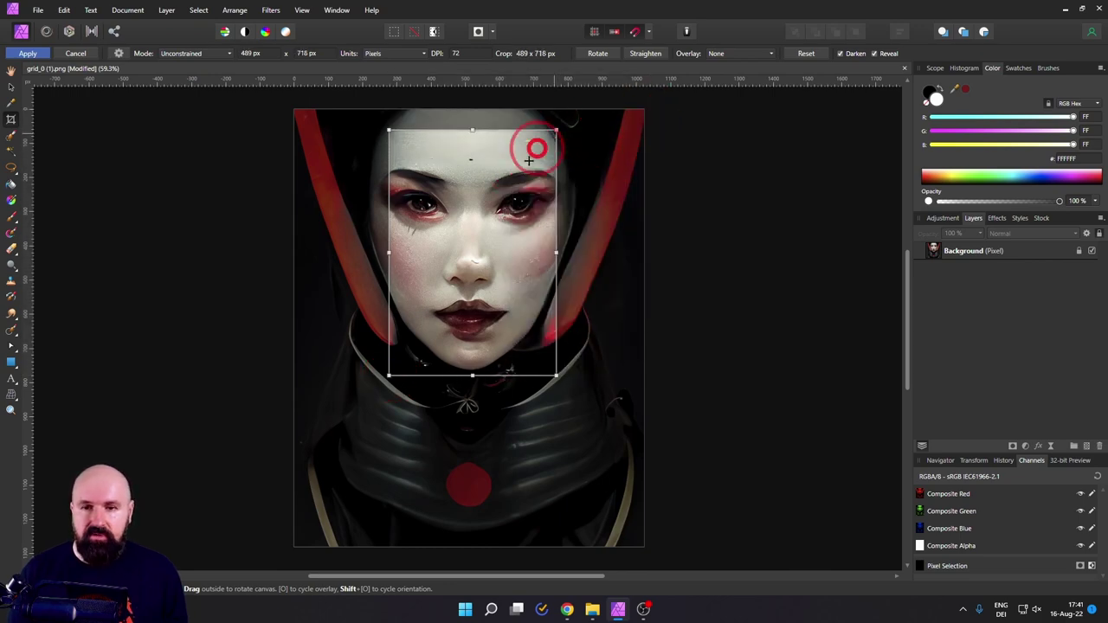
pyautogui.moveTo(389, 376); pyautogui.dragTo(314, 454)
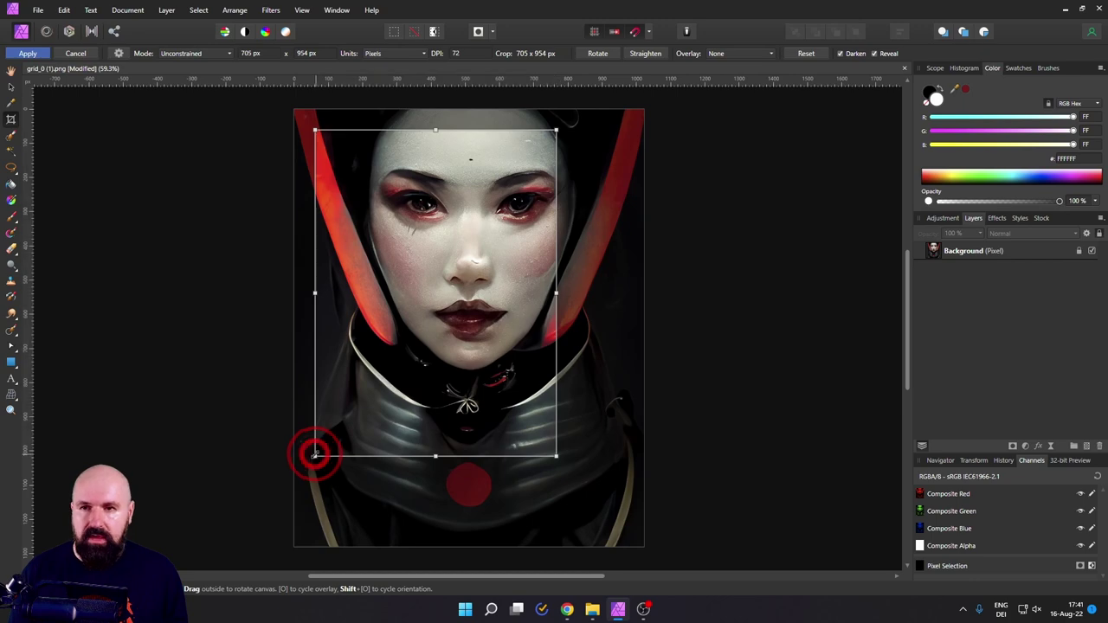
# Constrain the crop to the Original Ratio and enlarge its area to about 750 × 938 px.
pyautogui.click(196, 53)
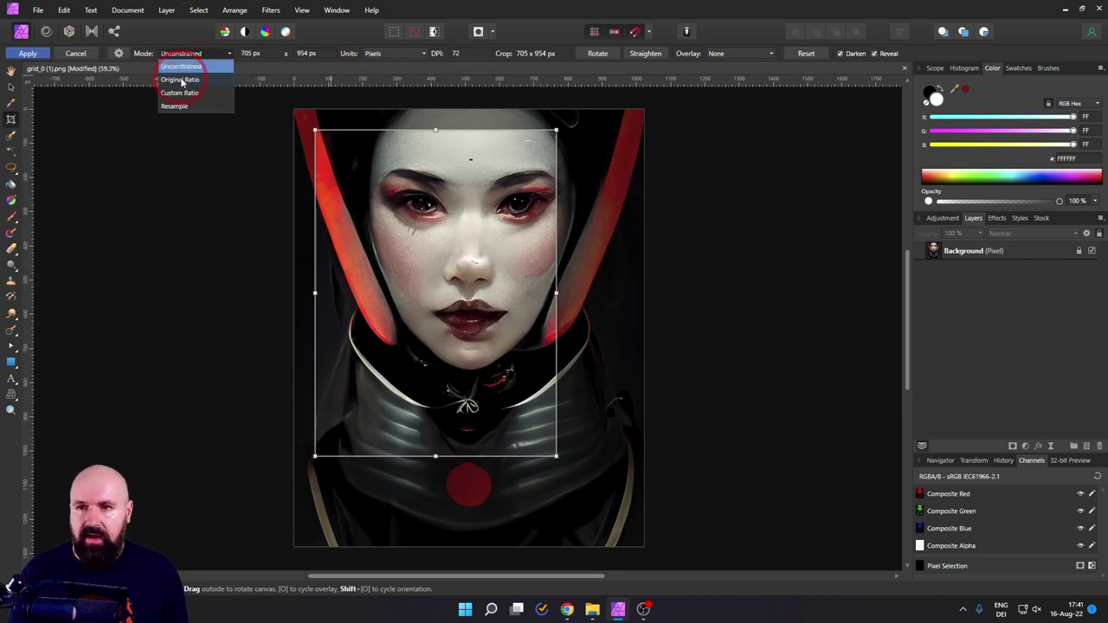
pyautogui.click(180, 80)
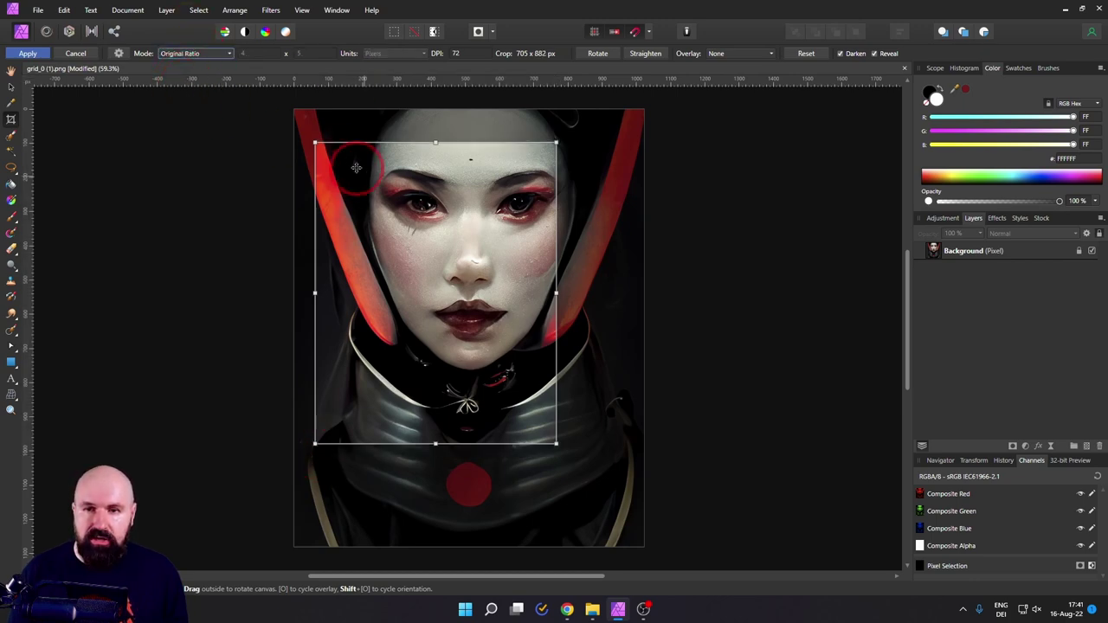
pyautogui.moveTo(556, 450)
pyautogui.mouseDown()
pyautogui.moveTo(438, 280)
pyautogui.moveTo(601, 507)
pyautogui.moveTo(555, 449)
pyautogui.moveTo(571, 461)
pyautogui.mouseUp()
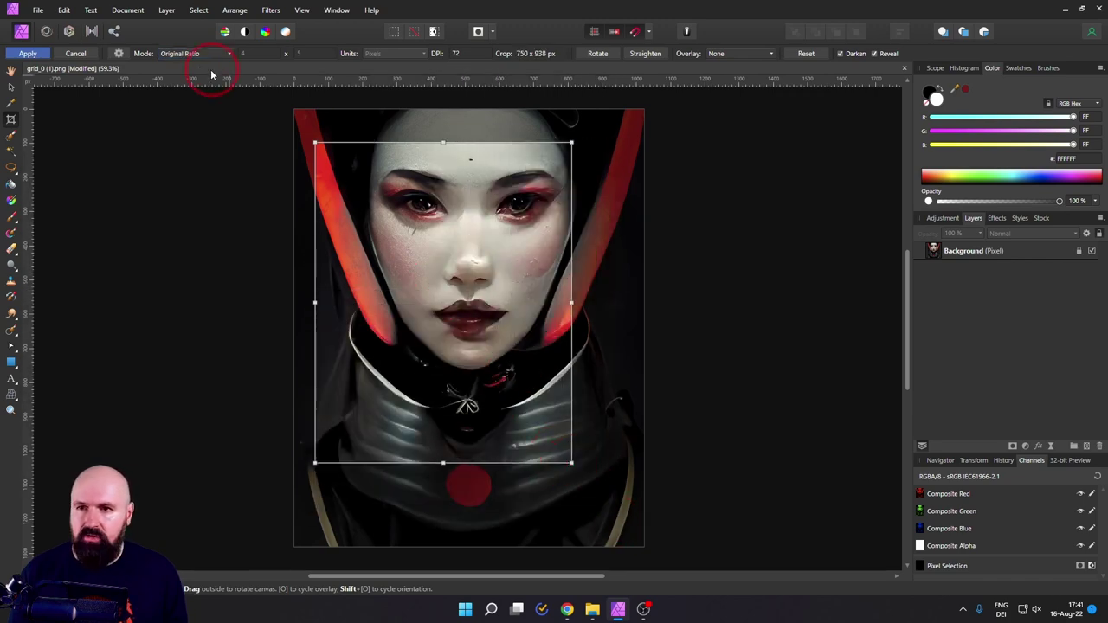
# Constrain the crop to a Custom Ratio of 4 × 5.
pyautogui.click(189, 54)
pyautogui.click(189, 93)
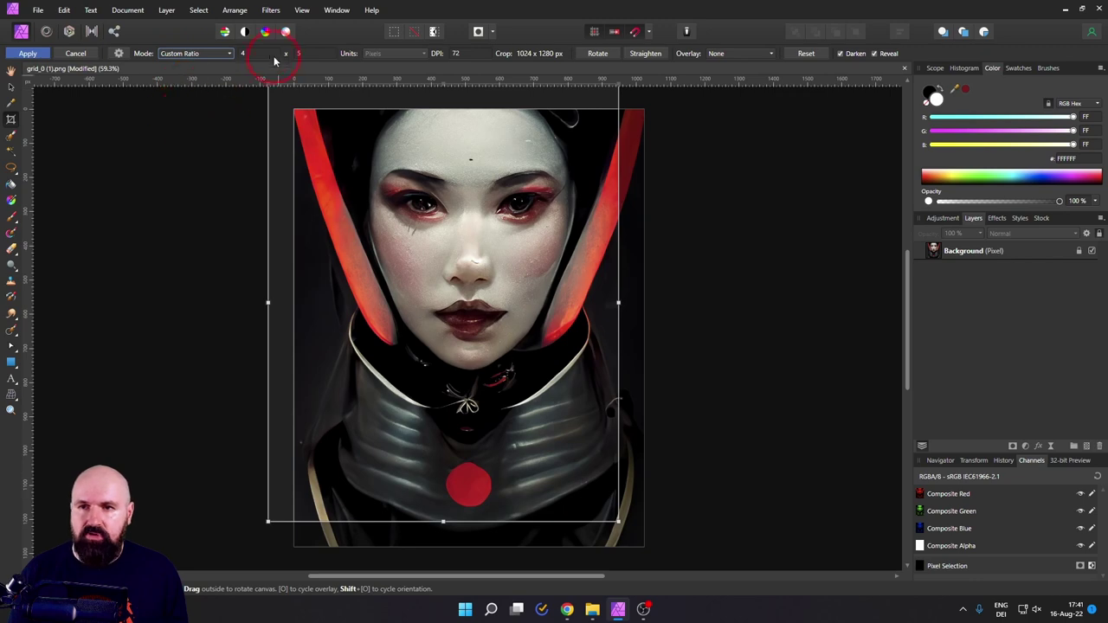
pyautogui.click(301, 55)
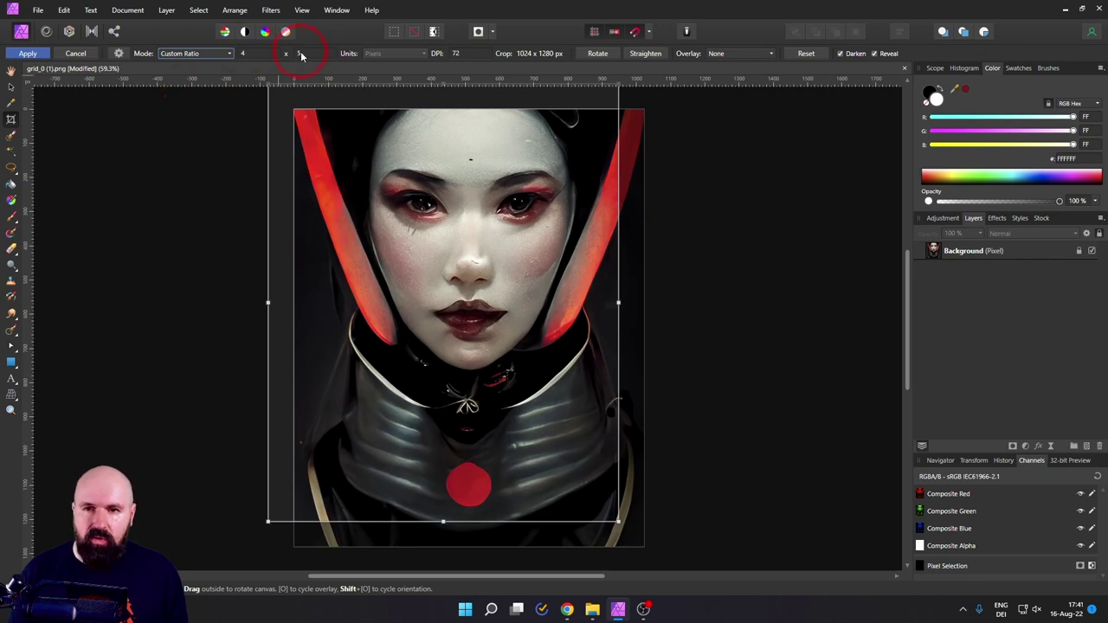
# Crop to the face in Resample mode, keeping the output size at 1024 × 1280 px, and apply the crop.
pyautogui.click(221, 54)
pyautogui.click(186, 66)
pyautogui.click(190, 53)
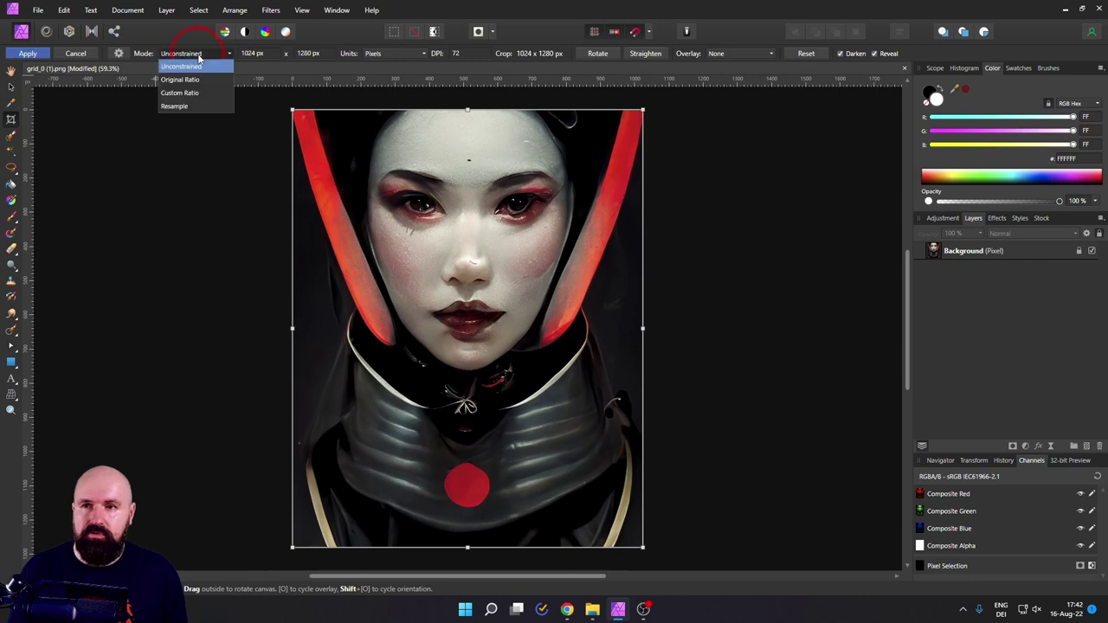
pyautogui.click(185, 109)
pyautogui.moveTo(643, 109); pyautogui.dragTo(452, 347)
pyautogui.moveTo(391, 383); pyautogui.dragTo(471, 203)
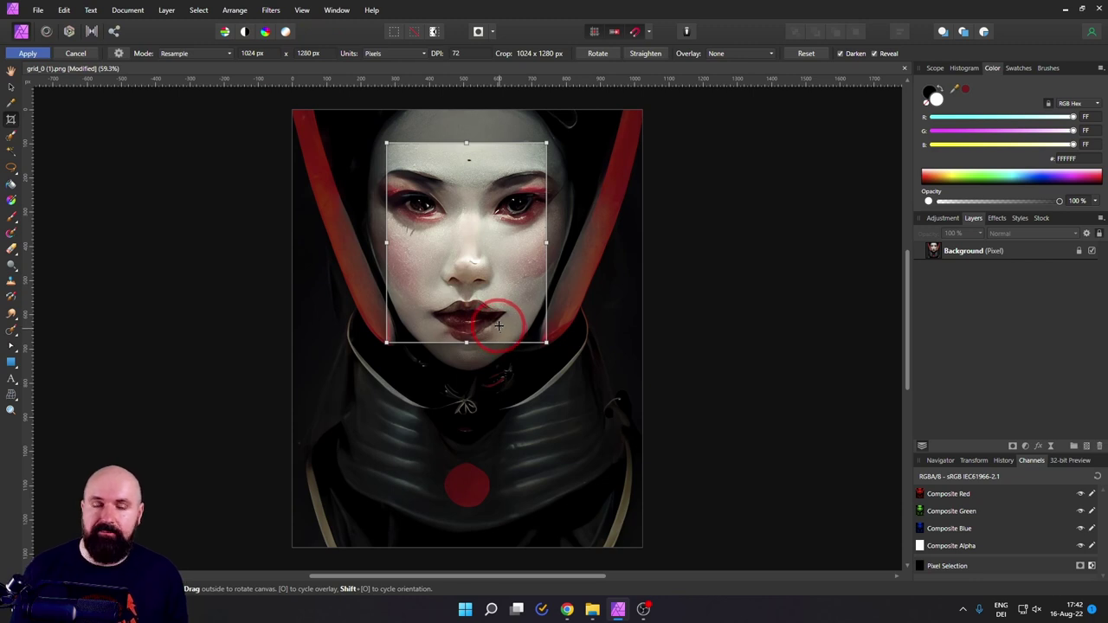
pyautogui.press('Return')
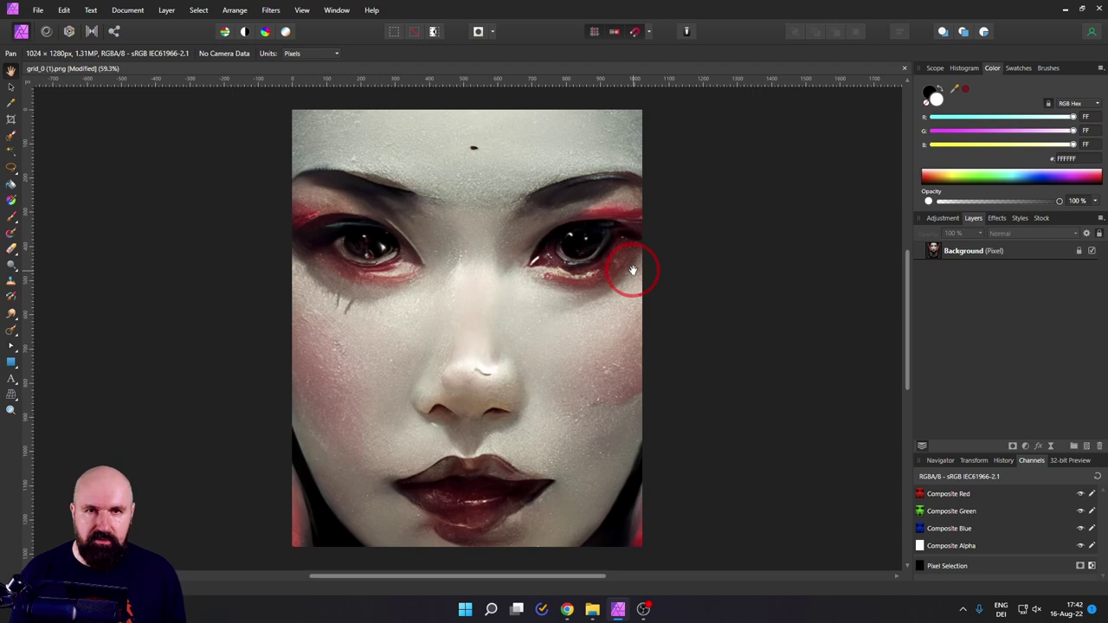
# Check the cropped document's pixel size in the document resize settings and cancel the resize.
pyautogui.click(128, 9)
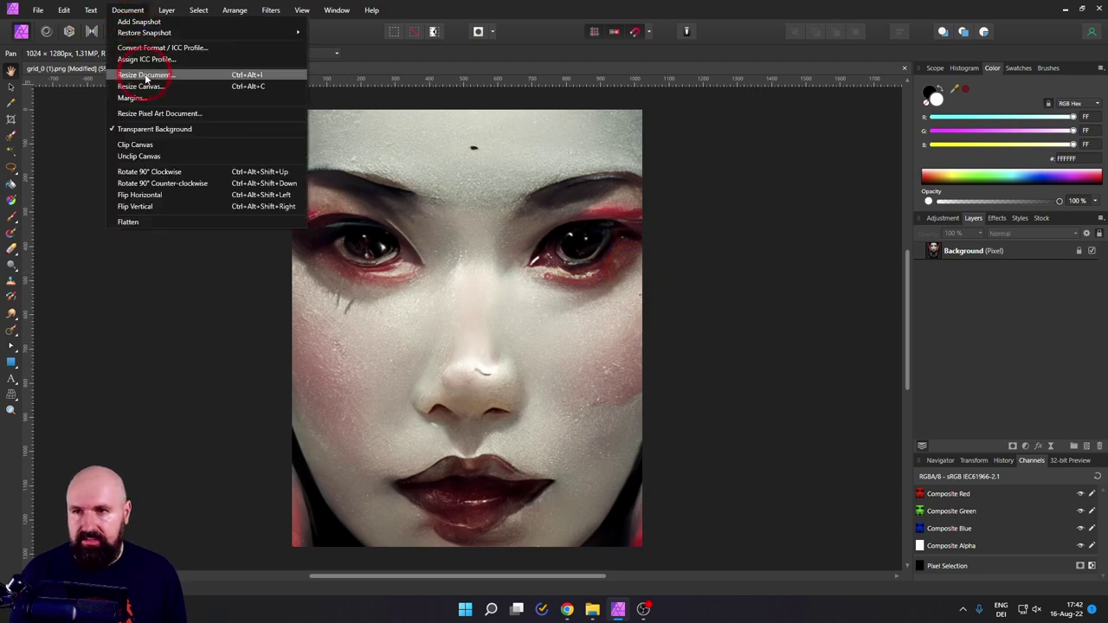
pyautogui.click(144, 76)
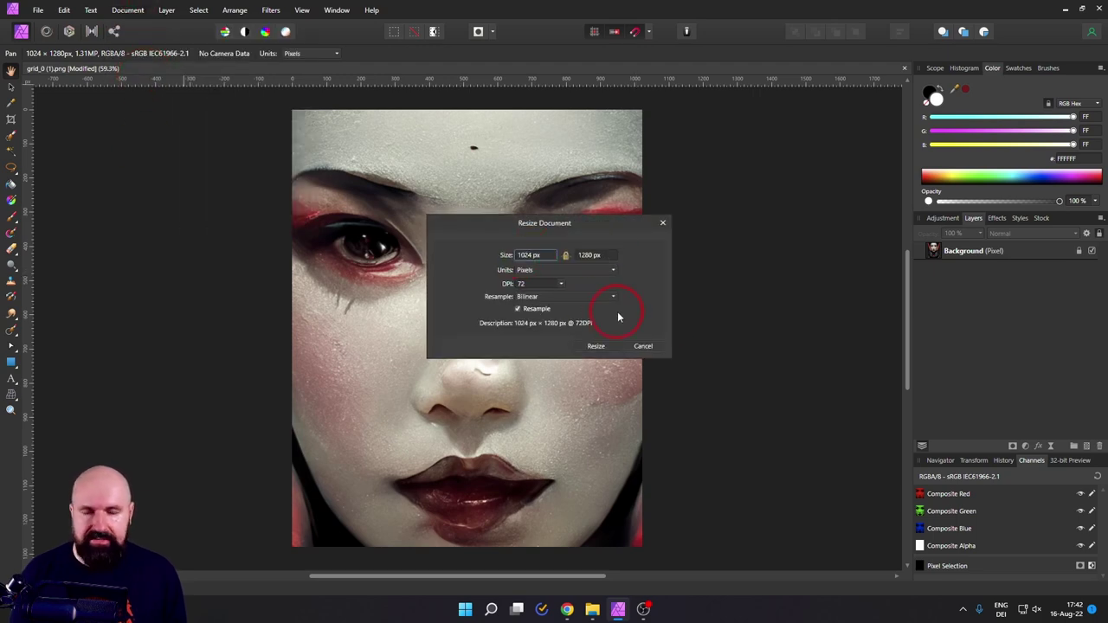
pyautogui.click(655, 348)
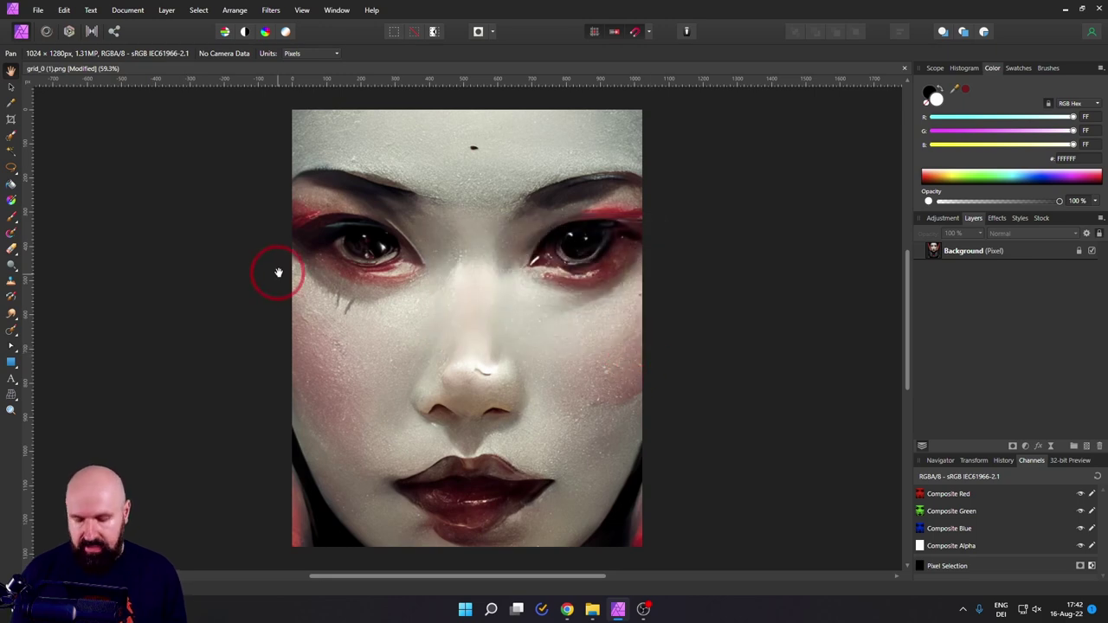
# Start a new crop from the common 4:3 ratio preset and rotate the crop area to 3:4 portrait orientation.
pyautogui.press('c')
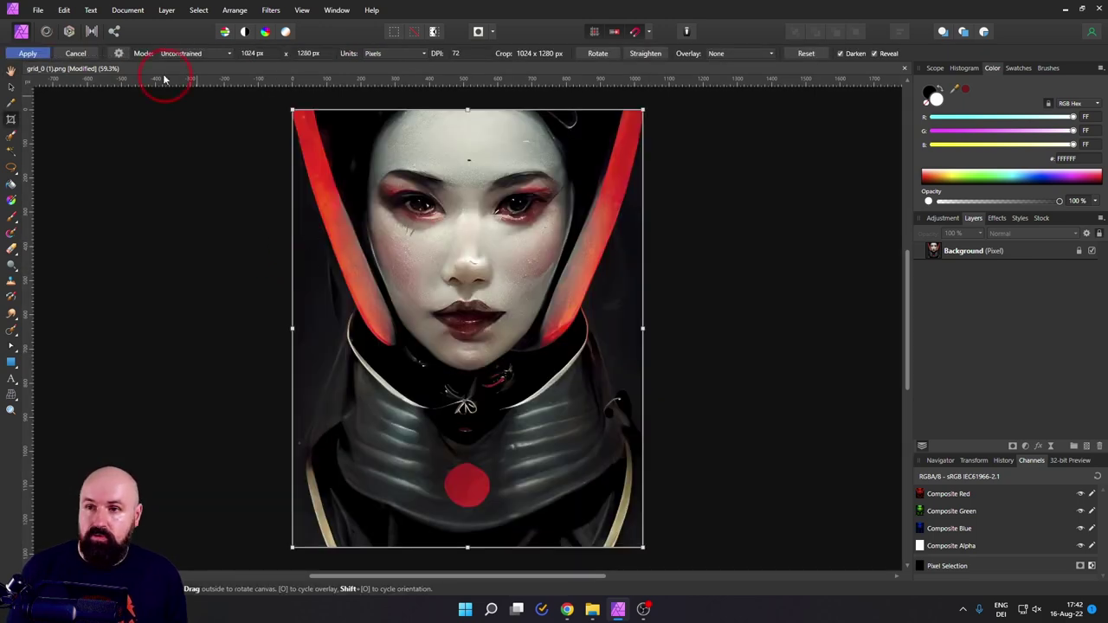
pyautogui.click(122, 54)
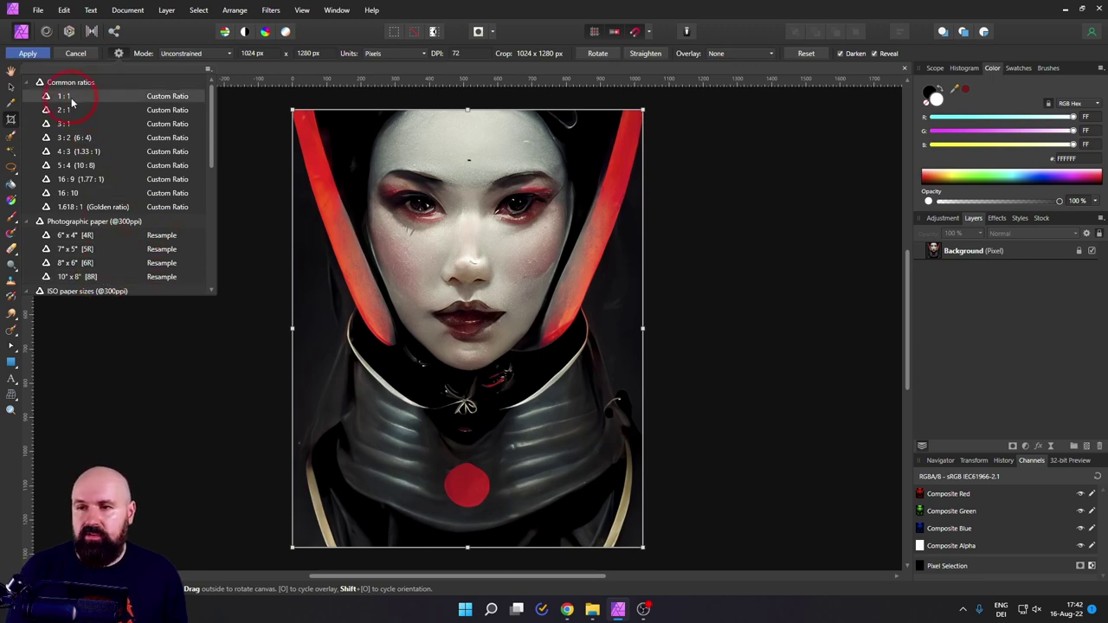
pyautogui.click(74, 153)
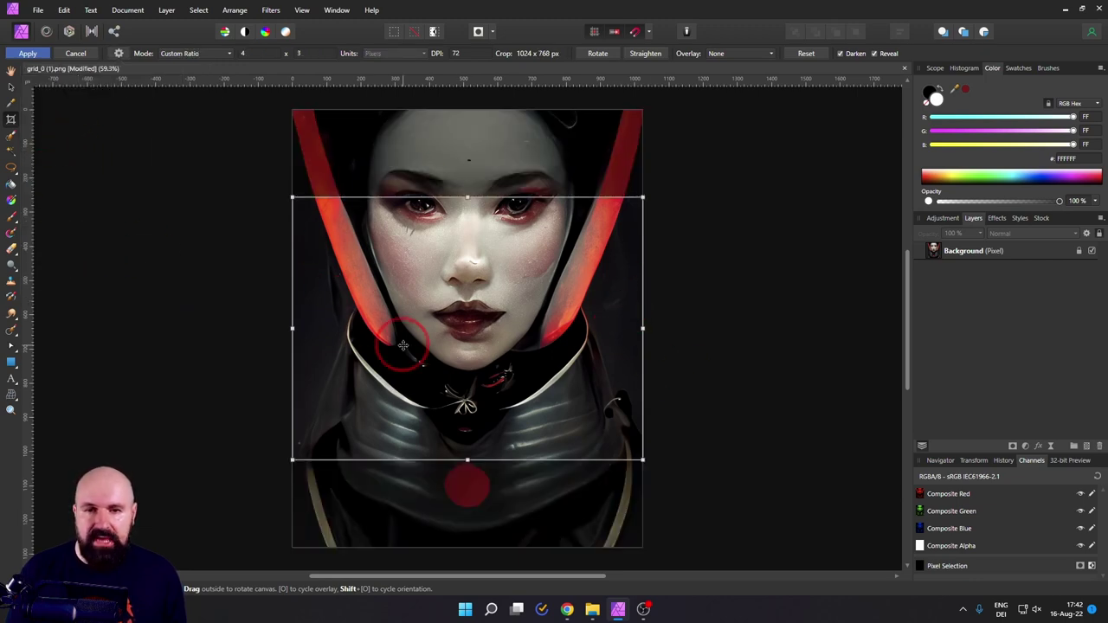
pyautogui.click(600, 53)
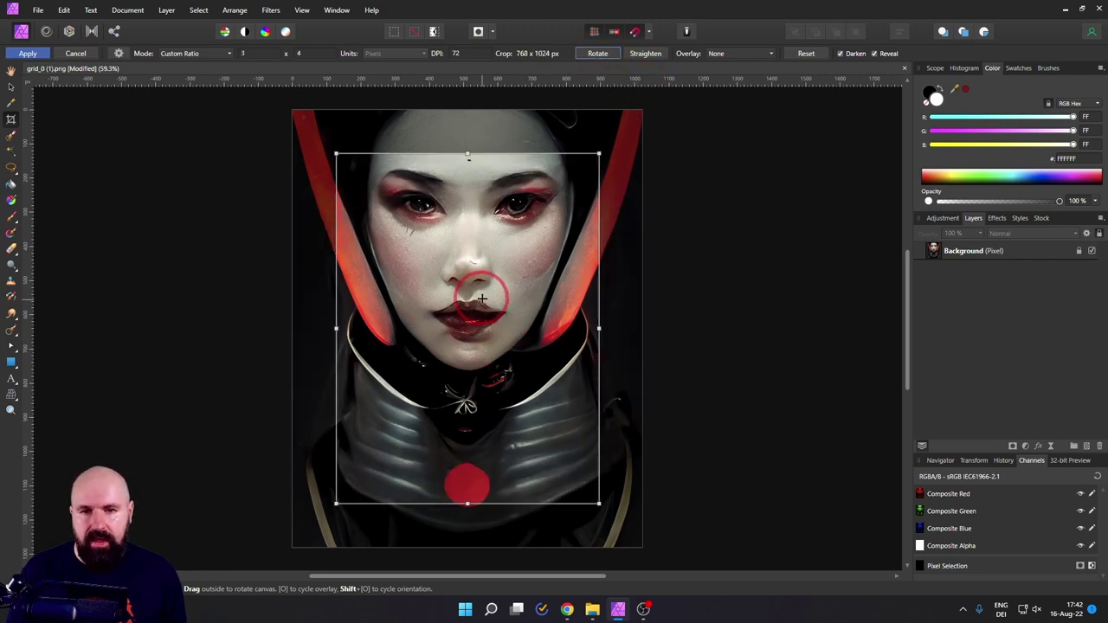
# Frame the face and collar with the 3:4 crop area at about 755 × 1007 px, and cancel the crop.
pyautogui.moveTo(472, 329); pyautogui.dragTo(494, 290)
pyautogui.moveTo(598, 124); pyautogui.dragTo(577, 111)
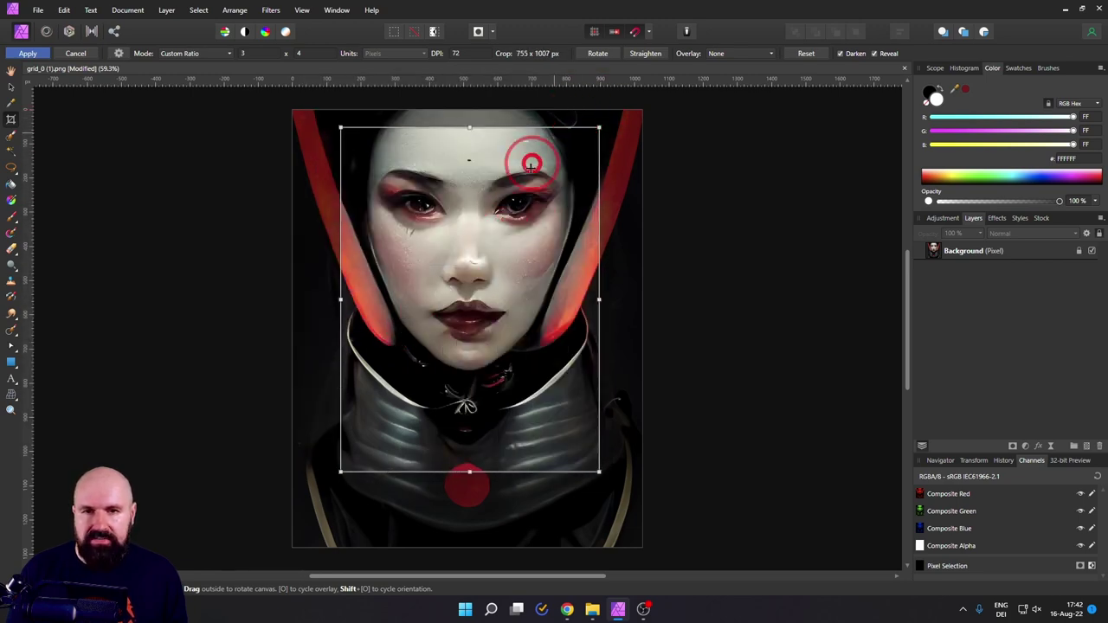
pyautogui.moveTo(527, 163); pyautogui.dragTo(518, 156)
pyautogui.moveTo(498, 225); pyautogui.dragTo(494, 228)
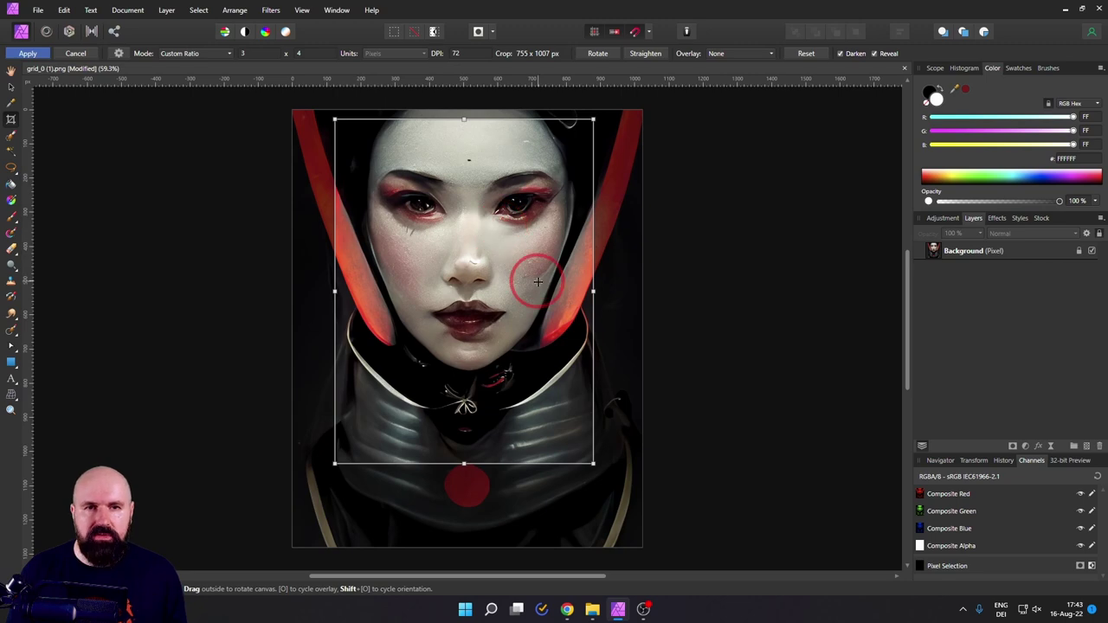
pyautogui.press('Escape')
# Try to straighten the image along lines across the face, undo the last rotation, and cancel the crop.
pyautogui.moveTo(537, 281)
pyautogui.mouseDown()
pyautogui.moveTo(465, 249)
pyautogui.moveTo(459, 259)
pyautogui.moveTo(539, 262)
pyautogui.mouseUp()
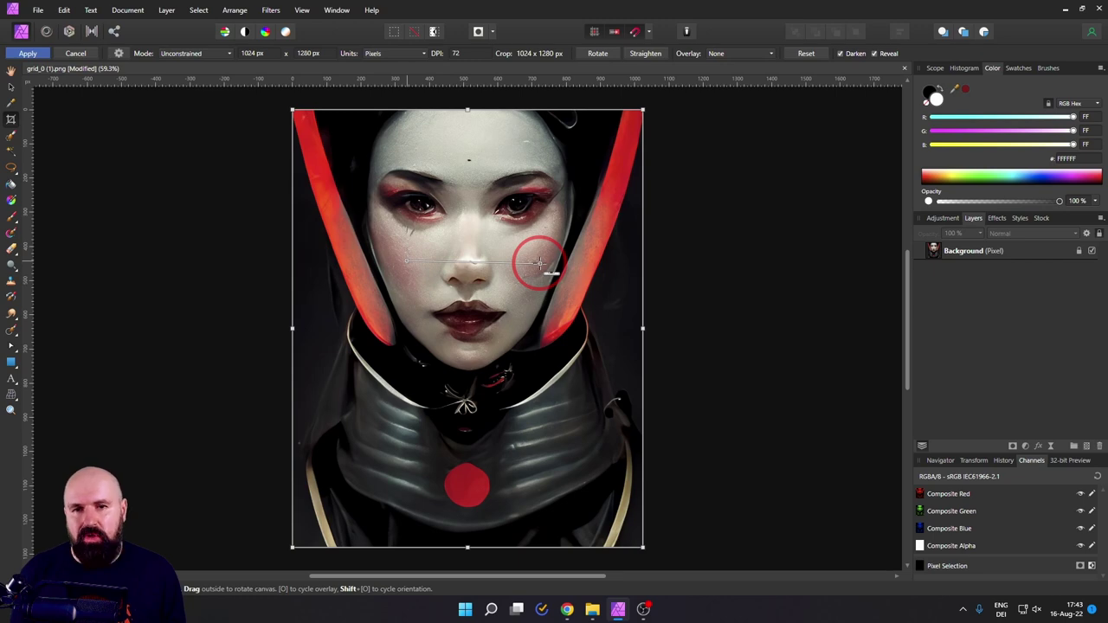
pyautogui.moveTo(539, 261); pyautogui.dragTo(540, 215)
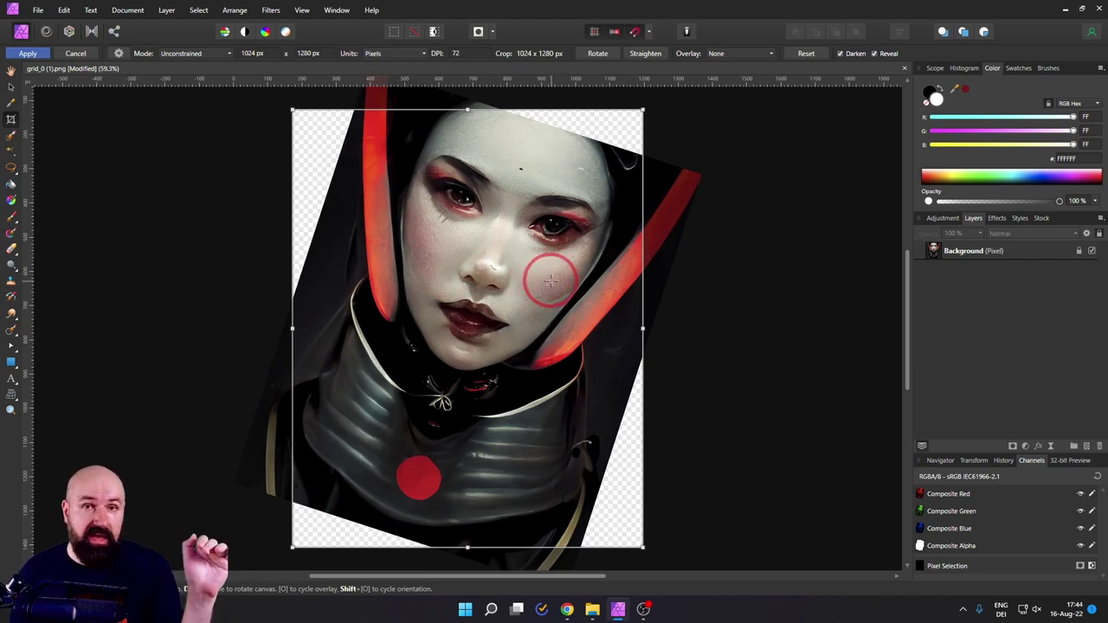
pyautogui.hotkey('ctrl', 'z')
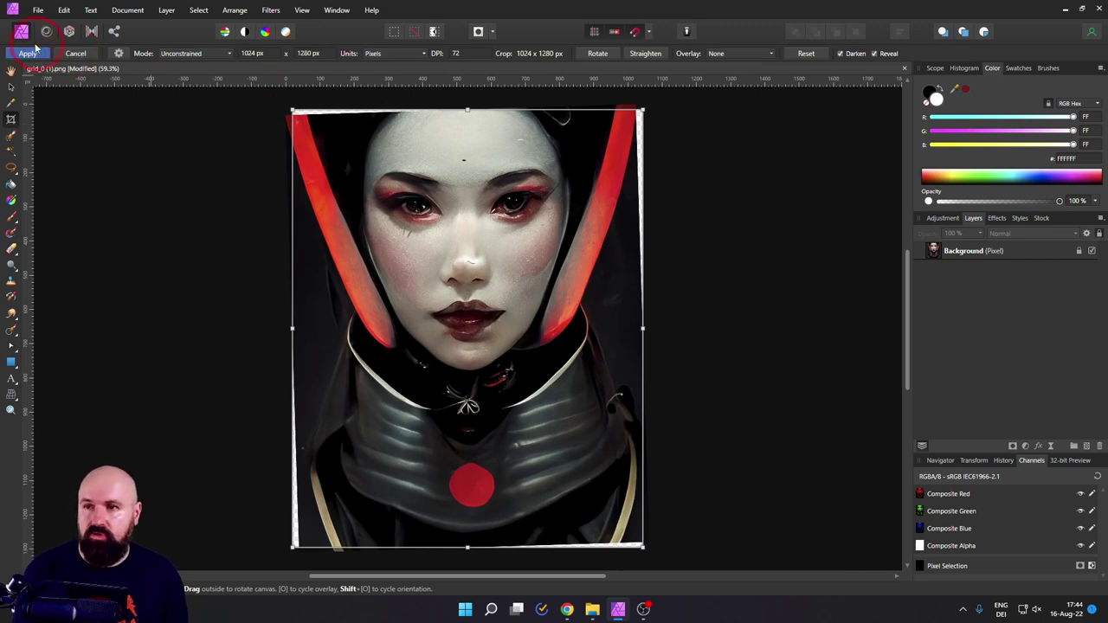
pyautogui.click(75, 54)
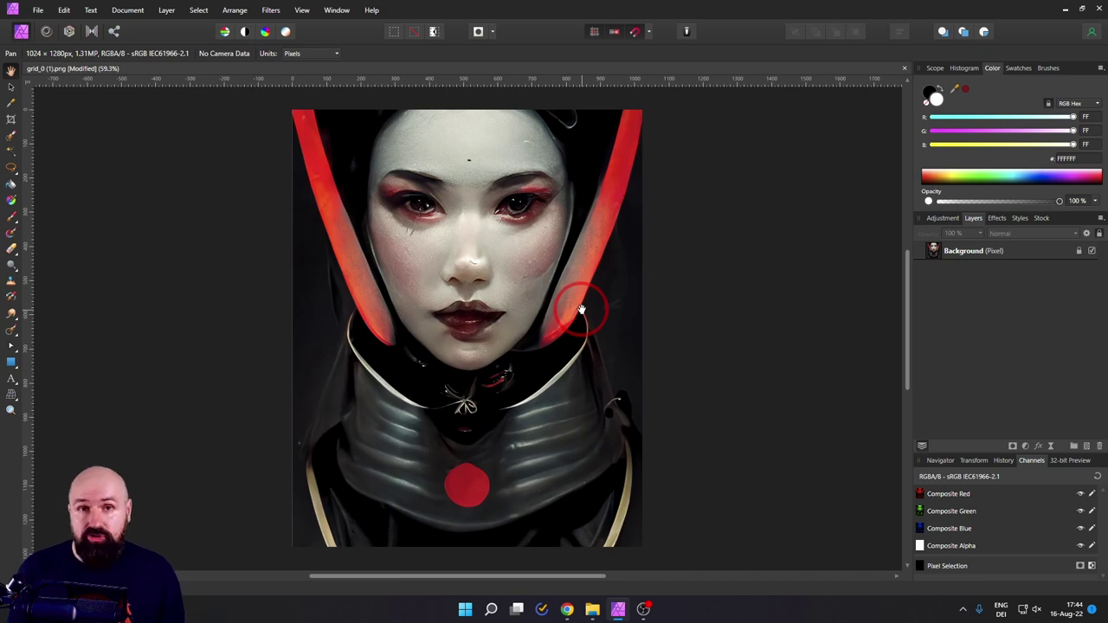
# Open the export settings, compare the JPEG, PNG and GIF formats, and inspect the JPEG width and height.
pyautogui.click(37, 10)
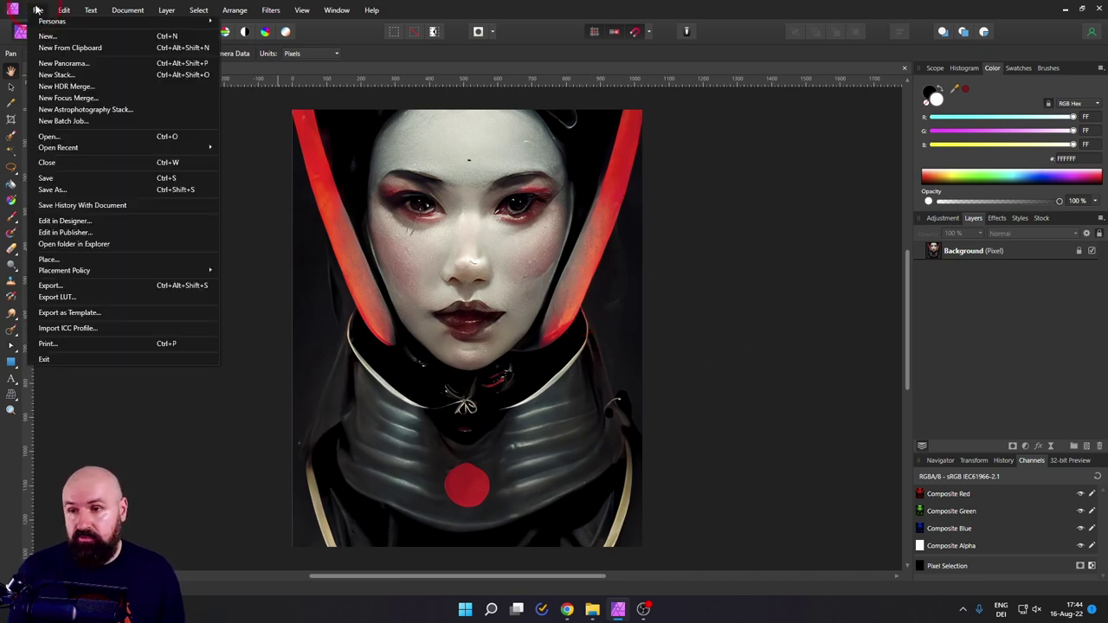
pyautogui.click(67, 285)
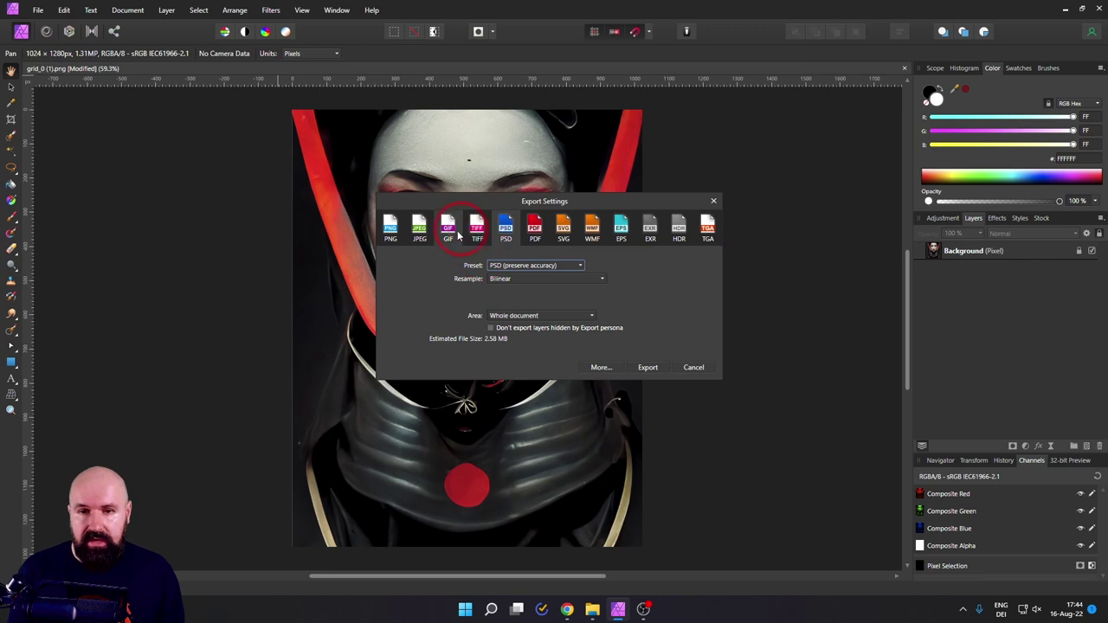
pyautogui.click(419, 230)
pyautogui.click(391, 230)
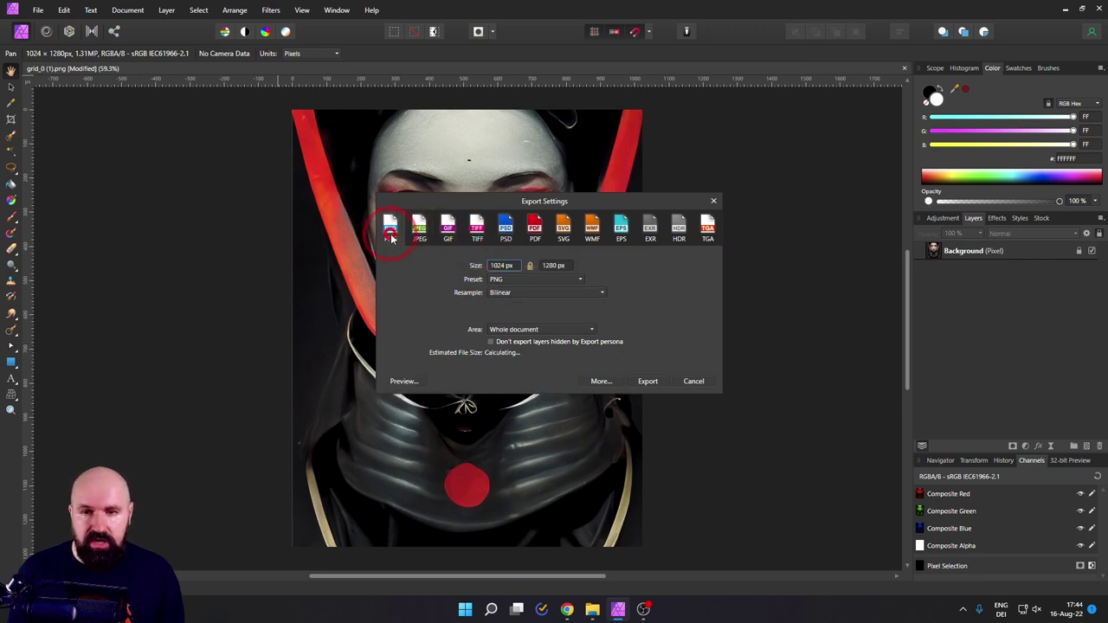
pyautogui.click(447, 230)
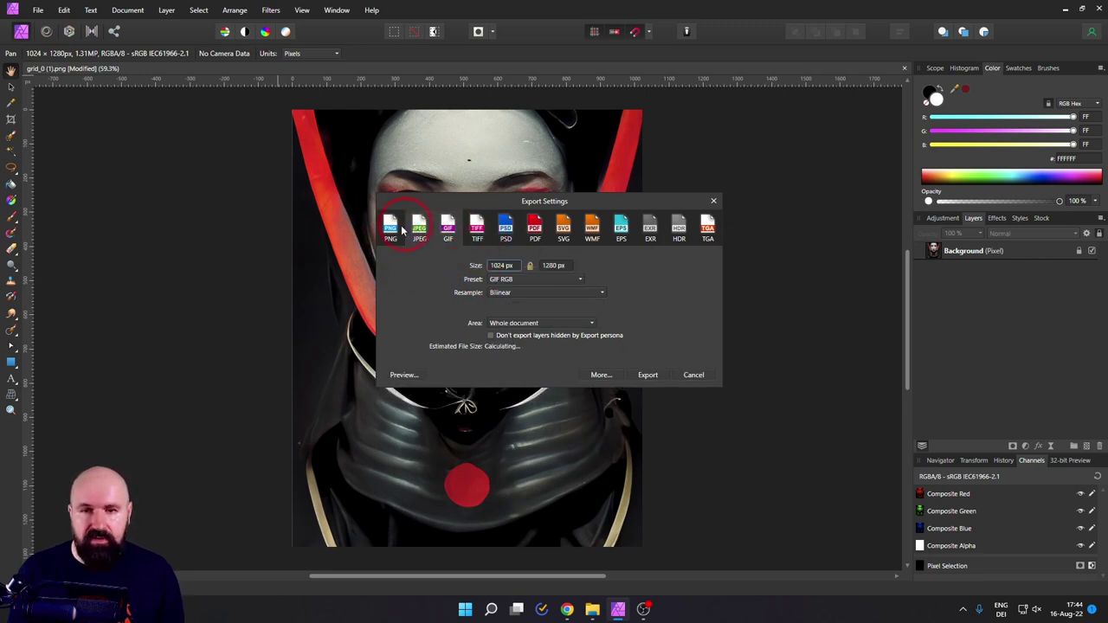
pyautogui.click(419, 230)
pyautogui.click(506, 265)
pyautogui.click(562, 266)
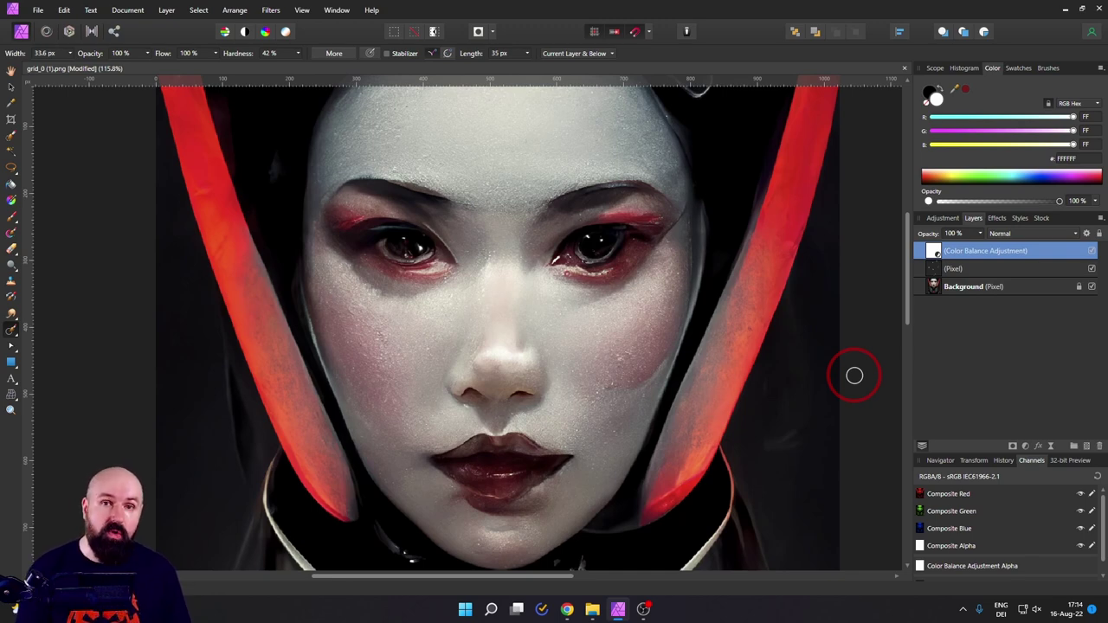
pyautogui.click(38, 11)
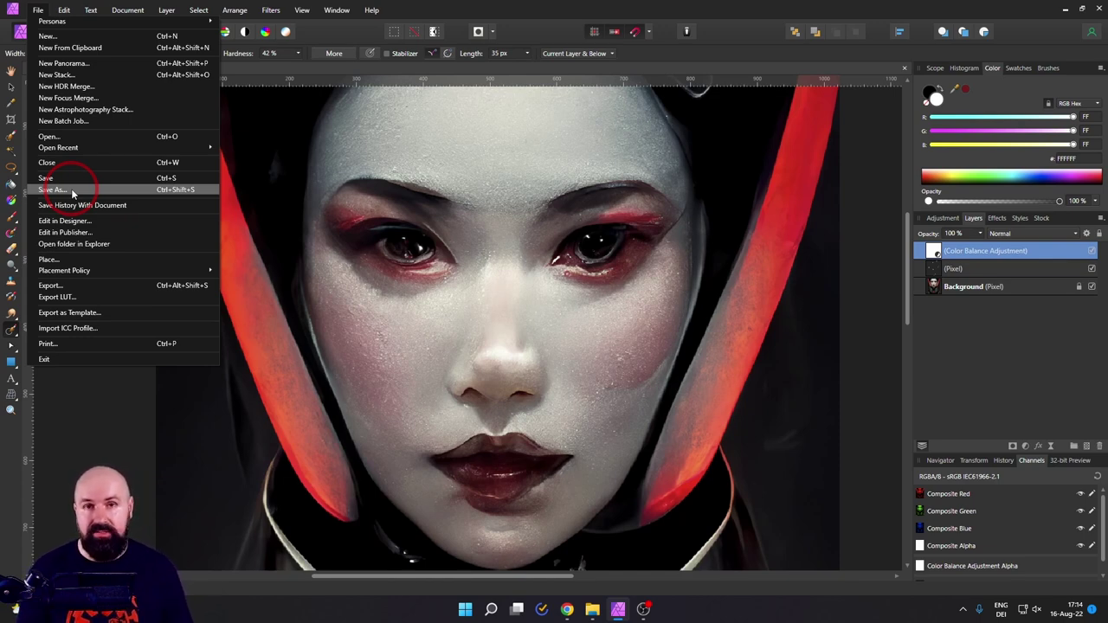
pyautogui.click(257, 359)
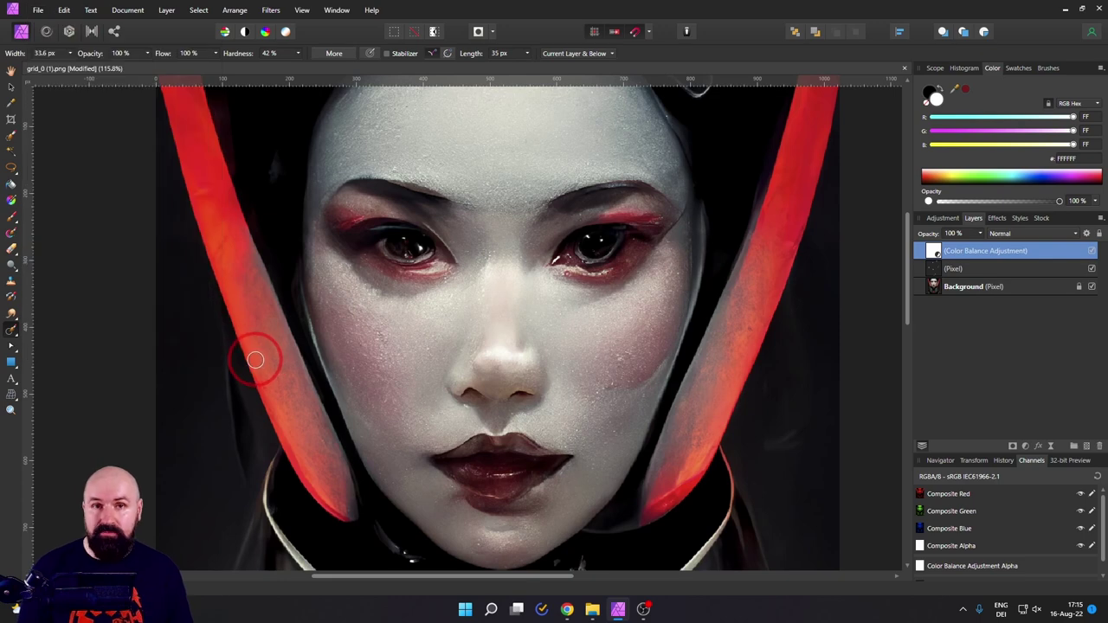
# Open the export settings for the layered portrait in JPEG format and select the JPEG (High quality) preset.
pyautogui.click(37, 11)
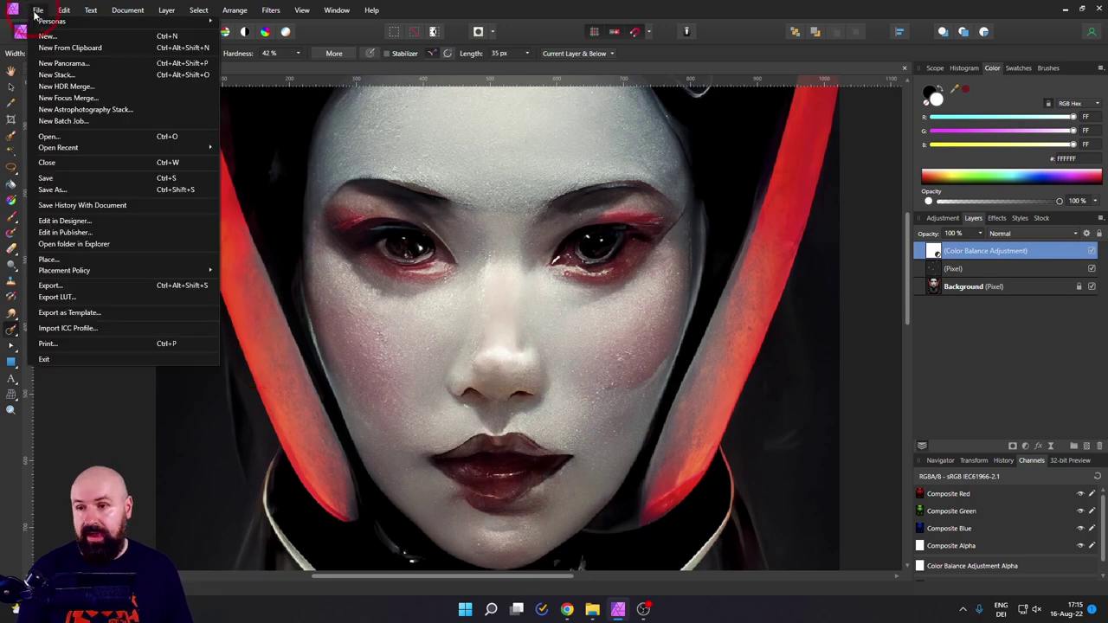
pyautogui.click(78, 285)
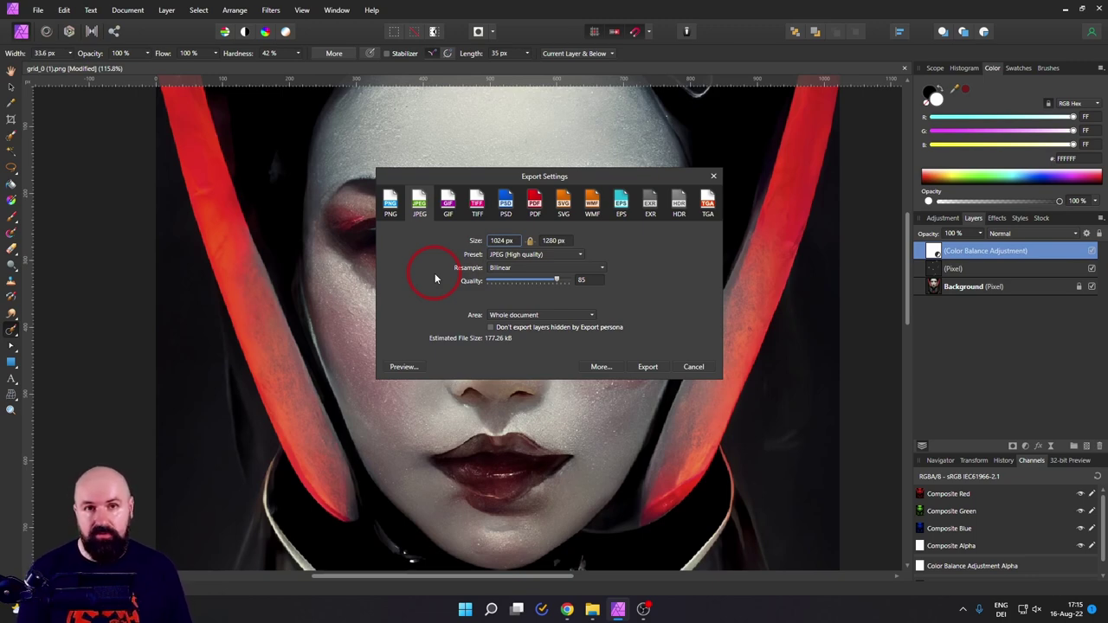
pyautogui.click(503, 256)
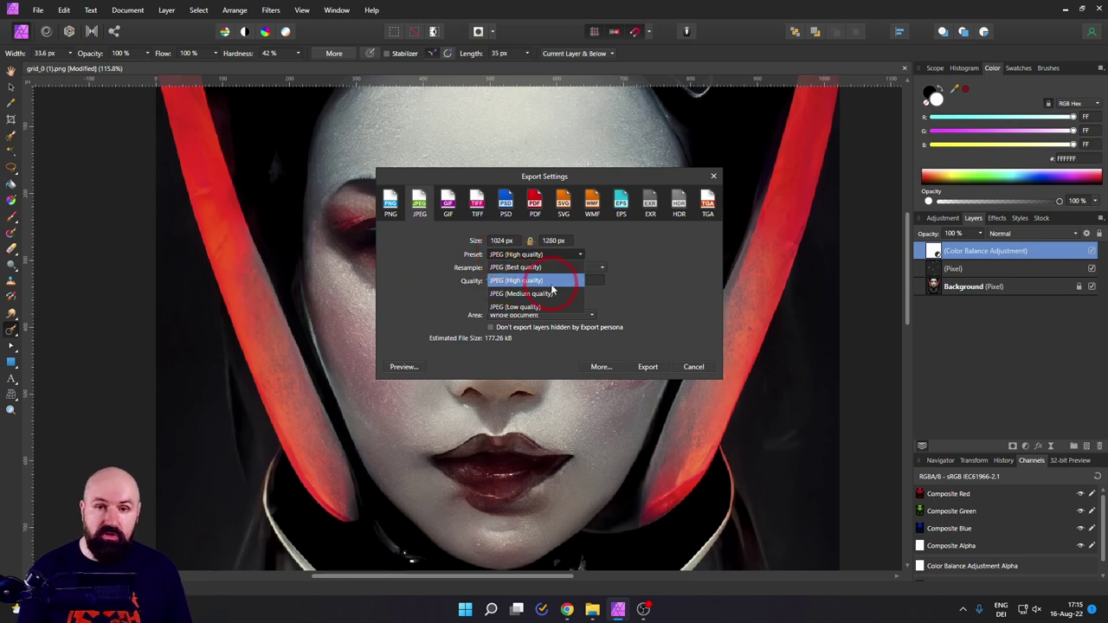
pyautogui.click(551, 286)
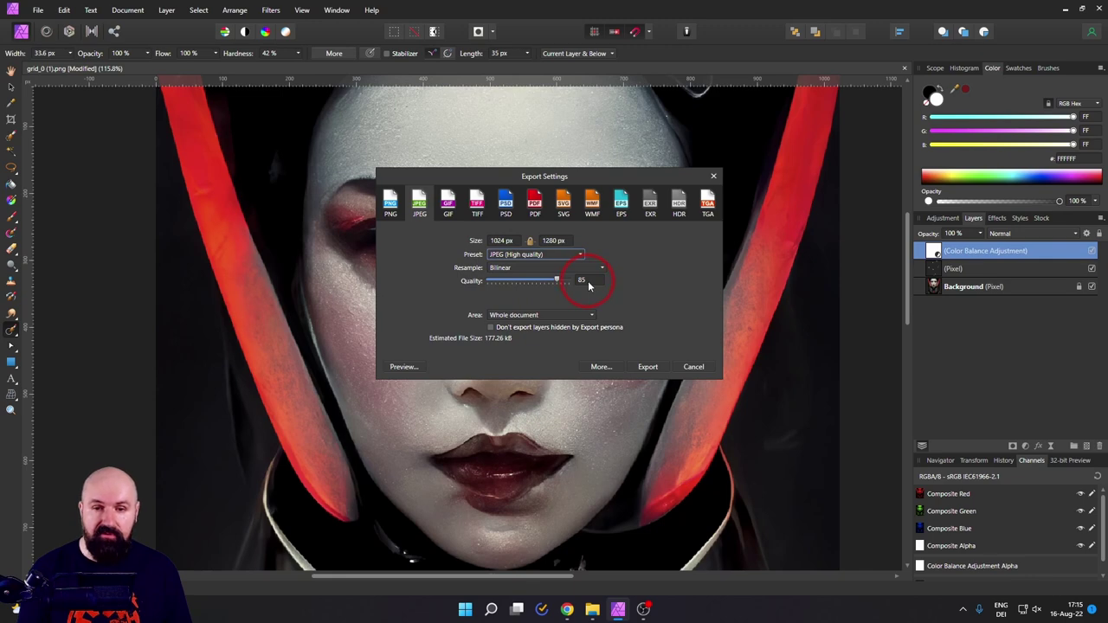
# Examine the export area options, keeping Whole document, and review the estimated size of the JPEG file.
pyautogui.click(539, 317)
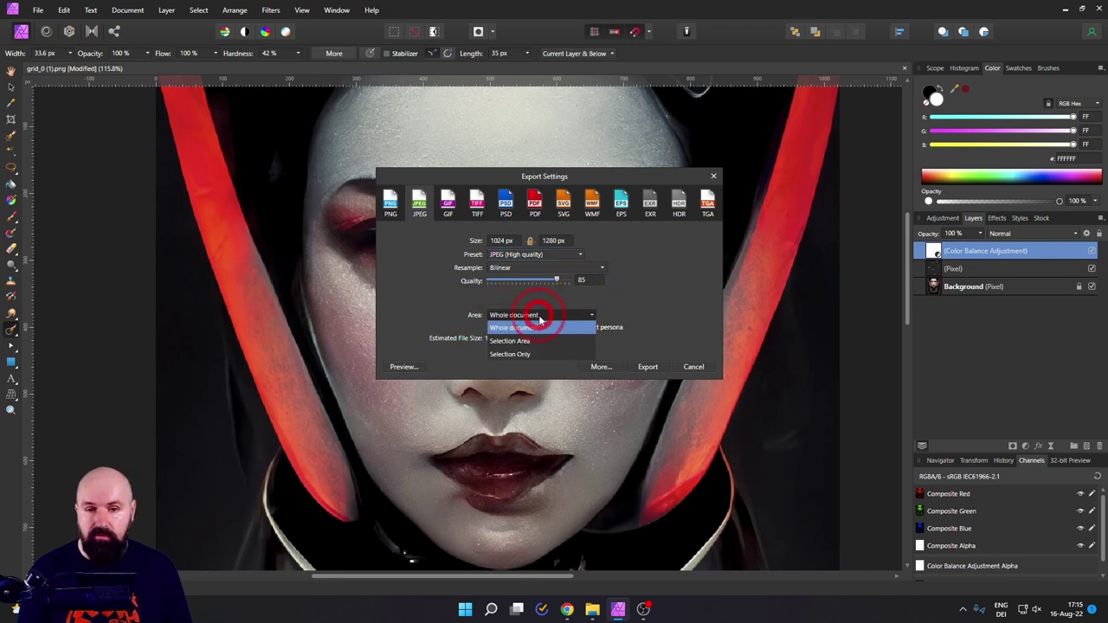
pyautogui.click(440, 299)
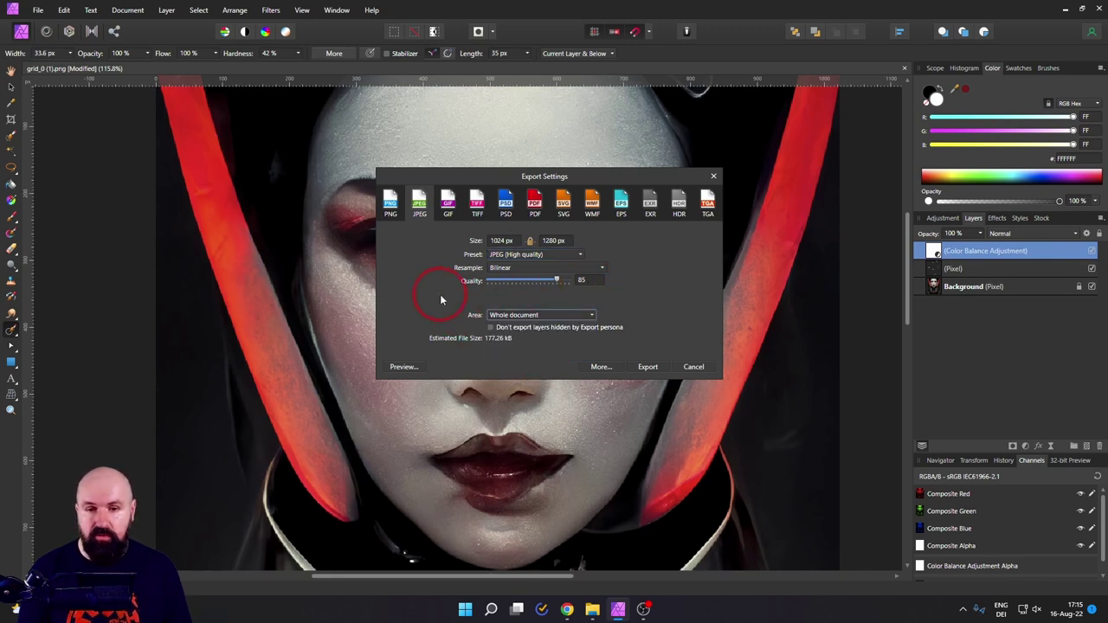
pyautogui.click(500, 346)
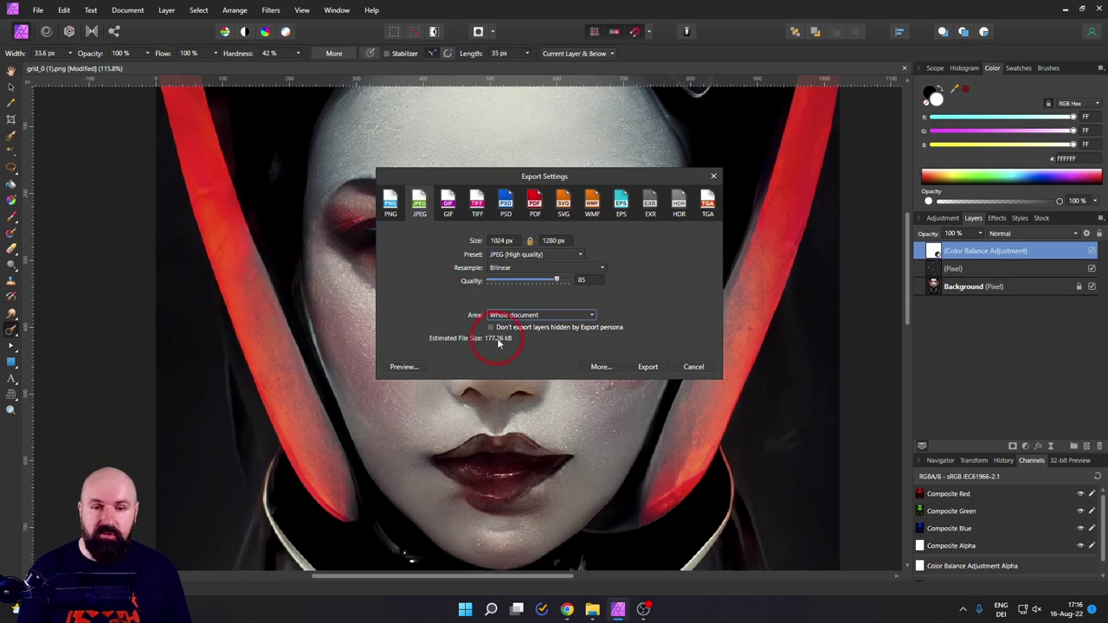
pyautogui.click(649, 368)
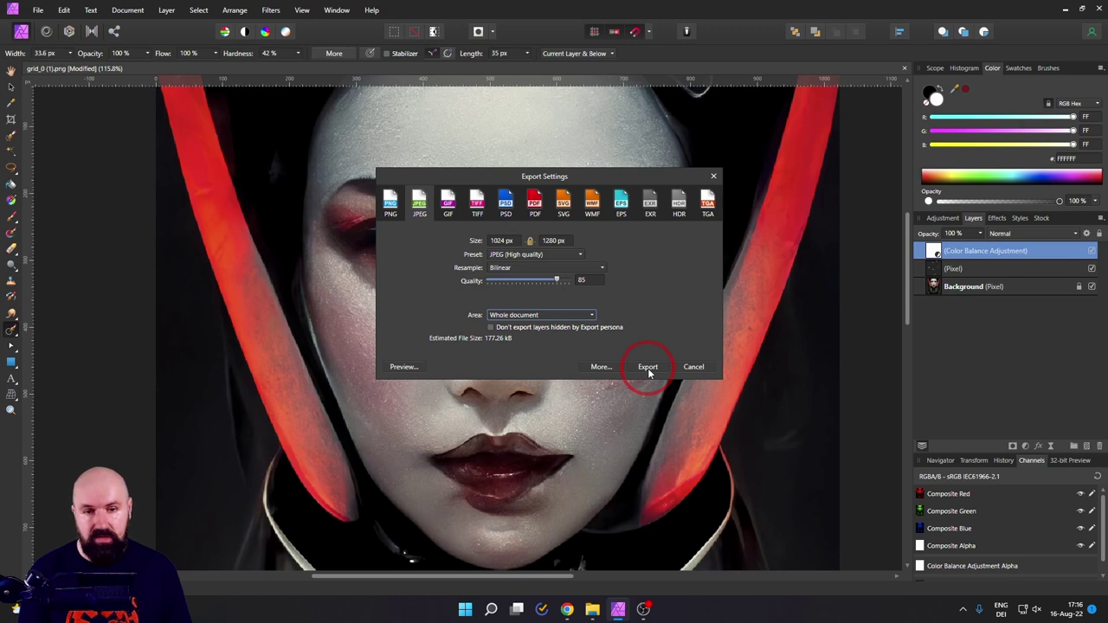
# Compare the export options of the PNG and PDF formats.
pyautogui.click(391, 204)
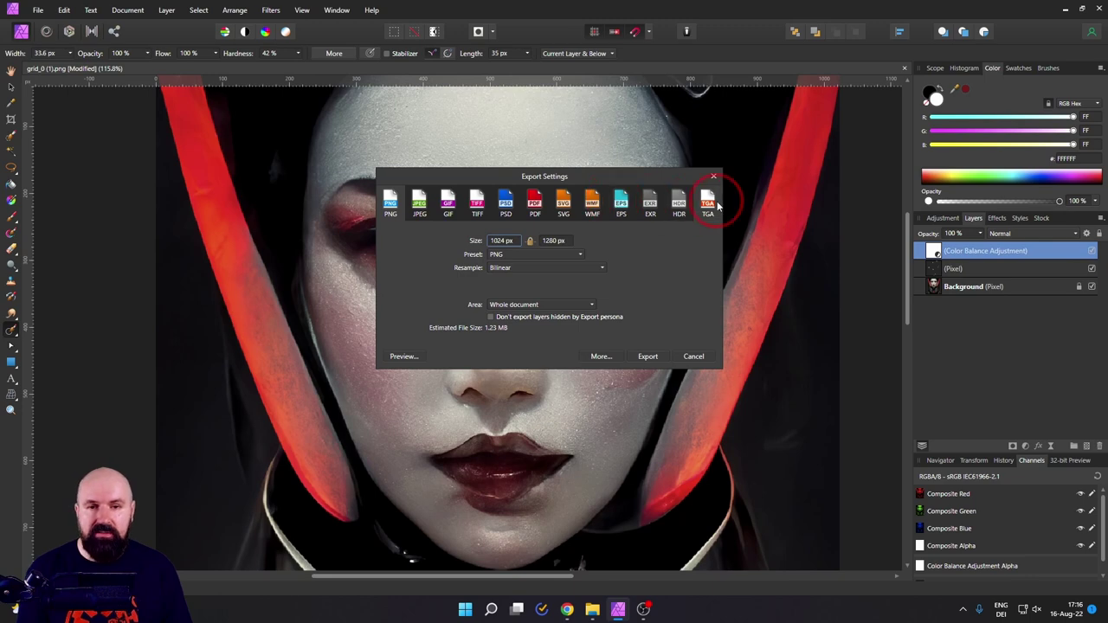
pyautogui.click(526, 206)
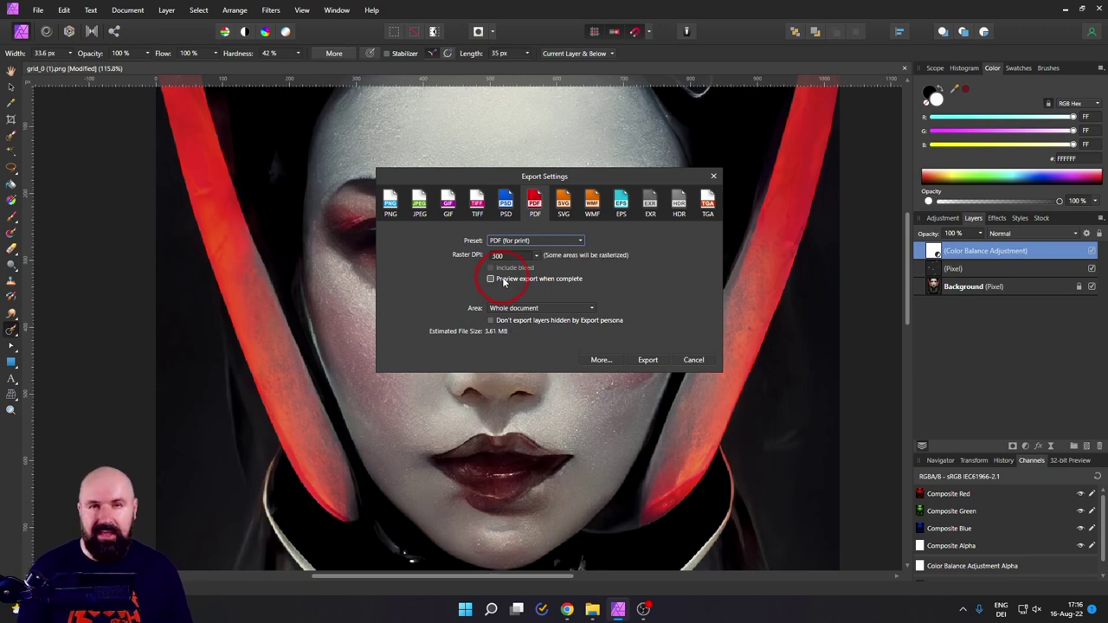
# Compare the export options of the GIF and PSD formats, and leave the export settings without exporting.
pyautogui.click(448, 208)
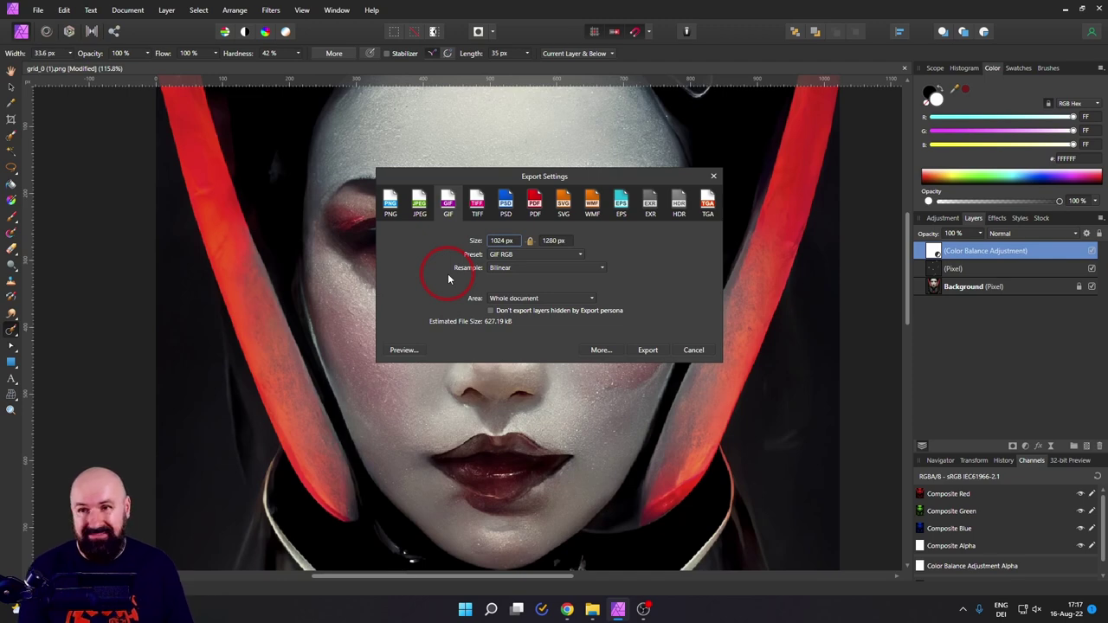
pyautogui.click(507, 214)
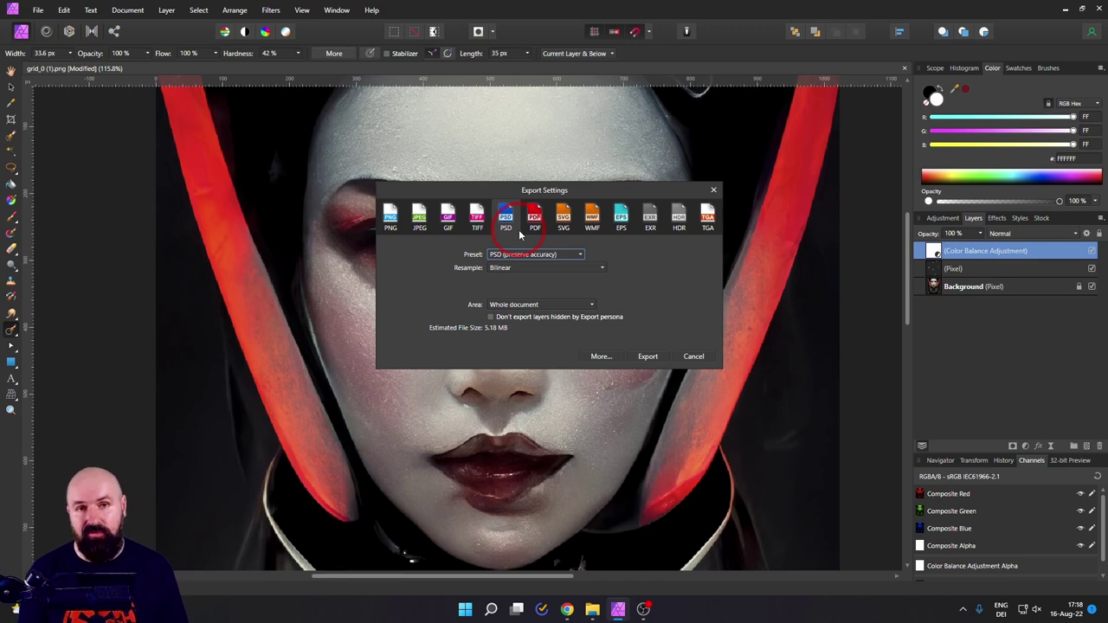
pyautogui.press('Escape')
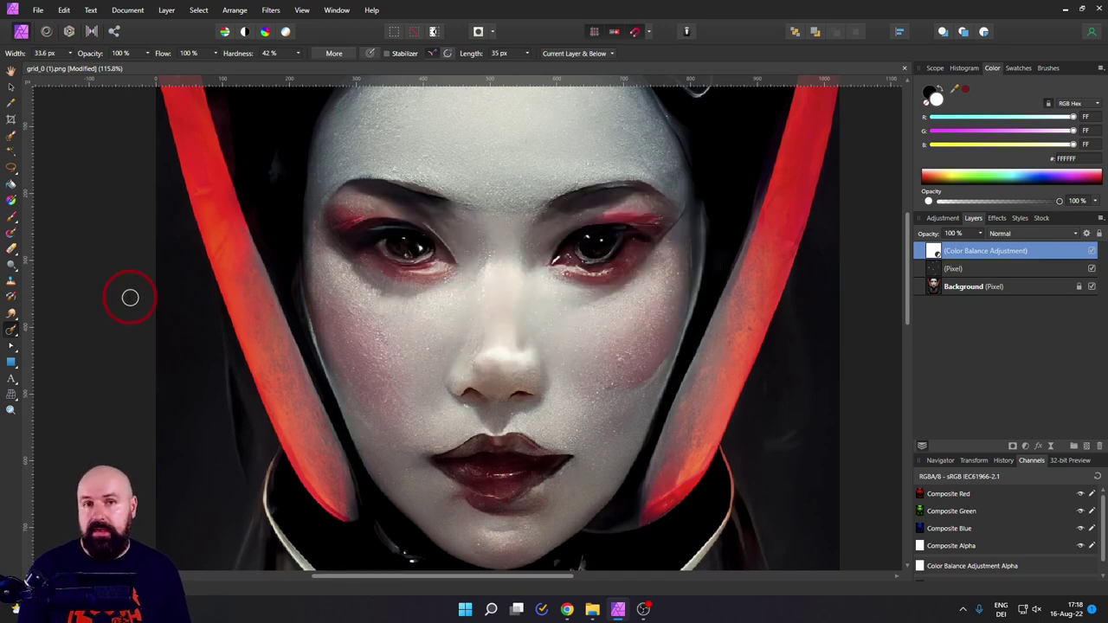
# Examine the Export as Template file name and type options for the portrait, and cancel without saving.
pyautogui.click(45, 13)
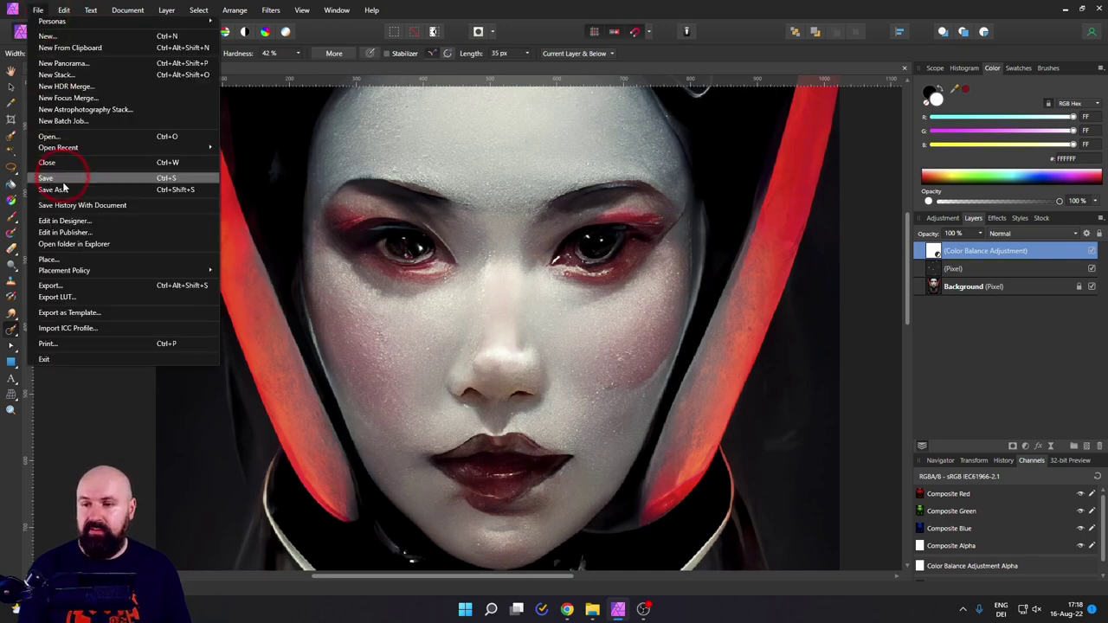
pyautogui.click(74, 287)
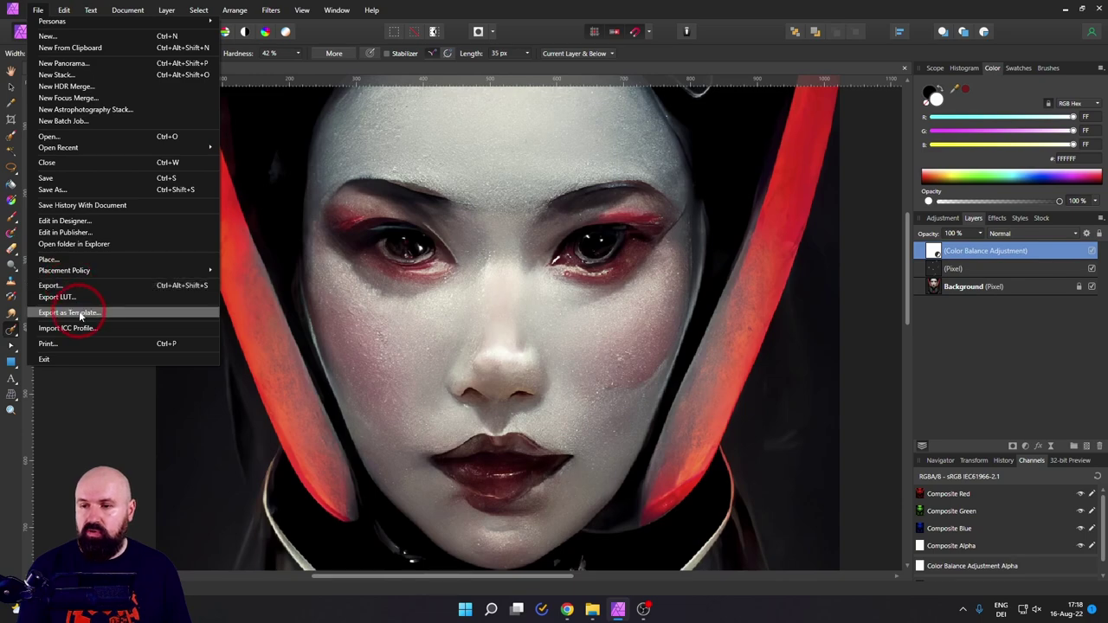
pyautogui.click(103, 317)
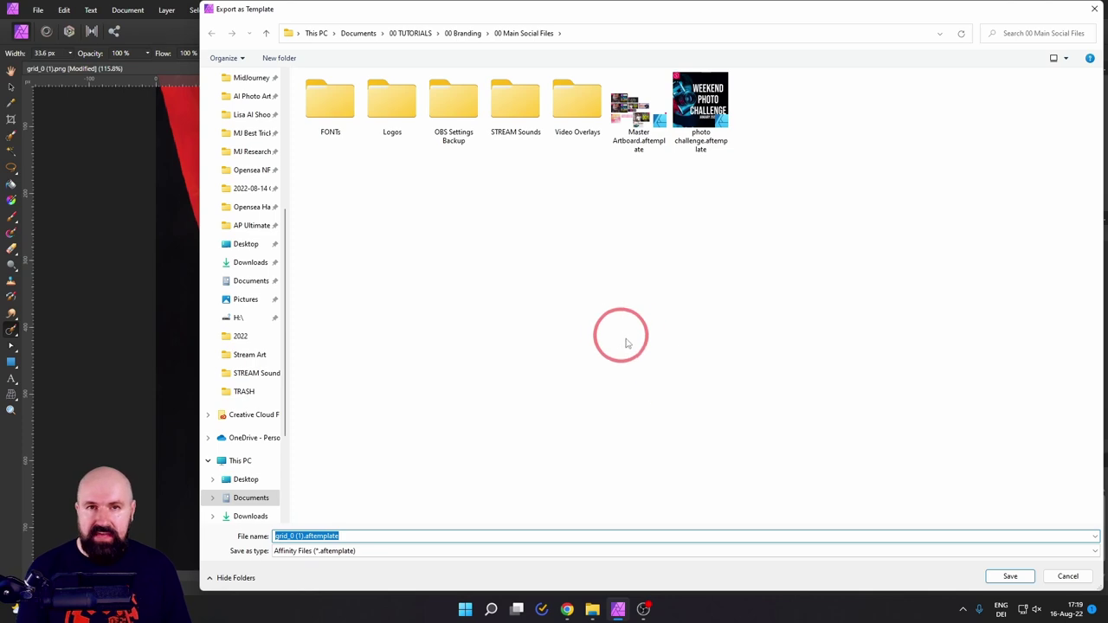
pyautogui.click(1066, 576)
# Browse the new-document templates in the 00 Main Social Files folder, preview Master Artboard, and leave without creating a document.
pyautogui.click(38, 11)
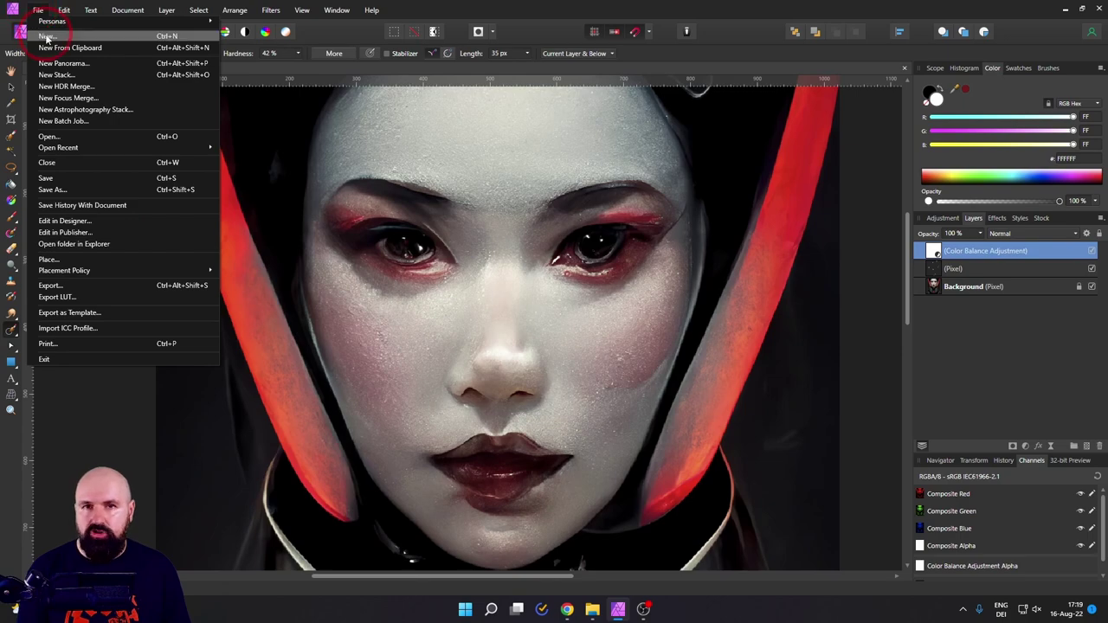
pyautogui.click(47, 37)
pyautogui.click(165, 180)
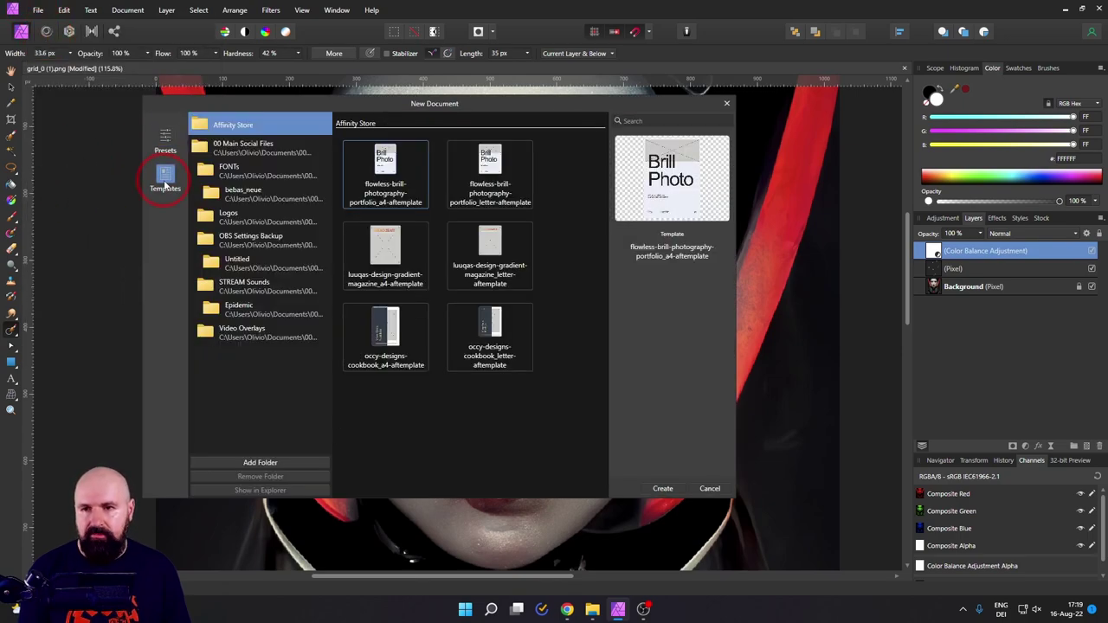
pyautogui.click(261, 463)
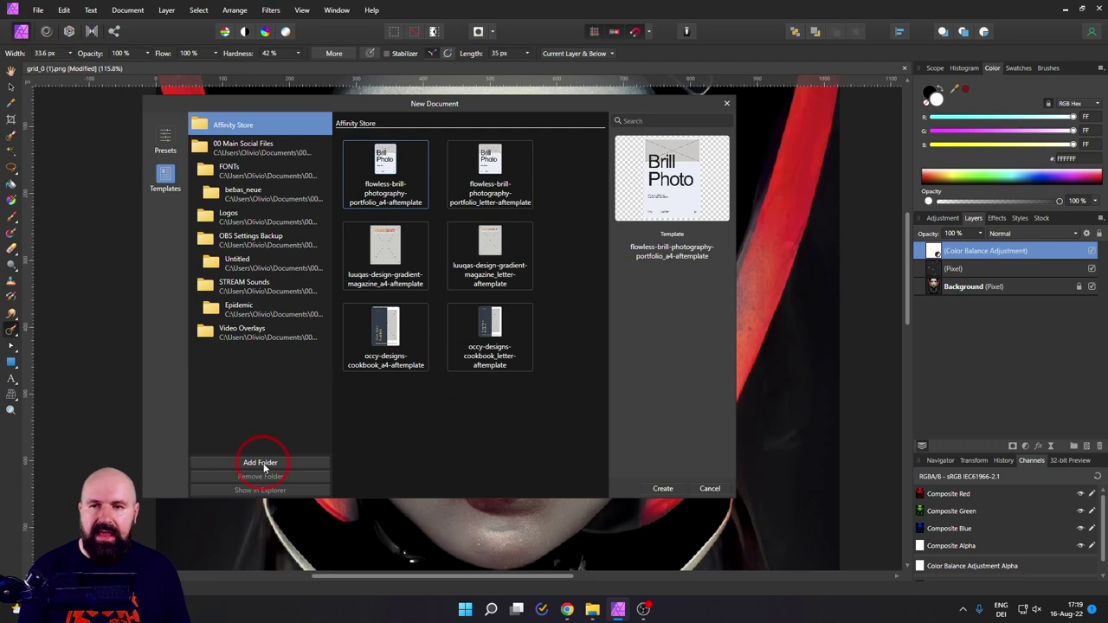
pyautogui.click(246, 145)
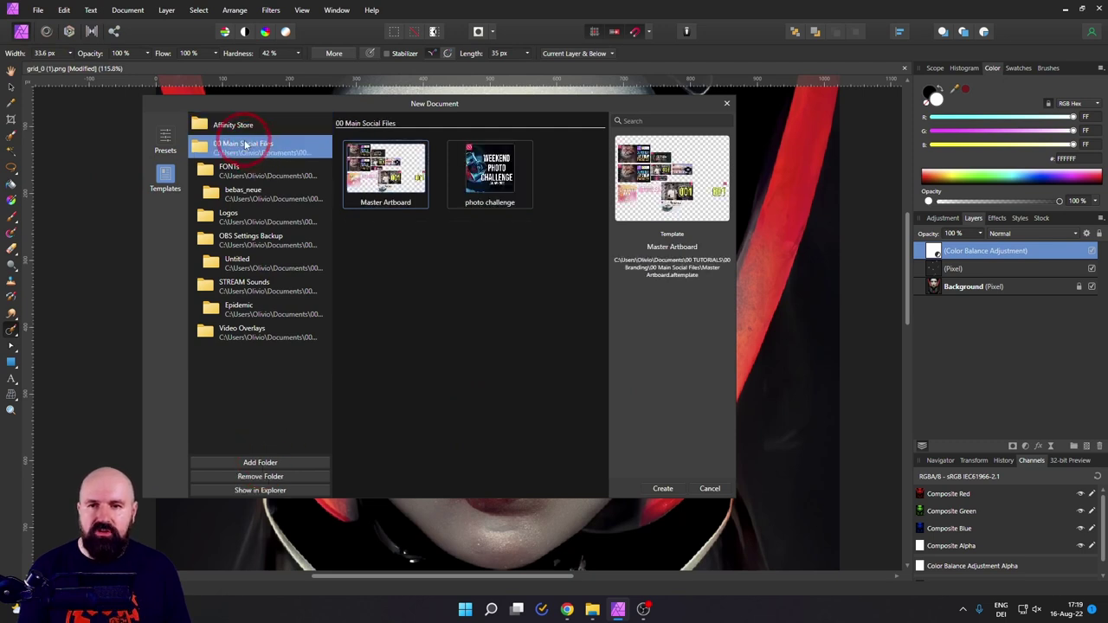
pyautogui.click(399, 192)
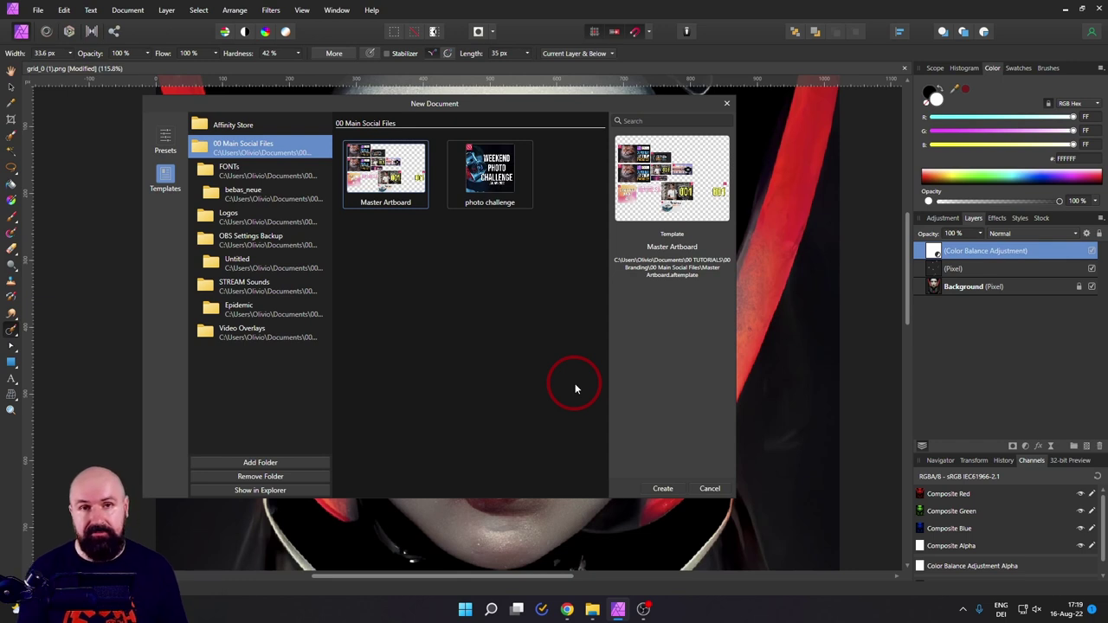
pyautogui.press('Escape')
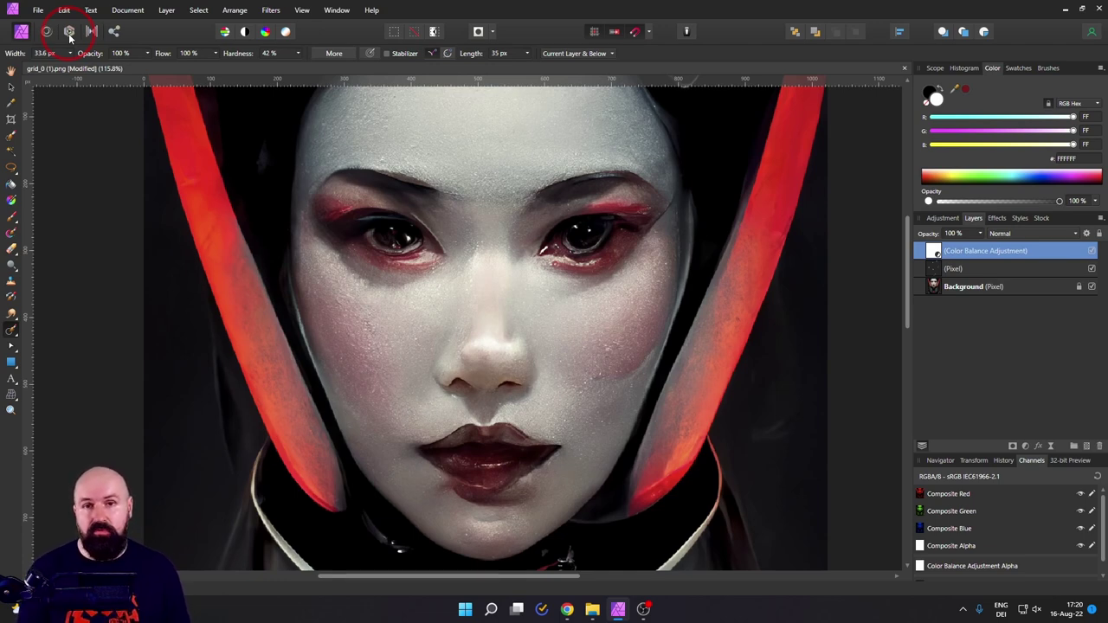
# Show the macro recording controls for the portrait document and close them again.
pyautogui.click(95, 219)
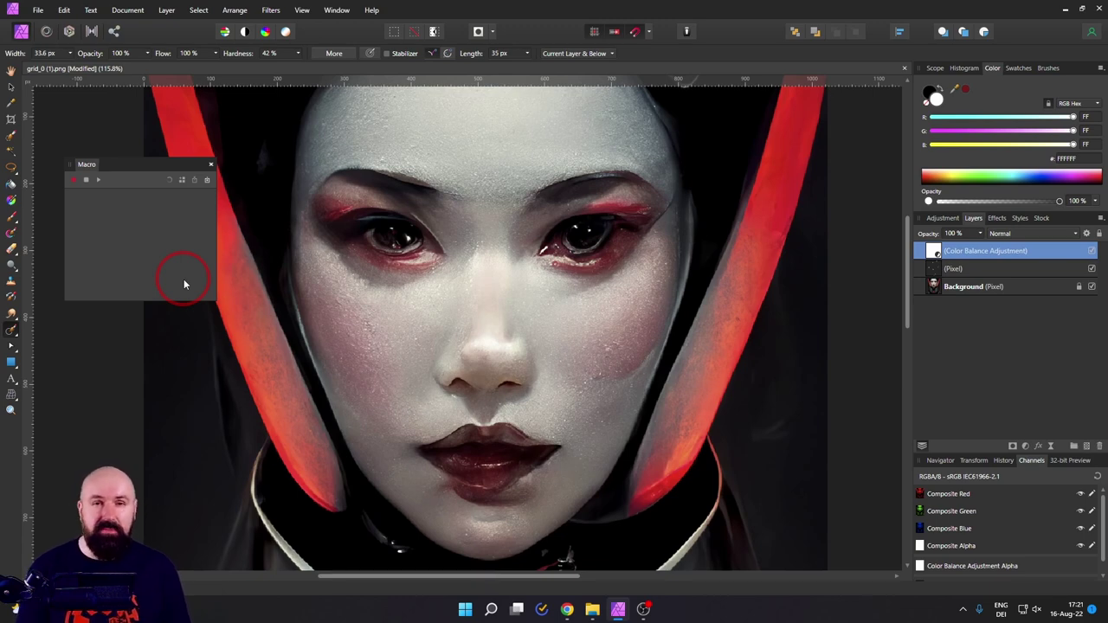
pyautogui.press('Escape')
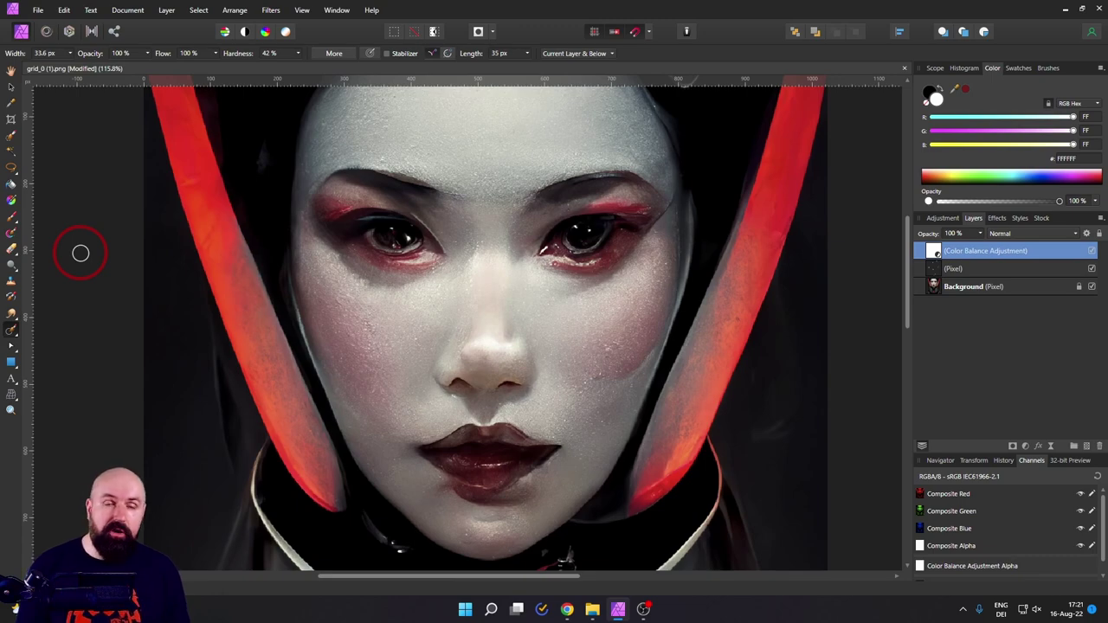
pyautogui.scroll(-4, 168, 284)
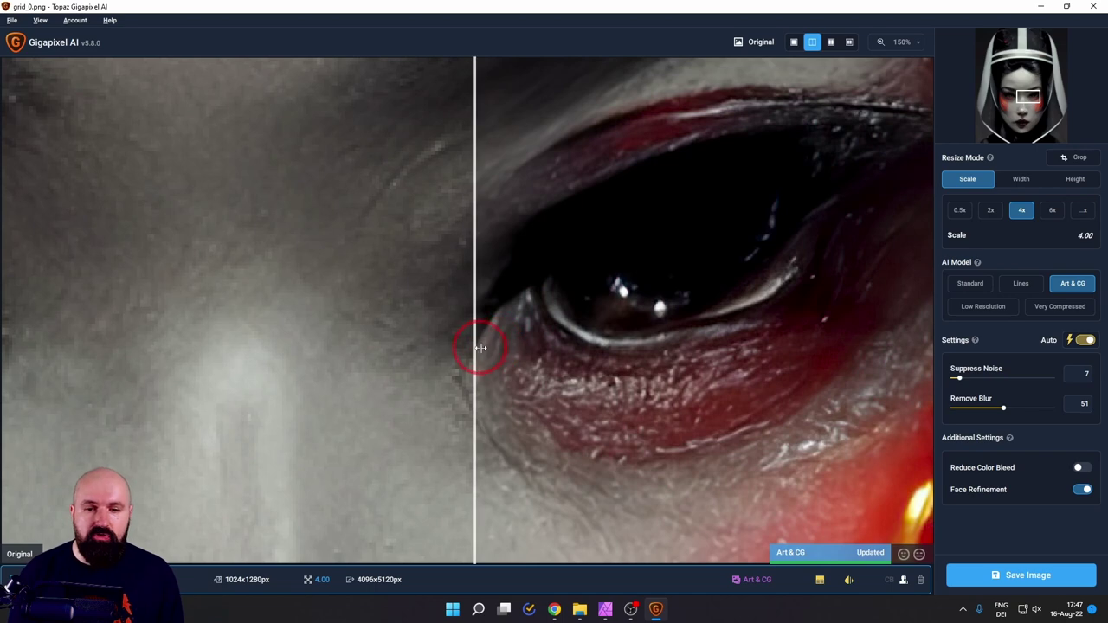
# In Topaz Gigapixel AI, compare the original eye detail with the 4x Art & CG upscale, and view the whole portrait.
pyautogui.moveTo(476, 347); pyautogui.dragTo(423, 339)
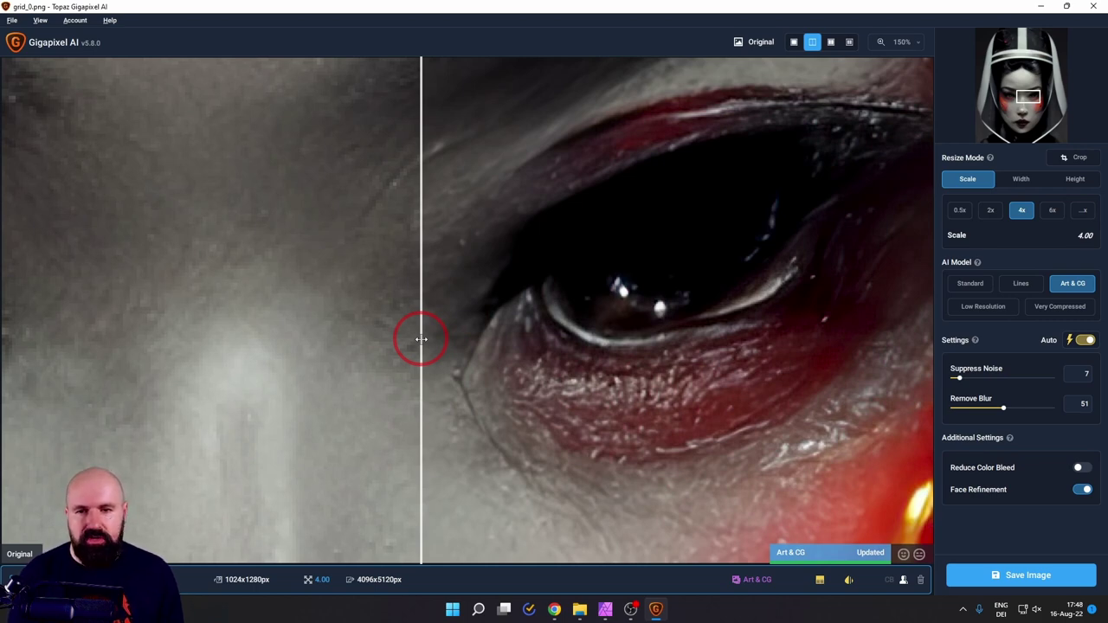
pyautogui.moveTo(421, 339); pyautogui.dragTo(893, 329)
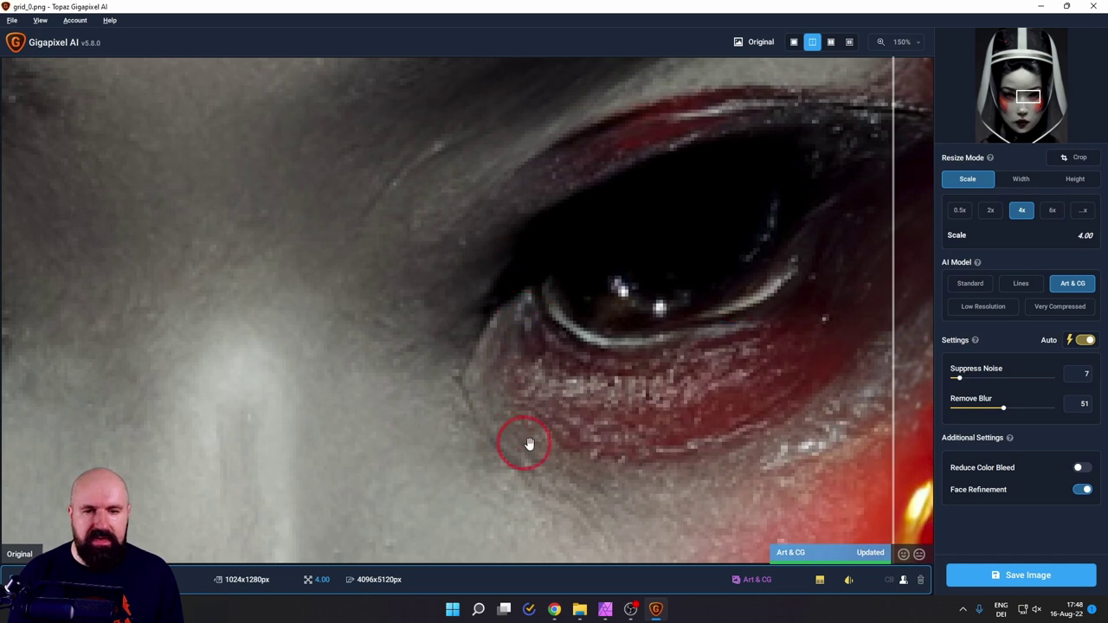
pyautogui.moveTo(892, 334); pyautogui.dragTo(317, 296)
pyautogui.click(1021, 210)
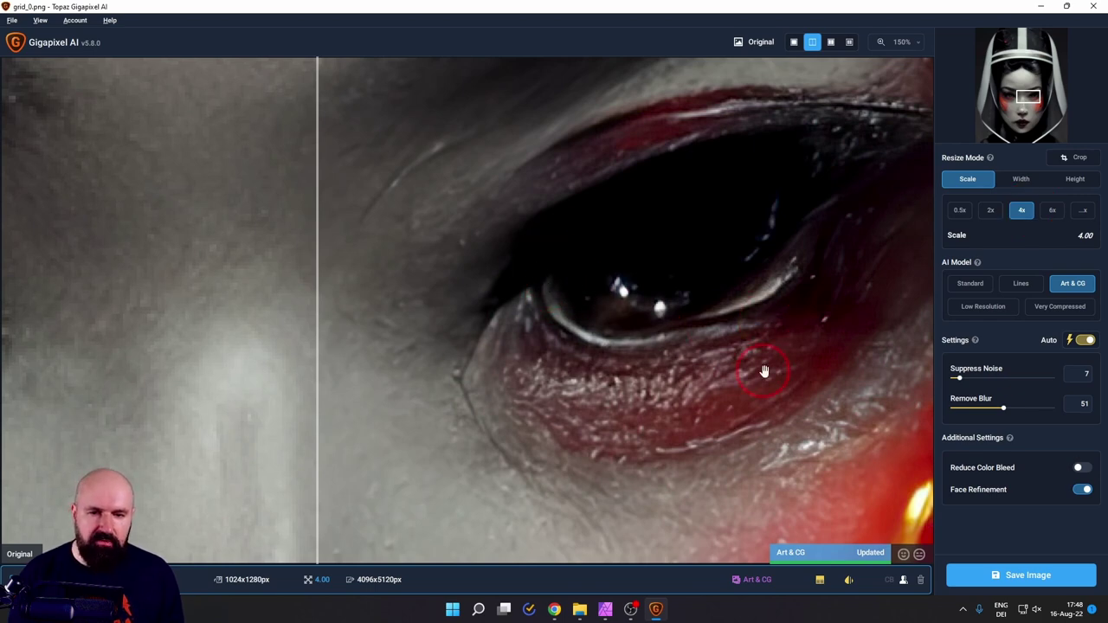
pyautogui.hotkey('ctrl', '0')
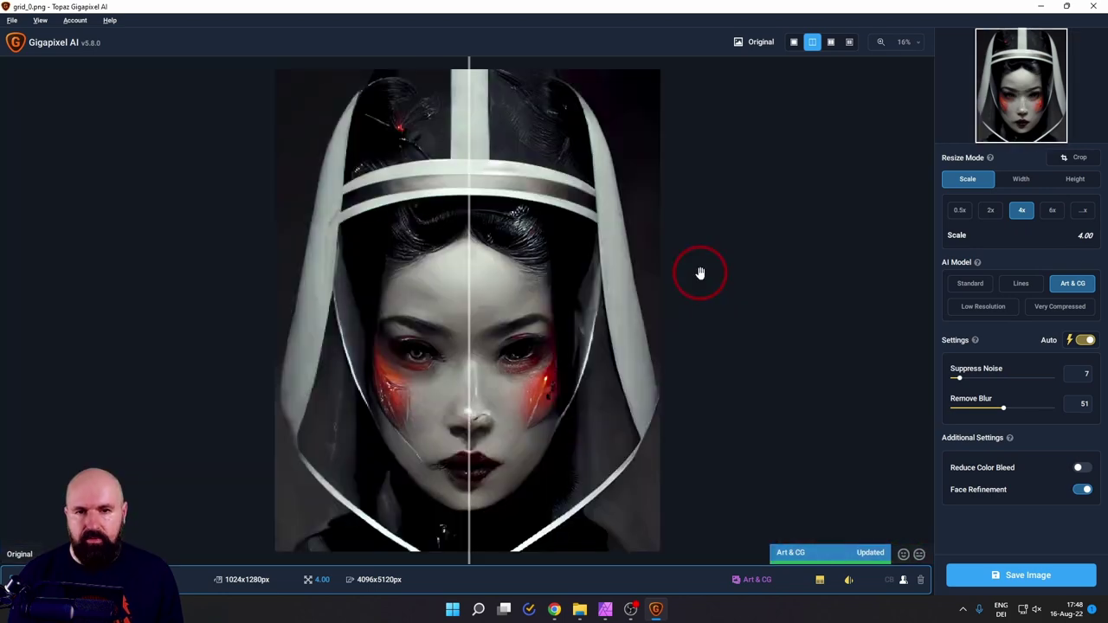